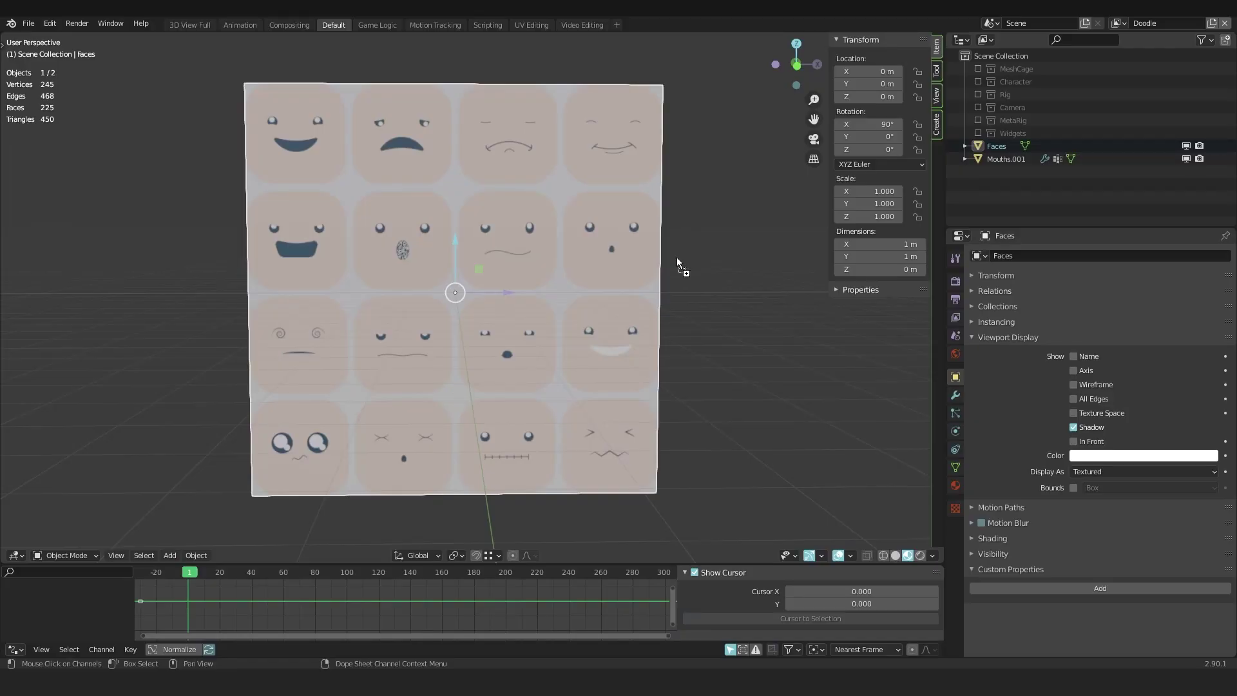
Move the reference image empty away from the faces sheet, clear its rotation and reposition it in the scene.
scroll(703, 330, up, 10)
scroll(697, 333, down, 12)
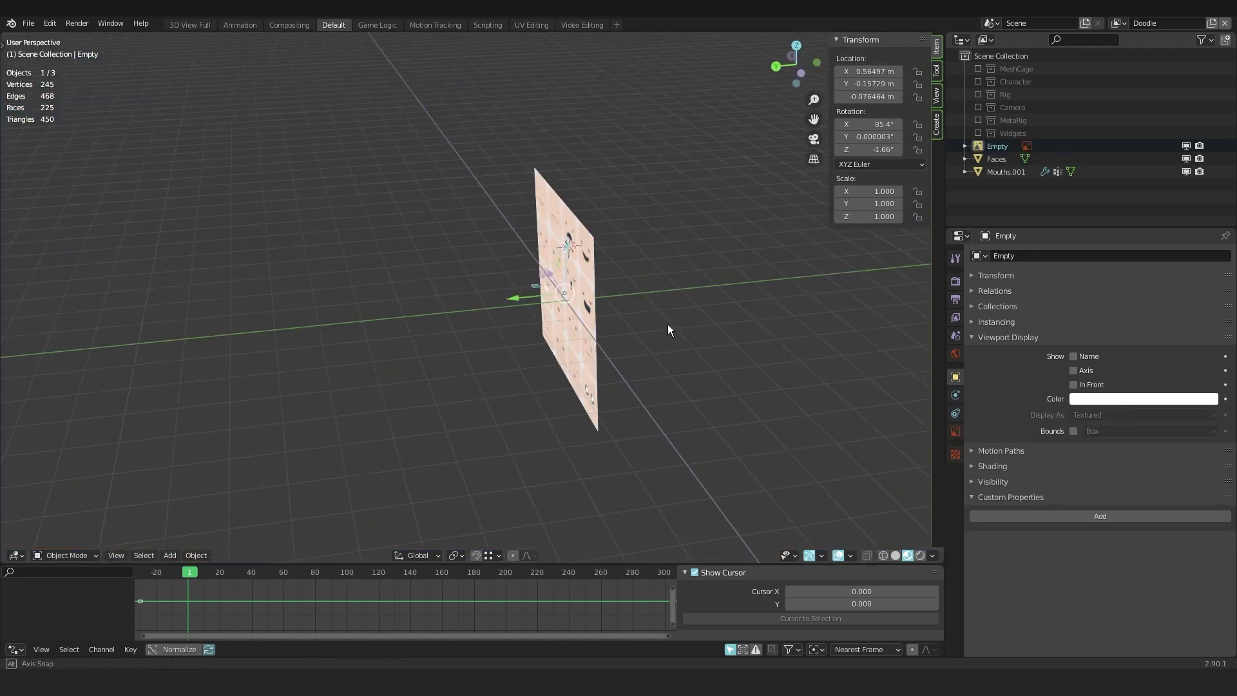
middle_drag(667, 324, 620, 279)
key(g)
click(396, 228)
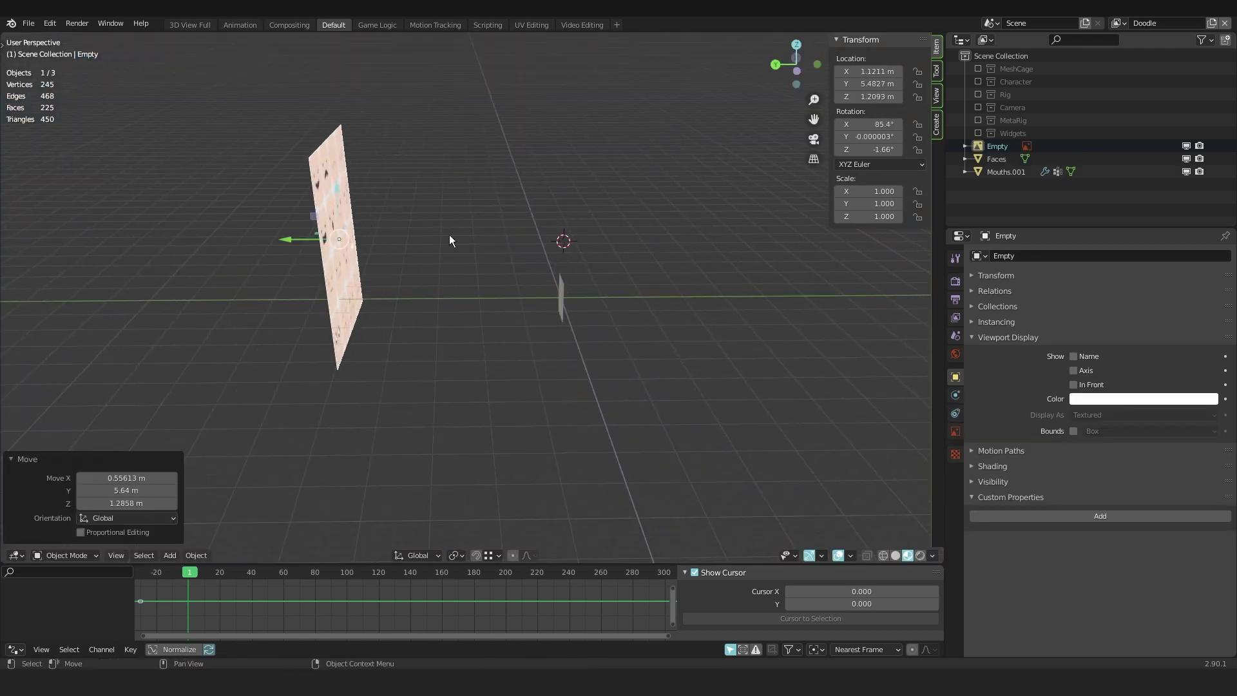
middle_drag(499, 246, 409, 233)
key(alt+r)
middle_drag(504, 207, 445, 268)
key(g)
click(520, 257)
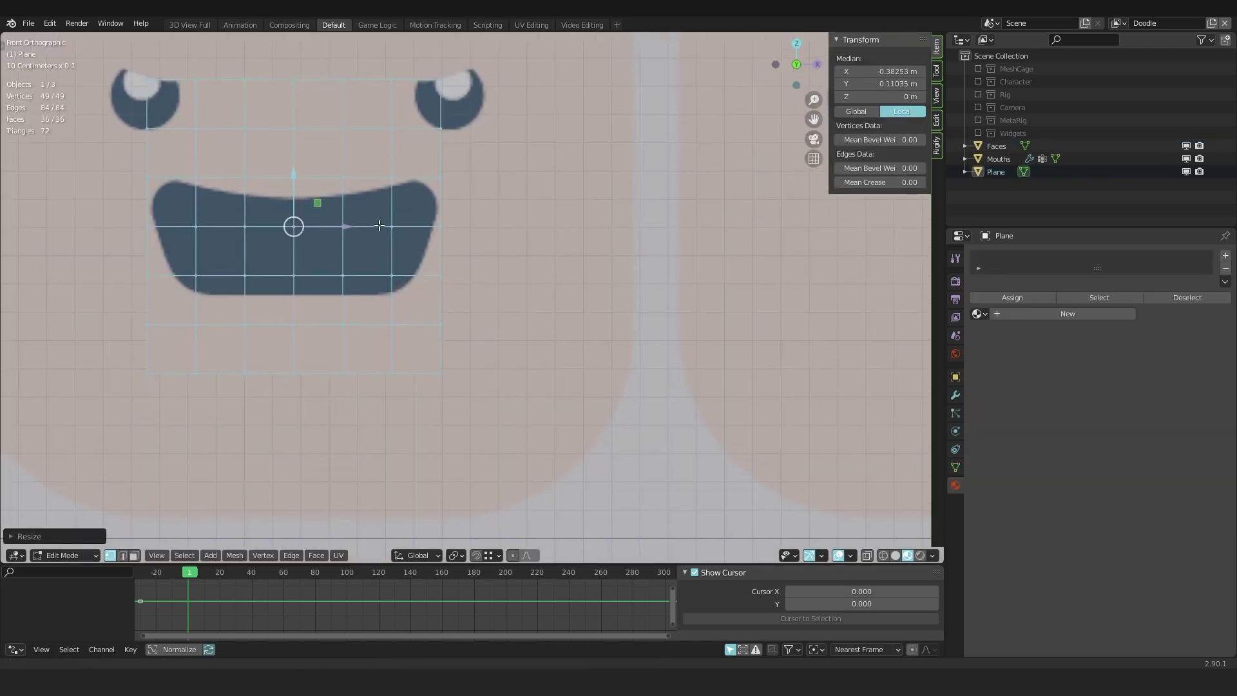
Move the whole grid mesh down along Z by about 0.007 m to line it up with the open mouth.
key(g)
key(z)
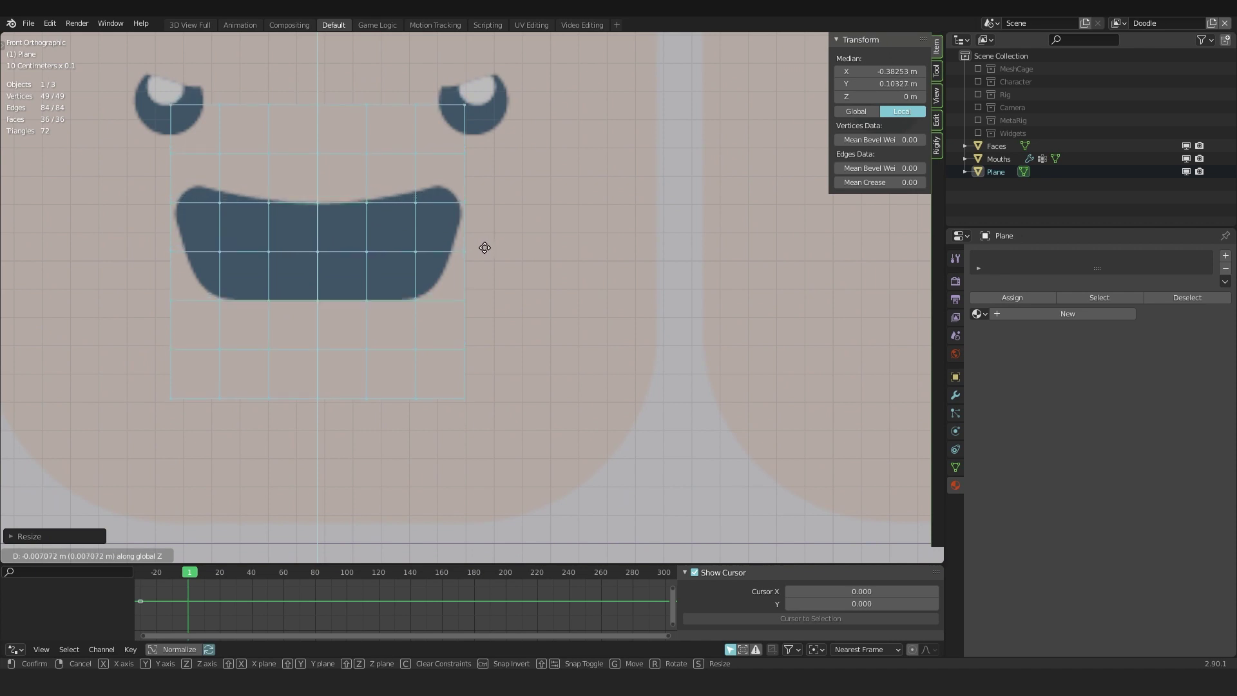
click(484, 247)
shift+middle_drag(421, 167, 435, 184)
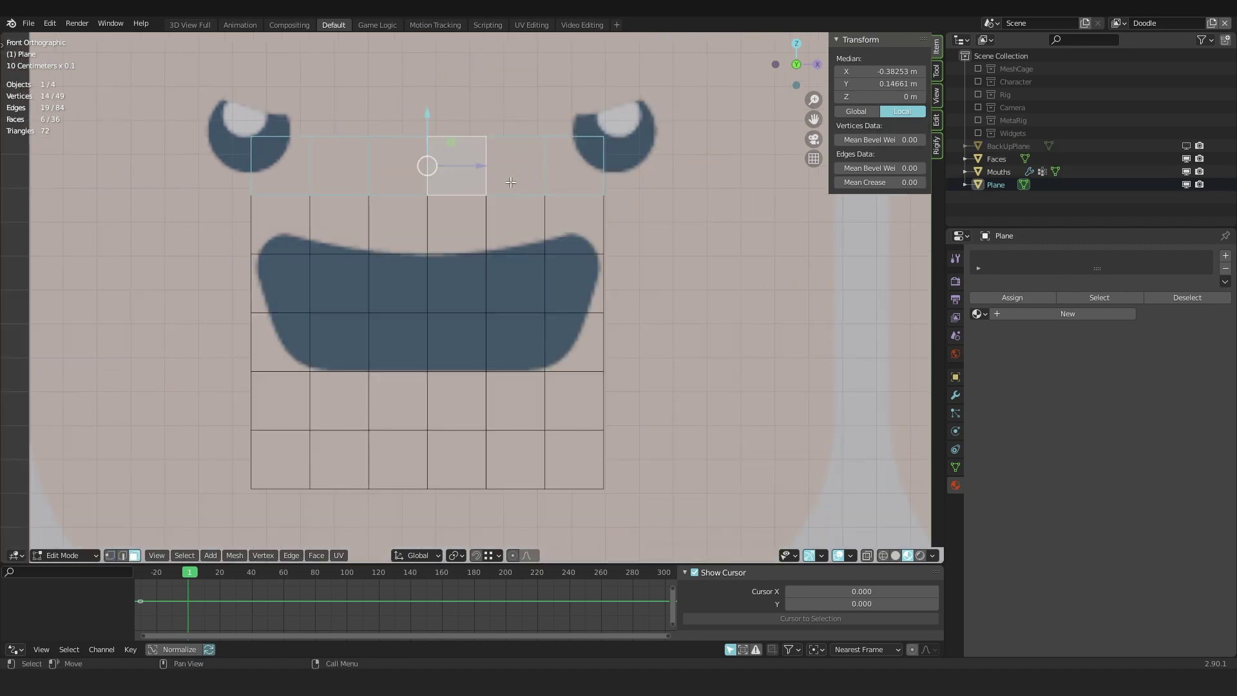
Delete the grid's top row of faces above the mouth and the two bottom rows below it.
key(x)
click(493, 213)
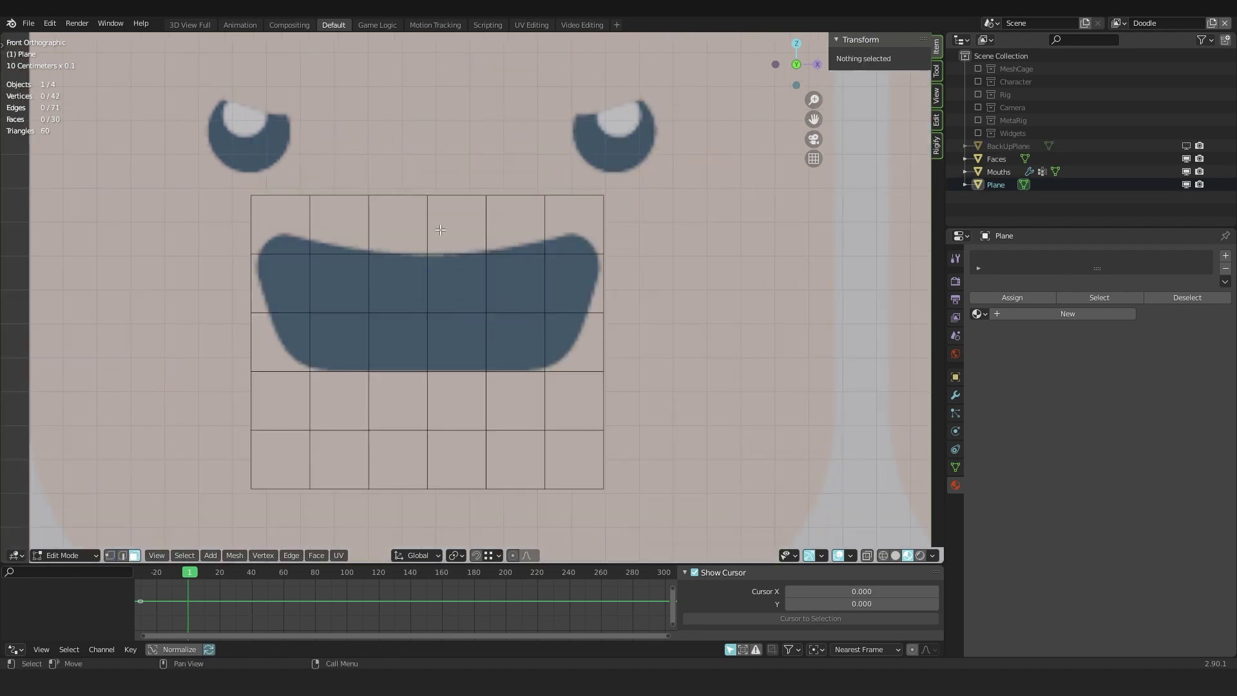
alt+click(426, 408)
key(x)
click(429, 438)
alt+click(428, 456)
key(x)
click(432, 459)
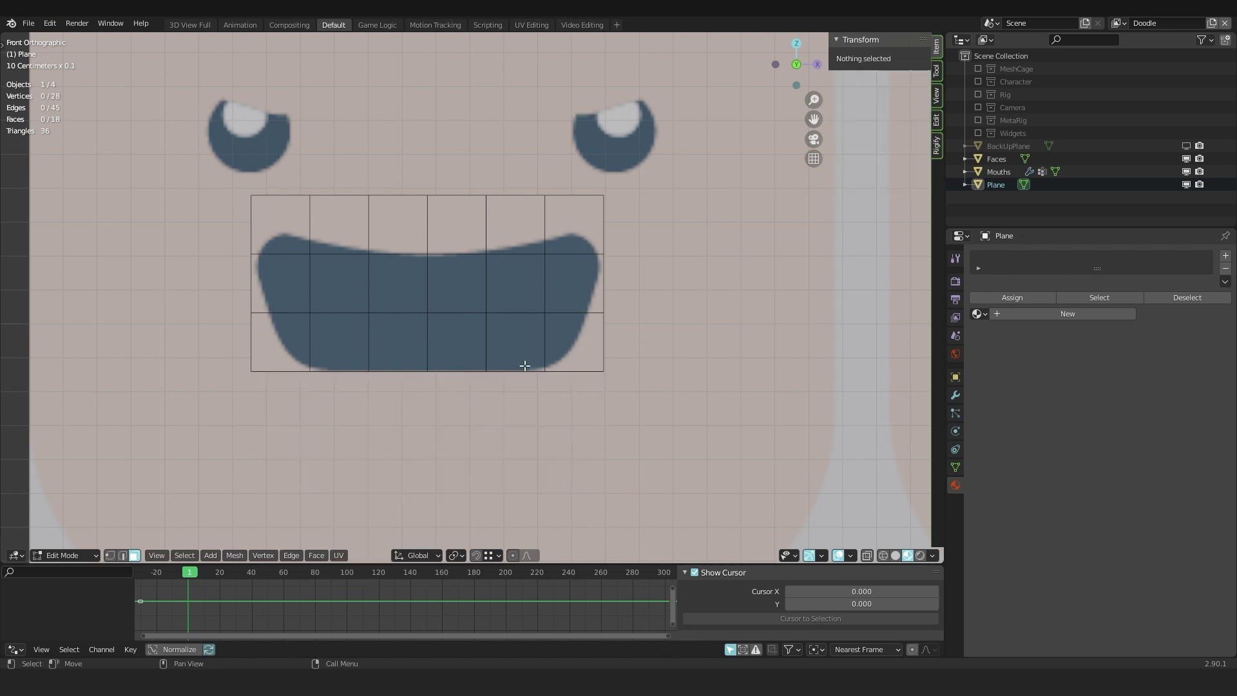
Leave Edit Mode and set the plane's origin to its center of mass (surface).
key(Tab)
scroll(428, 296, up, 2)
right_click(419, 213)
mouse_move(419, 213)
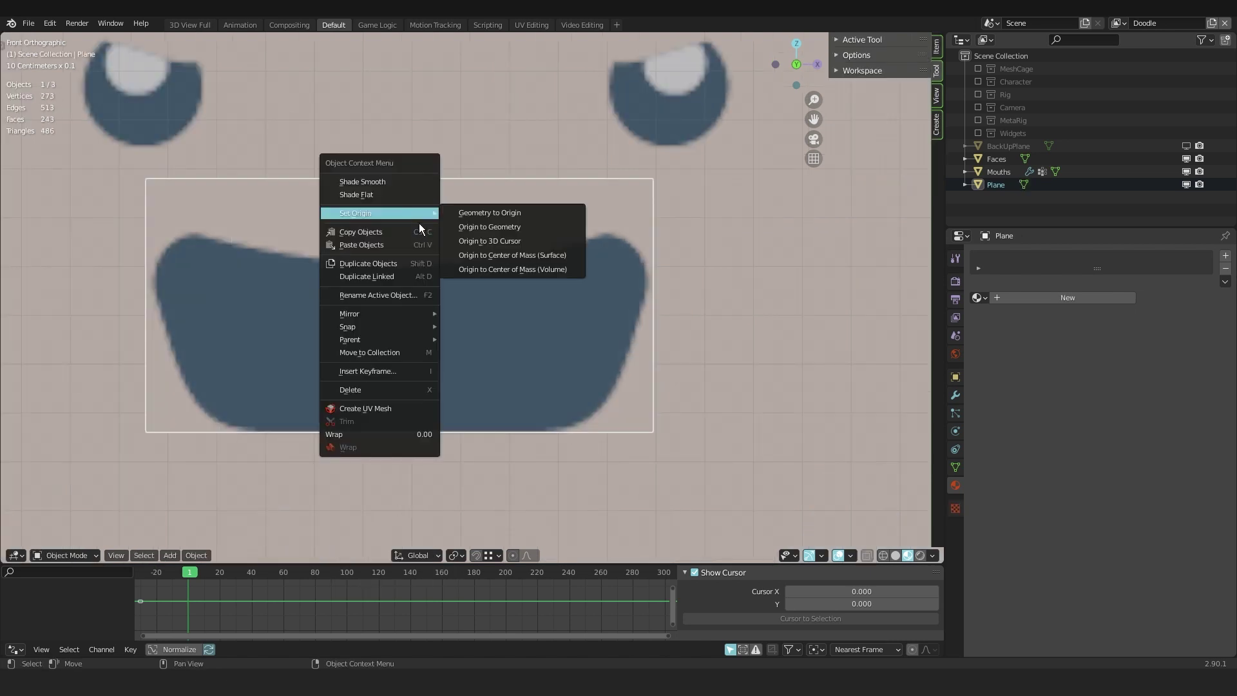
click(513, 255)
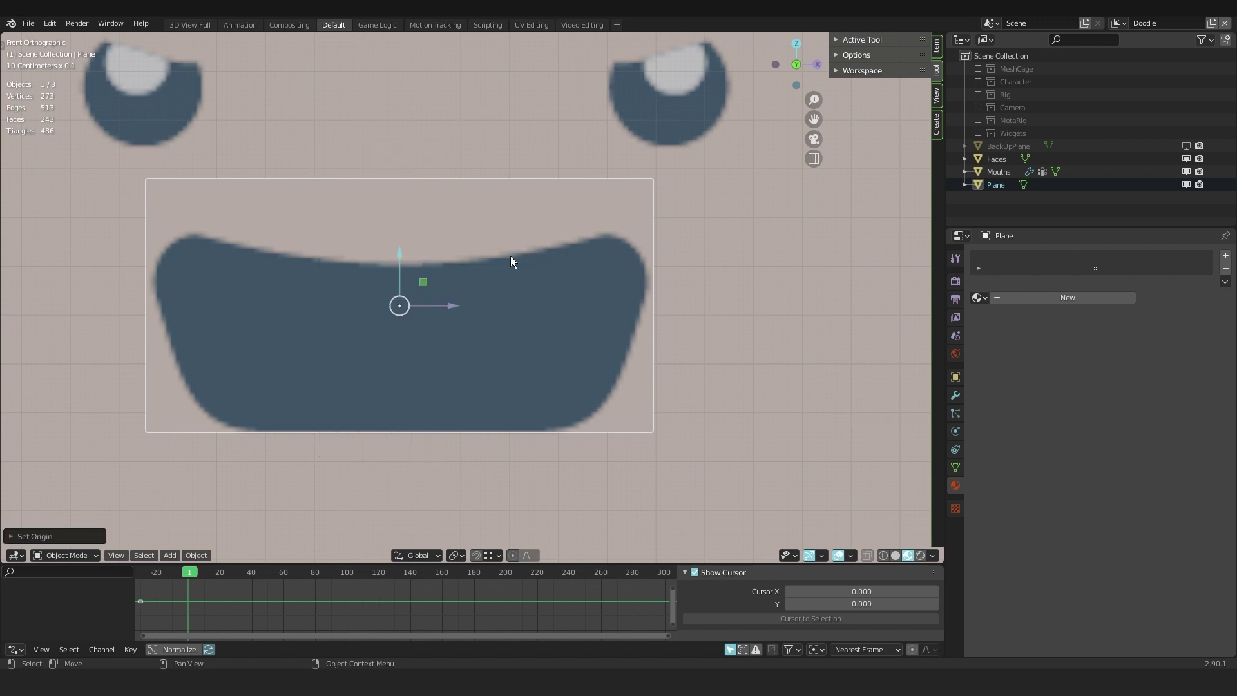
Enter Edit Mode on the plane and enable mesh editing symmetry across the X axis.
key(ctrl+Tab)
click(561, 262)
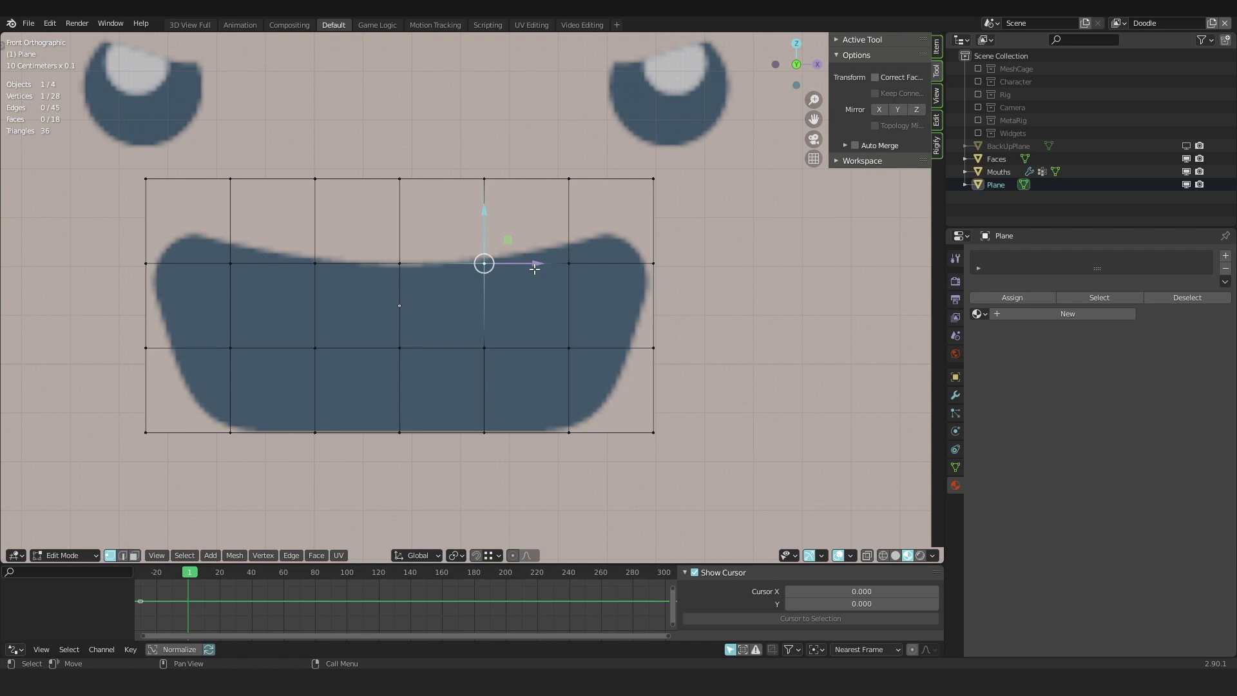
click(472, 278)
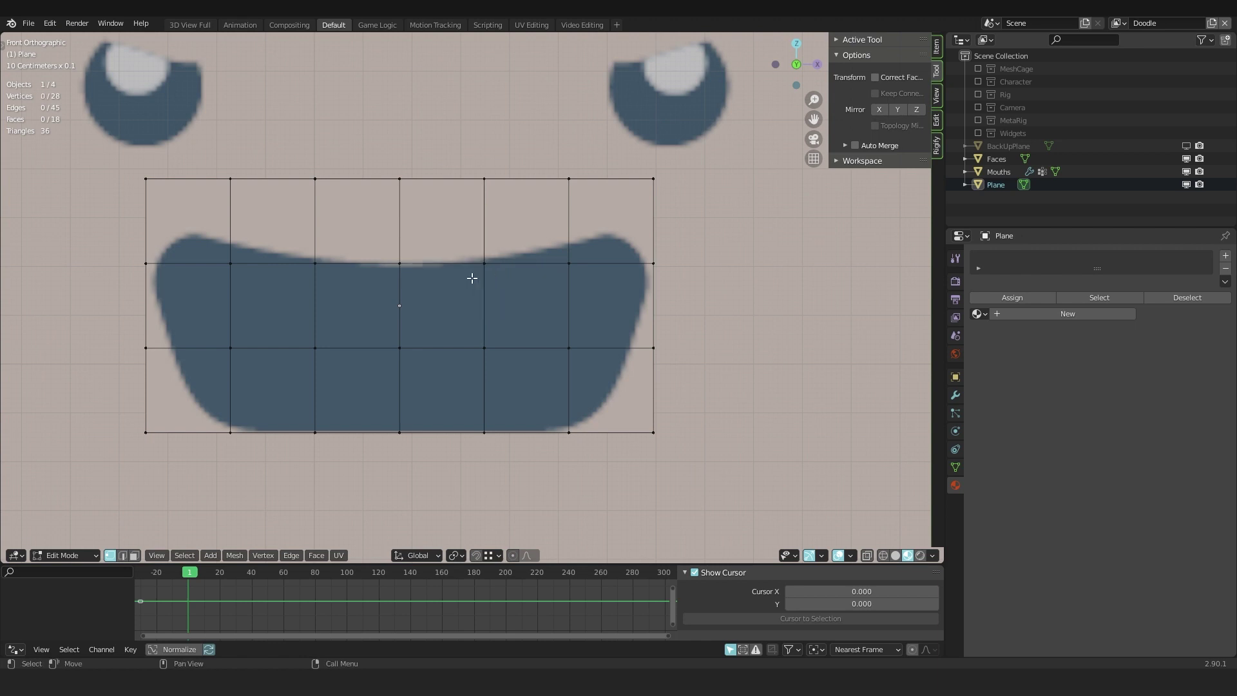
click(485, 262)
click(879, 110)
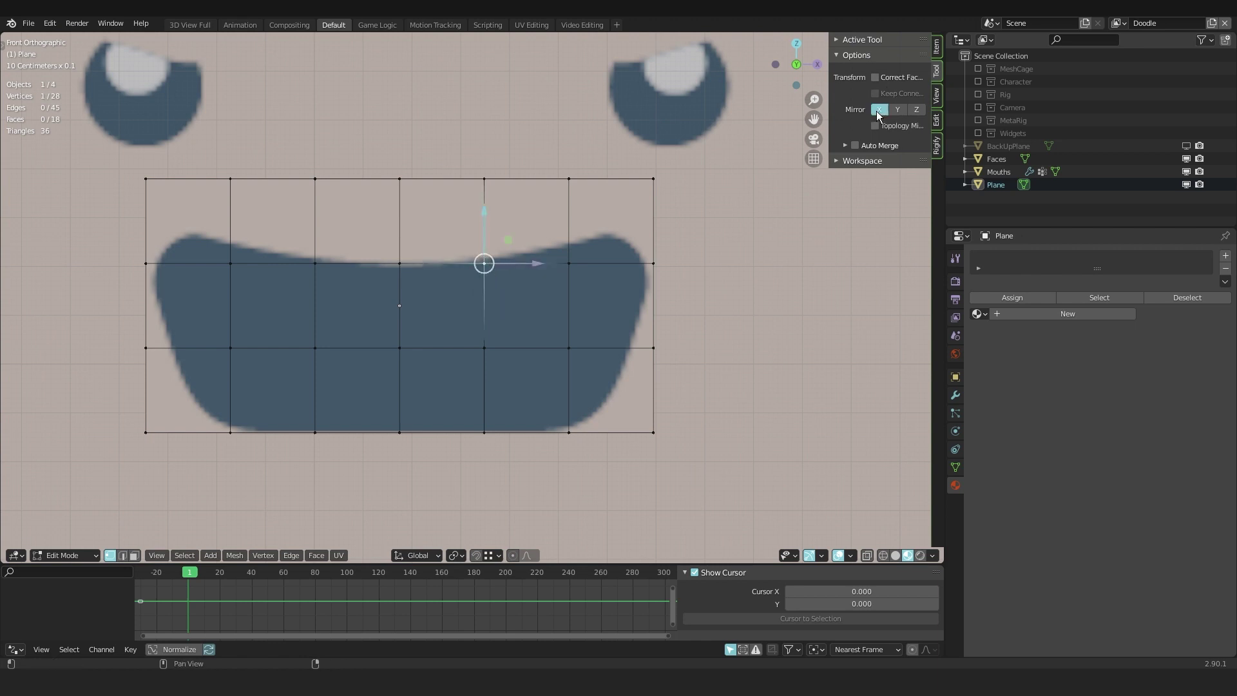
key(g)
key(Escape)
Move the second-row vertices vertically so their edge follows the curved upper lip of the mouth.
scroll(377, 275, up, 1)
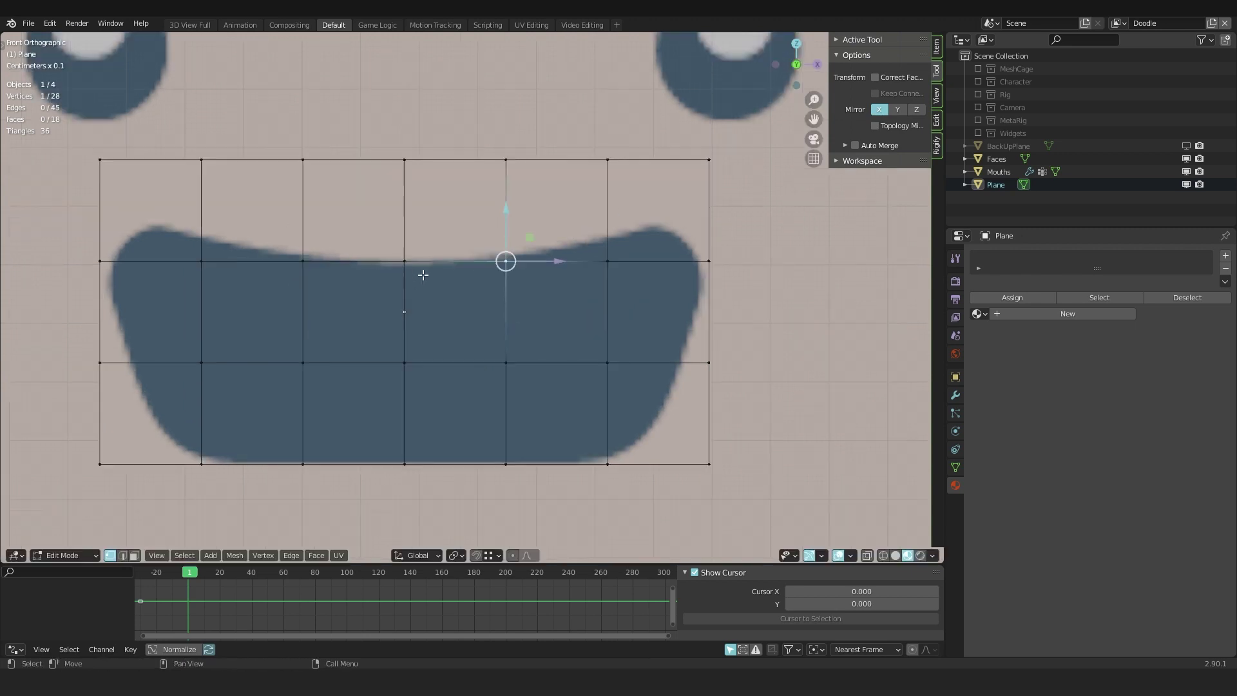
shift+middle_drag(423, 275, 423, 293)
click(406, 278)
key(g)
key(z)
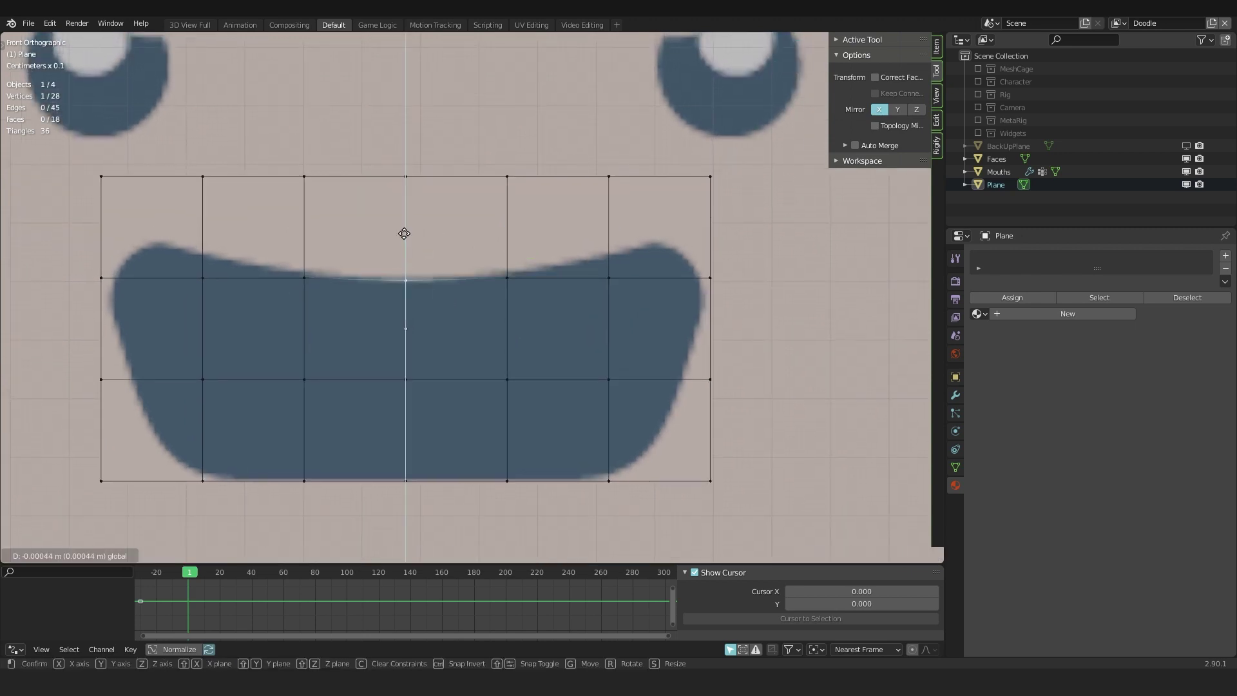
drag(404, 233, 405, 237)
click(508, 277)
drag(507, 242, 506, 240)
click(609, 277)
drag(608, 246, 606, 235)
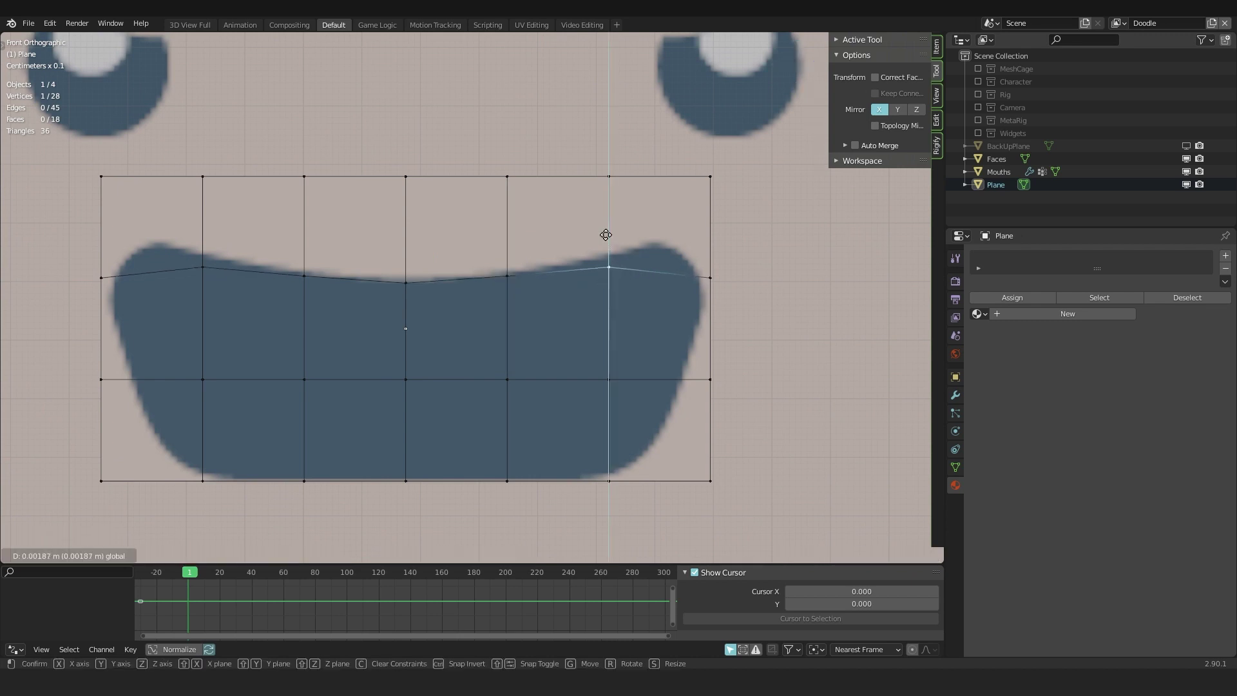
click(605, 227)
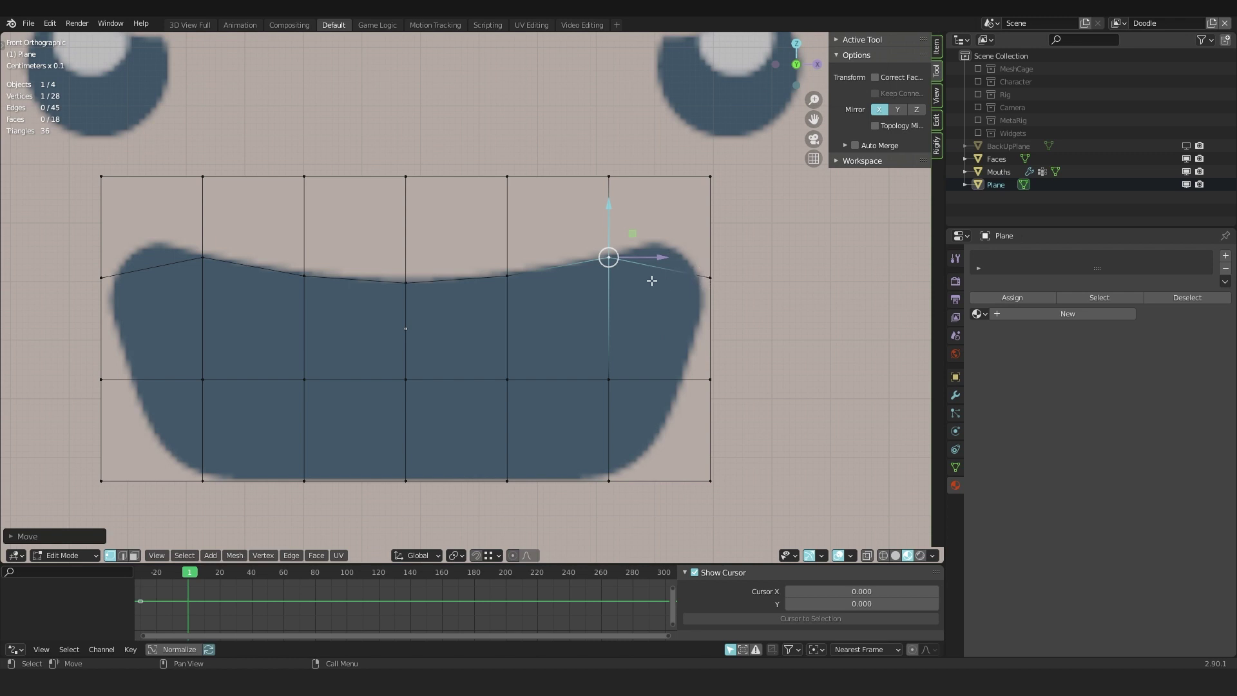
Pull the outermost vertices of the two lower rows inward along X to match the mouth's tapering sides.
click(711, 381)
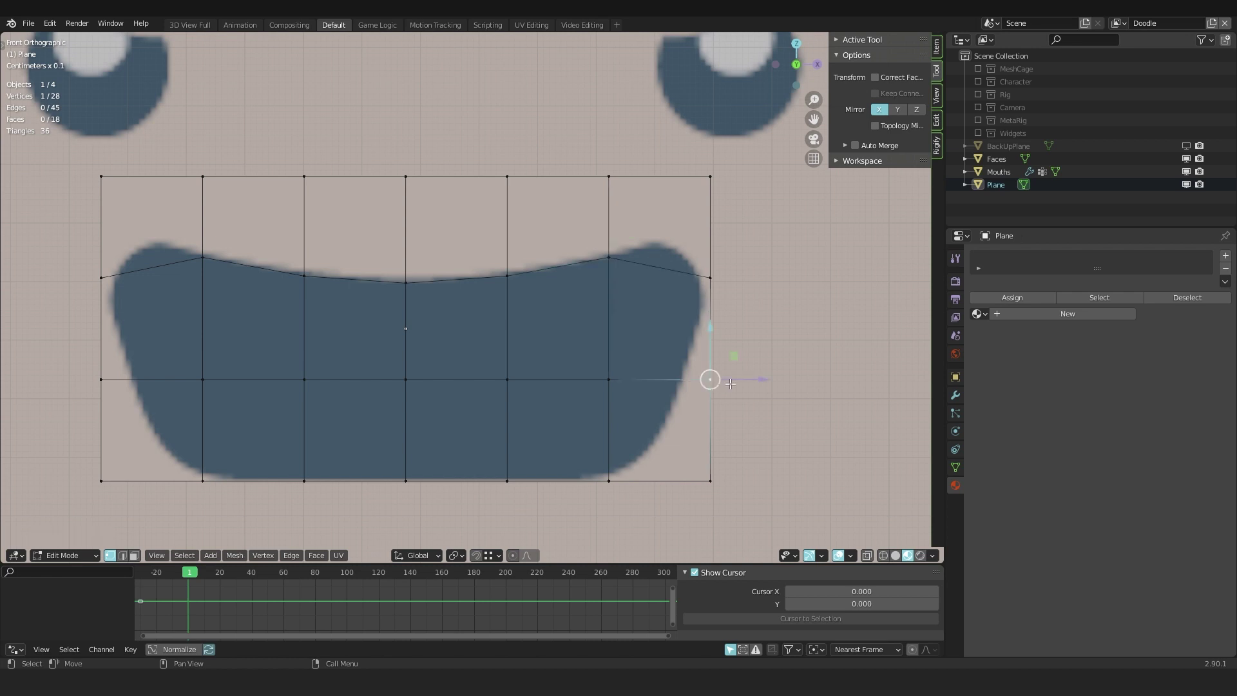
drag(775, 379, 749, 381)
click(710, 482)
drag(775, 482, 696, 476)
click(603, 480)
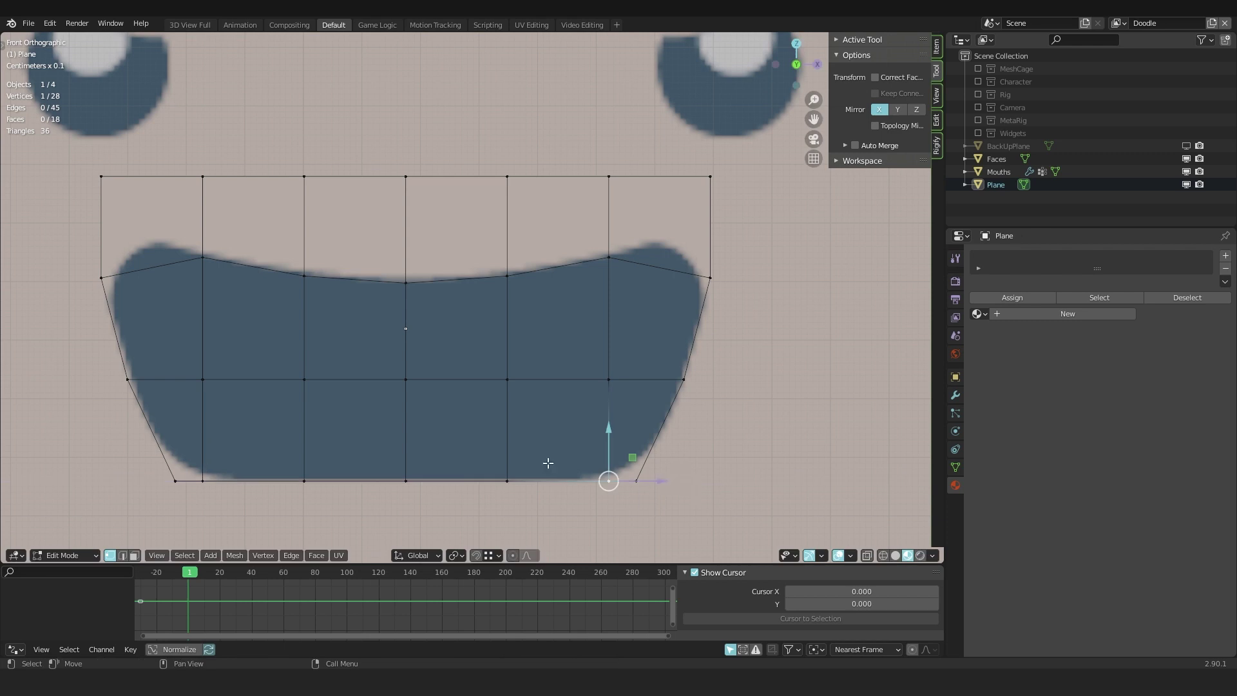
Delete the remaining row of faces above the mouth's upper edge.
key(3)
alt+click(614, 212)
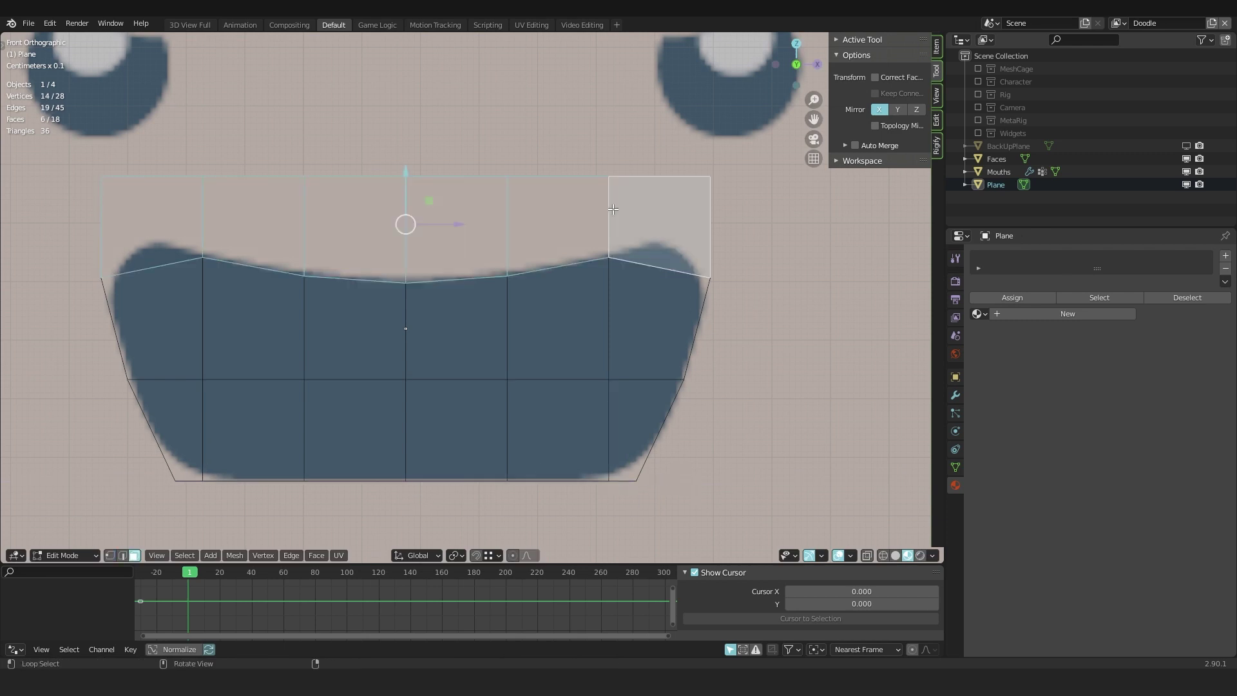
key(x)
click(614, 211)
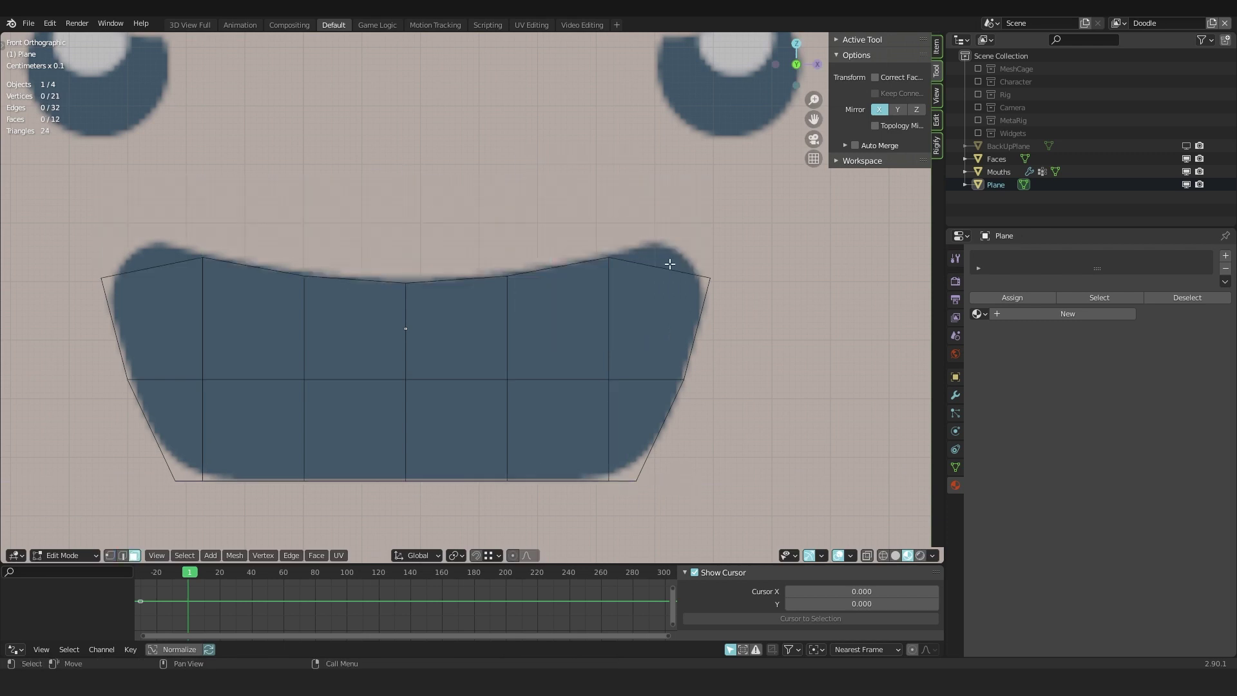
Shift the inner vertex near the right side inward and fit the bottom corner vertices to the mouth's rounded corner.
key(1)
click(609, 379)
drag(675, 372, 655, 378)
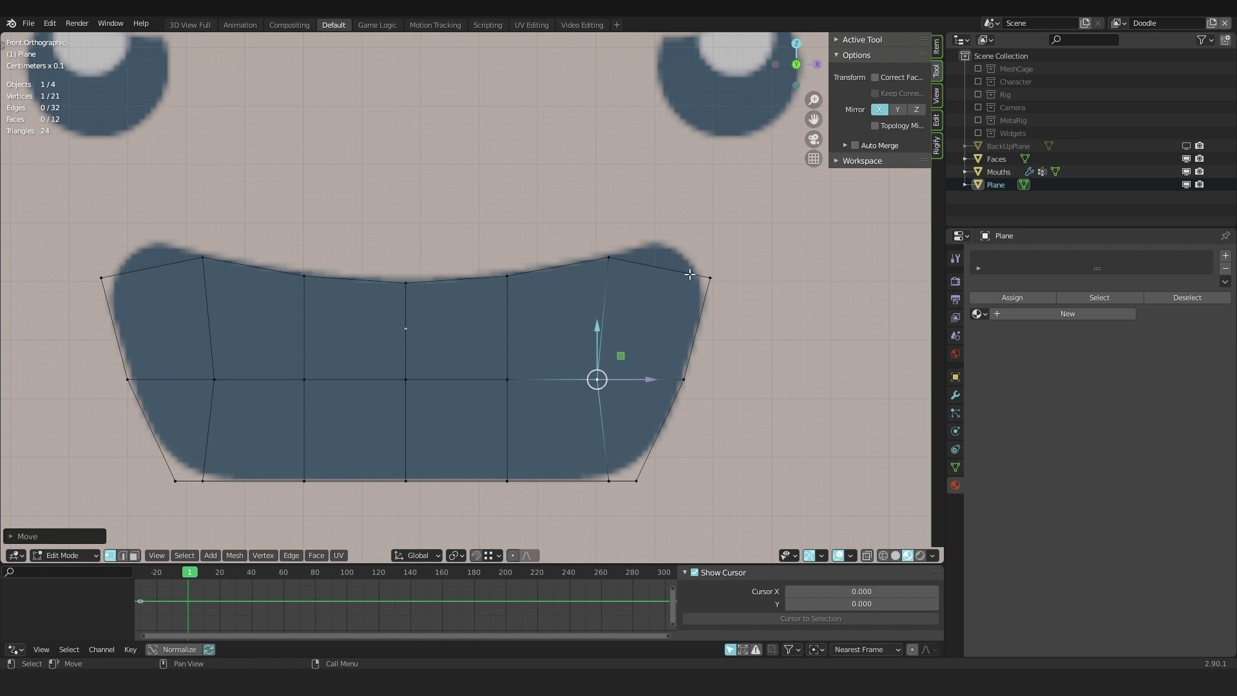
click(638, 483)
drag(695, 449, 708, 420)
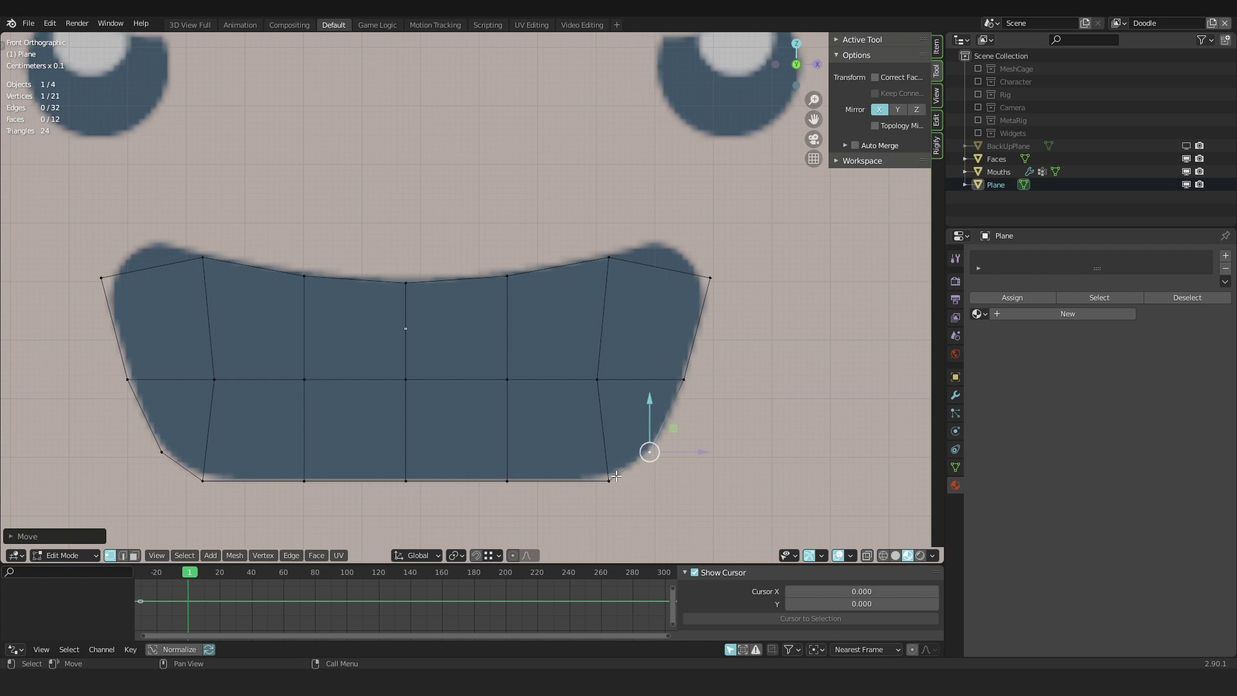
click(611, 480)
drag(658, 467, 653, 462)
click(651, 452)
drag(718, 426, 718, 422)
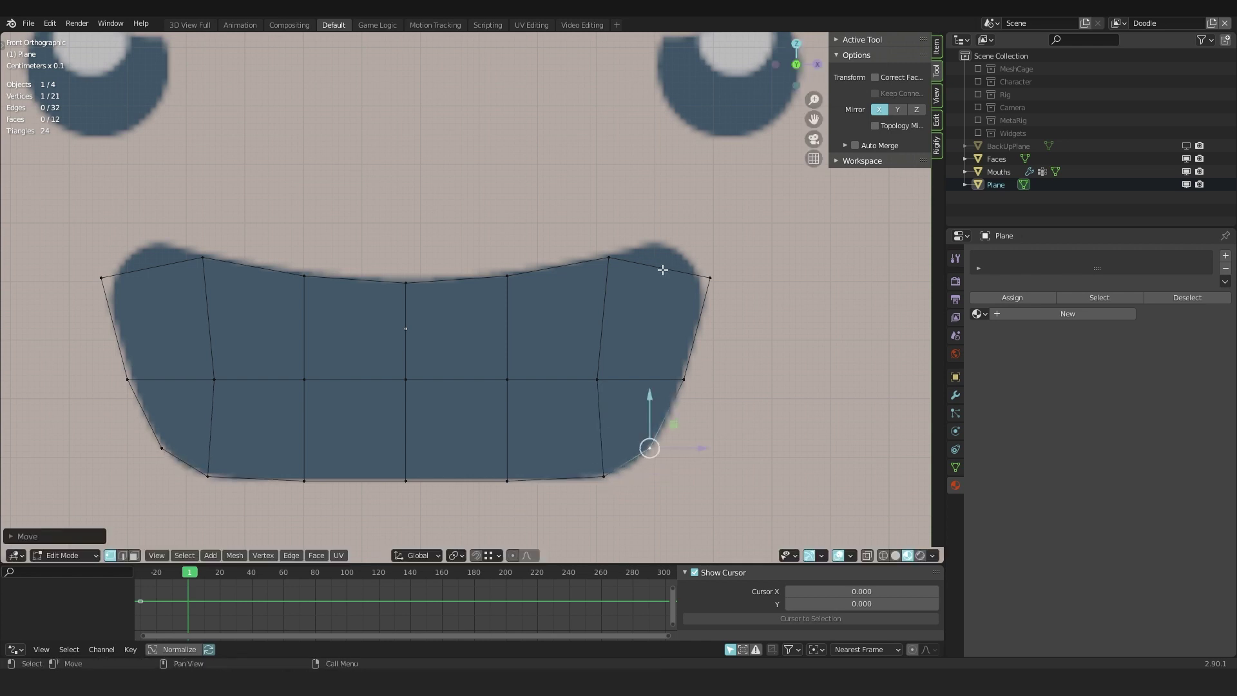
Add a vertical loop cut through the outermost right column and move its top and corner vertices onto the mouth's outline.
key(ctrl+r)
click(664, 273)
right_click(664, 274)
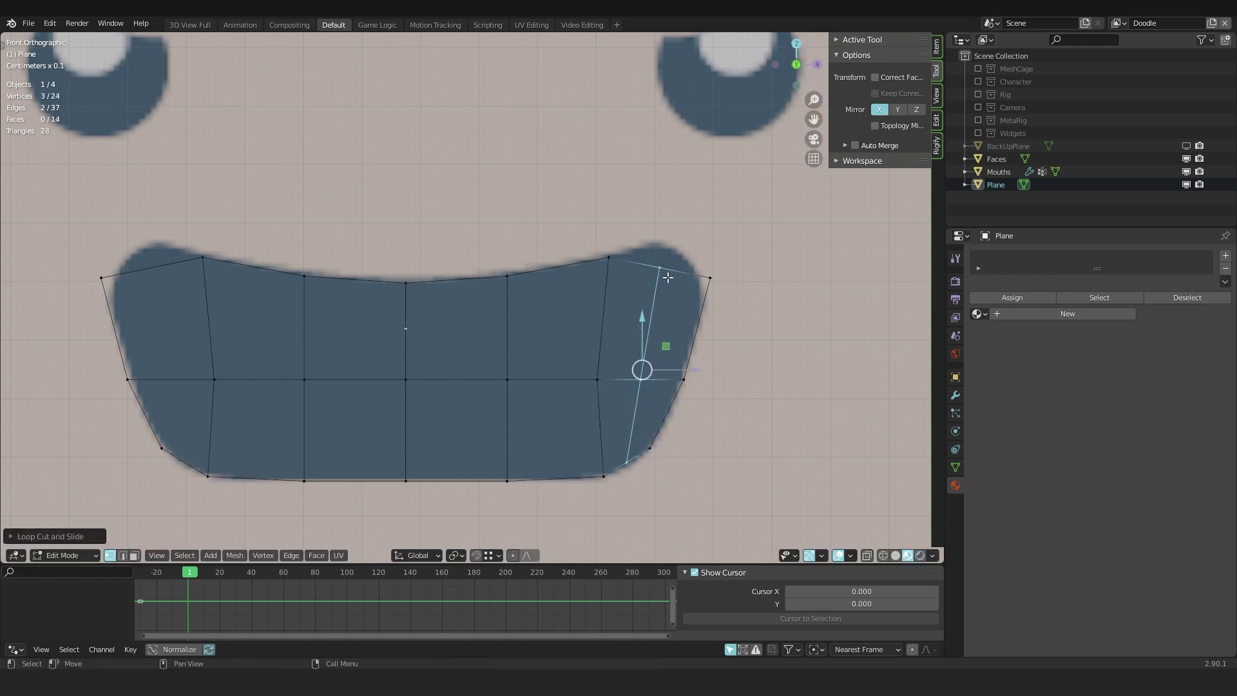
click(661, 269)
drag(660, 268, 679, 239)
drag(757, 277, 750, 279)
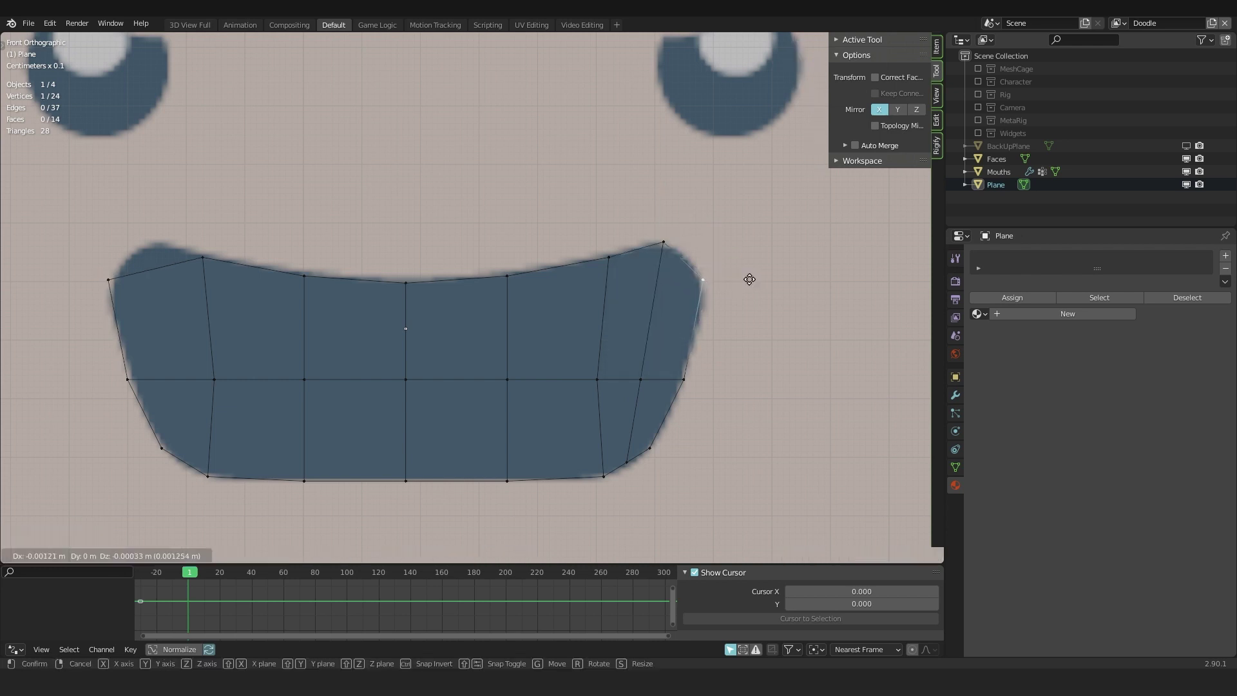
Reposition the right half's side, bottom corner, inner and upper edge vertices to even out the faces along the mouth outline.
drag(689, 376, 695, 357)
drag(642, 381, 645, 376)
drag(651, 448, 666, 429)
mouse_move(605, 477)
mouse_down()
mouse_move(588, 474)
mouse_move(604, 473)
mouse_up()
drag(600, 379, 585, 379)
key(ctrl+z)
drag(611, 255, 589, 259)
drag(713, 222, 722, 262)
click(700, 360)
key(g)
key(g)
click(700, 348)
key(ctrl+z)
key(ctrl+z)
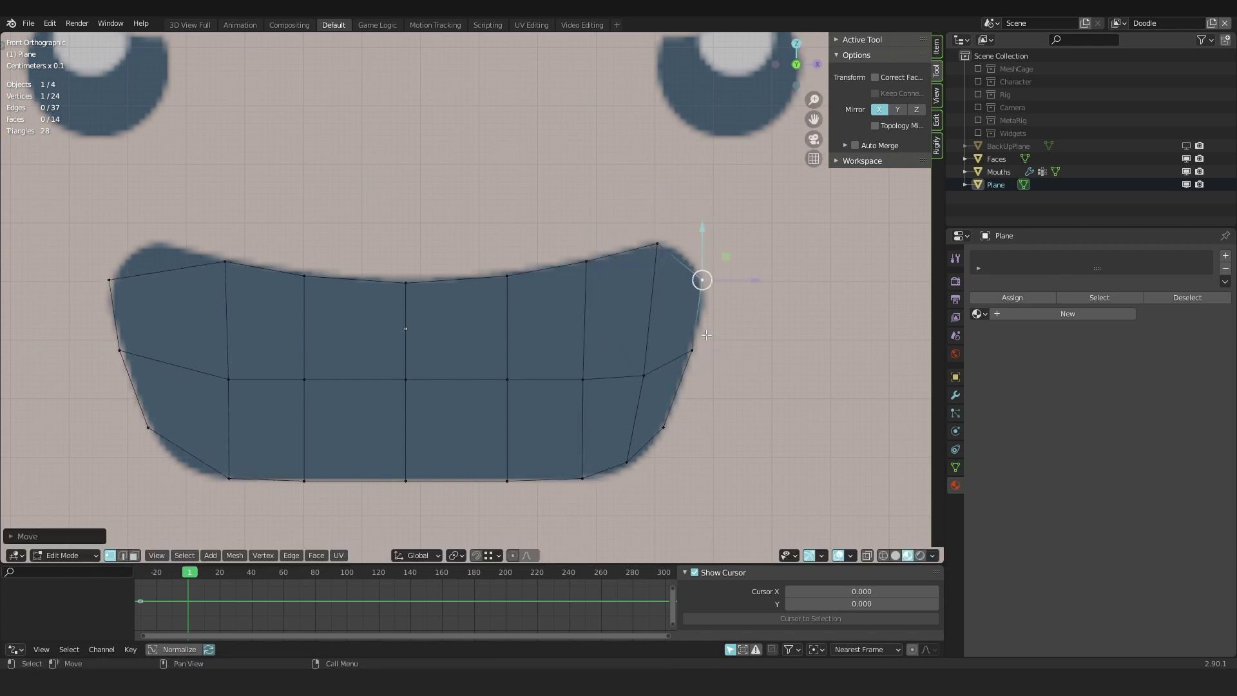
Slide the right side vertex and the bottom corner vertex along their edges to fit the mouth outline.
click(700, 360)
key(g)
key(g)
click(700, 355)
click(591, 478)
key(g)
key(g)
click(586, 477)
Slide the vertical edge loop just right of the center slightly toward the middle of the mouth.
alt+click(510, 358)
key(g)
key(g)
click(498, 359)
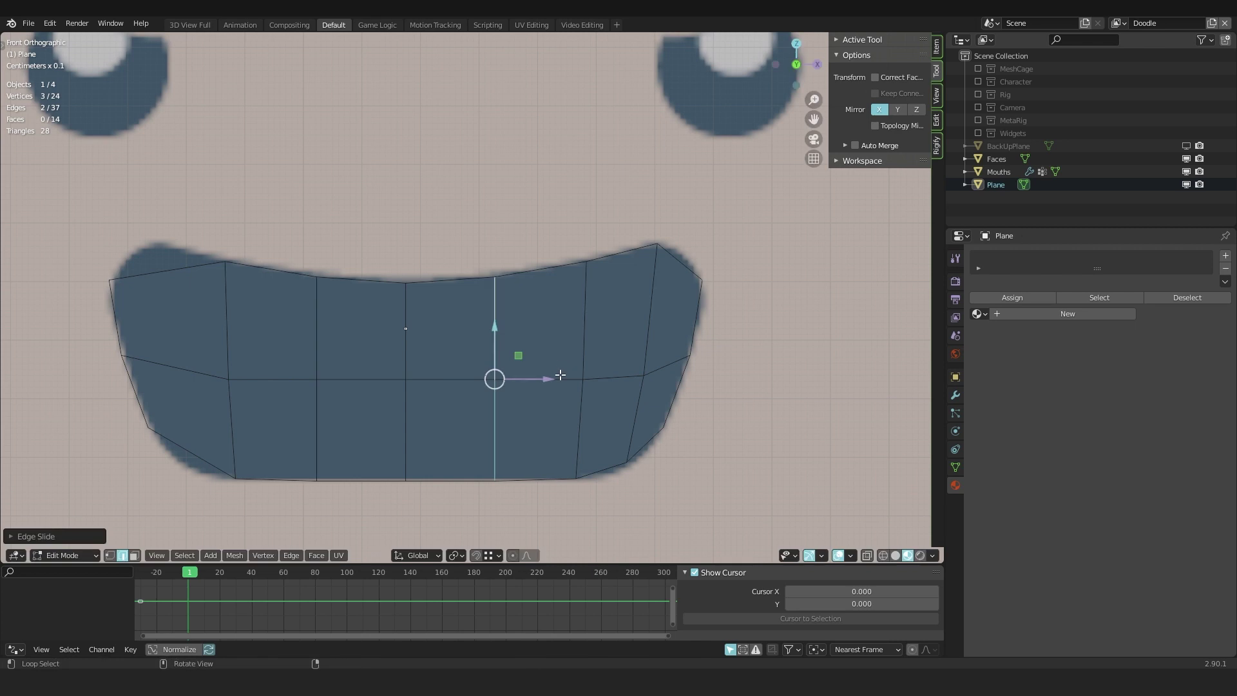
Delete all faces in the left half of the mouth mesh and return to Object Mode.
key(3)
alt+click(354, 379)
key(x)
click(354, 378)
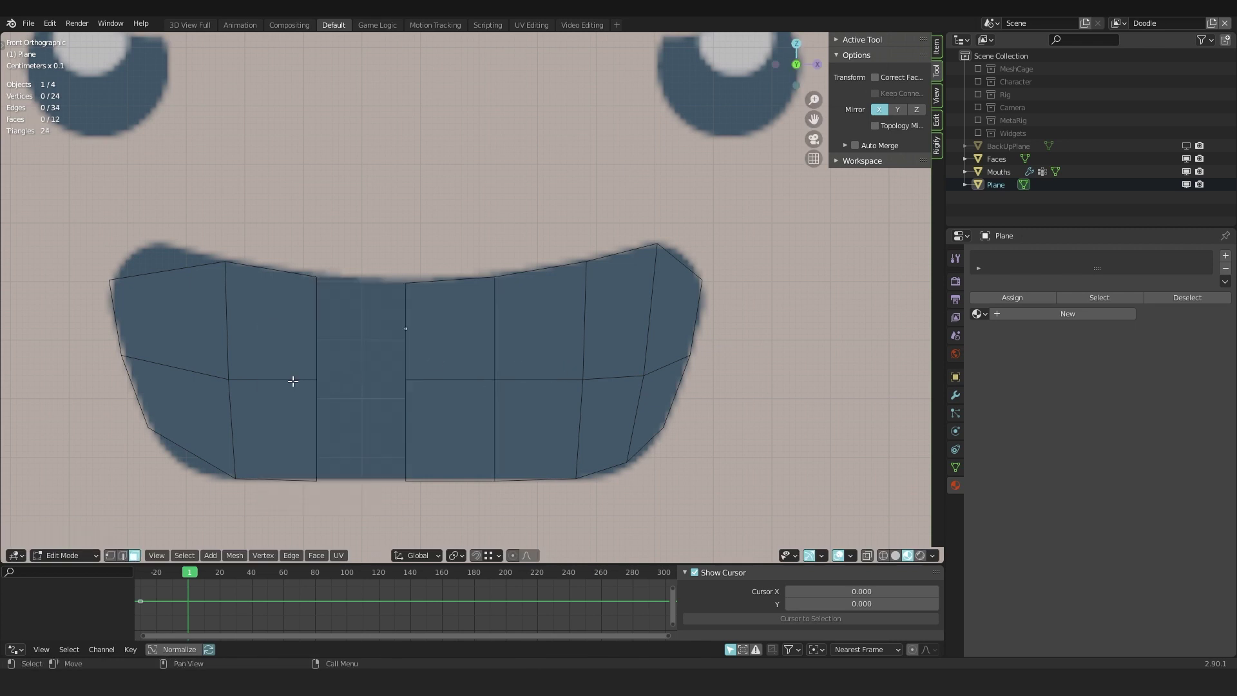
key(l)
key(x)
click(293, 382)
key(Tab)
Add a Mirror modifier on the X axis to the half mouth mesh and apply it.
key(alt+a)
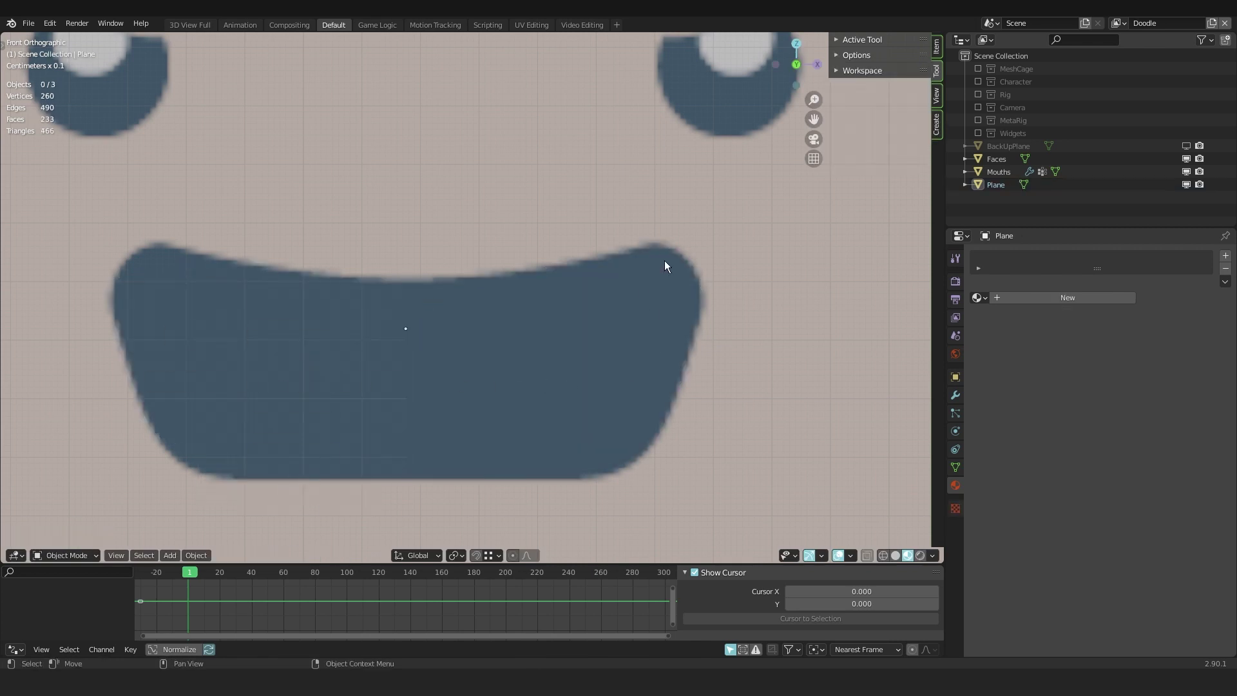
click(686, 255)
click(681, 262)
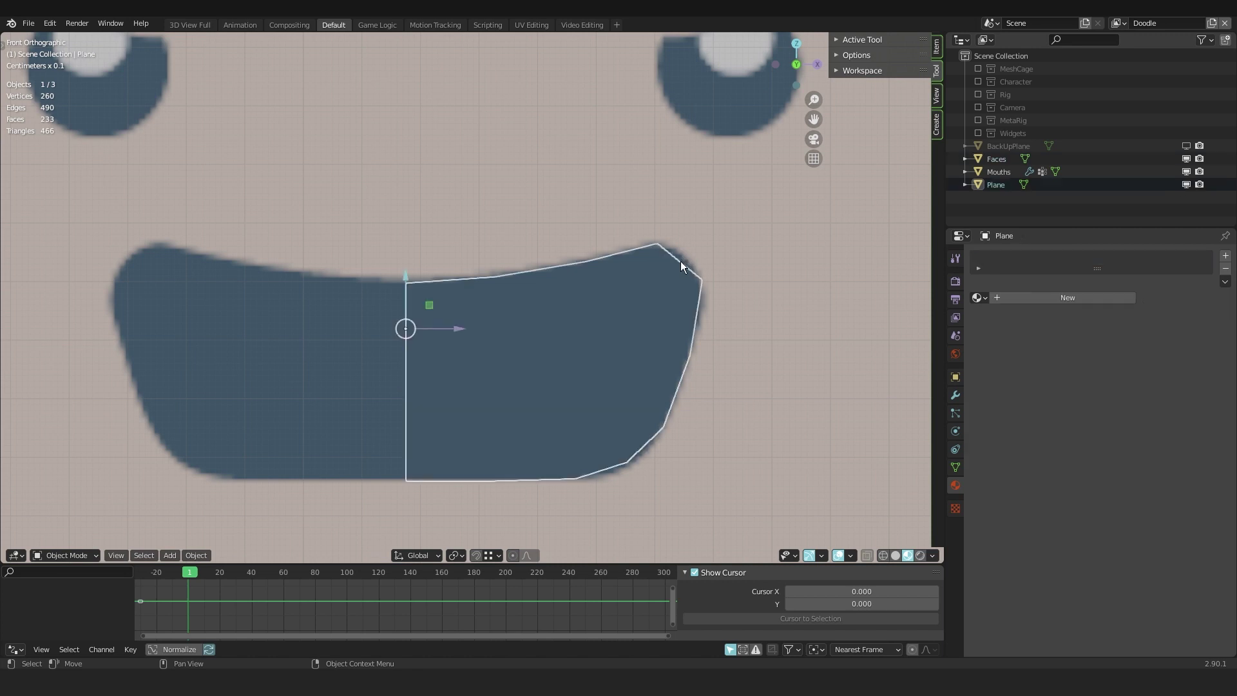
click(957, 396)
click(1047, 260)
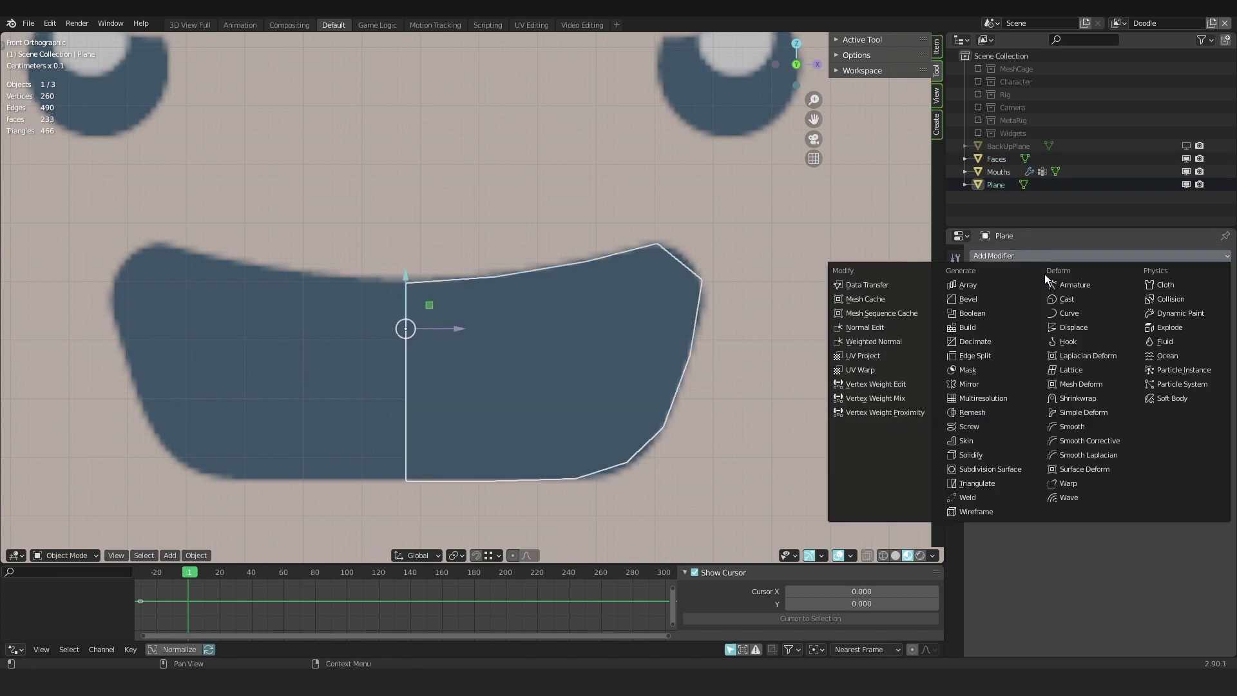
click(989, 385)
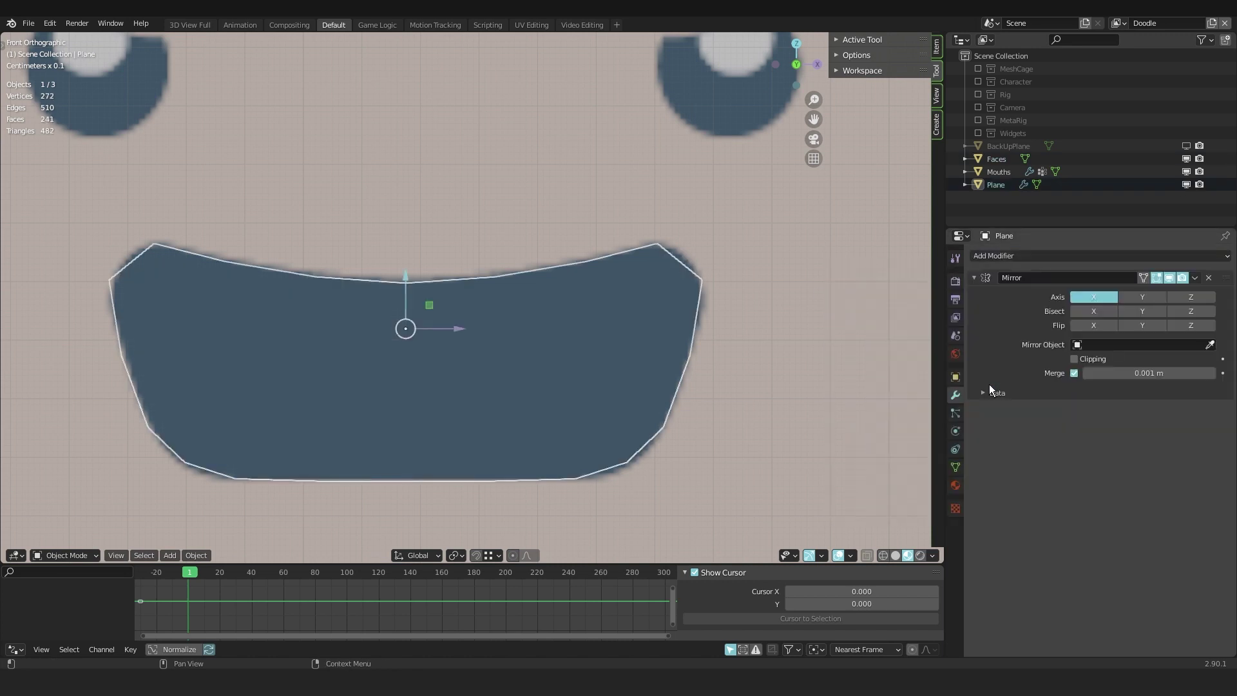
click(1196, 278)
click(1155, 288)
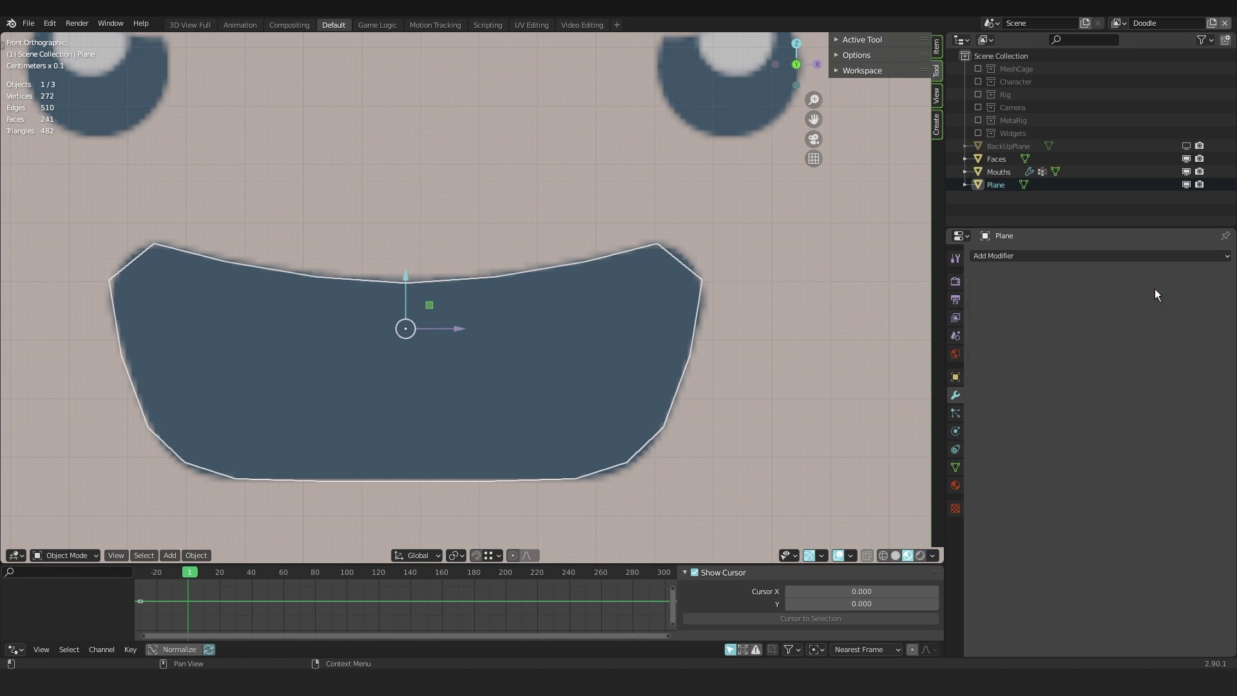
Try a level 2 Subdivision modifier on the mirrored mouth mesh and remove it again.
key(ctrl+Tab)
click(698, 338)
key(Tab)
key(Tab)
key(1)
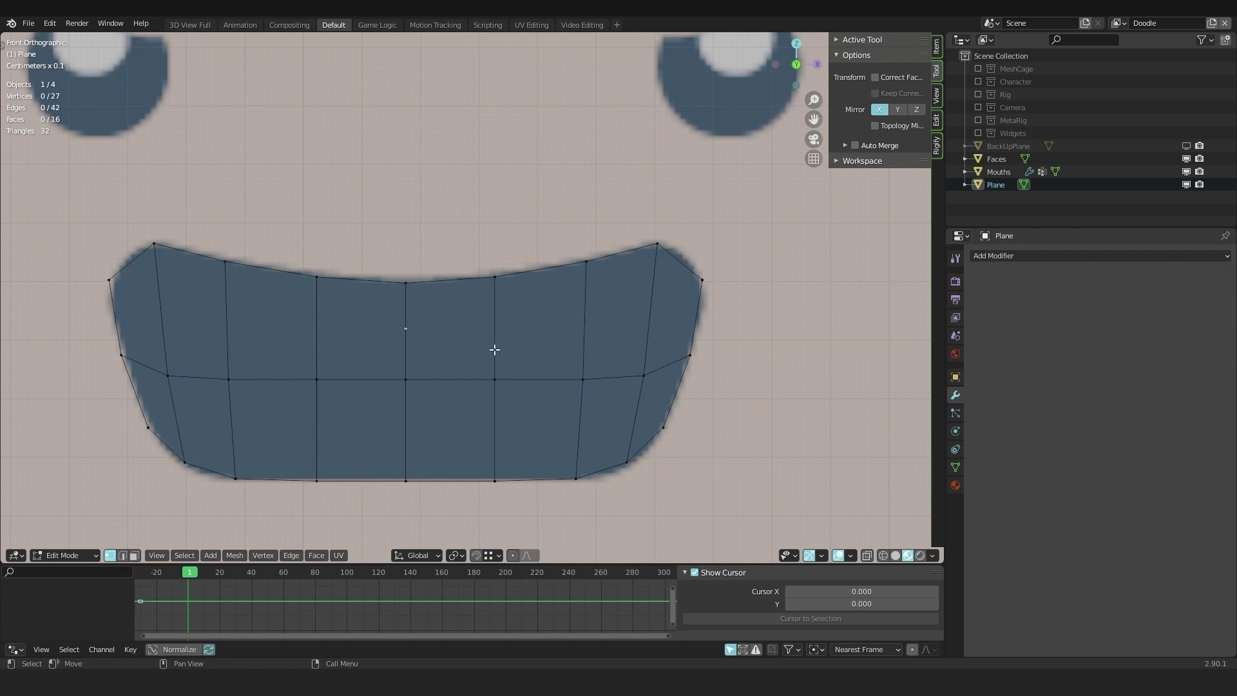
key(ctrl+Tab)
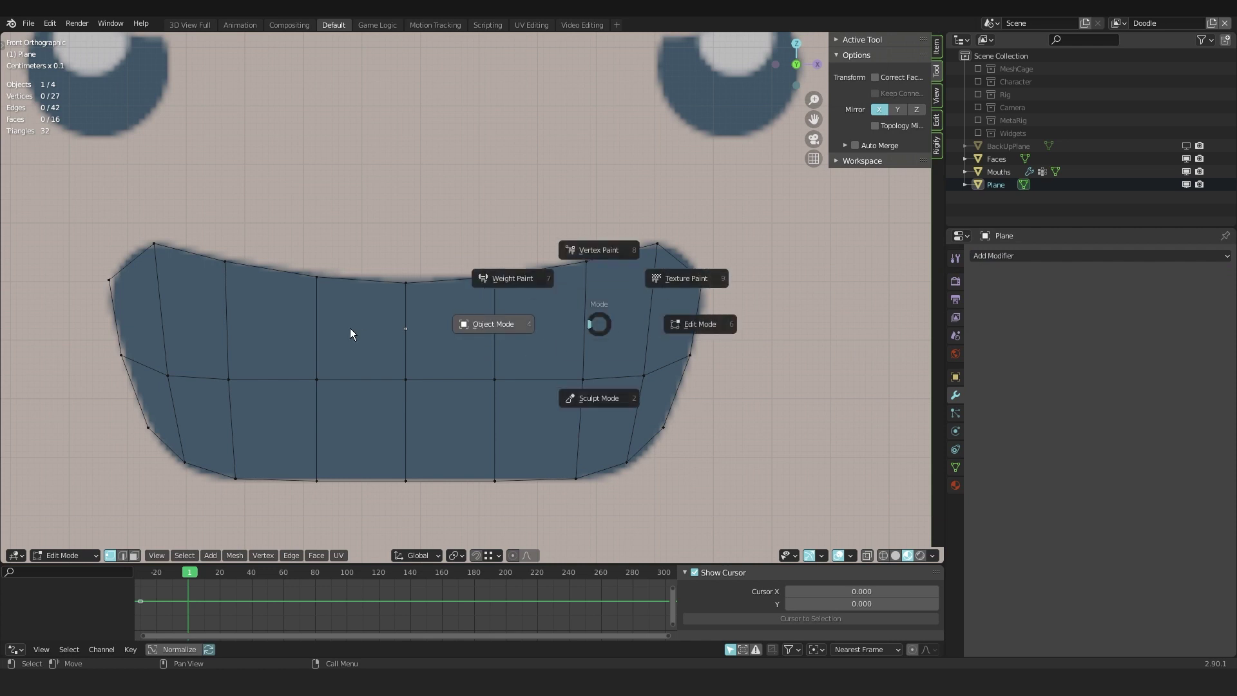
click(351, 332)
key(ctrl+2)
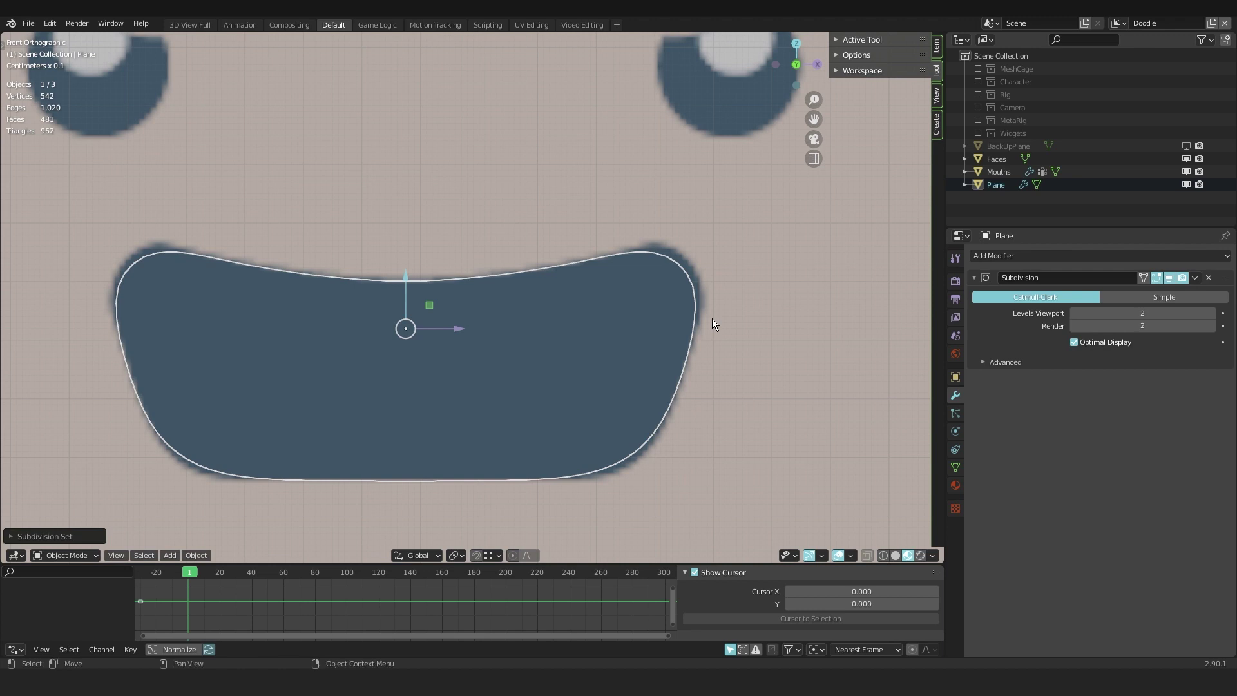
click(1209, 278)
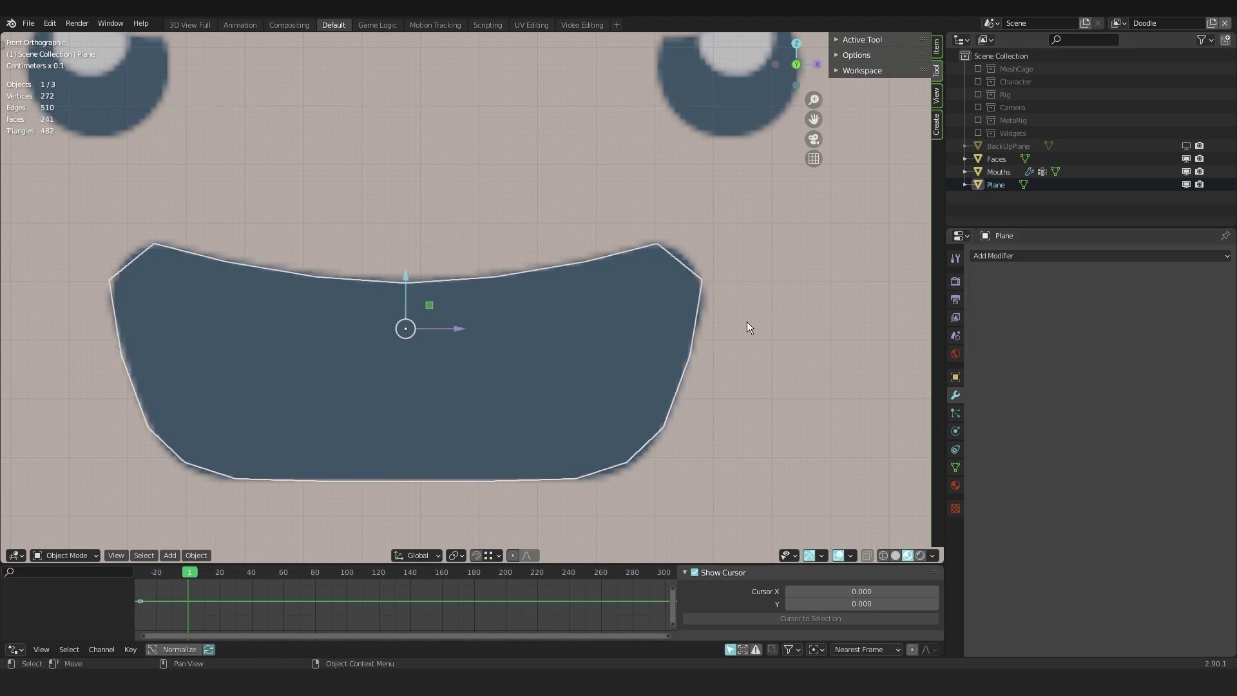
Slide the vertical edge loop second in from the mouth's right side slightly toward the center, with X mirroring.
scroll(663, 331, down, 2)
key(Tab)
scroll(644, 329, up, 2)
alt+click(623, 325)
key(g)
key(g)
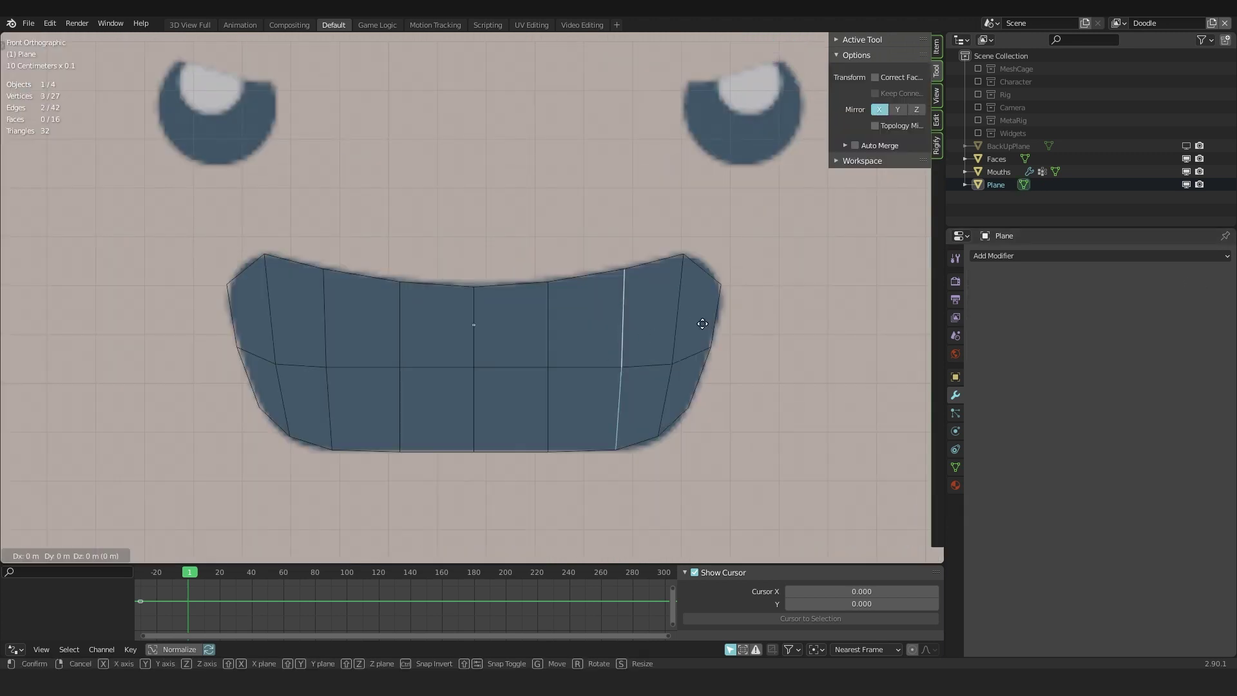
click(693, 324)
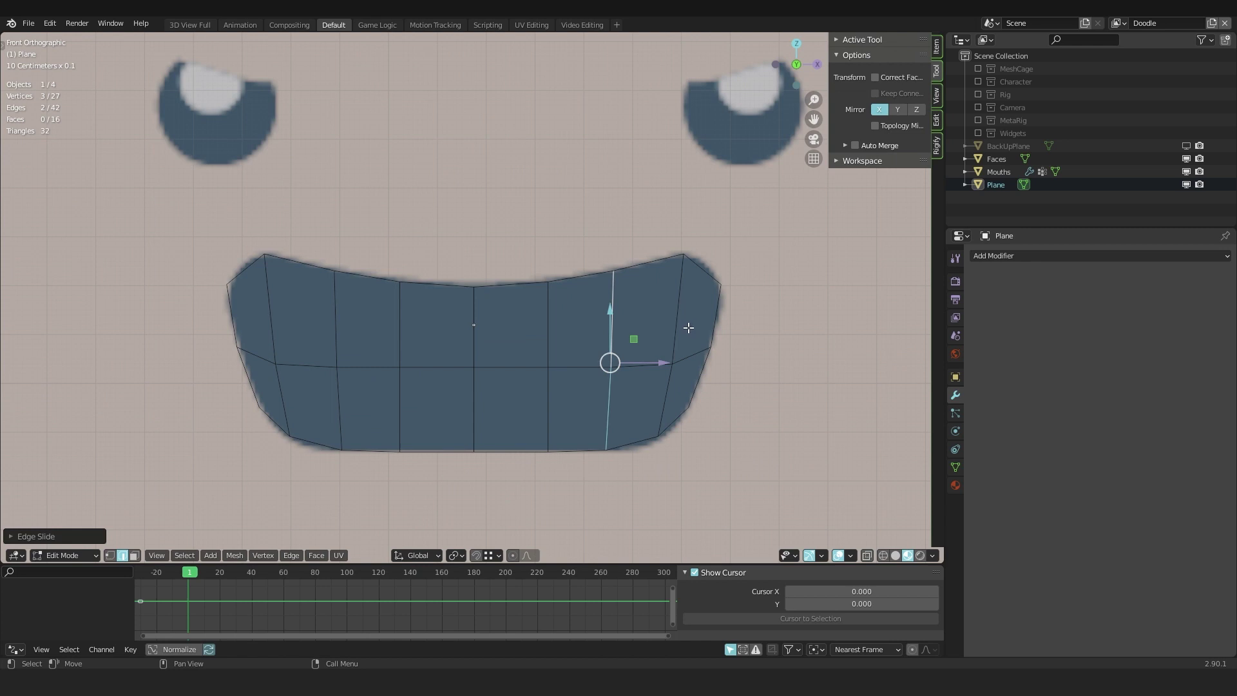
Try adding centered horizontal loop cuts through the upper and lower face rows of the mouth, and undo both.
key(ctrl+r)
click(713, 332)
right_click(713, 337)
key(ctrl+r)
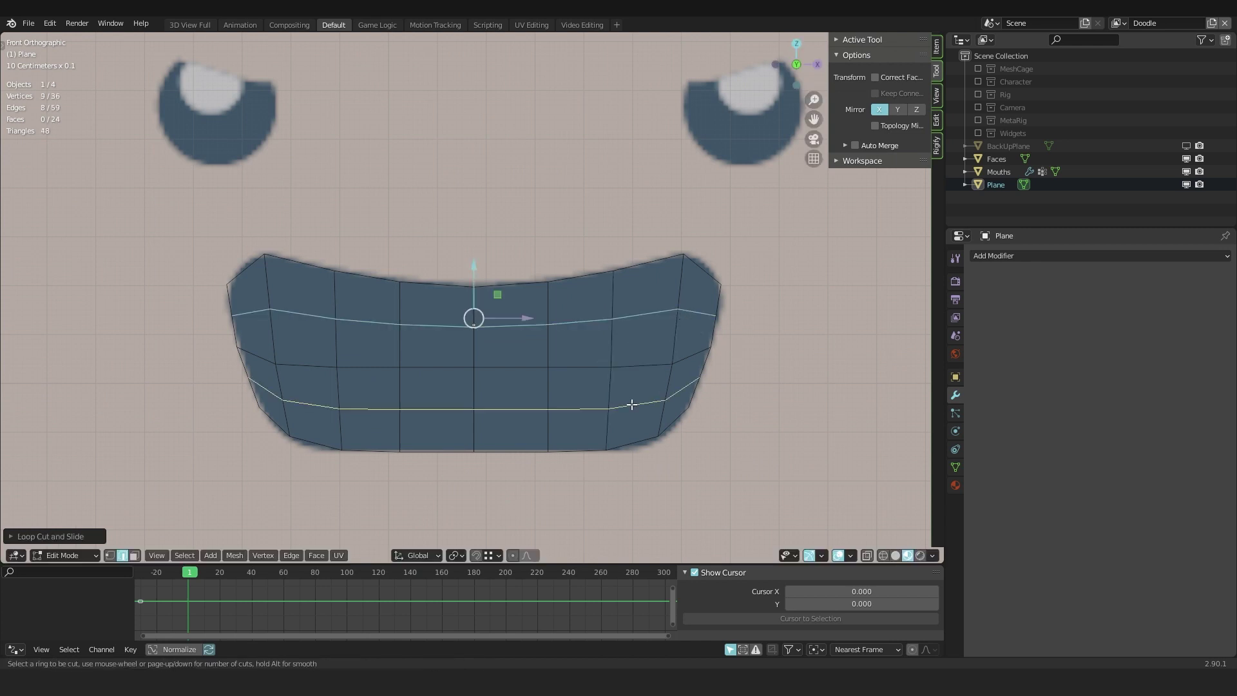
click(632, 404)
right_click(631, 404)
key(ctrl+z)
key(ctrl+z)
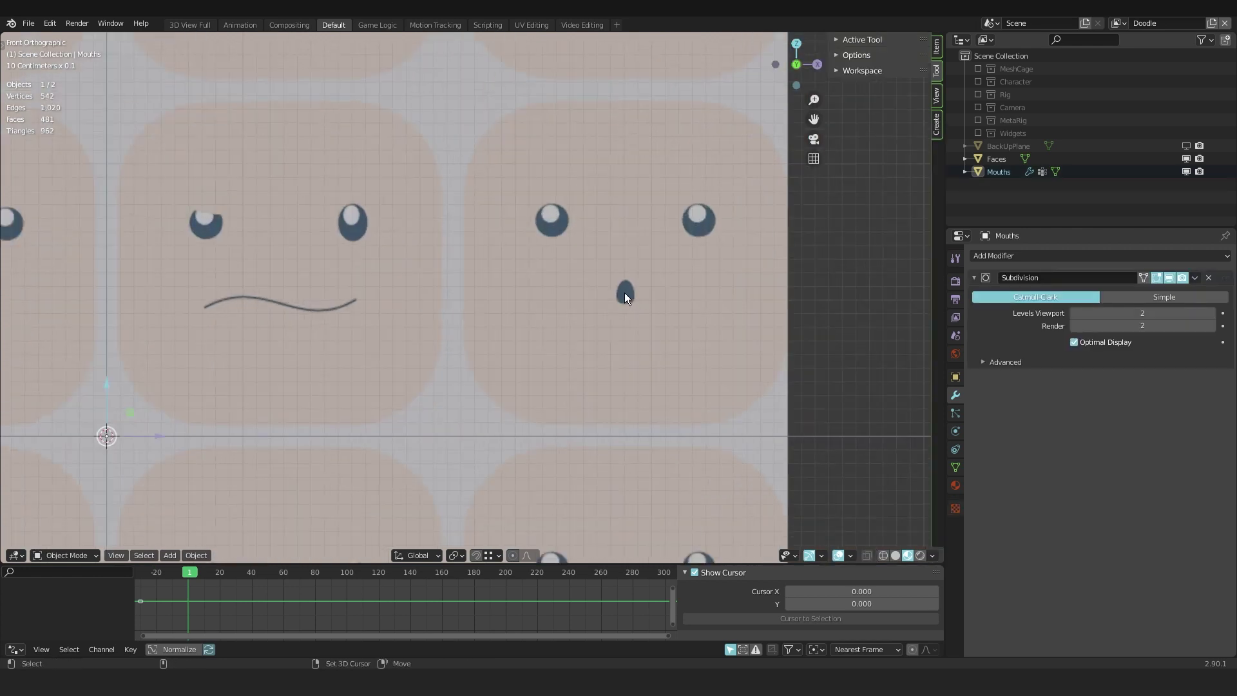
Add a plane at the small oval mouth on the reference sheet and rotate it 90 degrees around X.
key(shift+a)
mouse_move(624, 292)
click(669, 294)
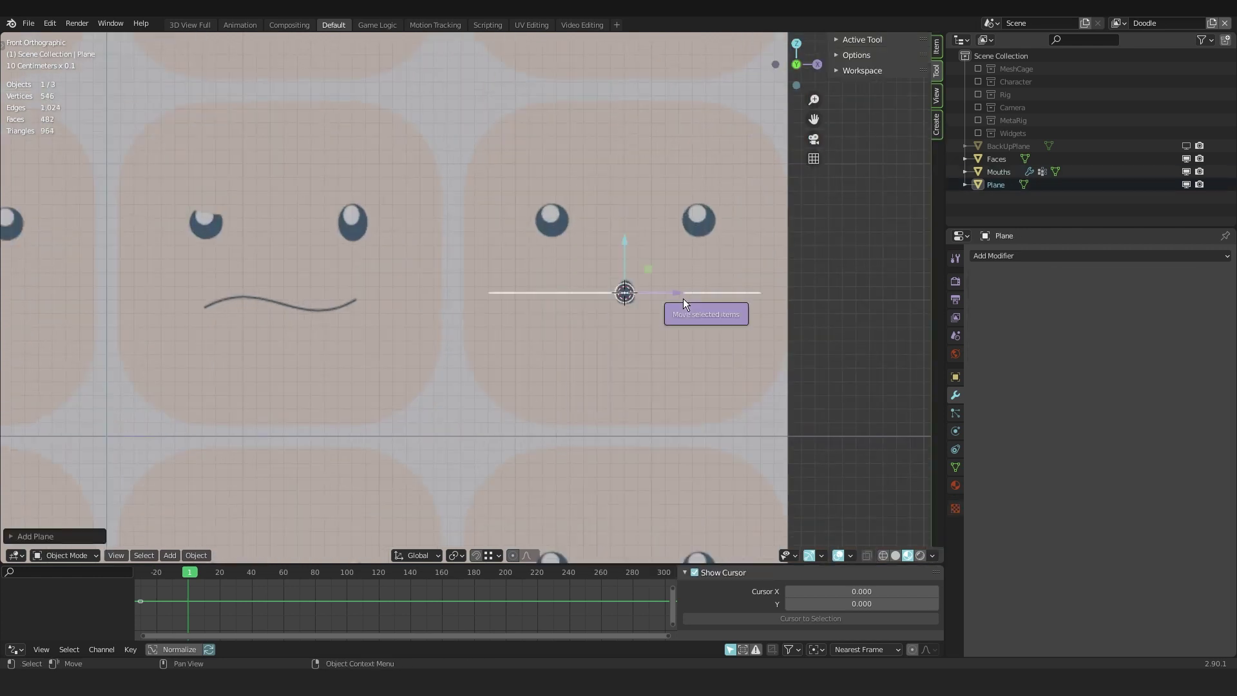
text(rx90)
key(Return)
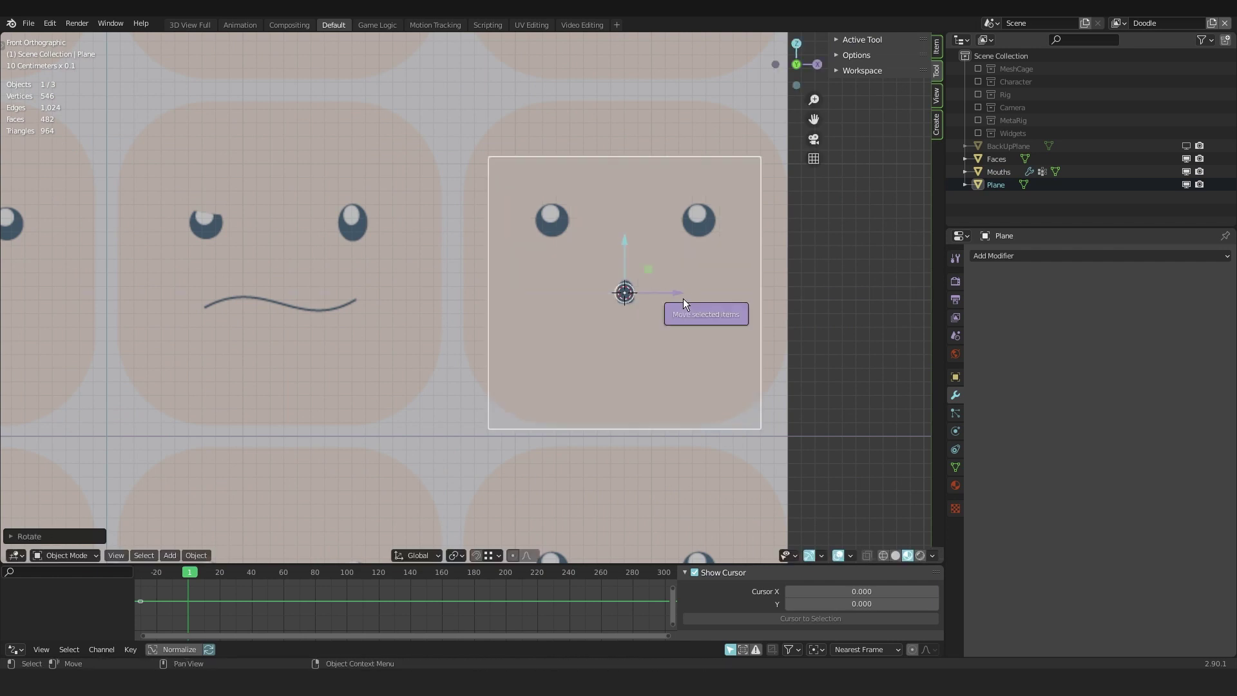
Add a level 1 Subdivision modifier to the new plane and apply it.
key(ctrl+Tab)
key(Escape)
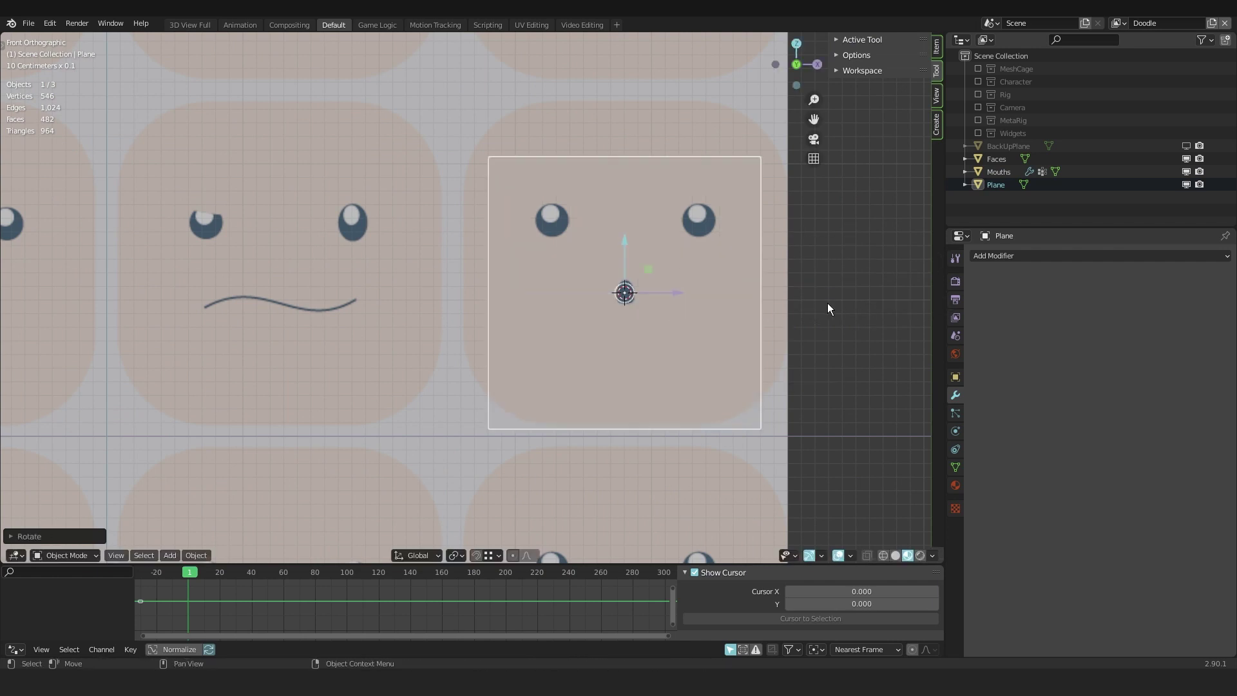
key(ctrl+1)
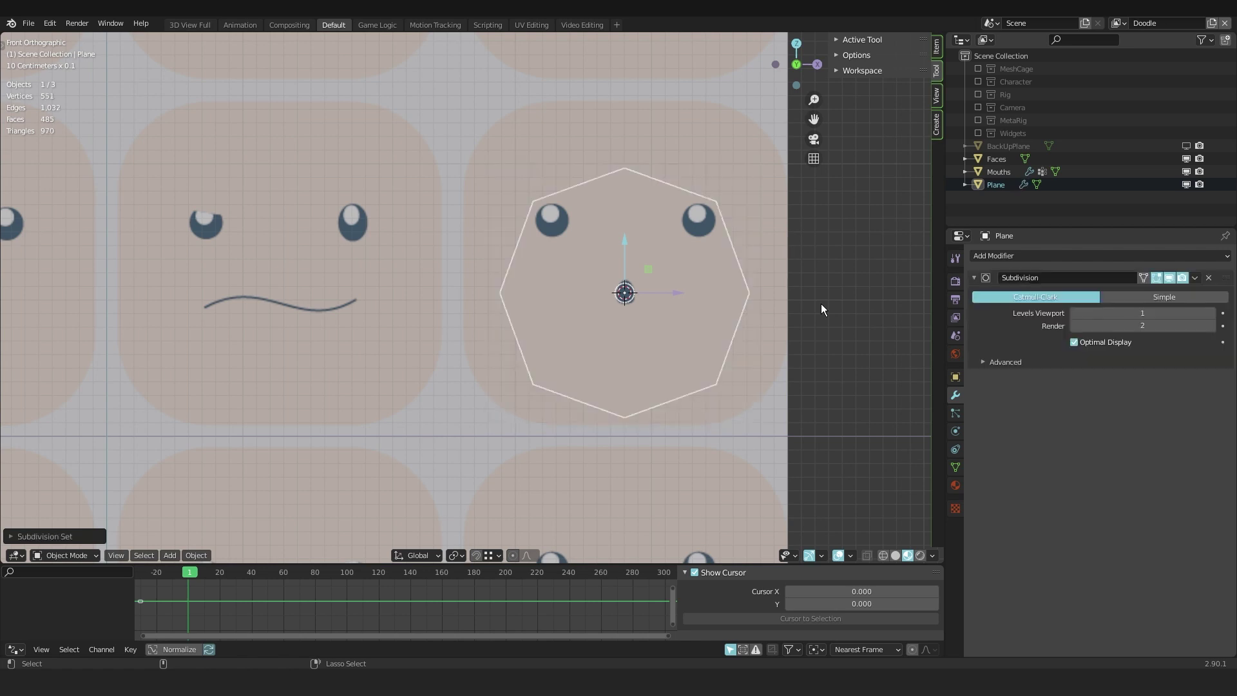
click(1194, 279)
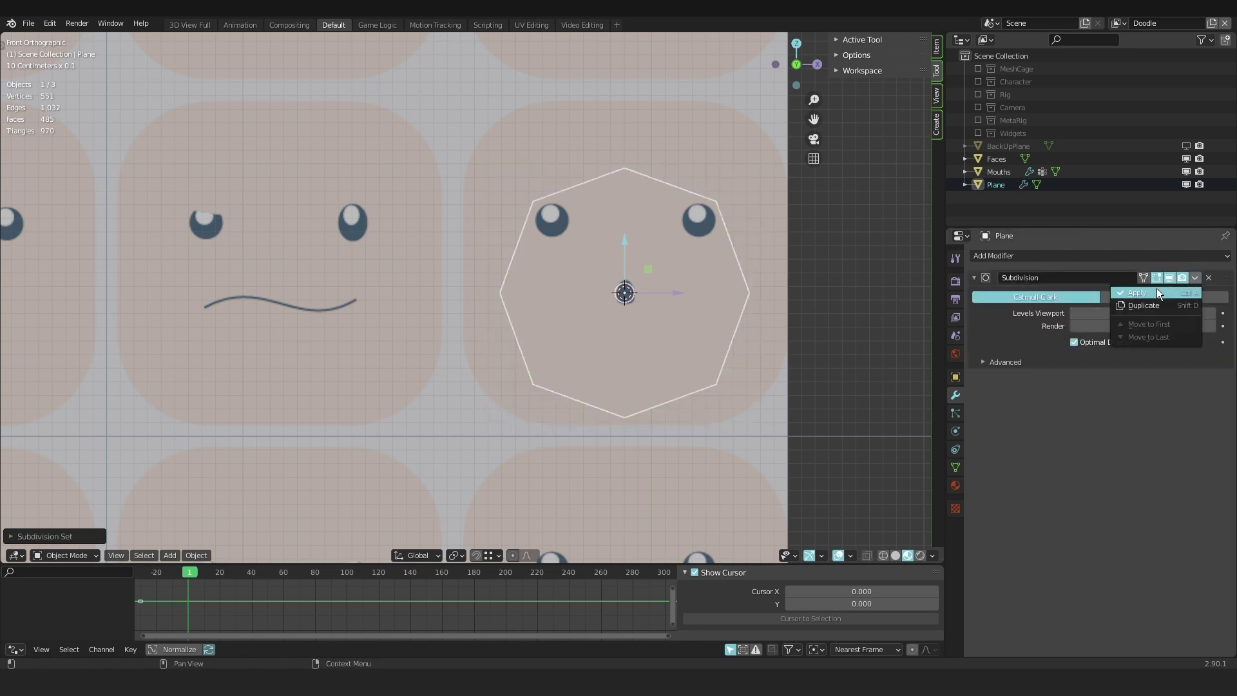
click(1157, 288)
Inset all faces of the octagonal plane twice, by about 0.035 and 0.026, to form concentric rings.
key(Tab)
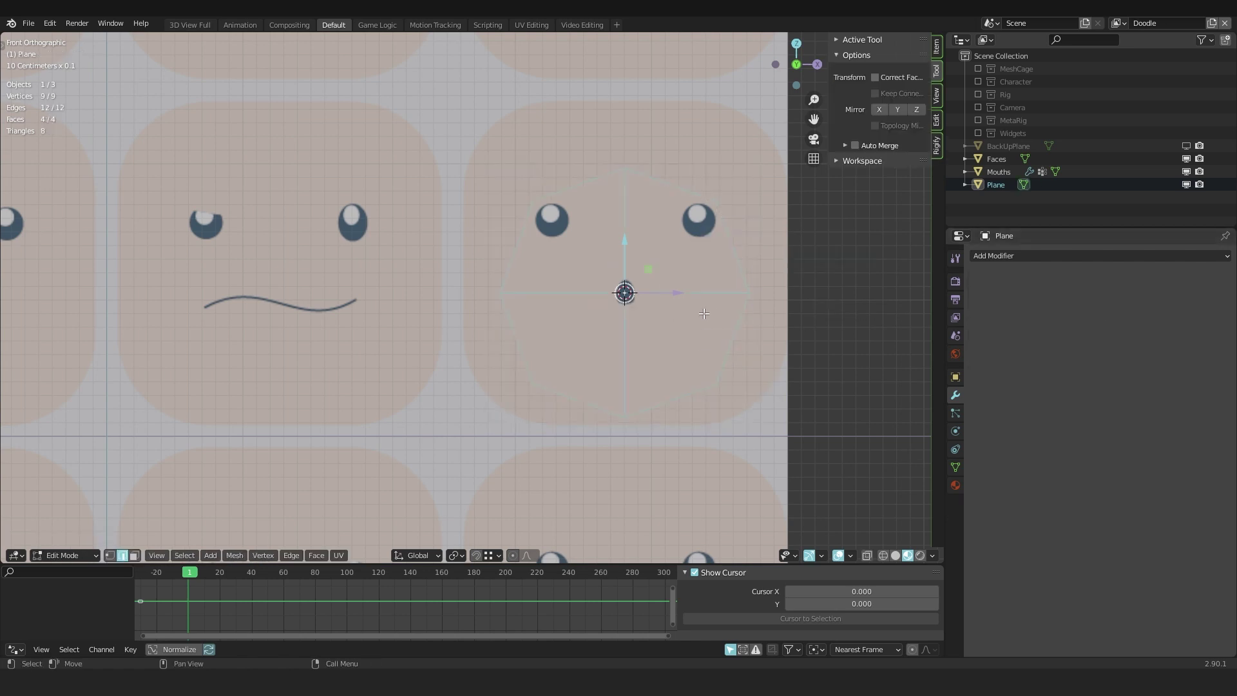
key(alt+a)
key(c)
click(624, 299)
right_click(624, 298)
key(3)
key(a)
key(i)
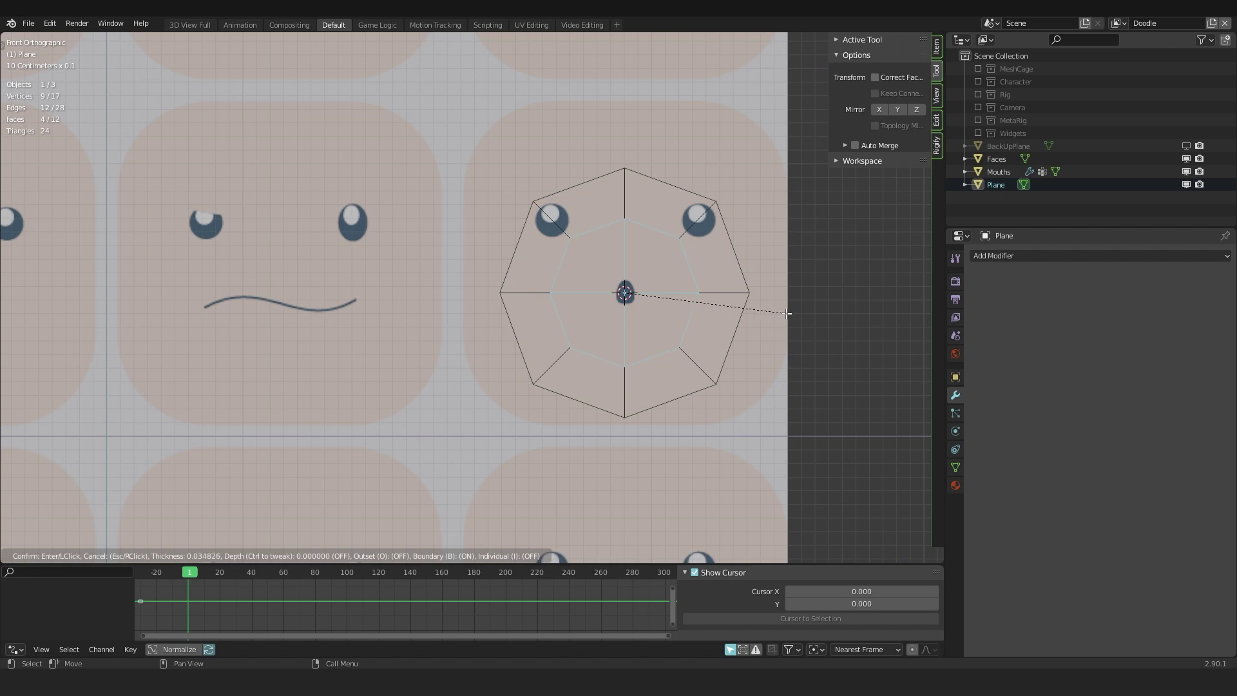
click(790, 320)
key(i)
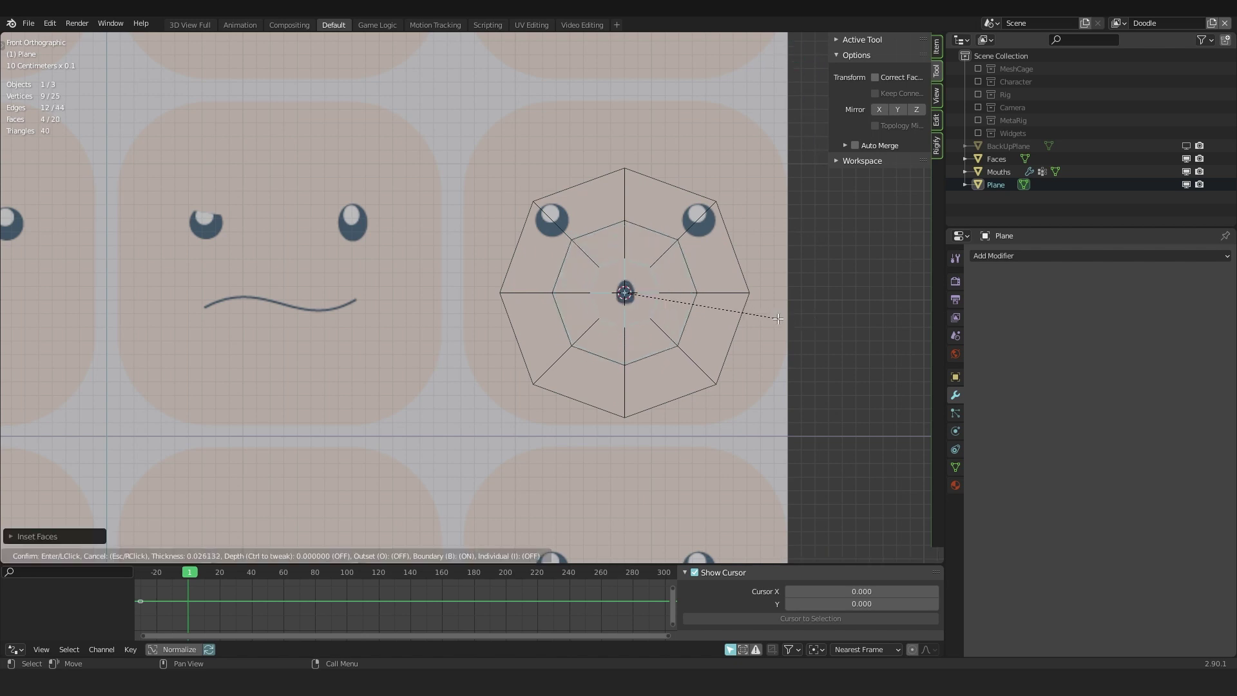
click(772, 317)
key(Tab)
key(Tab)
Scale the middle edge ring up slightly to even out the spacing between the rings.
scroll(667, 290, up, 2)
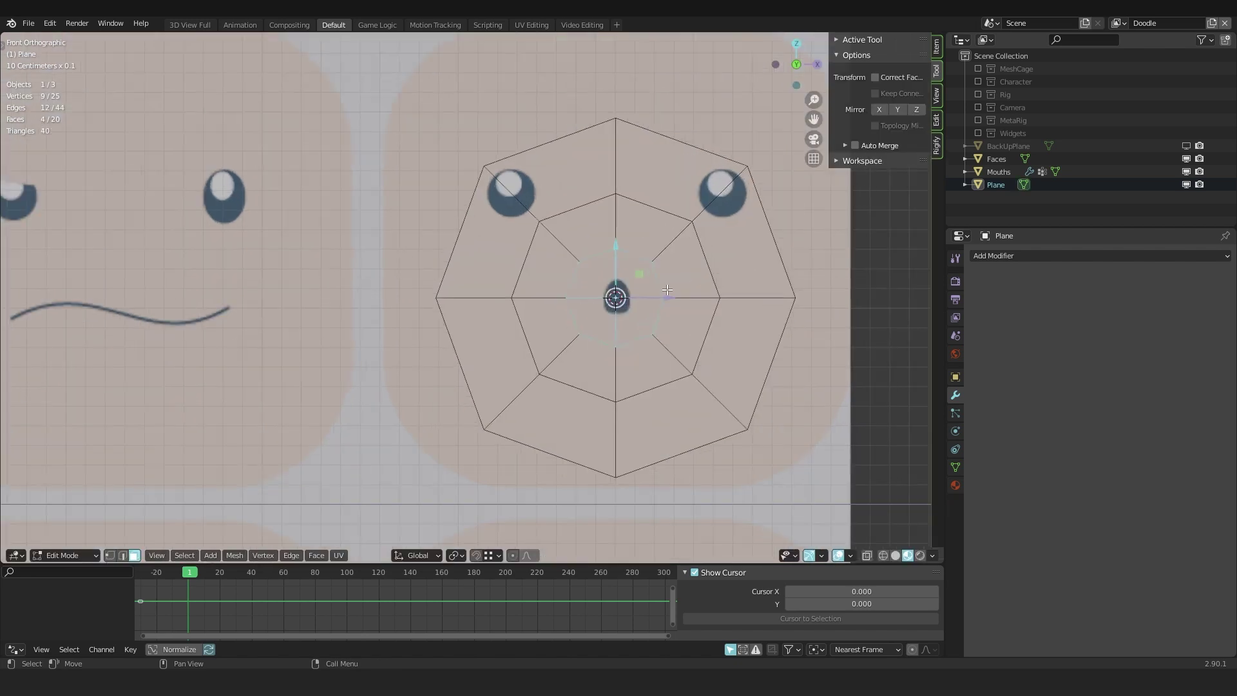
key(2)
alt+click(668, 213)
key(s)
click(772, 283)
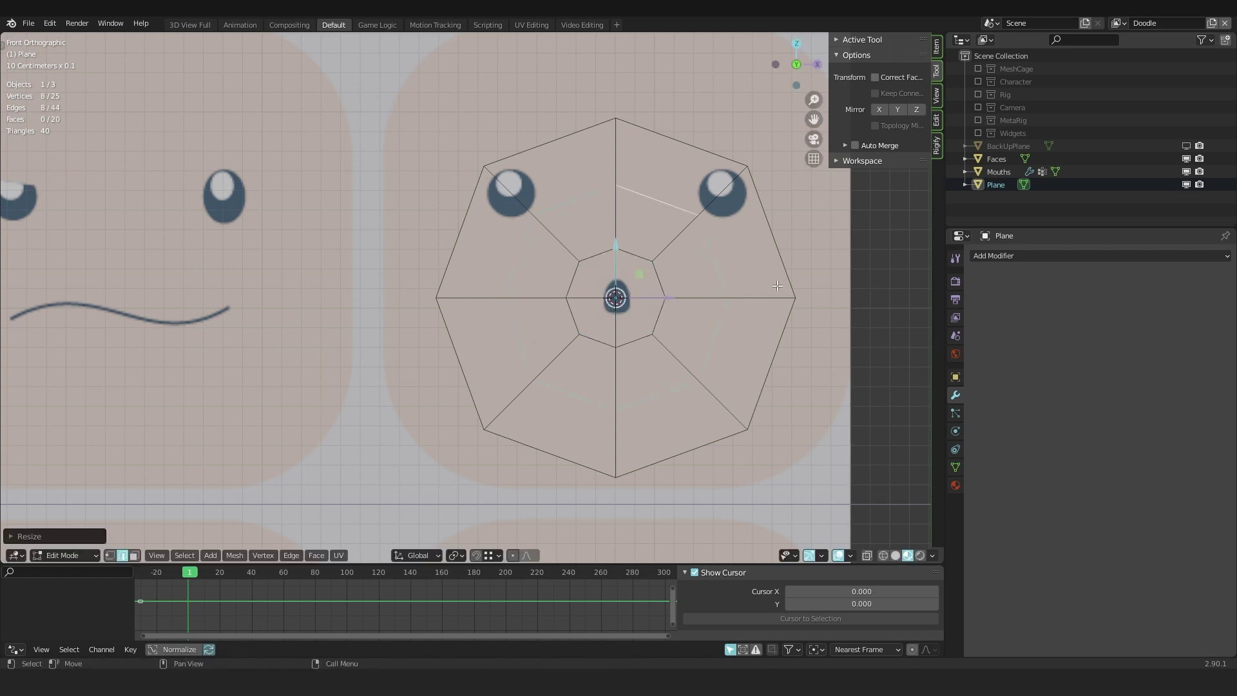
Scale the whole mesh down around the small mouth and shift it slightly sideways to center it there.
key(a)
key(s)
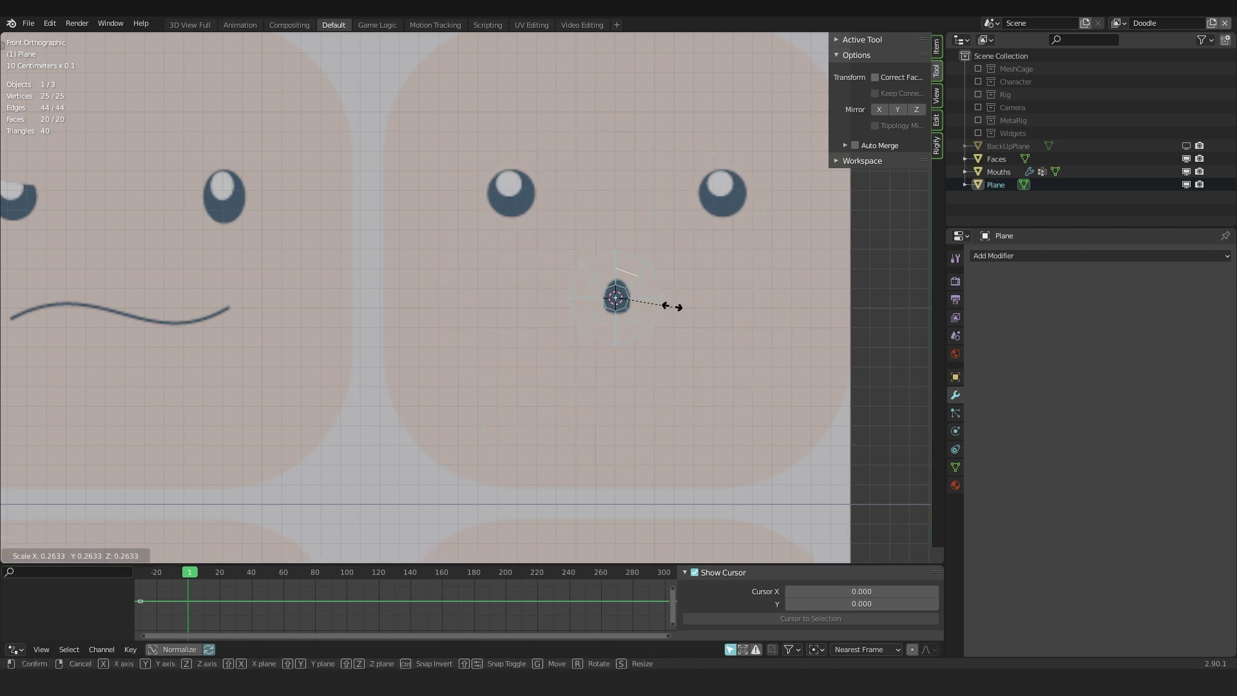
click(651, 298)
scroll(632, 284, up, 7)
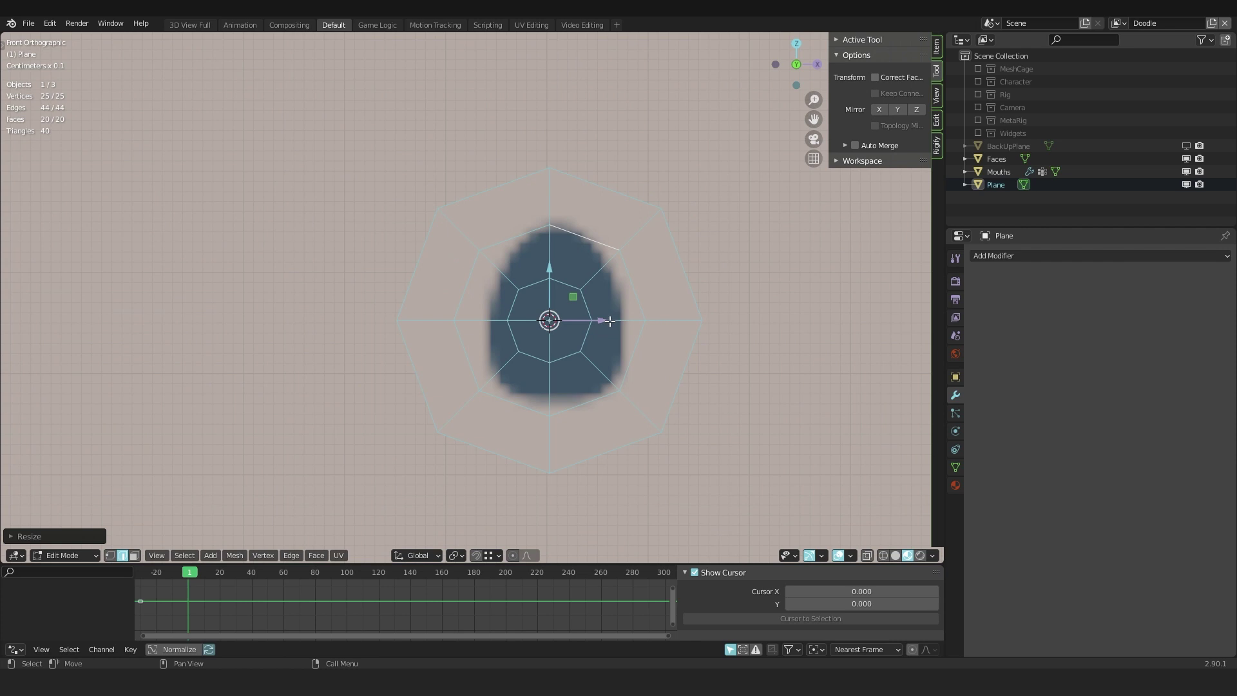
key(g)
click(623, 324)
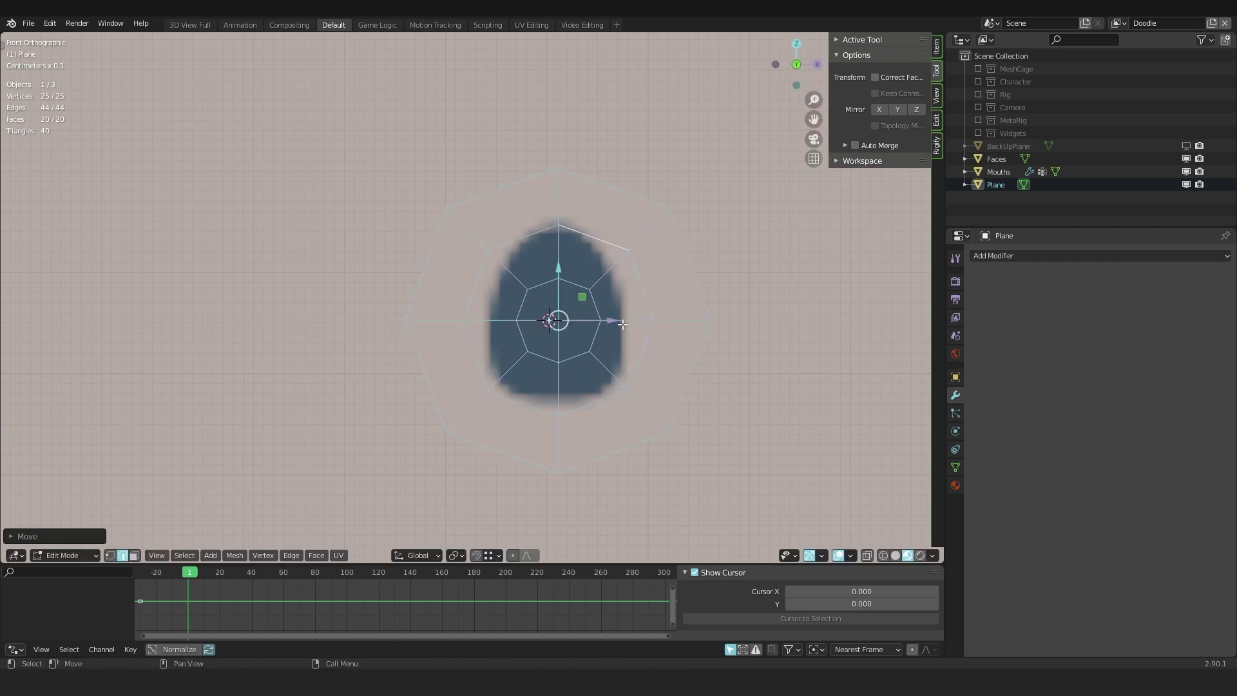
Enable proportional editing and narrow the whole mesh along X to roughly match the small mouth's width.
key(1)
click(562, 477)
key(o)
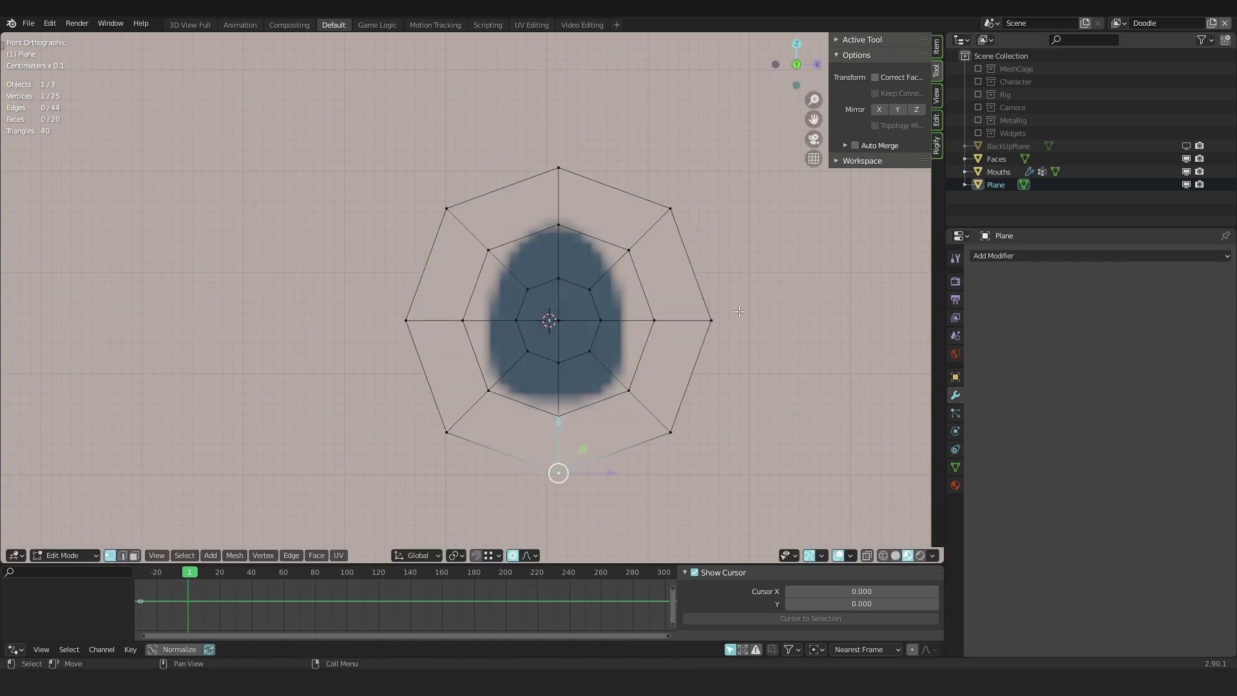
key(a)
key(s)
key(x)
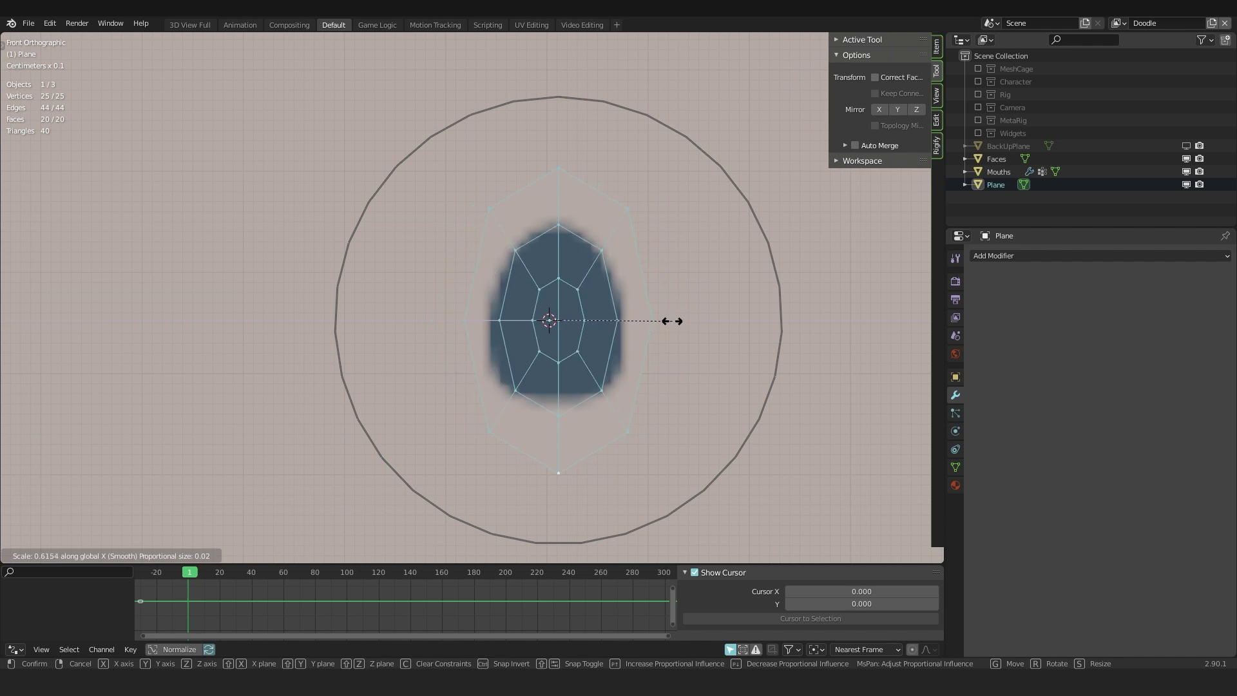
click(673, 322)
Raise the bottom vertex along Z with proportional falloff to flatten the mesh's lower edge.
click(559, 473)
key(g)
key(z)
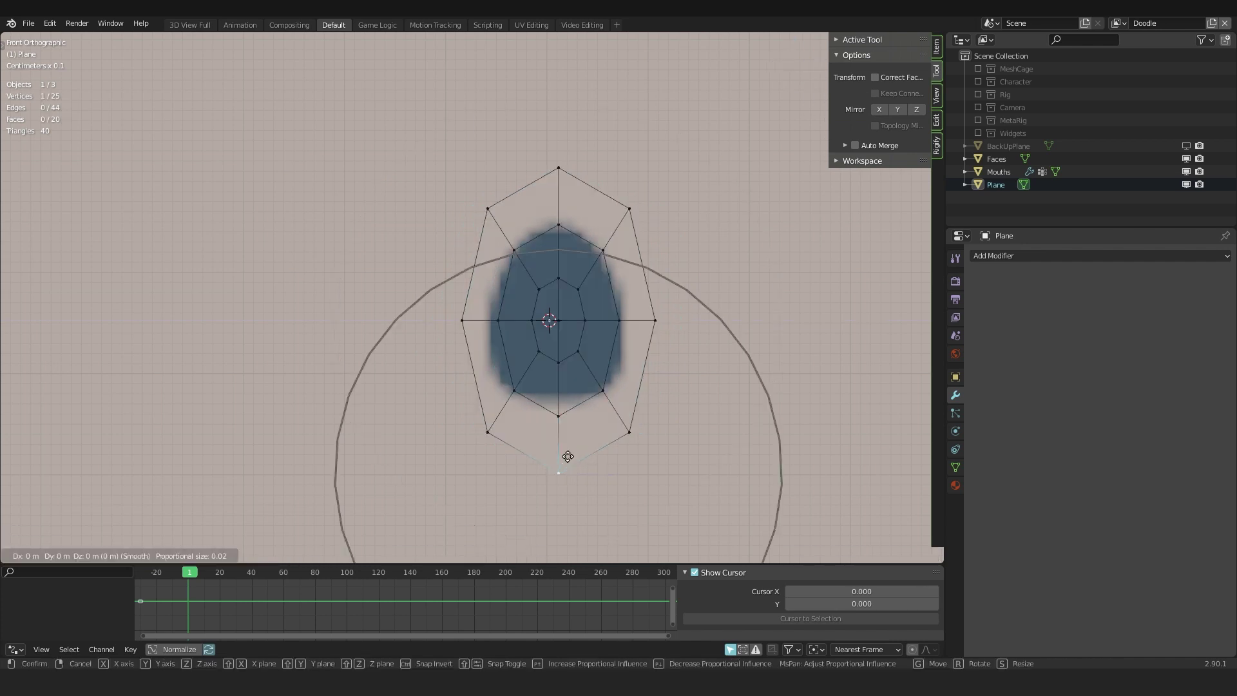
click(574, 397)
Scale the whole mesh to about 0.76 and lower it about 0.0008 m along Z onto the mouth.
key(a)
key(s)
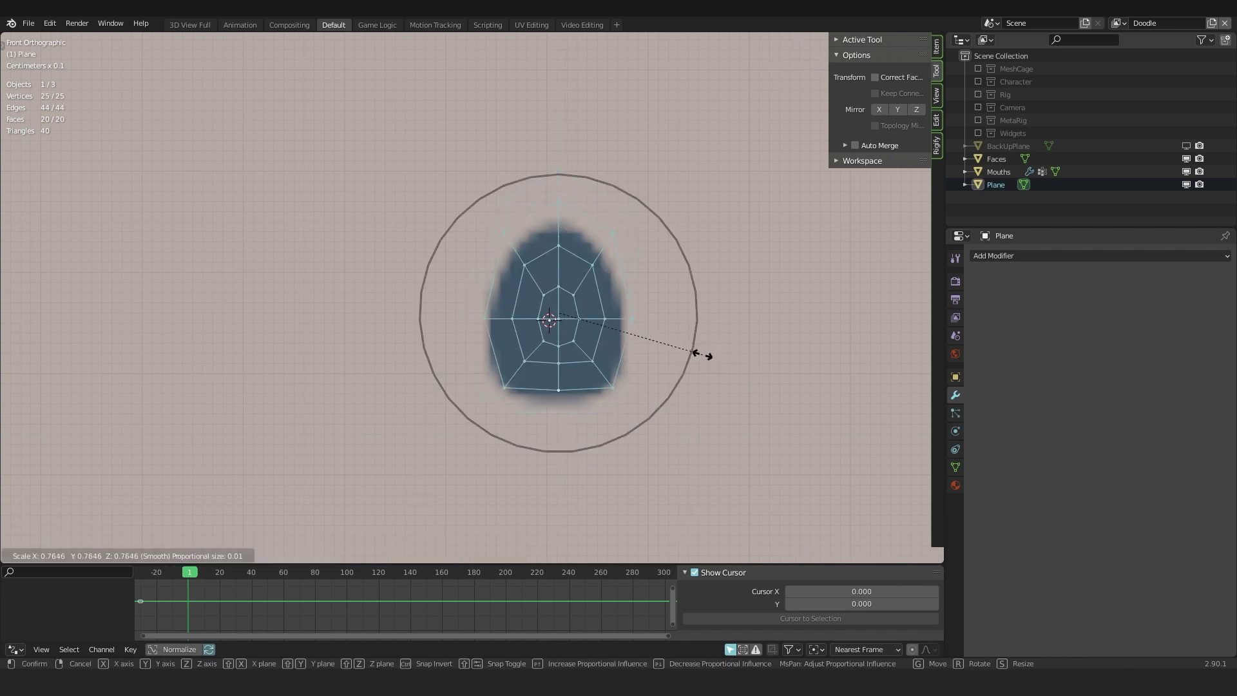
click(706, 355)
key(g)
key(z)
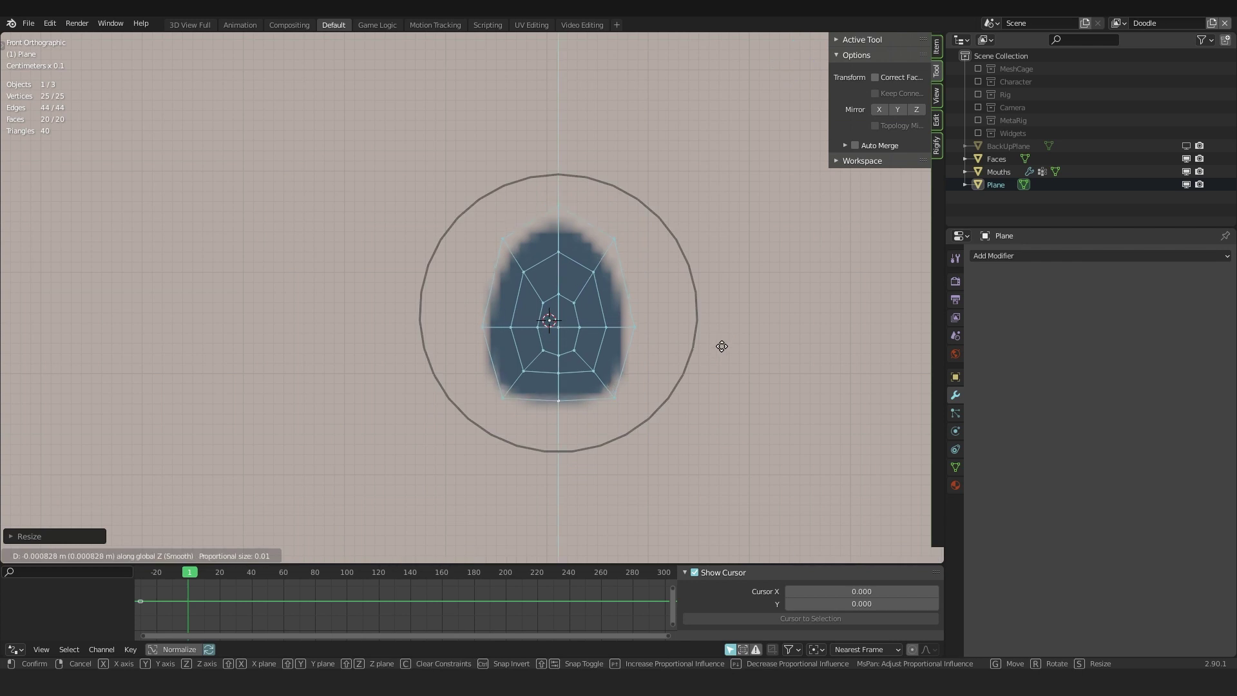
click(722, 346)
click(691, 313)
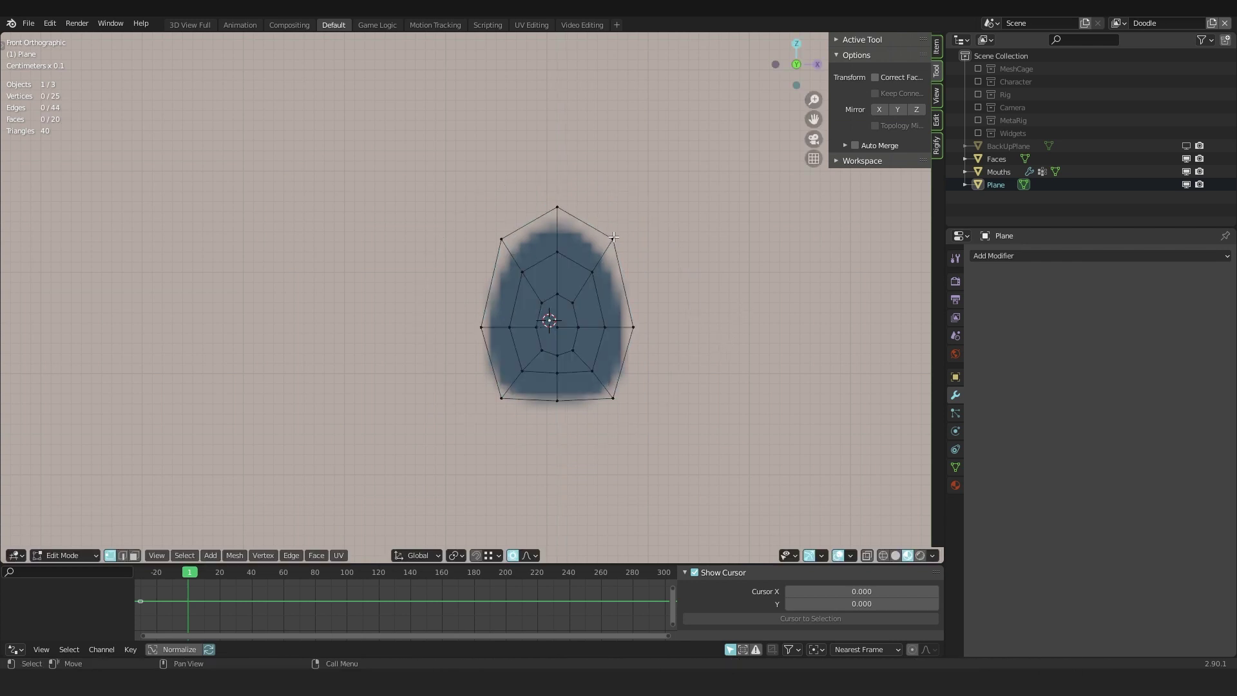
With proportional falloff around the top vertex, scale the mesh's upper part to about 0.67 along X and lower it about 0.001 m along Z.
click(557, 207)
key(s)
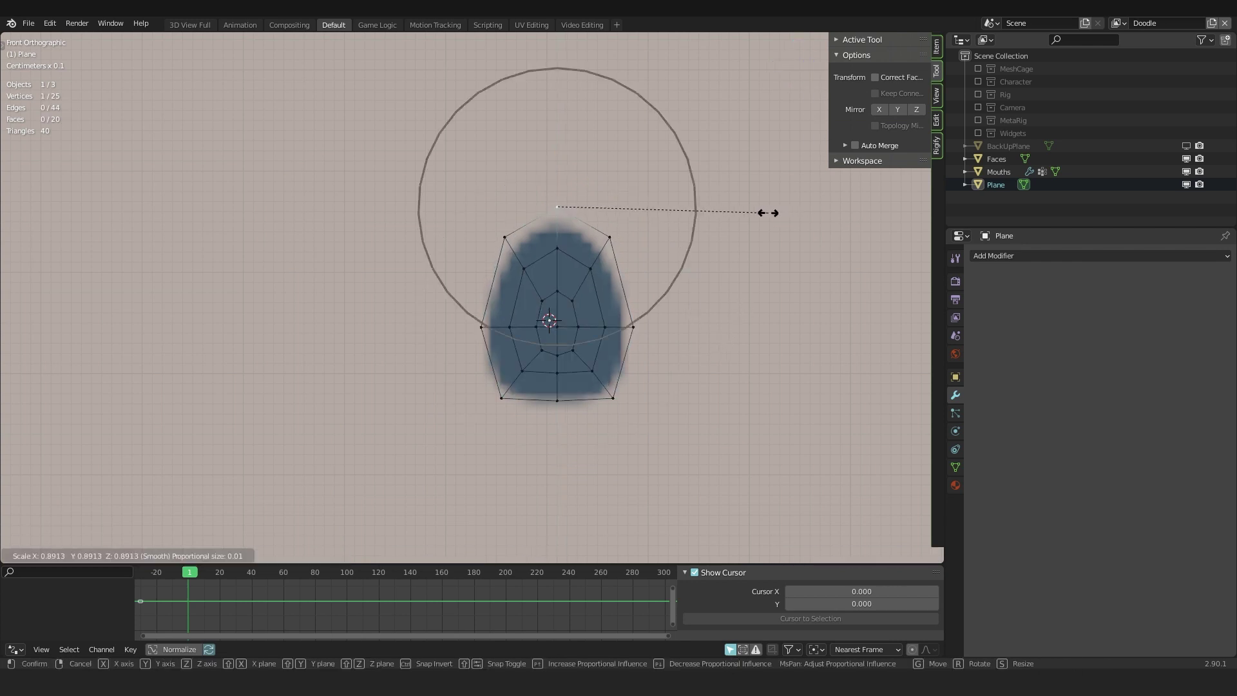
key(x)
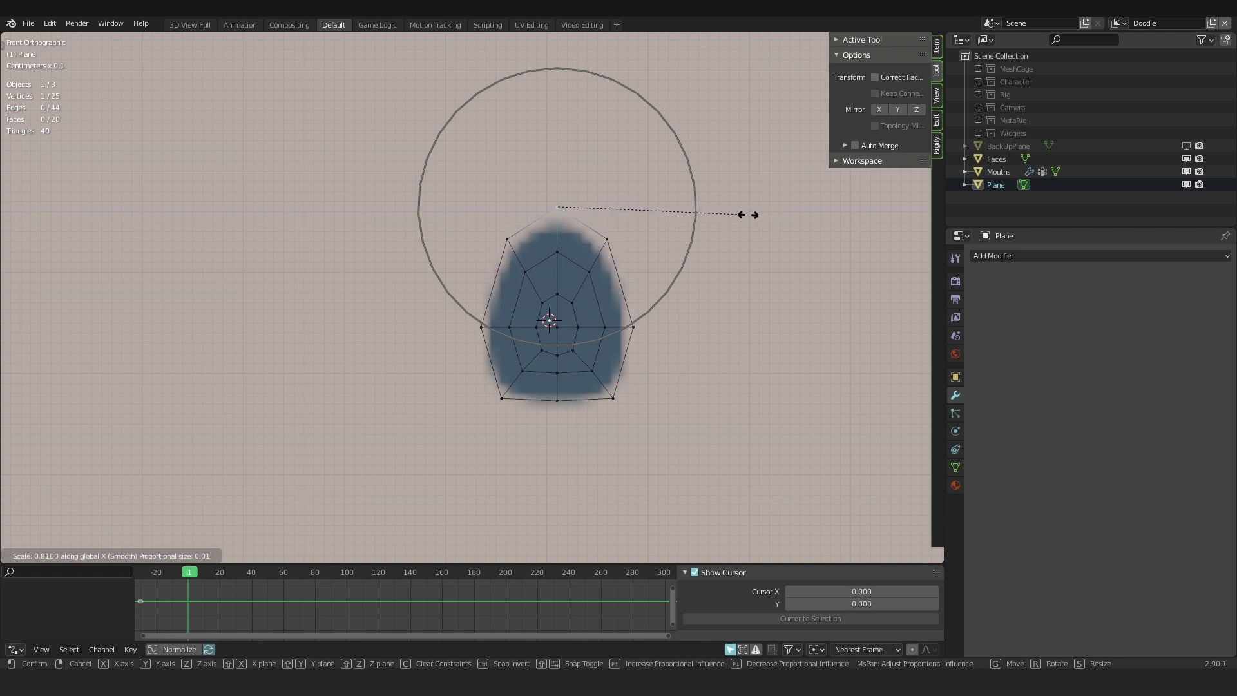
scroll(728, 215, up, 2)
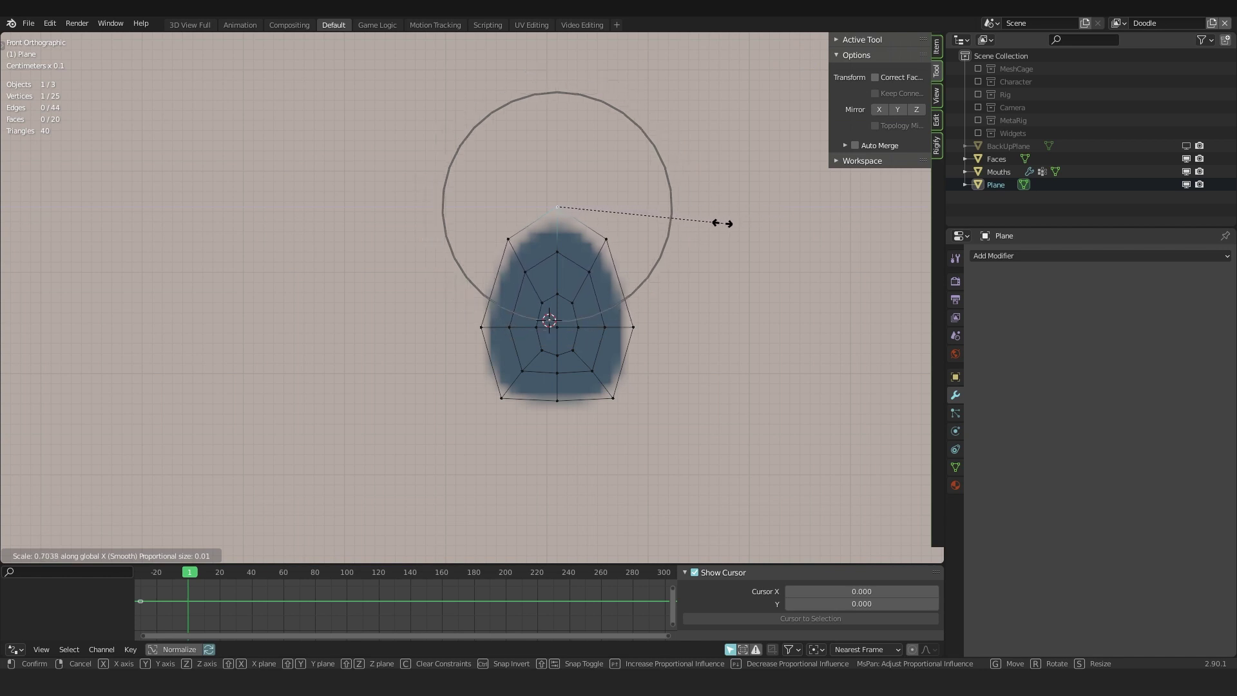
scroll(715, 224, down, 3)
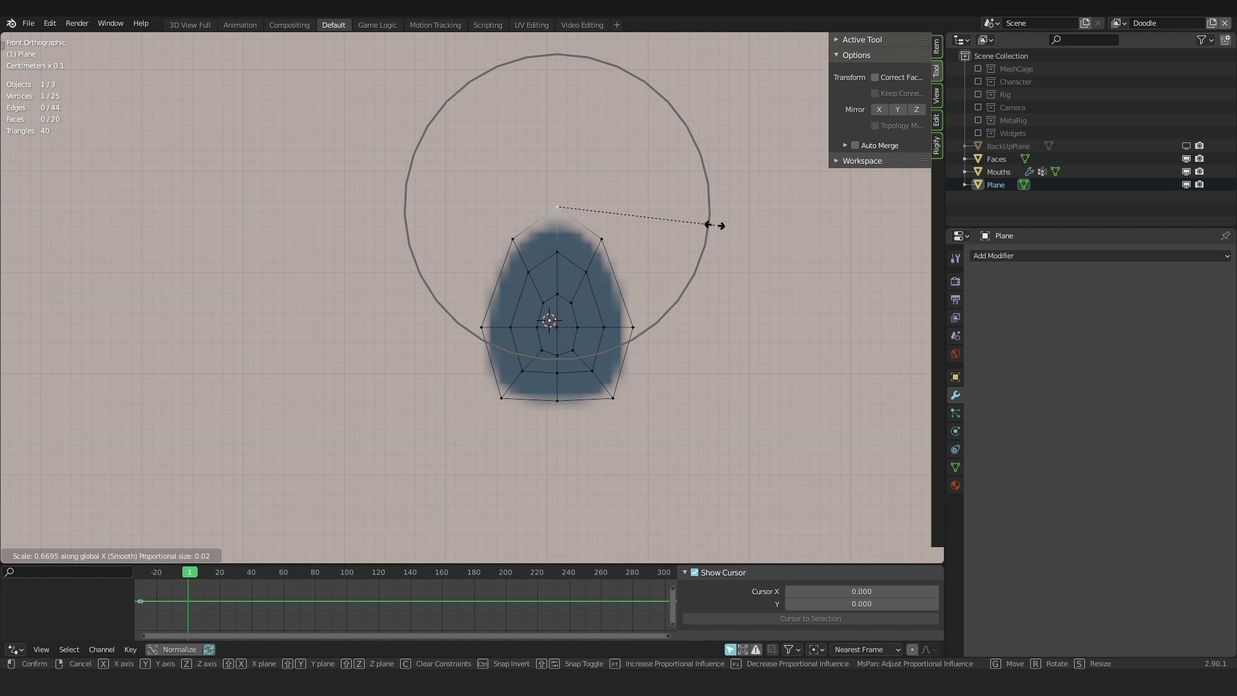
click(685, 188)
key(g)
key(z)
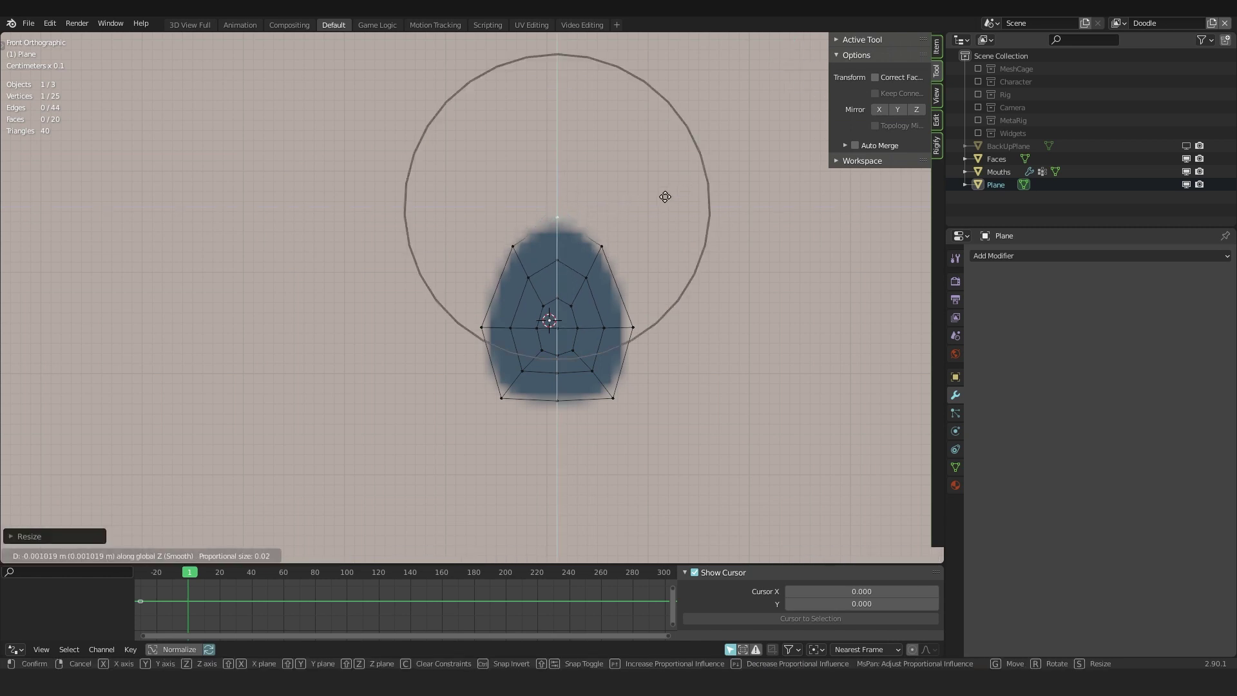
click(666, 197)
Add a level 2 Subdivision modifier to the small mouth mesh and return to Edit Mode.
key(Tab)
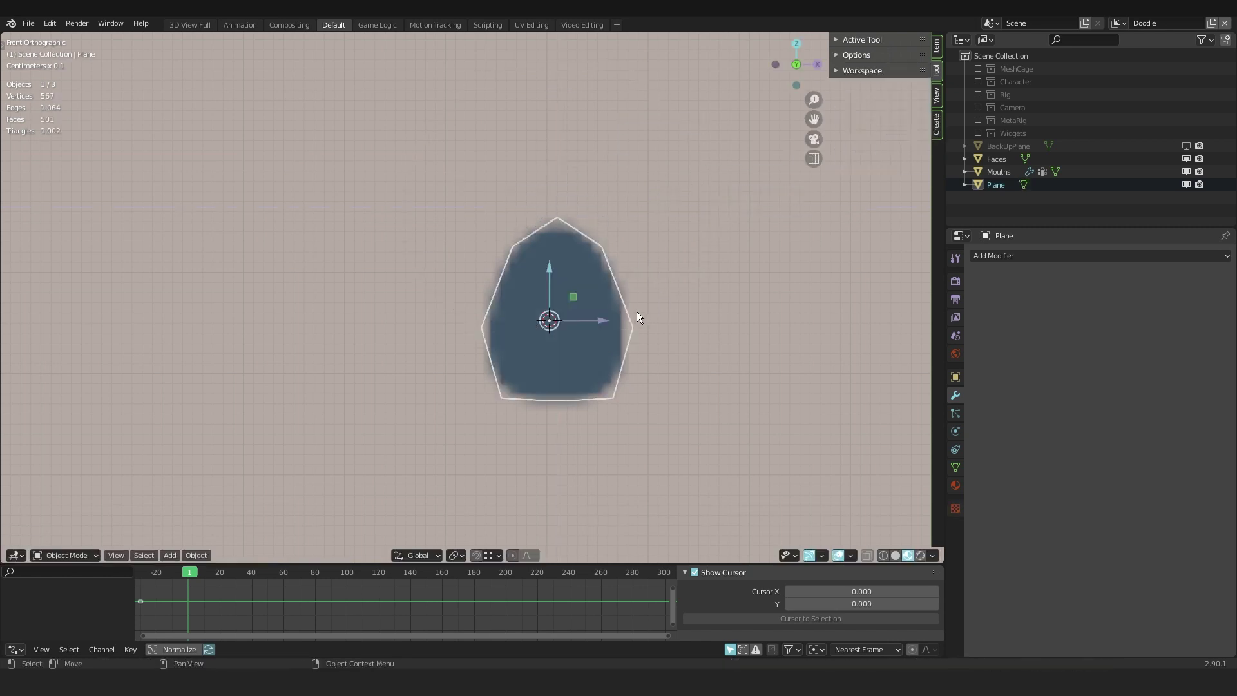
key(ctrl+2)
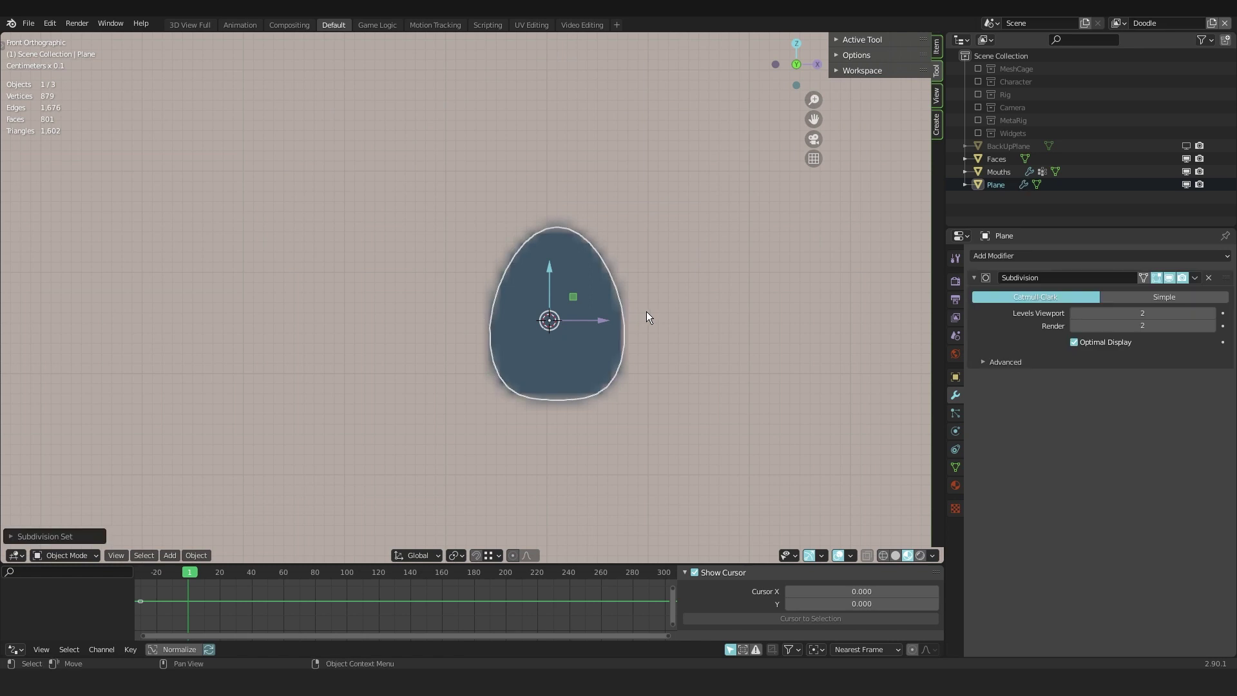
key(Tab)
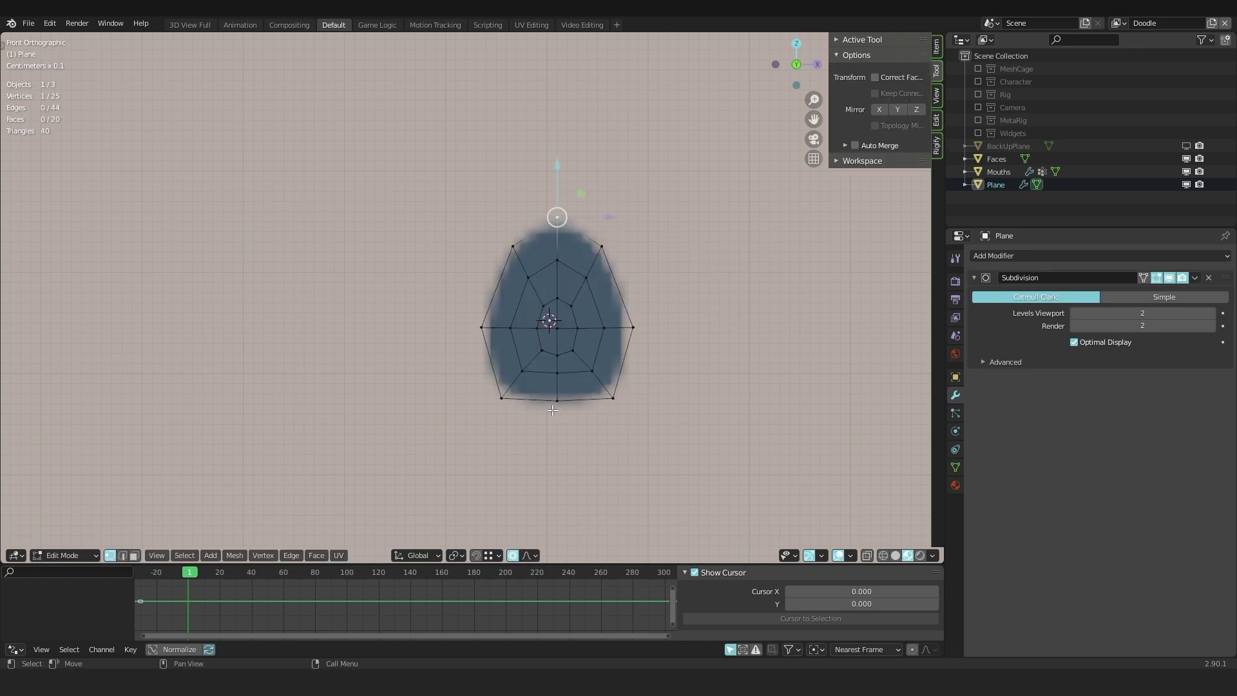
Raise the small mouth mesh's bottom vertex slightly along Z with proportional falloff and return to Object Mode.
key(g)
key(z)
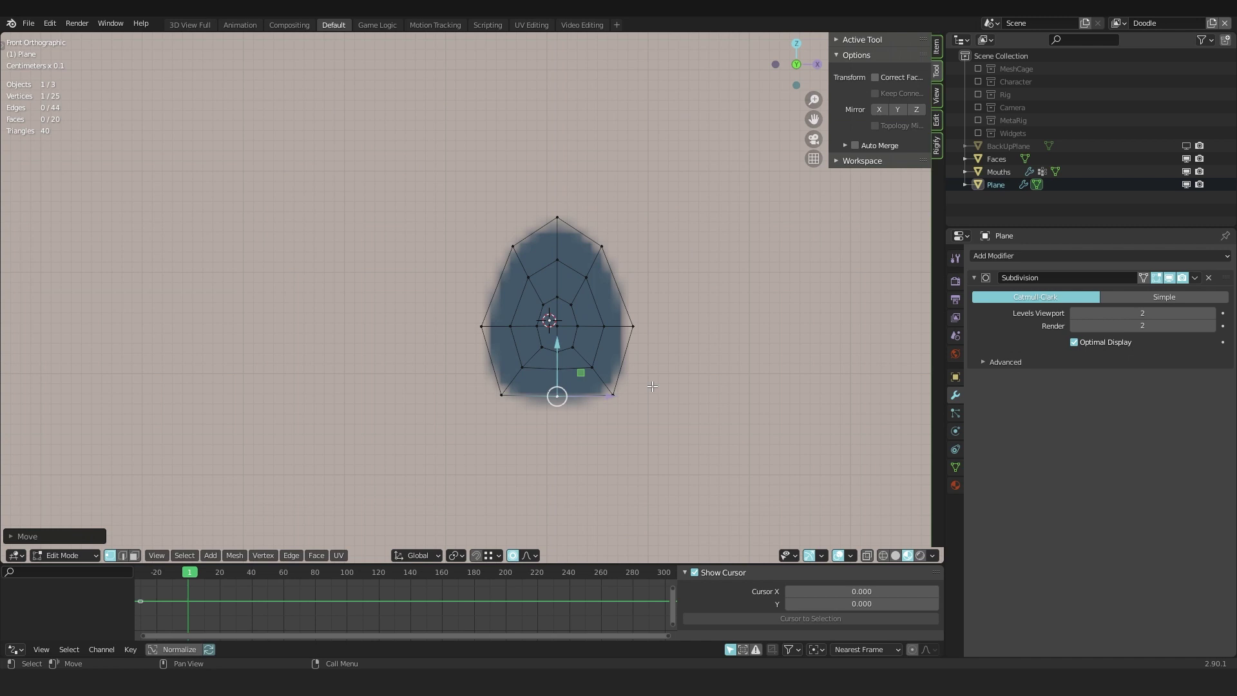
key(Tab)
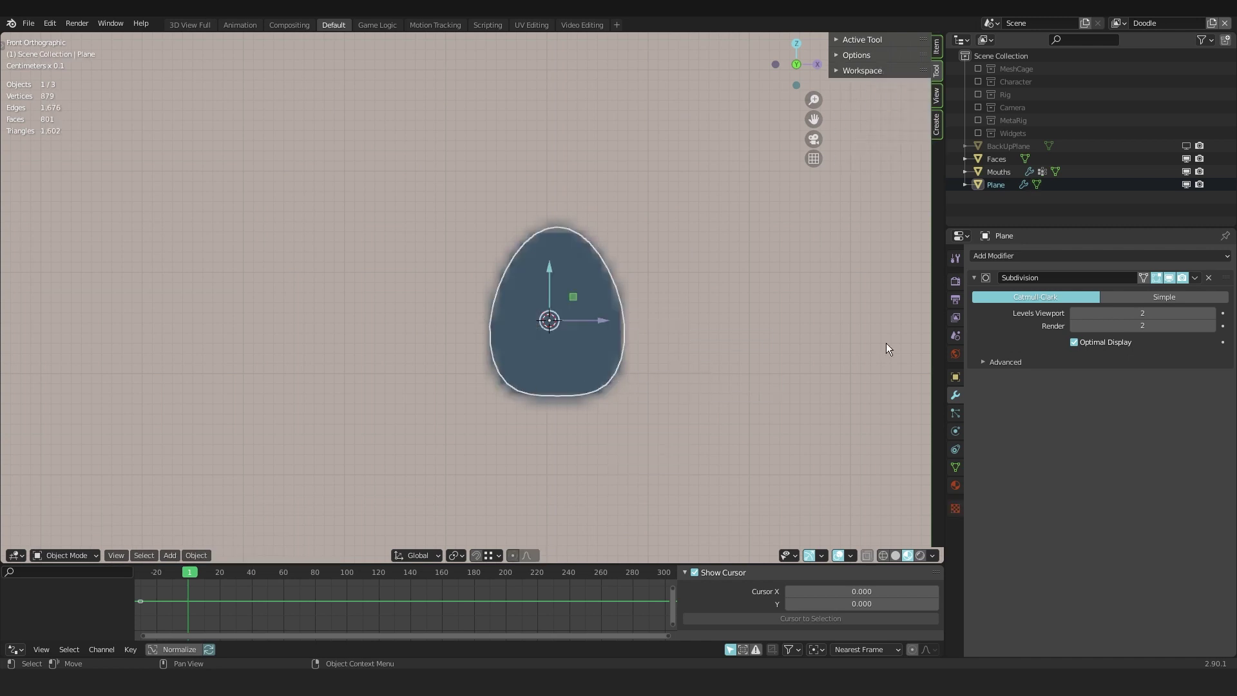
Delete the Plane object modelled over the small mouth, keeping the Mouths object.
key(Delete)
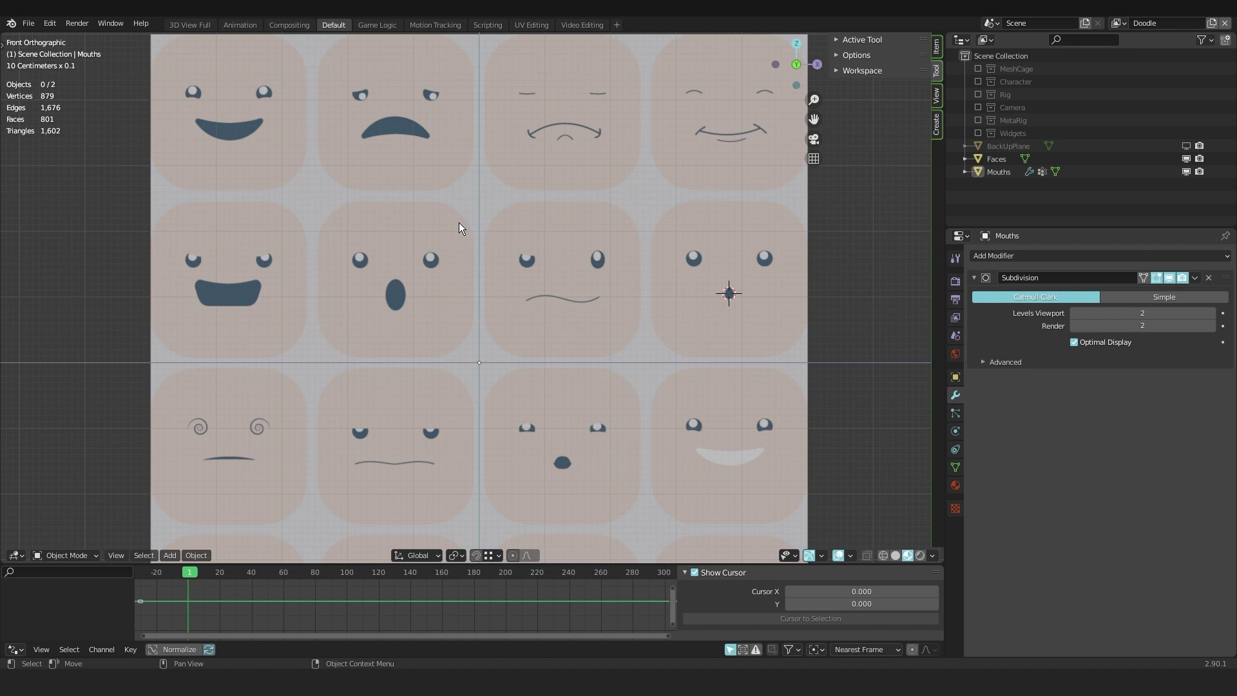
scroll(509, 204, down, 1)
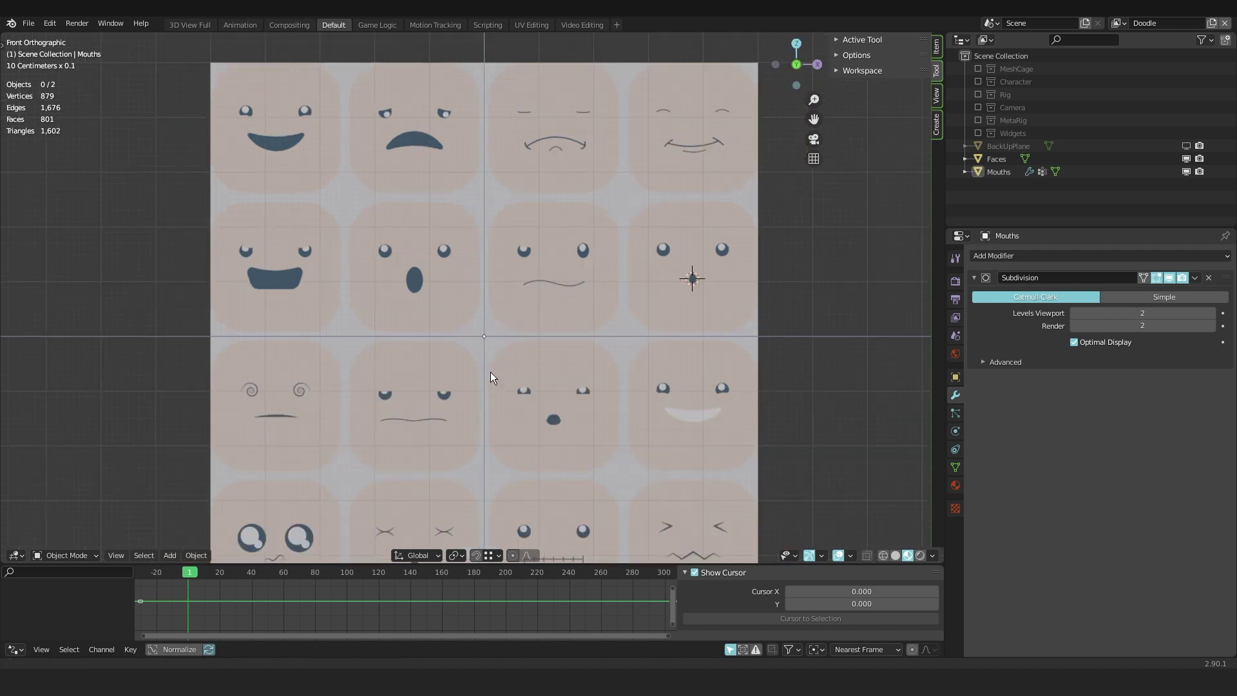
shift+middle_drag(491, 379, 501, 354)
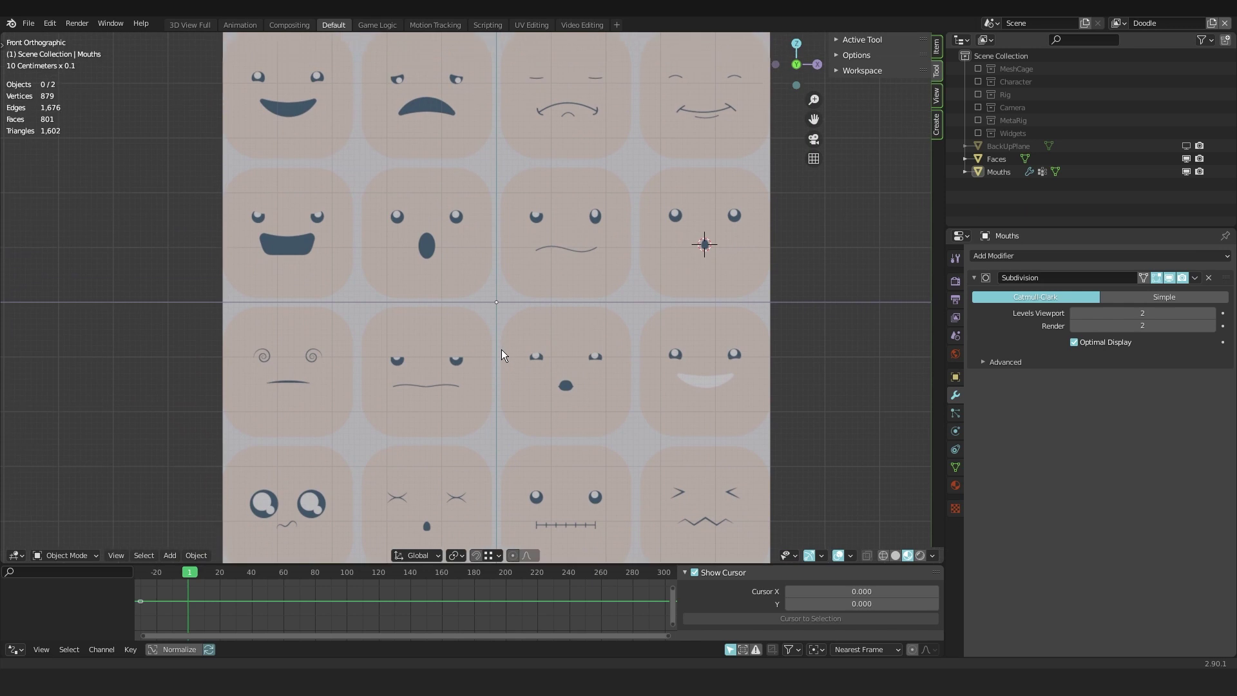
In the Mouths mesh, select the whole oval mouth and snap it to the 3D cursor at the world origin, keeping its offset.
key(alt+a)
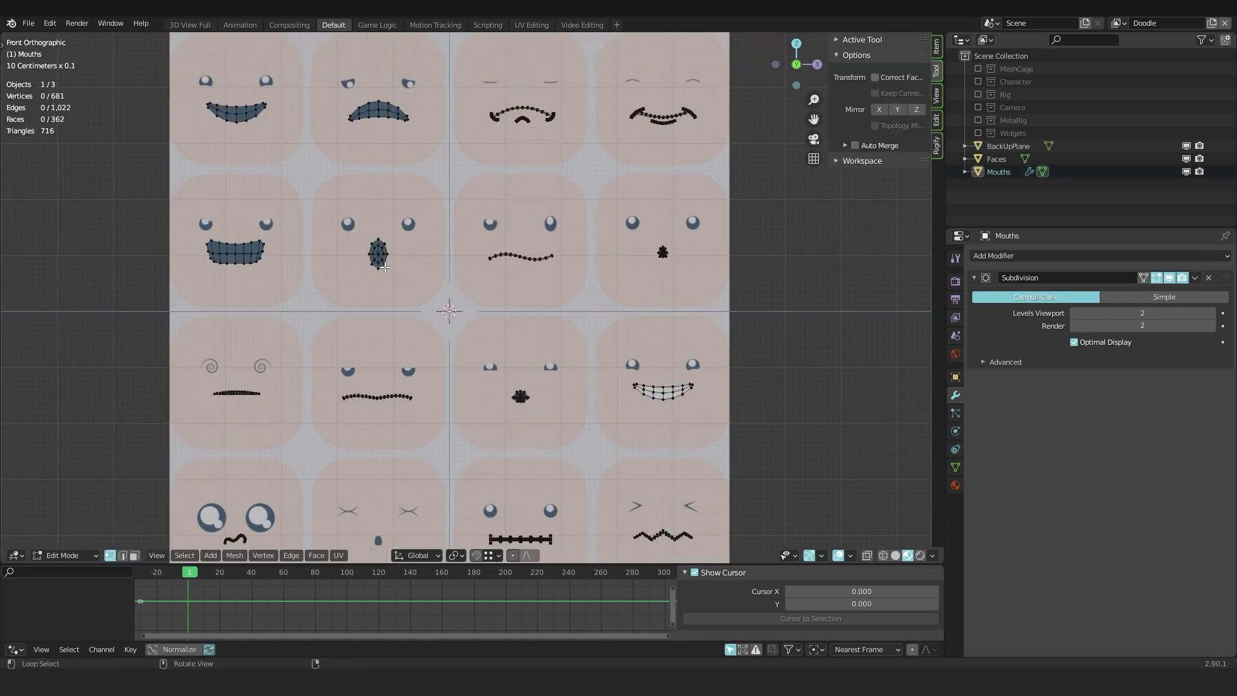
scroll(414, 292, up, 2)
key(ctrl+l)
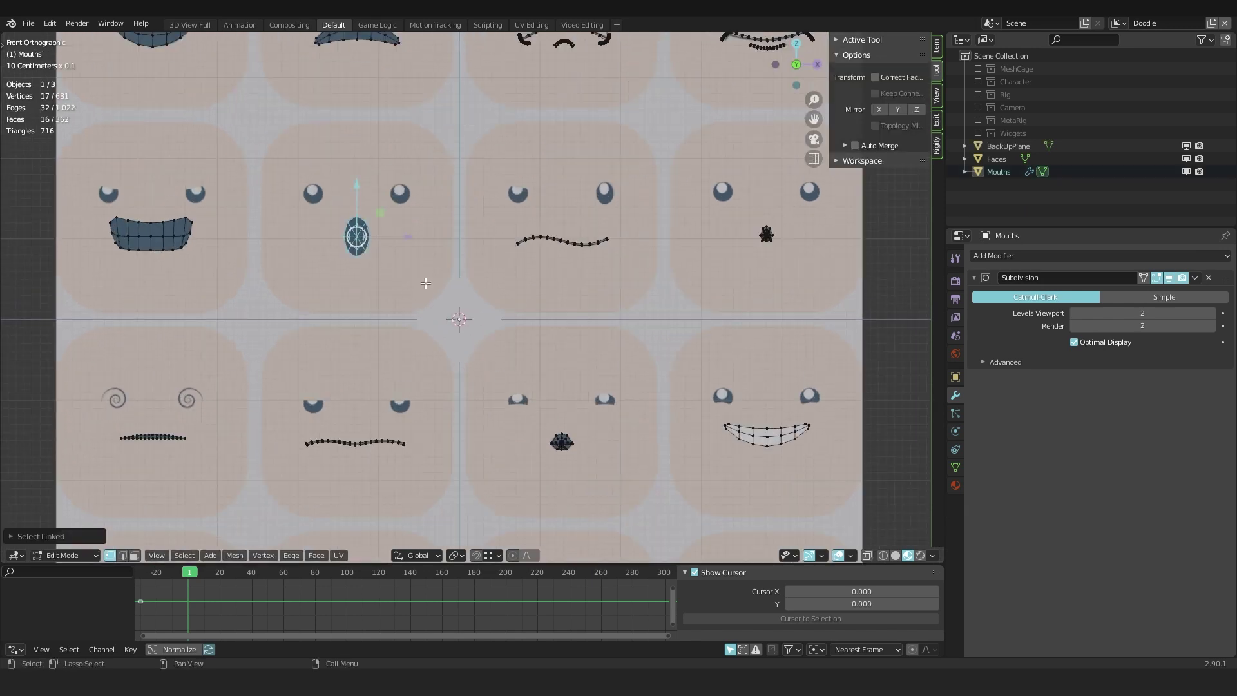
key(shift+s)
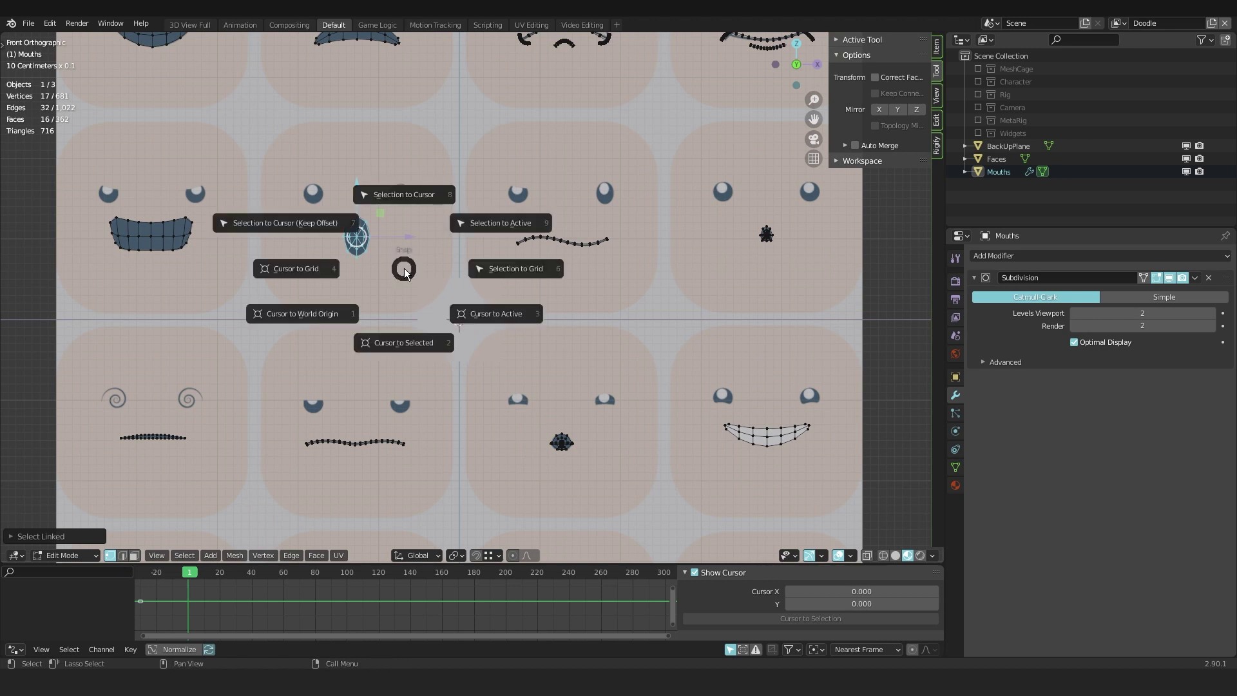
click(326, 225)
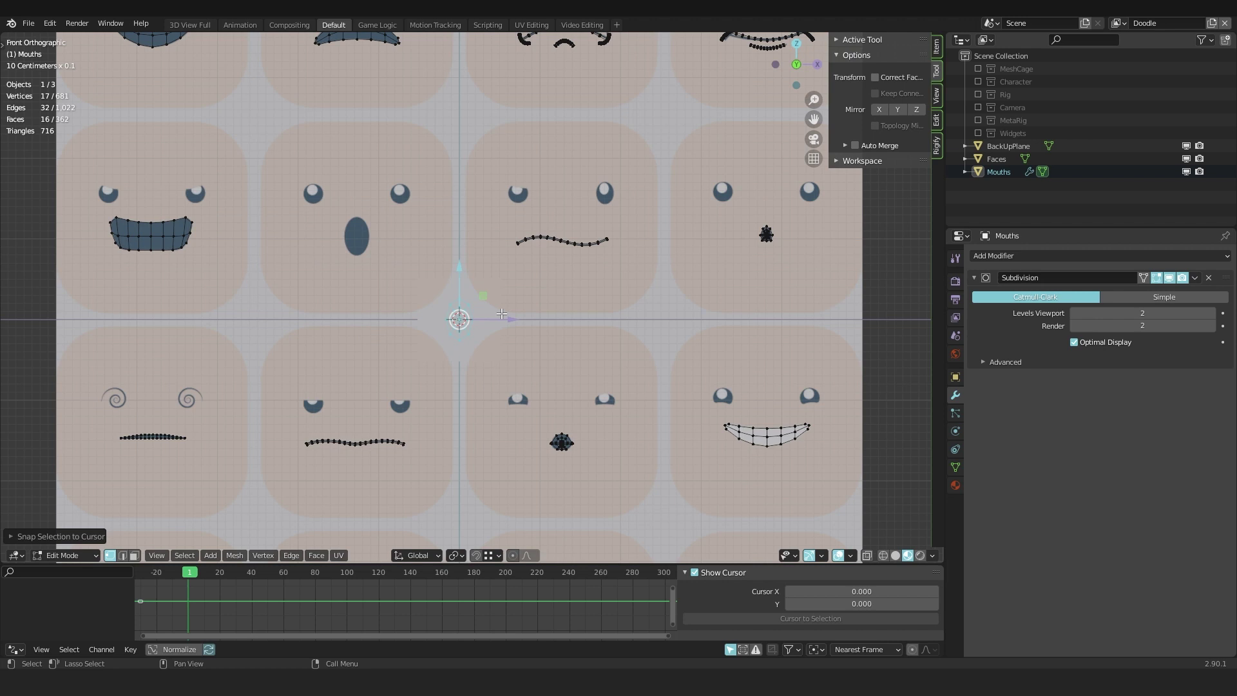
Add a vertex group named O to the Mouths mesh, with the oval mouth at the origin selected.
click(955, 466)
scroll(498, 344, down, 3)
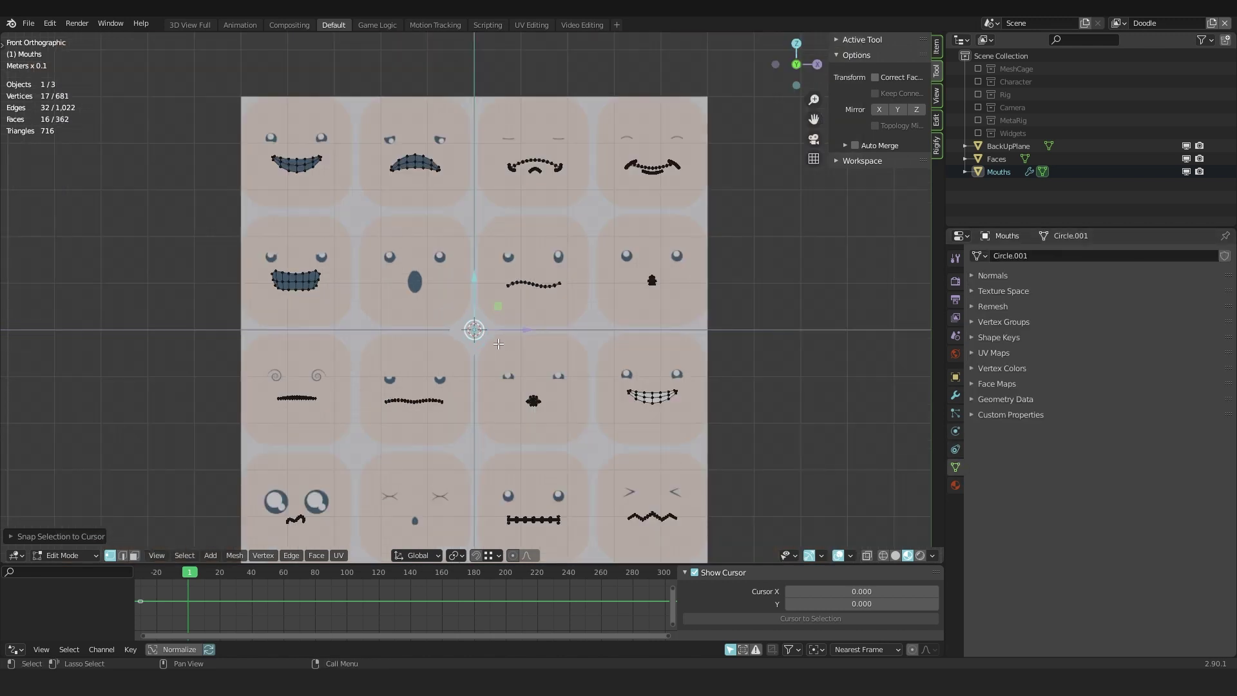
key(alt+a)
click(1005, 322)
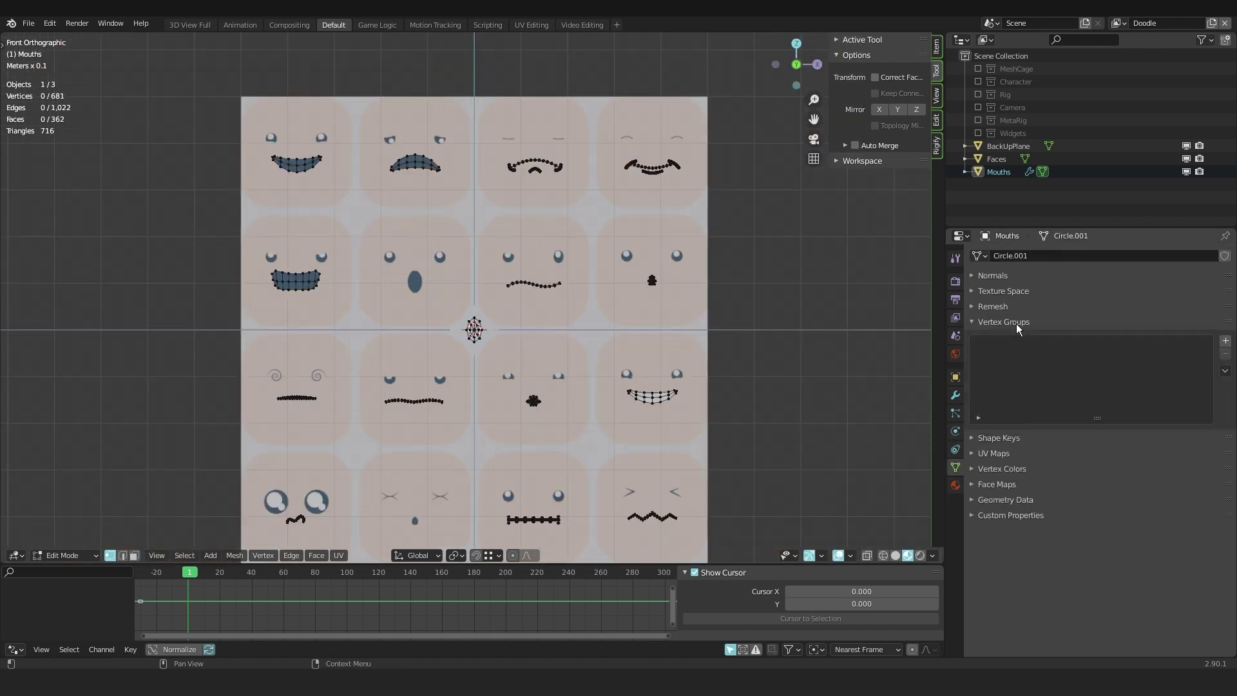
click(1226, 342)
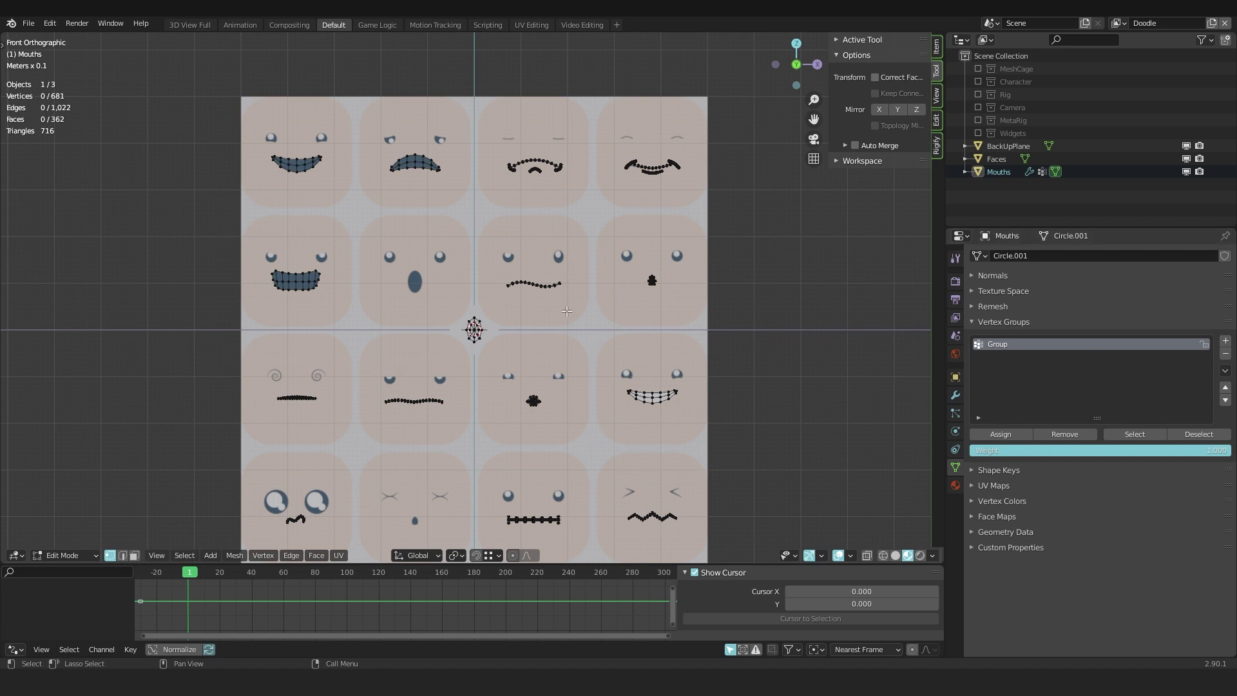
scroll(472, 322, up, 5)
key(l)
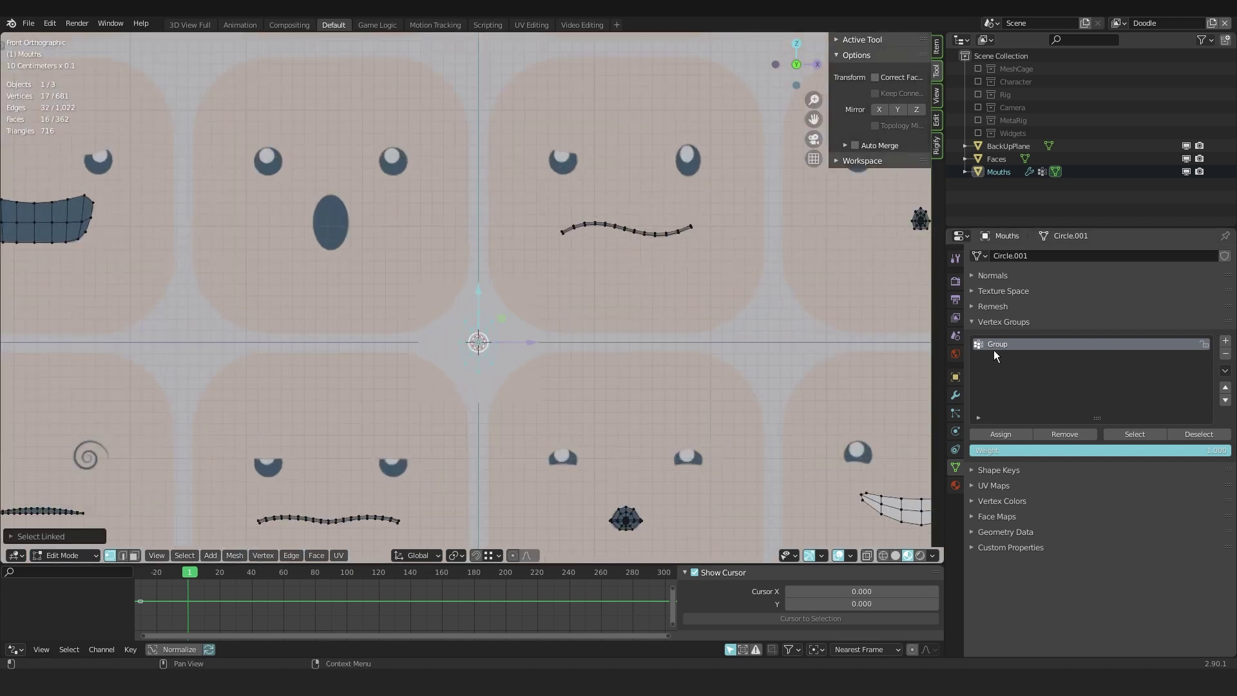
text(O)
key(Return)
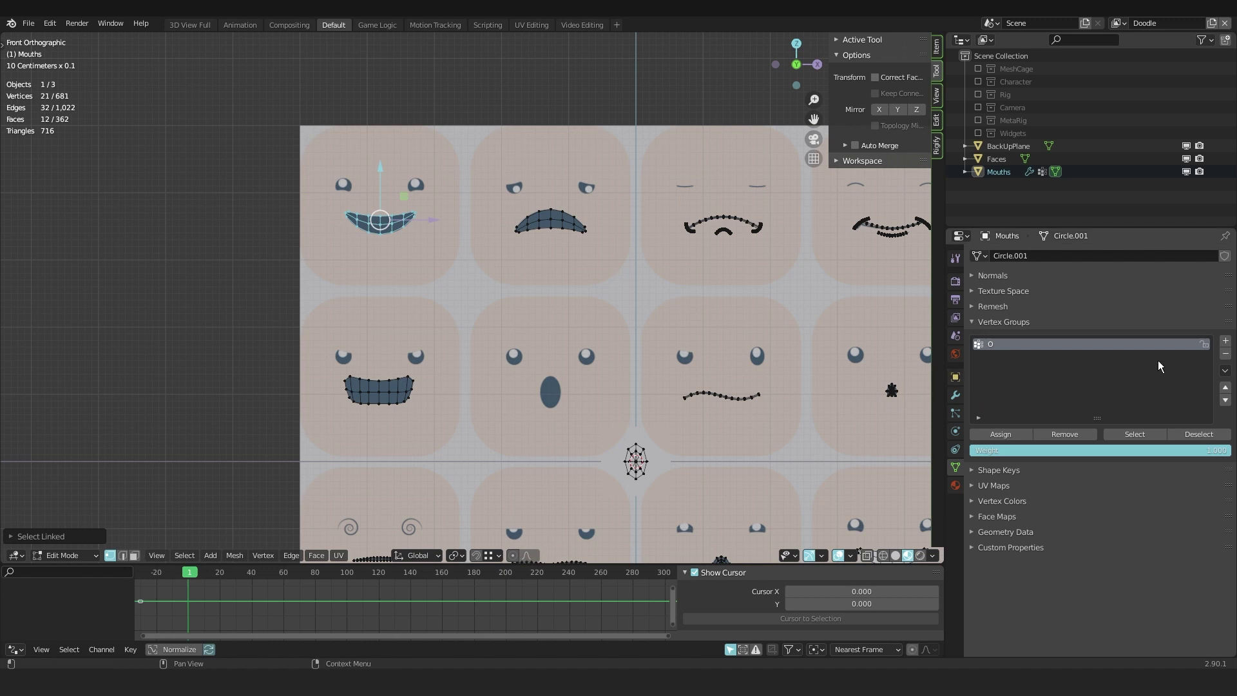
Add a second vertex group named Happy open and assign the oval mouth at the origin to the O group.
click(1226, 341)
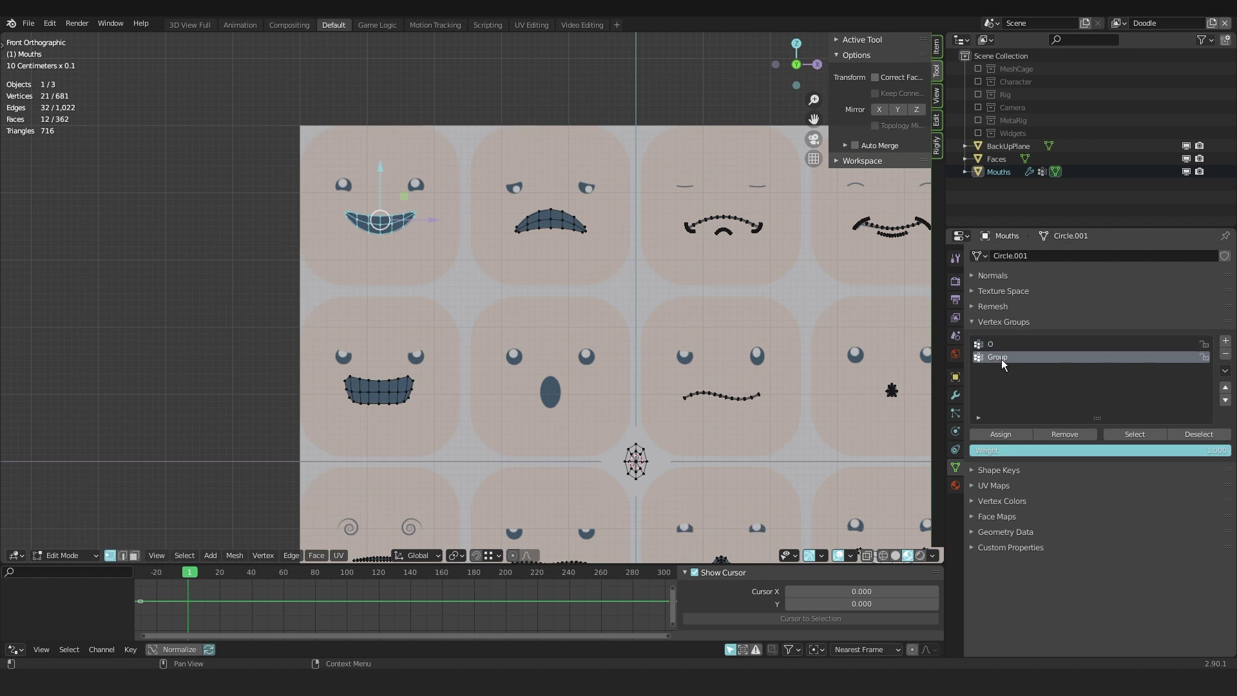
text(Happy open)
key(alt+a)
key(l)
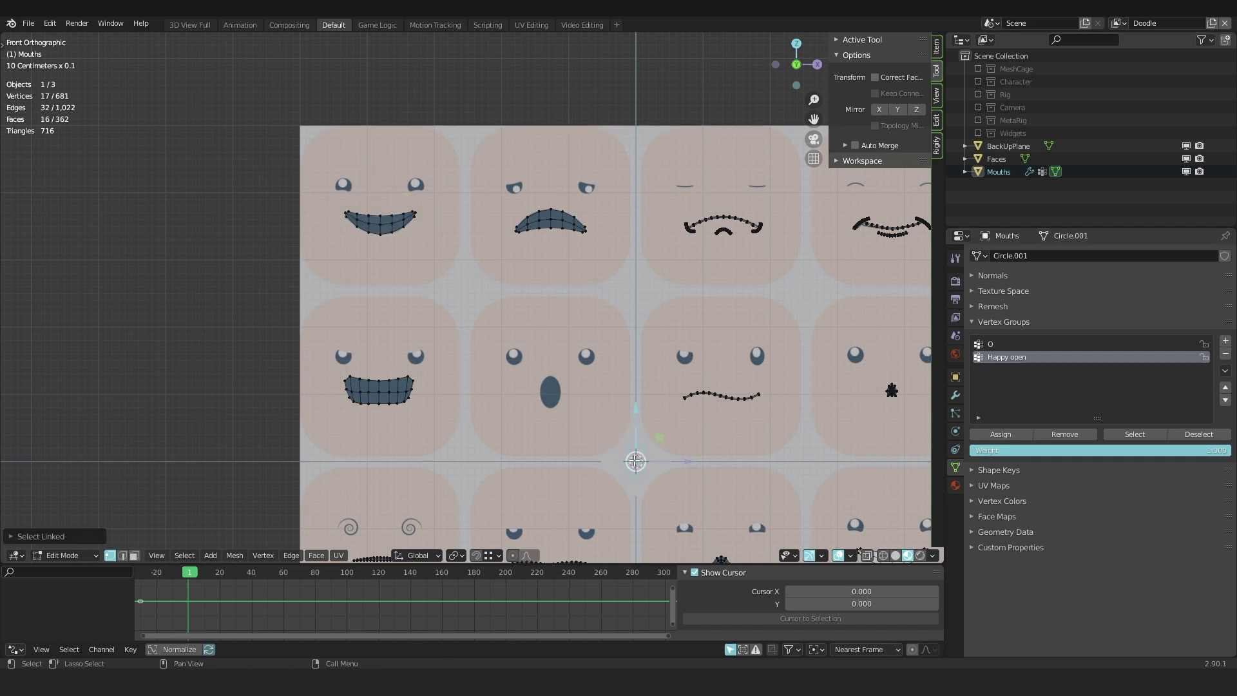
click(992, 436)
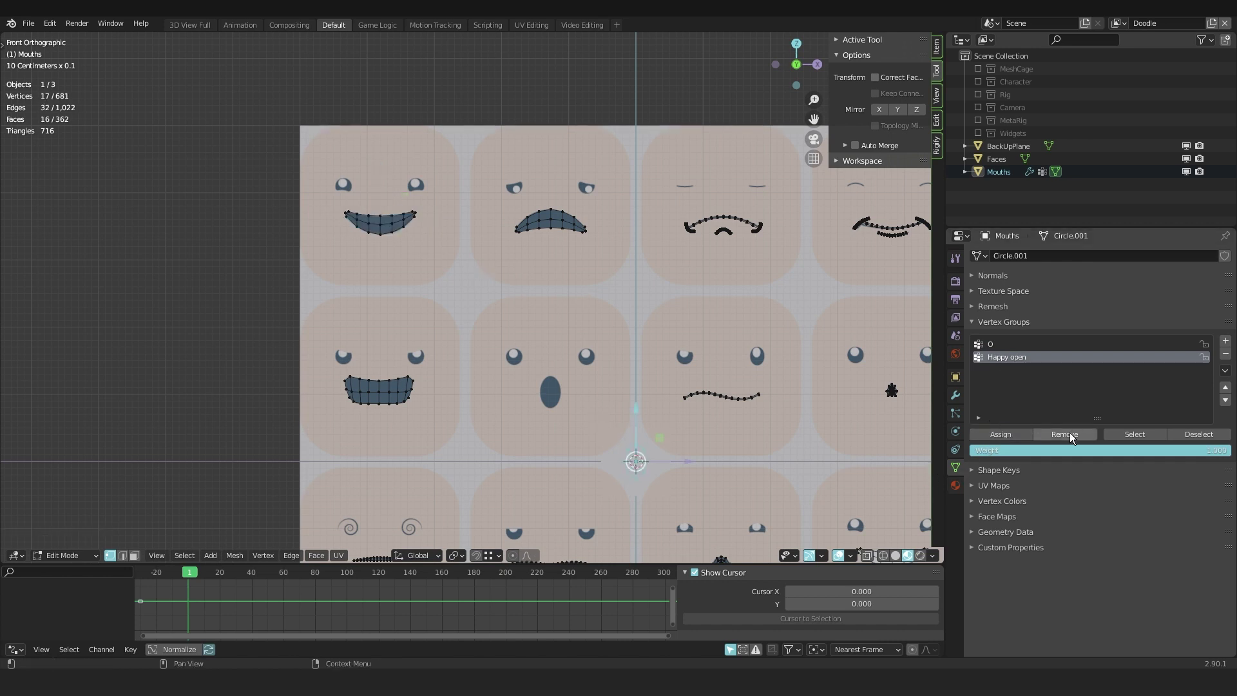
click(997, 347)
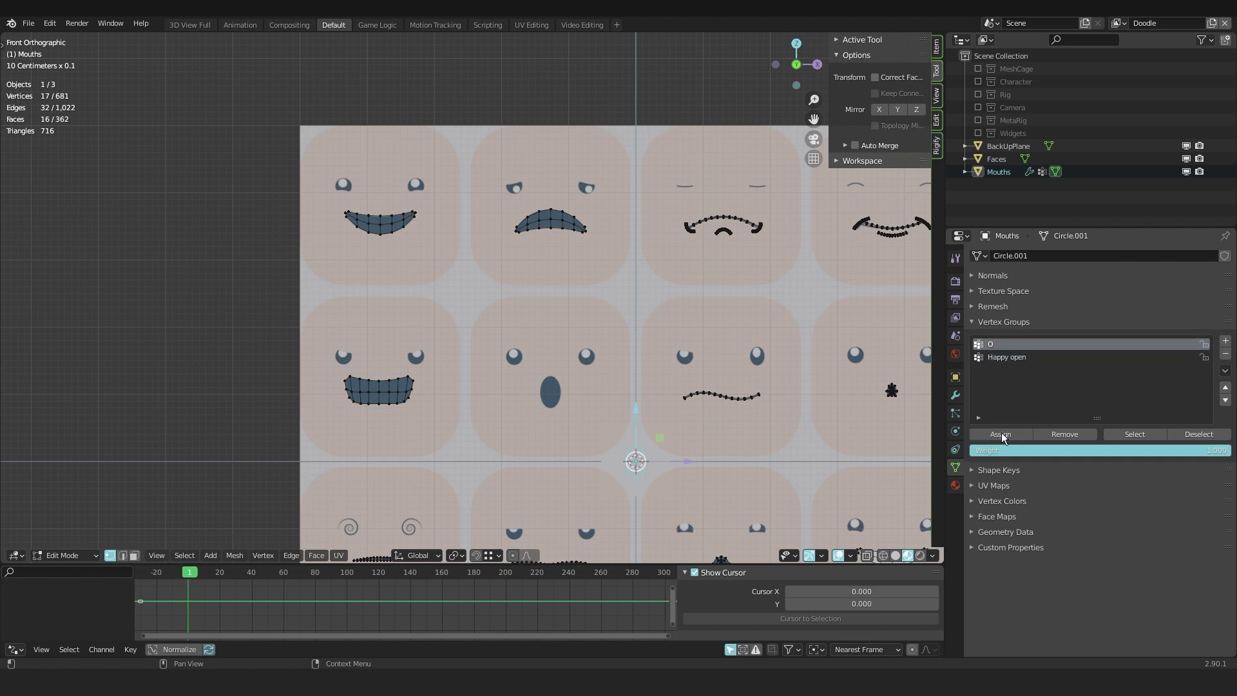
click(1001, 435)
Assign the open smiling mouth on the first face to the Happy open vertex group and clear the selection.
key(alt+a)
key(l)
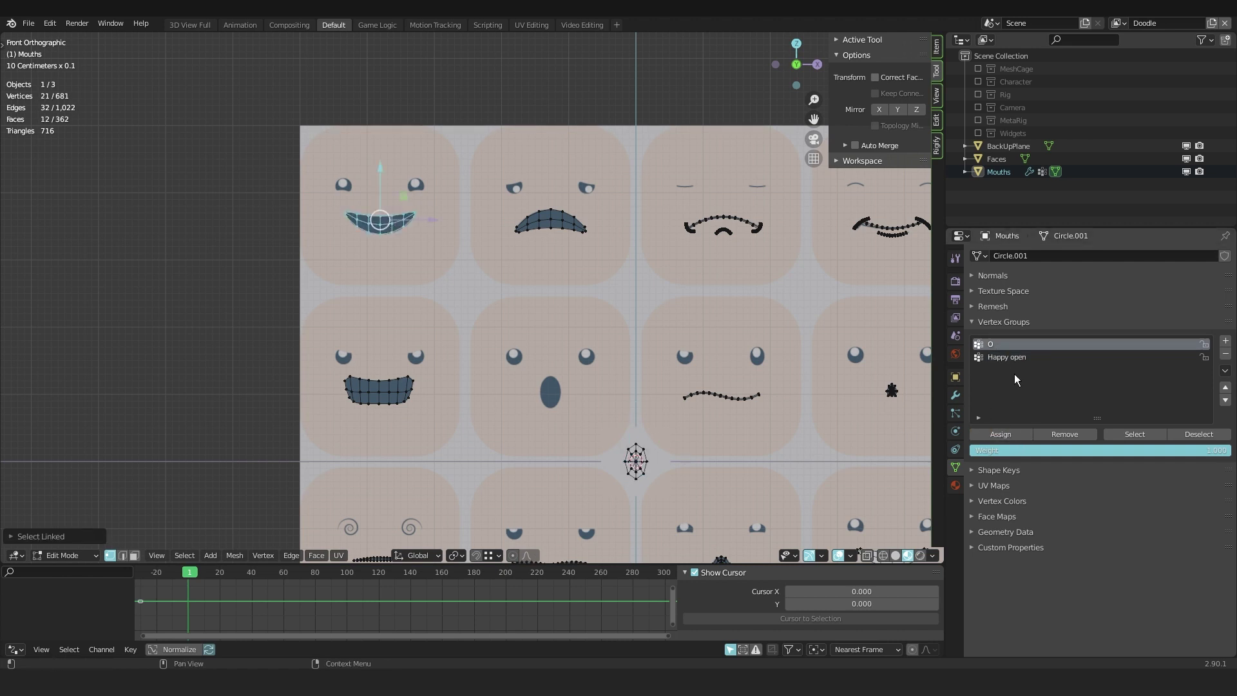
click(1006, 357)
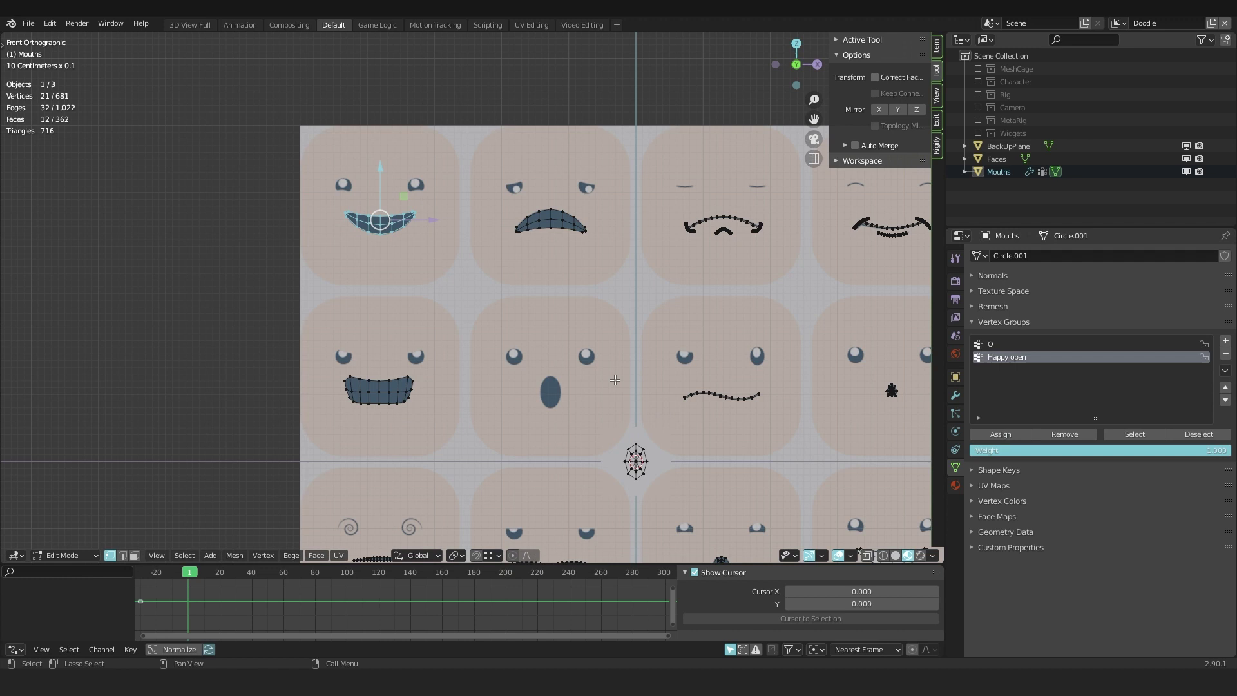
key(alt+a)
key(Tab)
click(1007, 345)
click(1007, 357)
key(Tab)
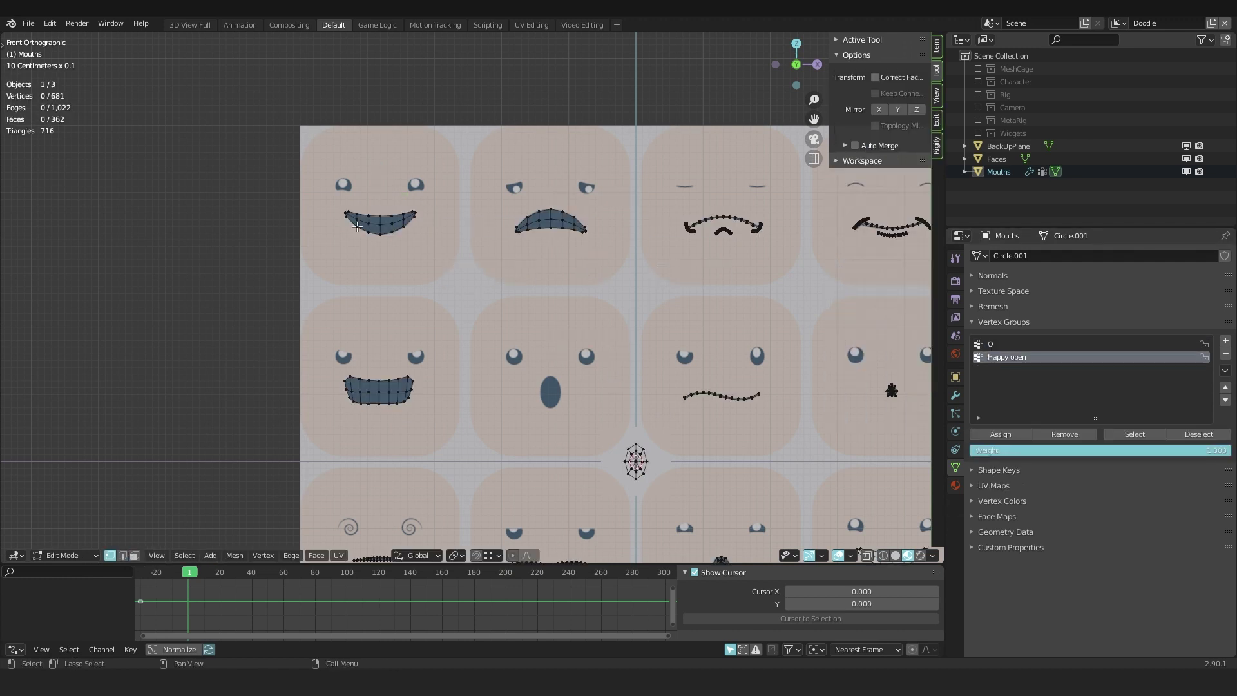
key(l)
key(alt+a)
Select the open frowning mouth on the first row's second face and create a vertex group named Sad Open for it.
key(l)
click(1226, 342)
double_click(1003, 370)
text(Sad Open)
Select all pieces of the closed frowning mouth on the first row's third face and create a vertex group named Sad Closed.
key(alt+a)
key(l)
key(l)
key(l)
key(l)
click(1225, 342)
double_click(1002, 383)
text(Sad Closed)
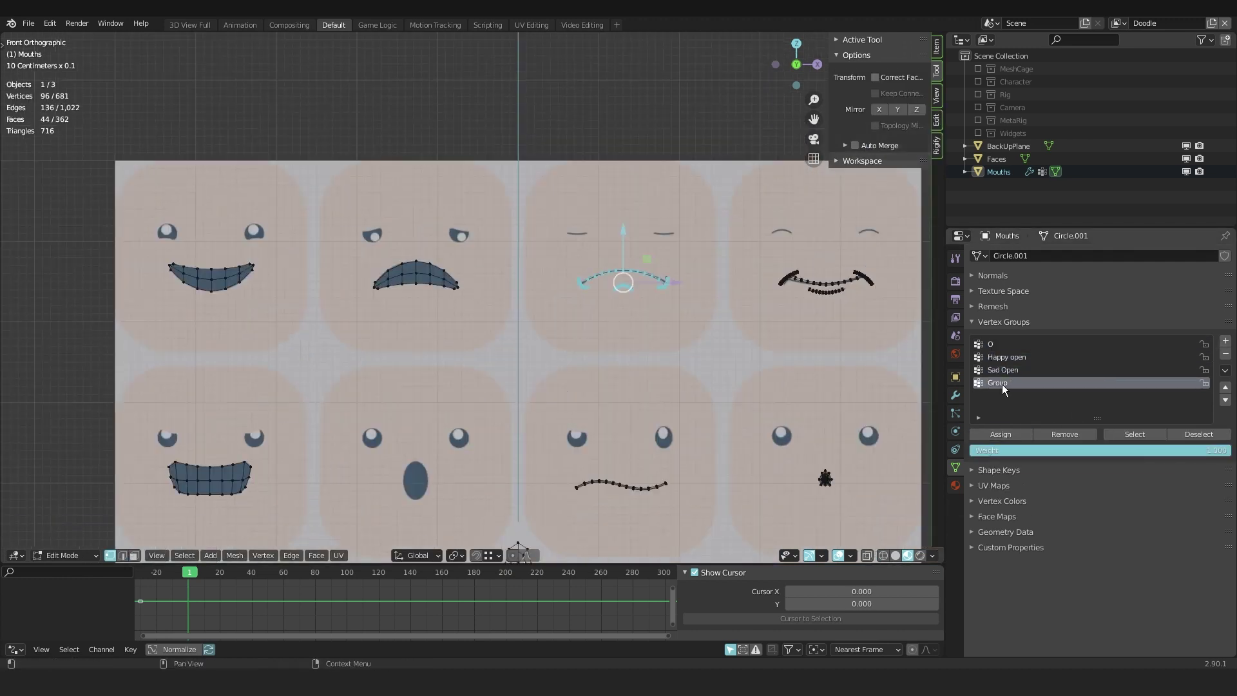
Select all pieces of the closed smiling mouth on the first row's fourth face and create a vertex group named Happy Closed.
key(alt+a)
key(l)
key(l)
key(l)
key(l)
click(1226, 342)
double_click(1002, 396)
text(Happy Closed)
Create a vertex group named Angry and assign the wide open mouth on the second row's first face to it.
click(1226, 342)
shift+middle_drag(193, 490, 485, 374)
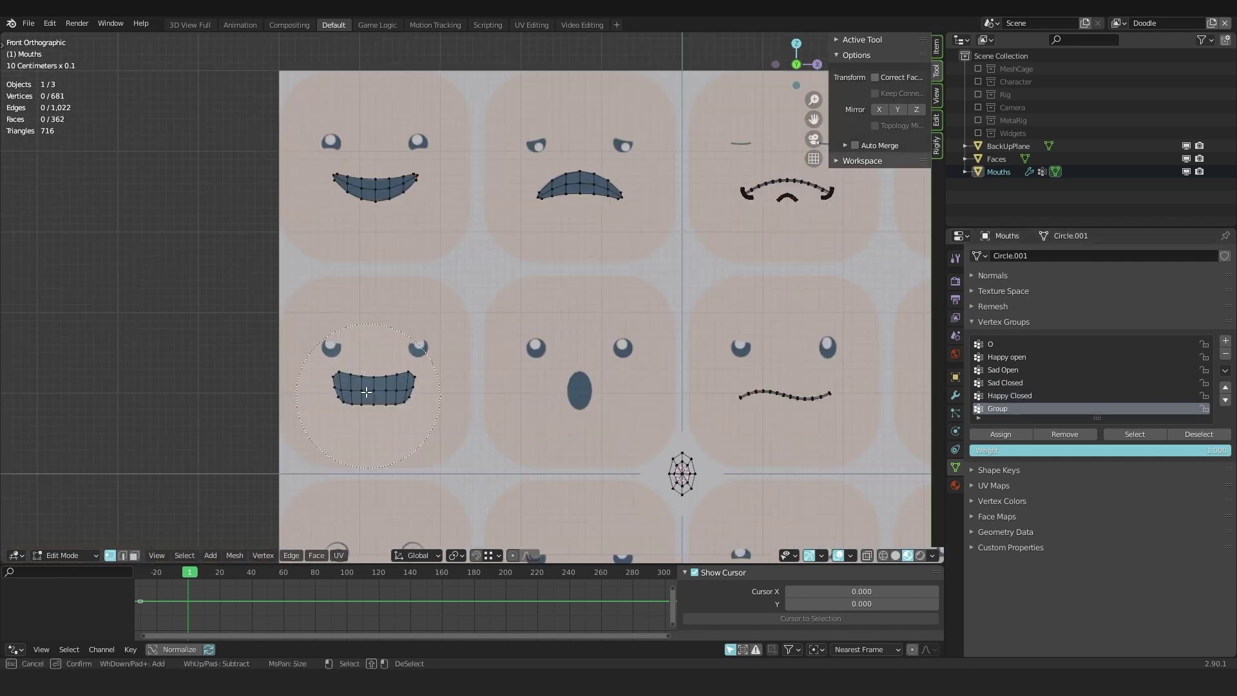
key(Tab)
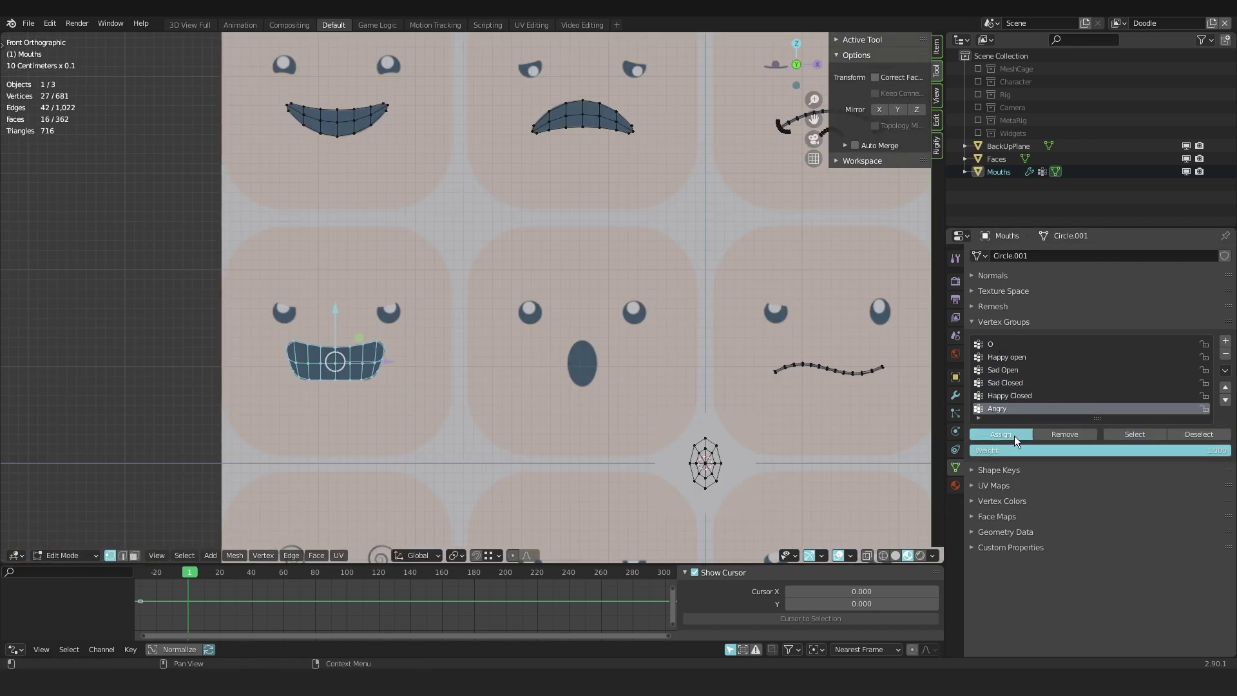
Create vertex groups Hmm for the wavy mouth and Oo for the tiny mouth, plus another for the third row's flat mouth.
click(999, 344)
scroll(999, 344, down, 1)
click(994, 409)
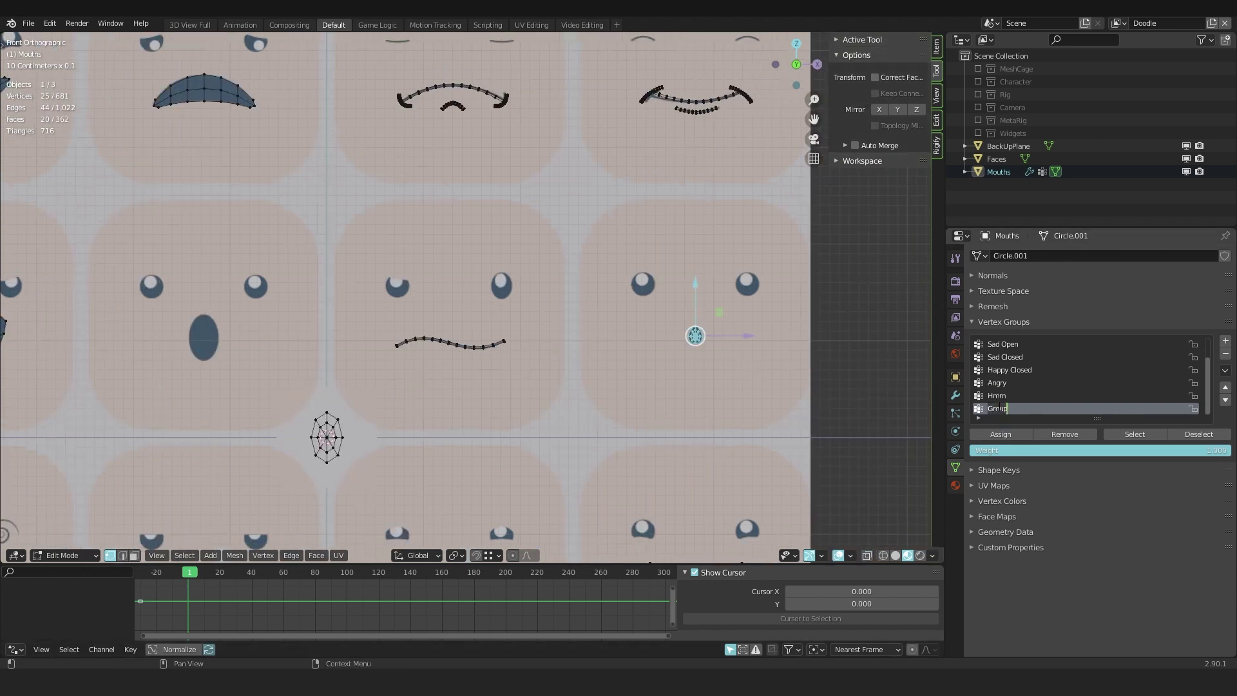
text(Oo)
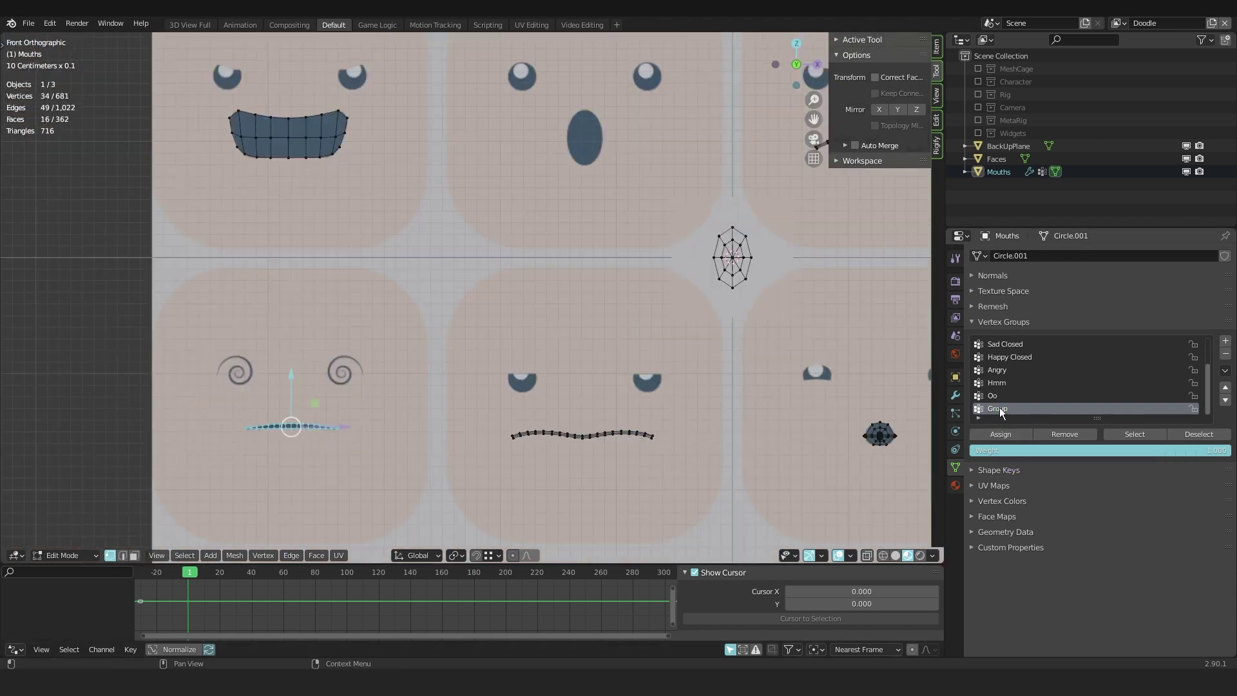
double_click(999, 409)
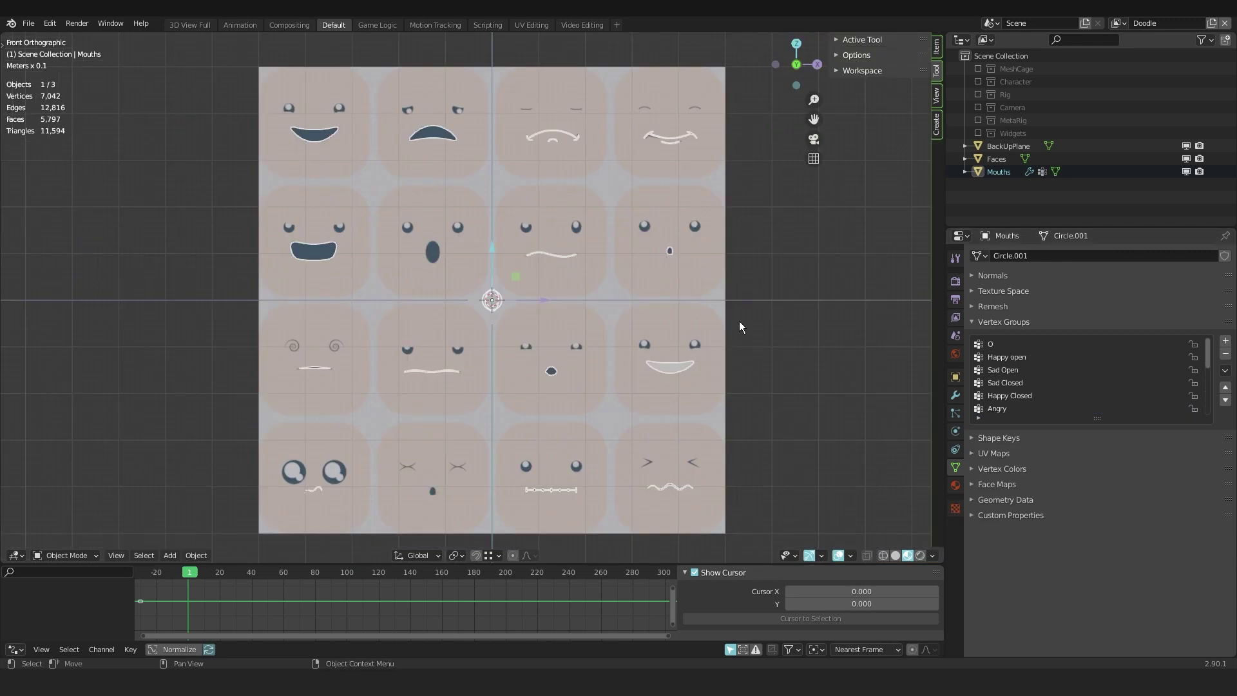
Switch to Weight Paint mode and go through all vertex groups from O onward and back, checking which mouth each one covers.
key(ctrl+Tab)
click(403, 177)
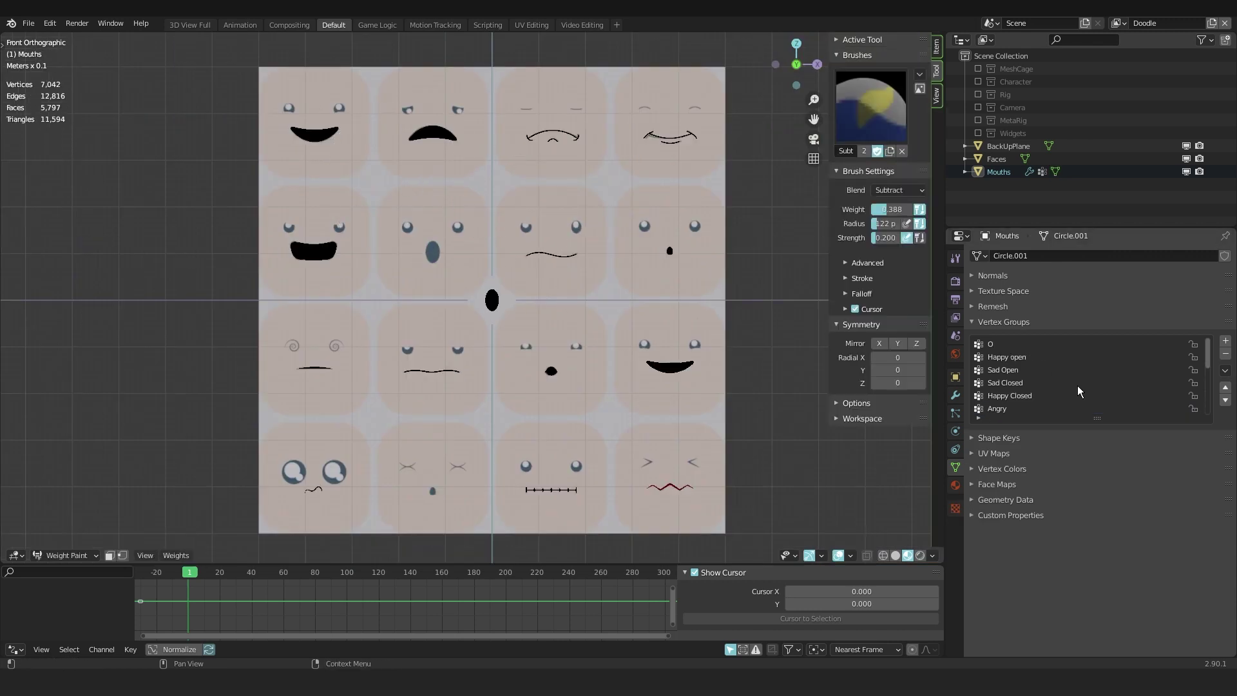
click(995, 347)
key(Down)
key(Down)
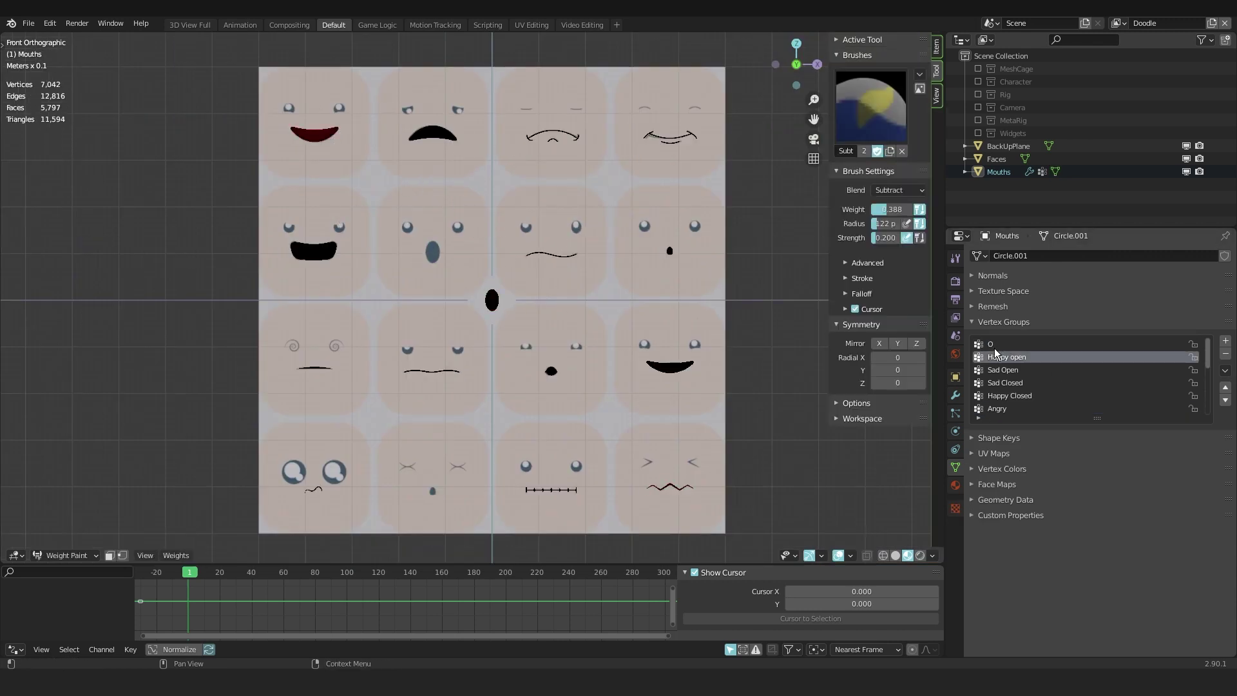
key(Down)
key(Down)
key(Down)
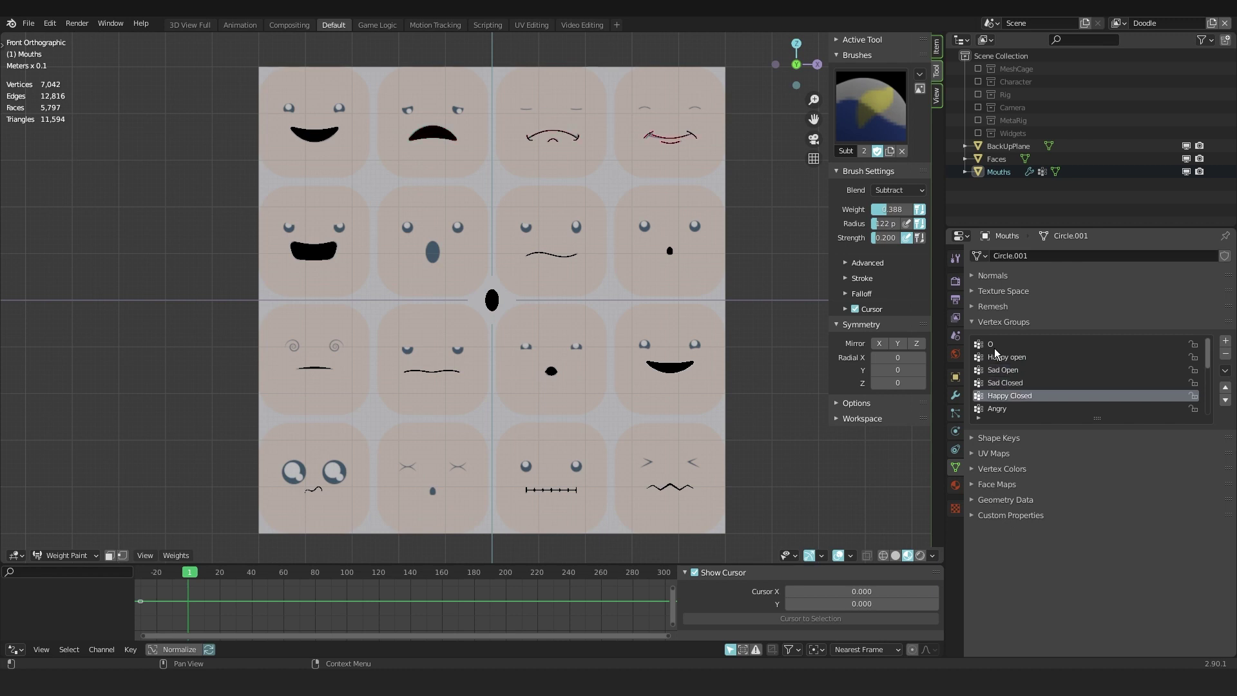
key(Down)
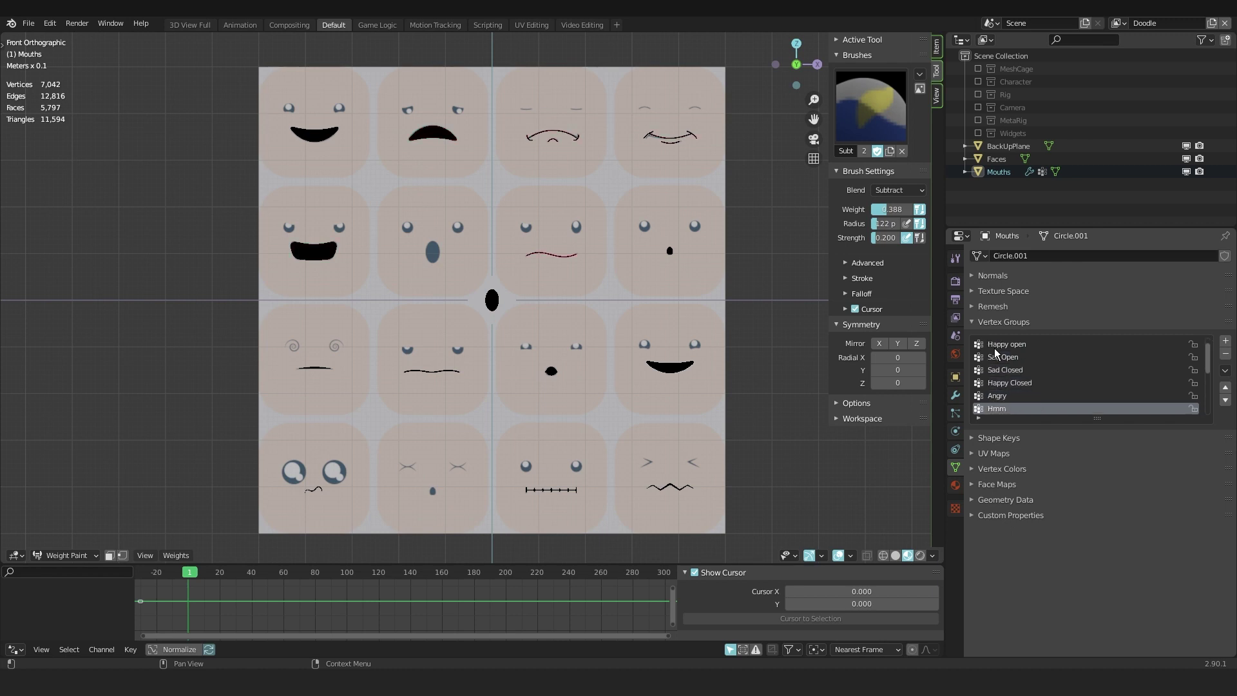
key(Down)
key(Down)
key(Down)
key(Down)
key(Down)
key(Down)
key(Down)
key(Down)
key(Up)
key(Up)
key(Up)
key(Up)
key(Up)
key(Up)
key(Up)
key(Up)
key(Up)
key(Up)
key(Up)
key(Up)
key(Up)
key(Up)
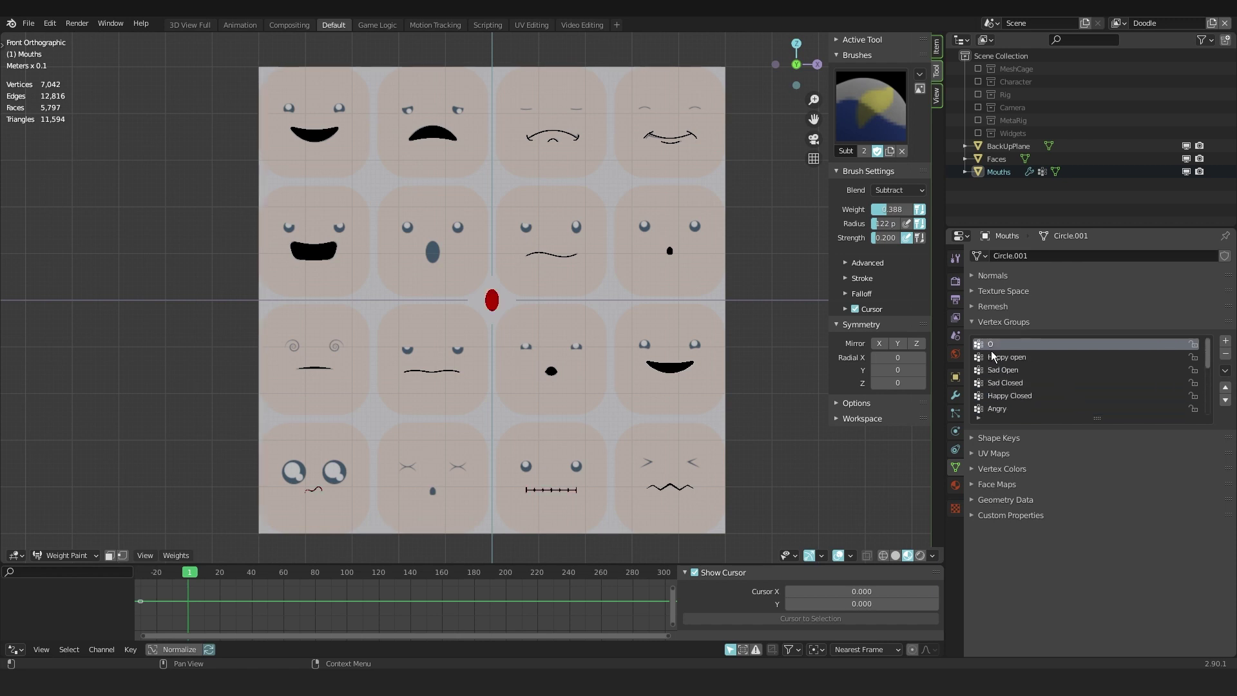
In Edit Mode, select the whole open smiling mouth and snap it to the 3D cursor at the origin, keeping its offset.
scroll(454, 299, up, 3)
key(Tab)
scroll(496, 298, down, 3)
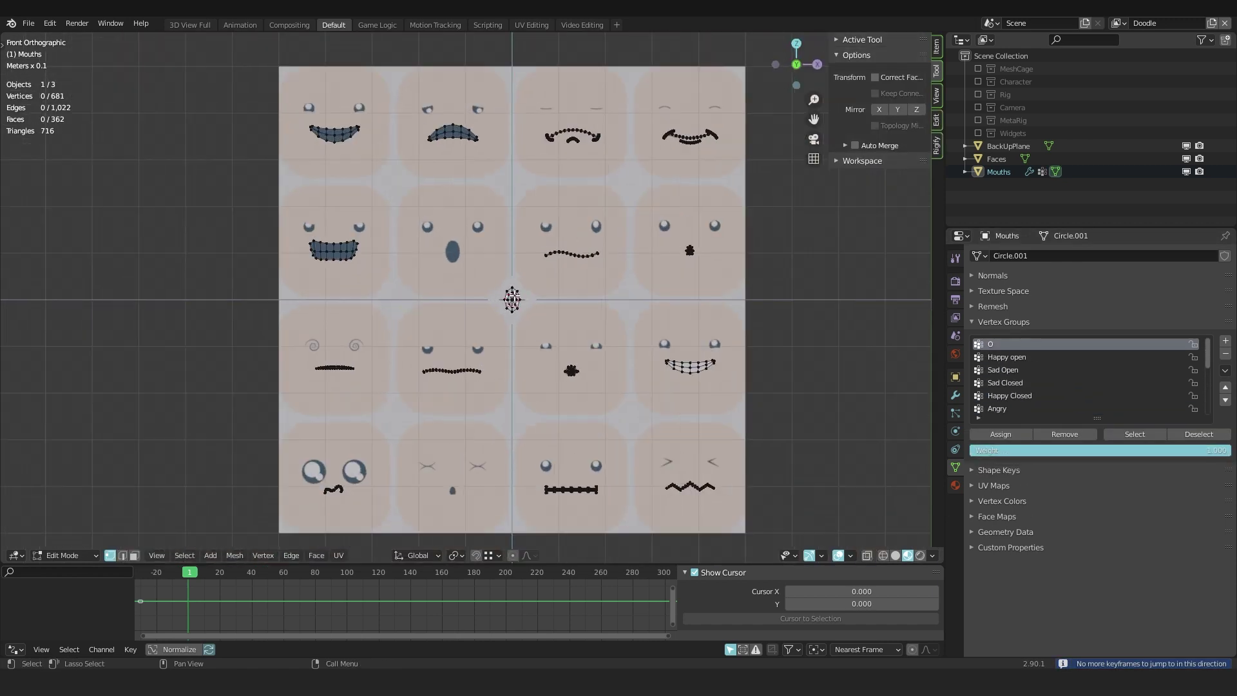
scroll(511, 296, up, 3)
scroll(327, 246, down, 2)
middle_drag(327, 245, 332, 281)
key(l)
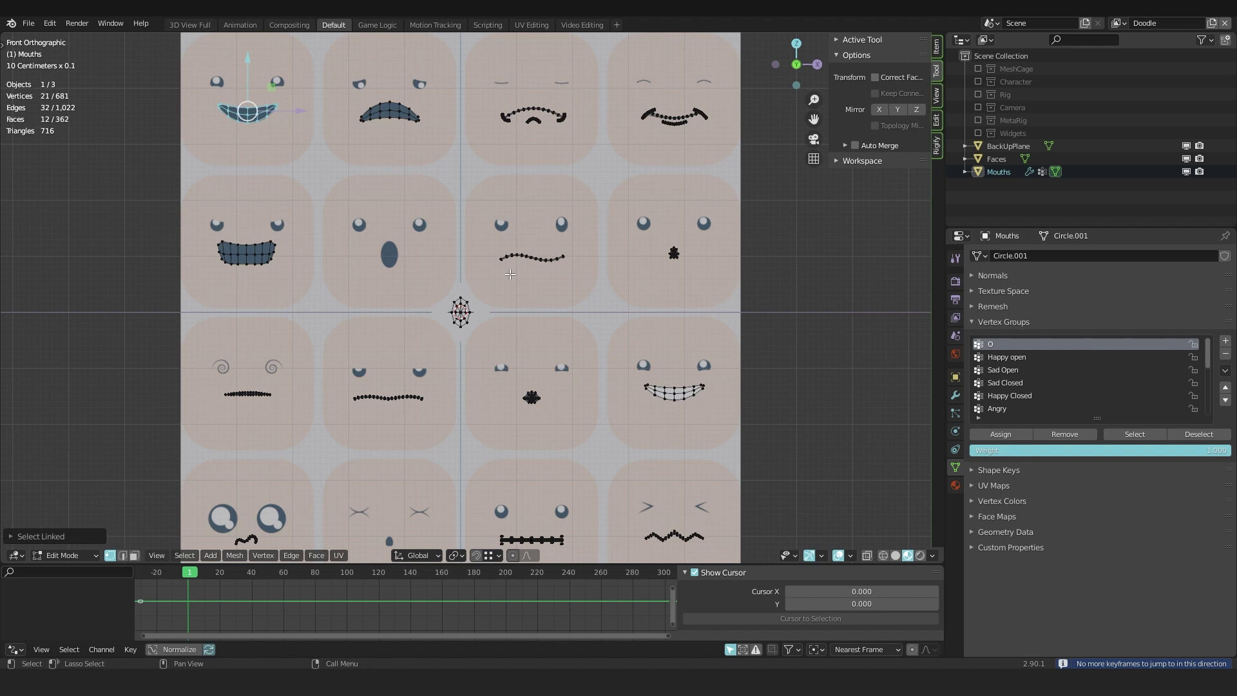
key(shift+s)
click(451, 234)
middle_drag(412, 161, 402, 200)
key(alt+a)
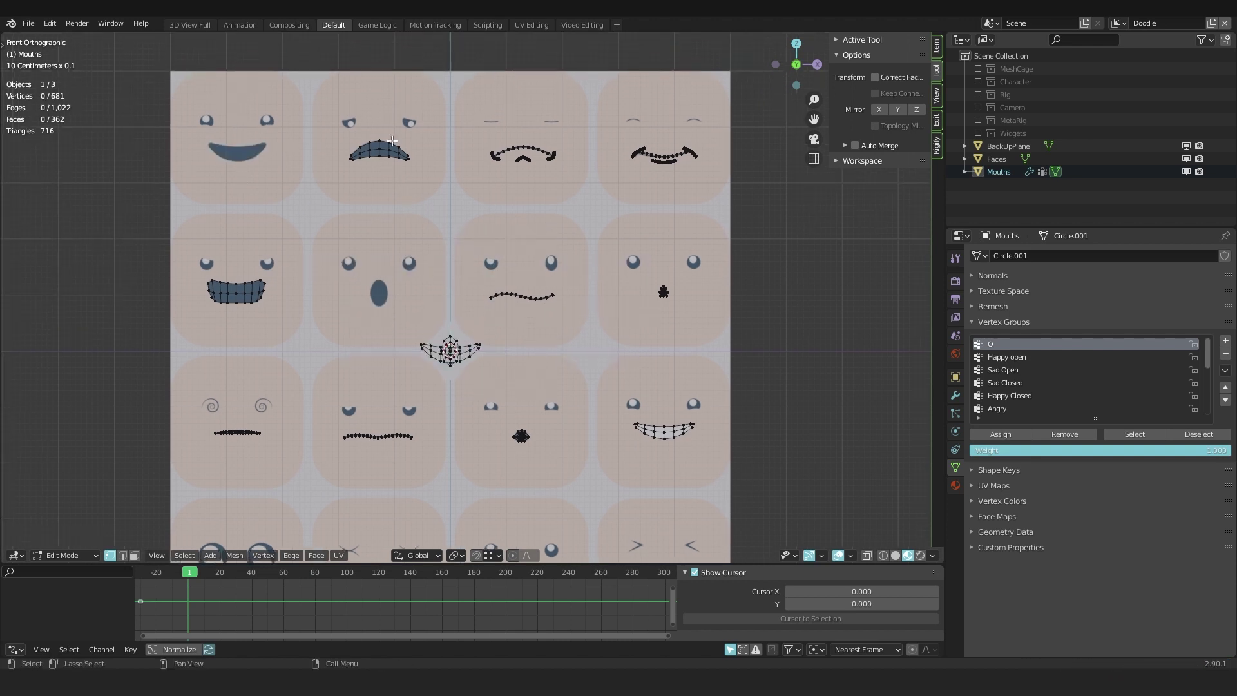
Snap the open frown and the remaining mouths of the first two rows to the 3D cursor at the origin, keeping their offset.
key(l)
key(shift+s)
click(390, 64)
scroll(586, 161, up, 3)
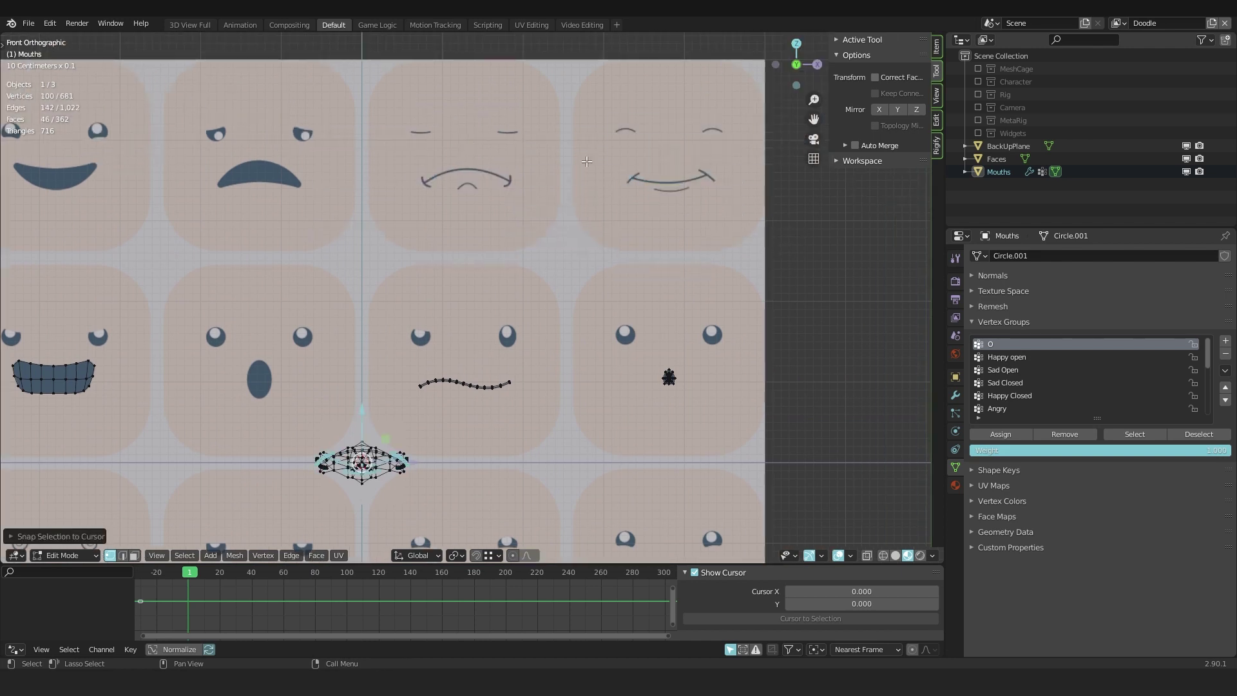
key(l)
key(shift+s)
scroll(580, 290, up, 2)
key(l)
key(shift+s)
click(455, 265)
Snap each linked mouth mesh in the third row to the 3D cursor at the origin, keeping its offset.
key(l)
key(shift+s)
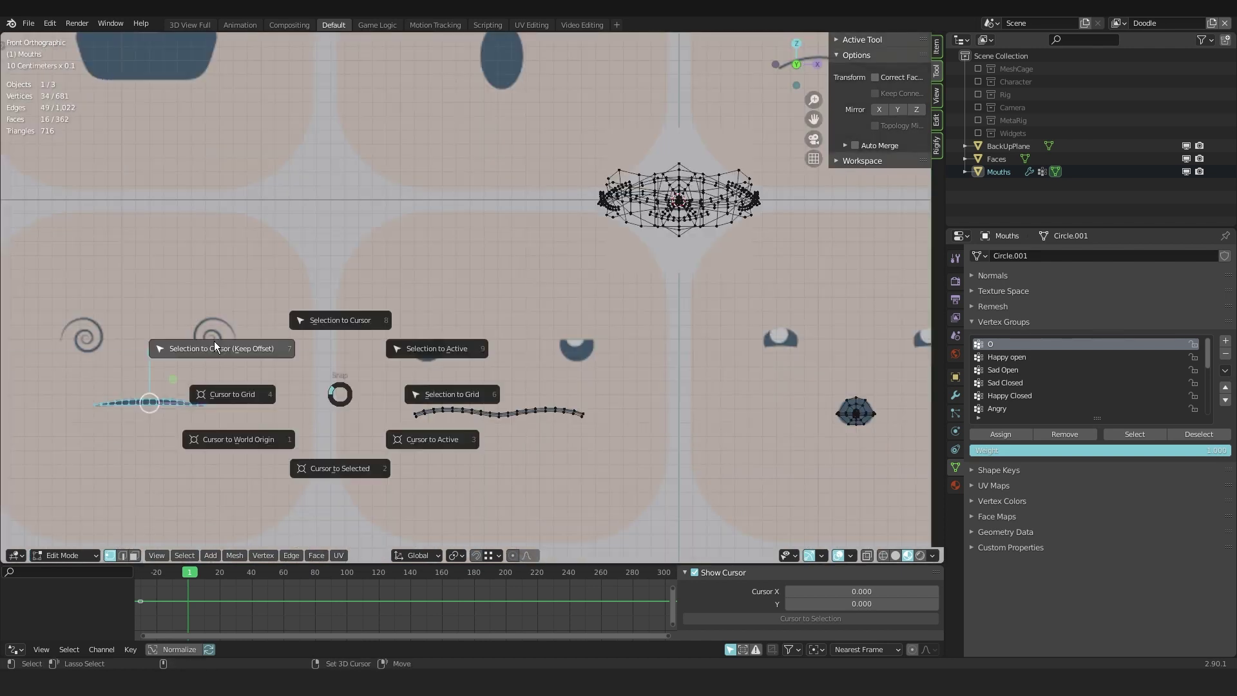
click(215, 342)
key(l)
key(shift+s)
key(l)
key(shift+s)
click(674, 334)
Snap the fourth row's mouths, including the stitched and zigzag ones, to the 3D cursor, keeping their offset.
key(shift+s)
click(341, 419)
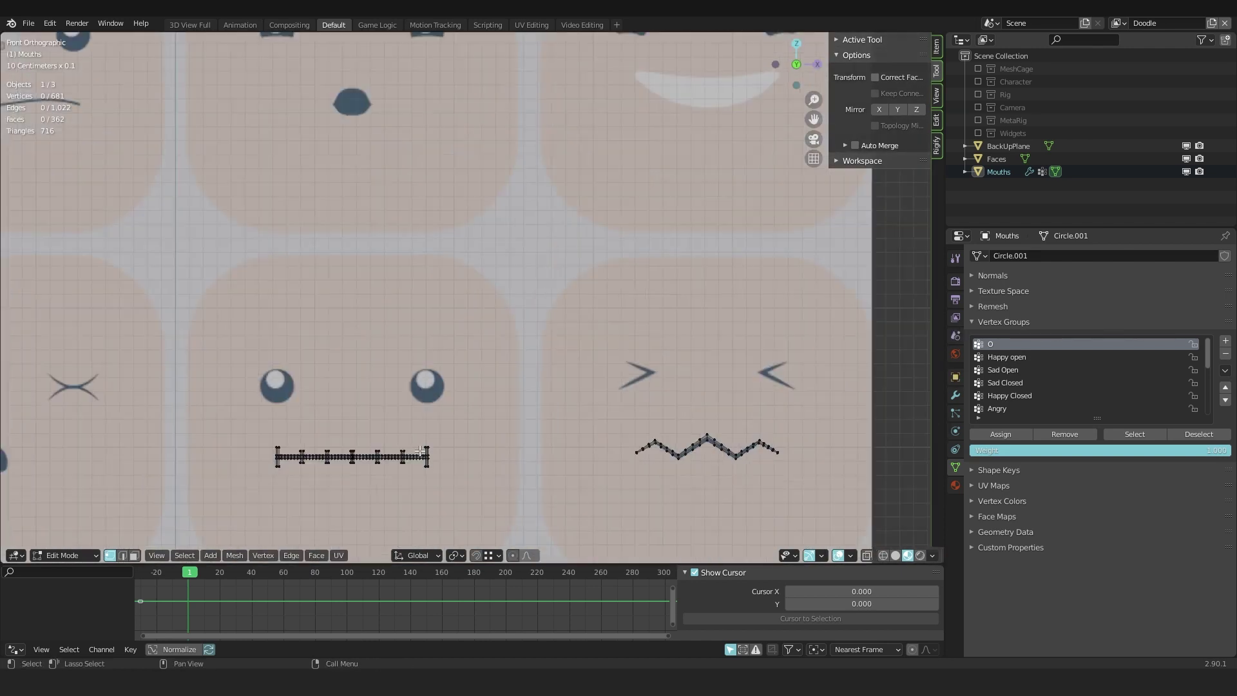
scroll(420, 451, down, 2)
key(shift+s)
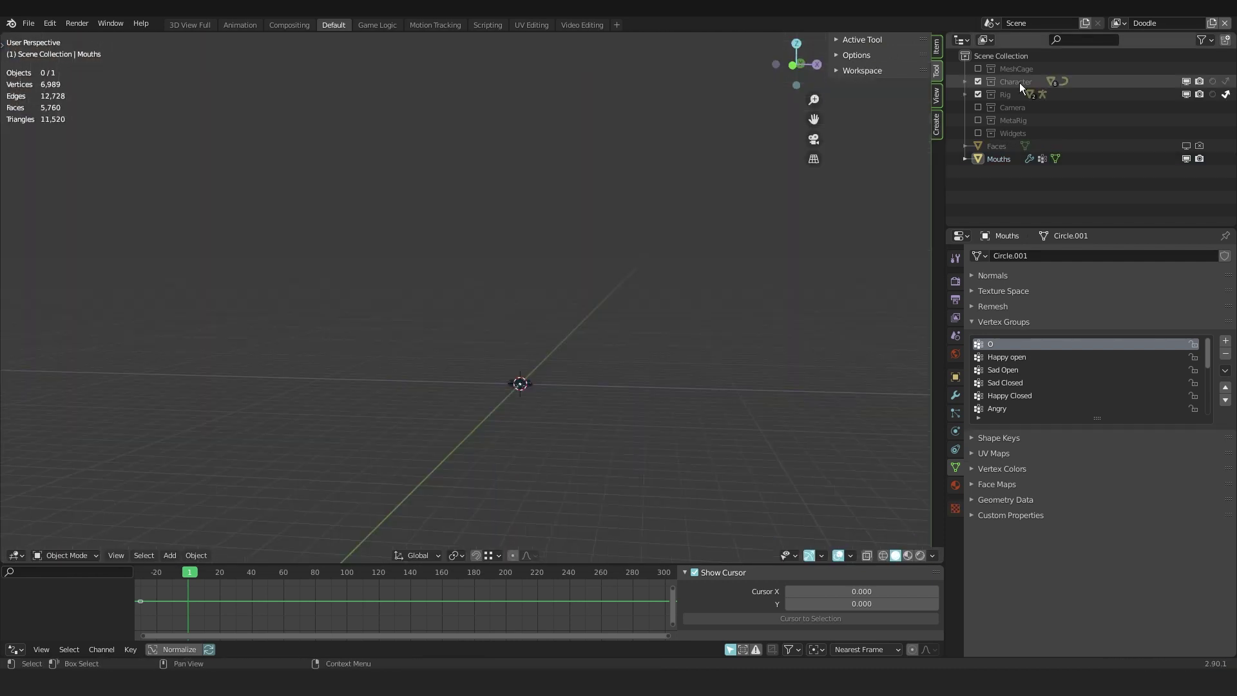
Make the Character collection visible in the viewport.
click(1019, 82)
right_click(1019, 82)
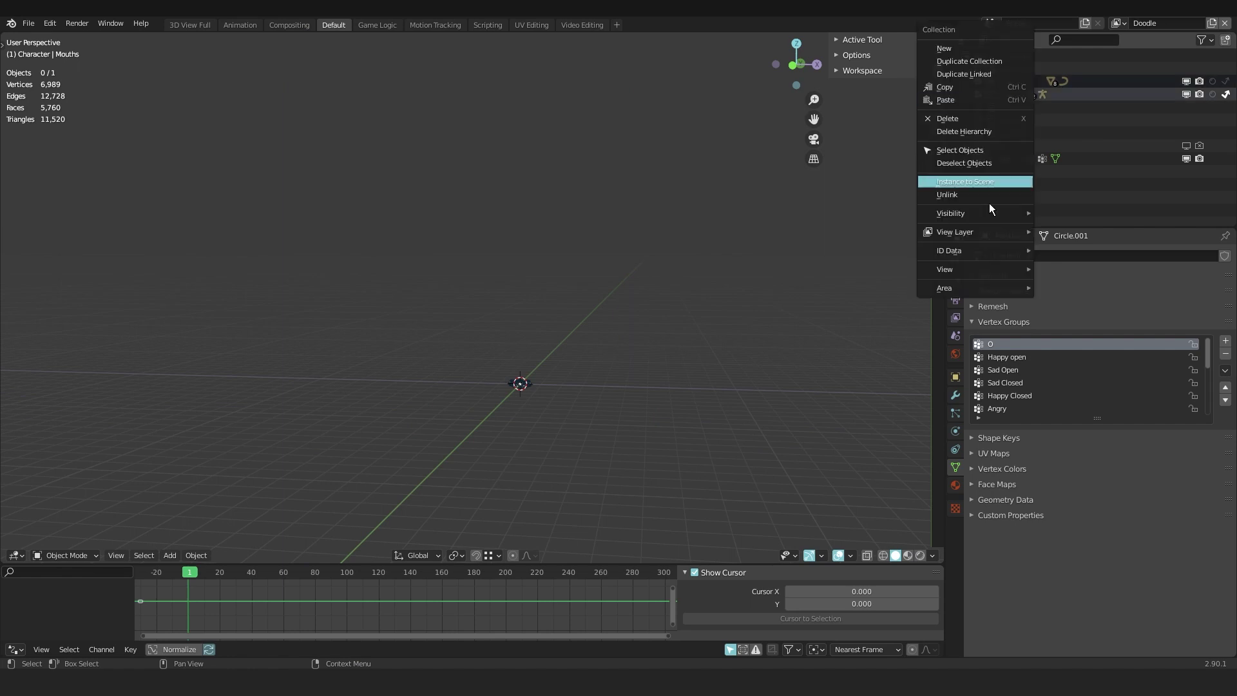
click(1067, 231)
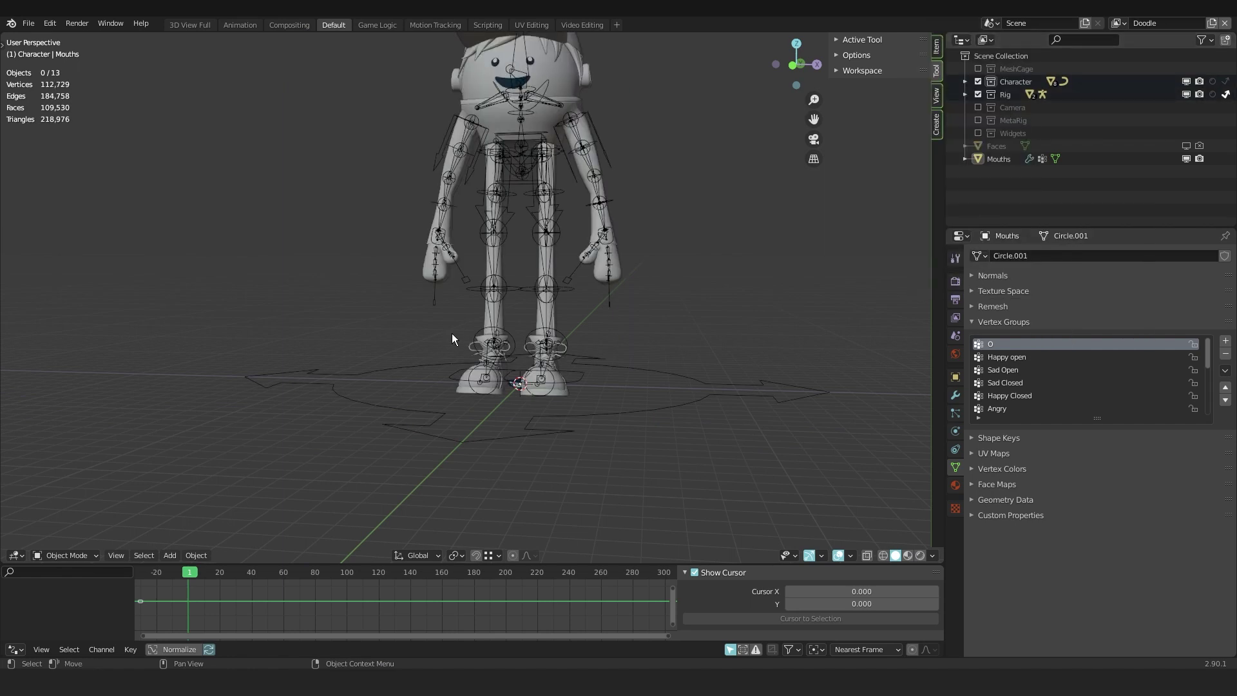
Select the character's existing mouth and snap the 3D cursor to it.
scroll(452, 333, up, 5)
click(419, 147)
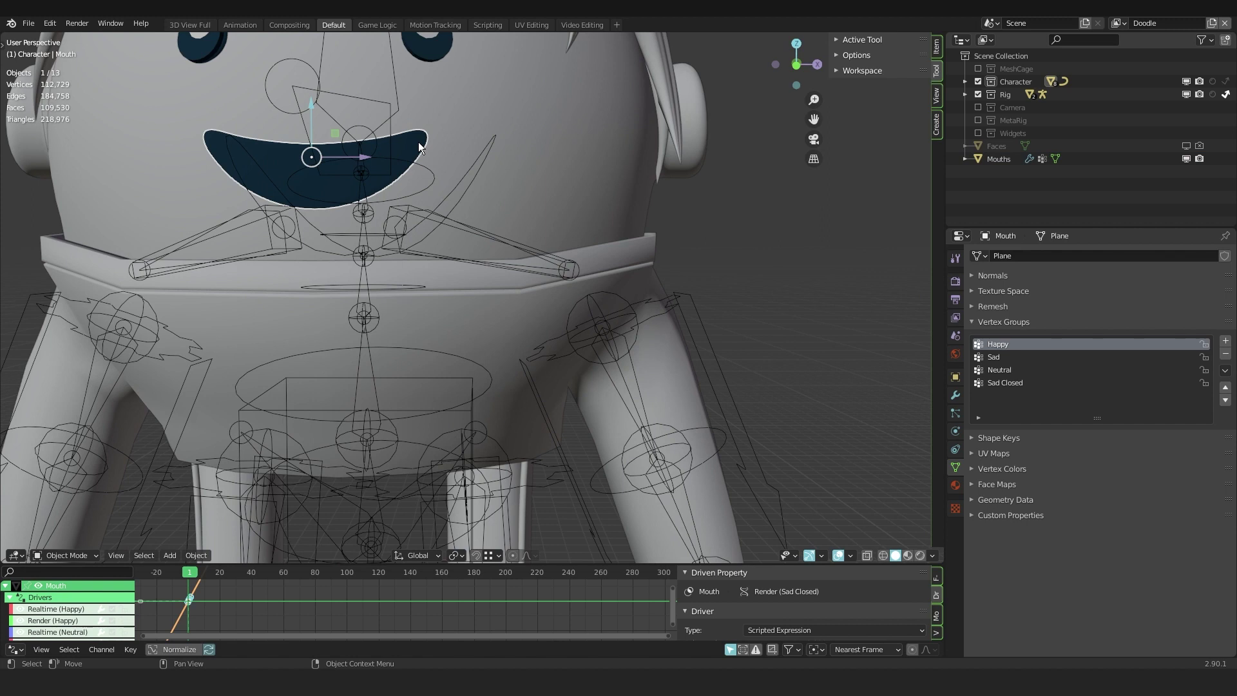
key(shift+s)
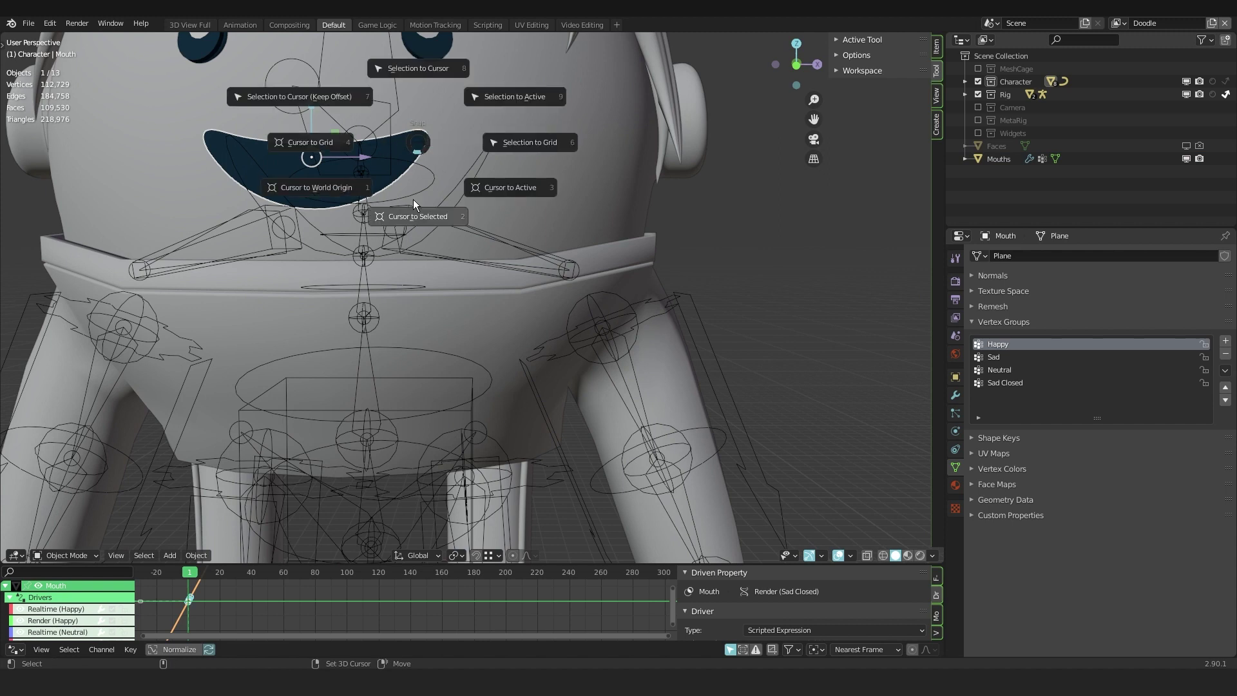
click(415, 217)
Select the Mouths object between the character's feet, snap it to the 3D cursor and frame it on the face.
scroll(456, 293, down, 3)
mouse_move(459, 303)
shift+middle_down()
mouse_move(447, 222)
mouse_move(465, 64)
shift+middle_up()
mouse_move(437, 493)
shift+middle_down()
mouse_move(475, 219)
mouse_move(501, 272)
shift+middle_up()
scroll(501, 273, up, 2)
click(477, 492)
scroll(478, 483, down, 3)
key(shift+s)
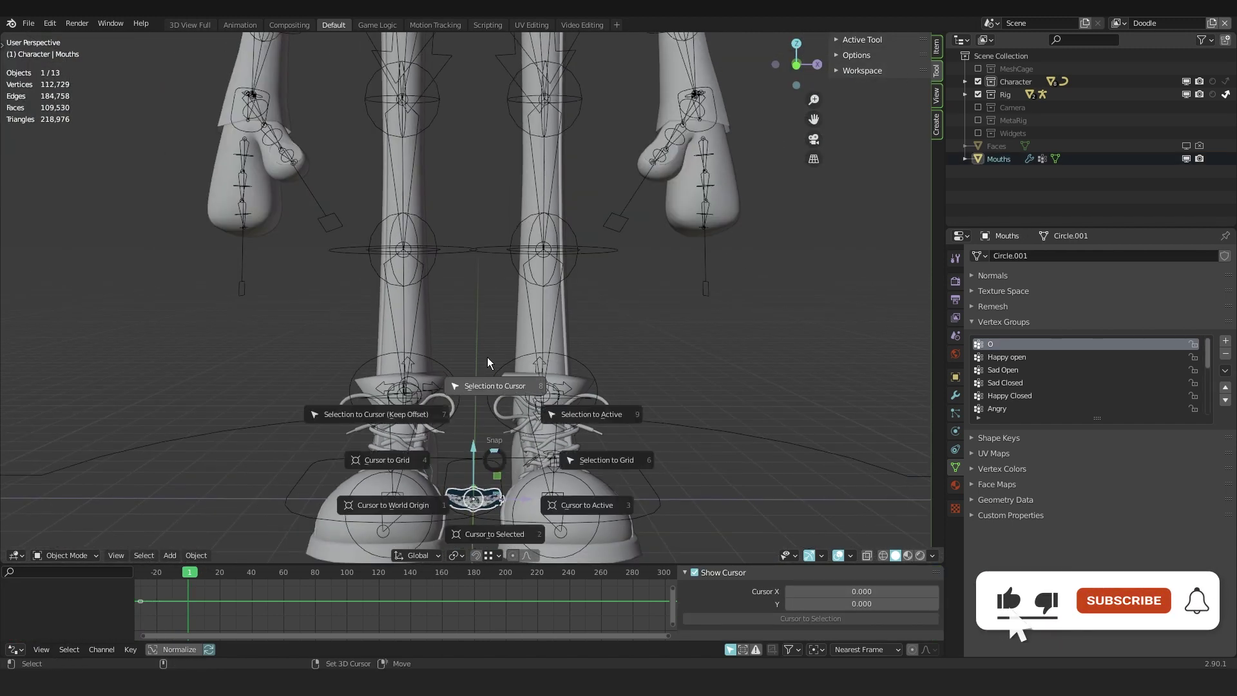
click(507, 389)
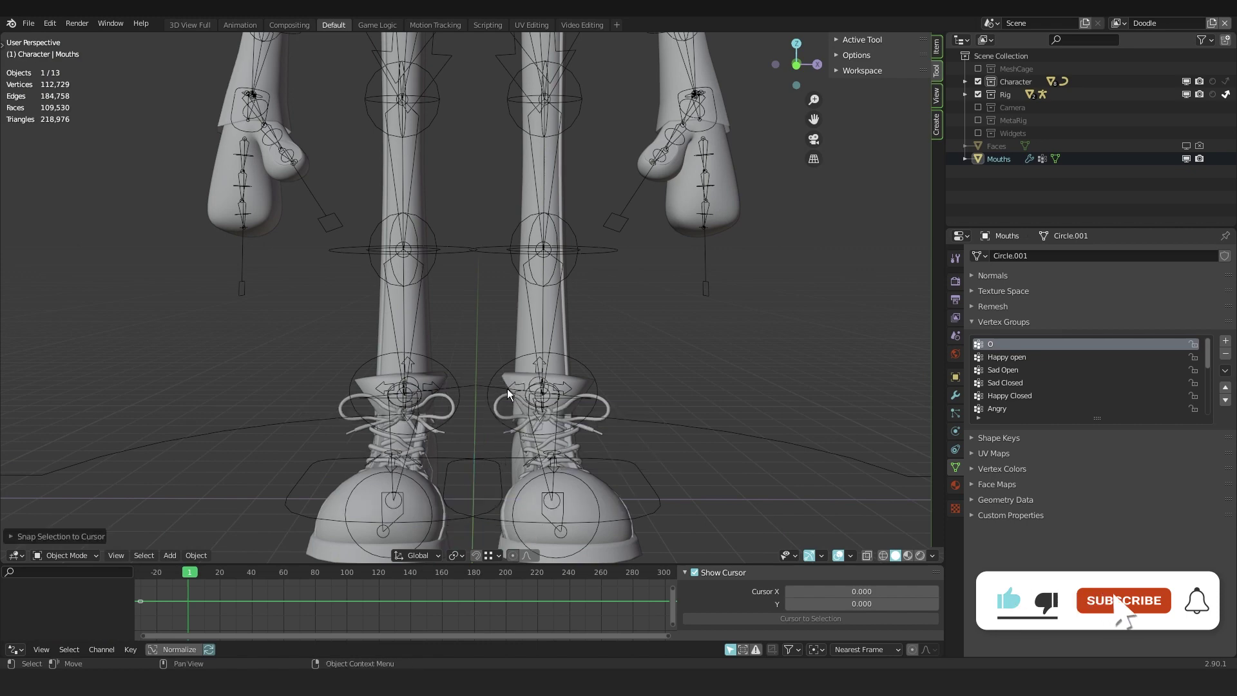
key(KP_Decimal)
middle_drag(508, 387, 587, 352)
In Edit Mode, scale all the mouth geometry by 1.5 and return to Object Mode.
key(ctrl+Tab)
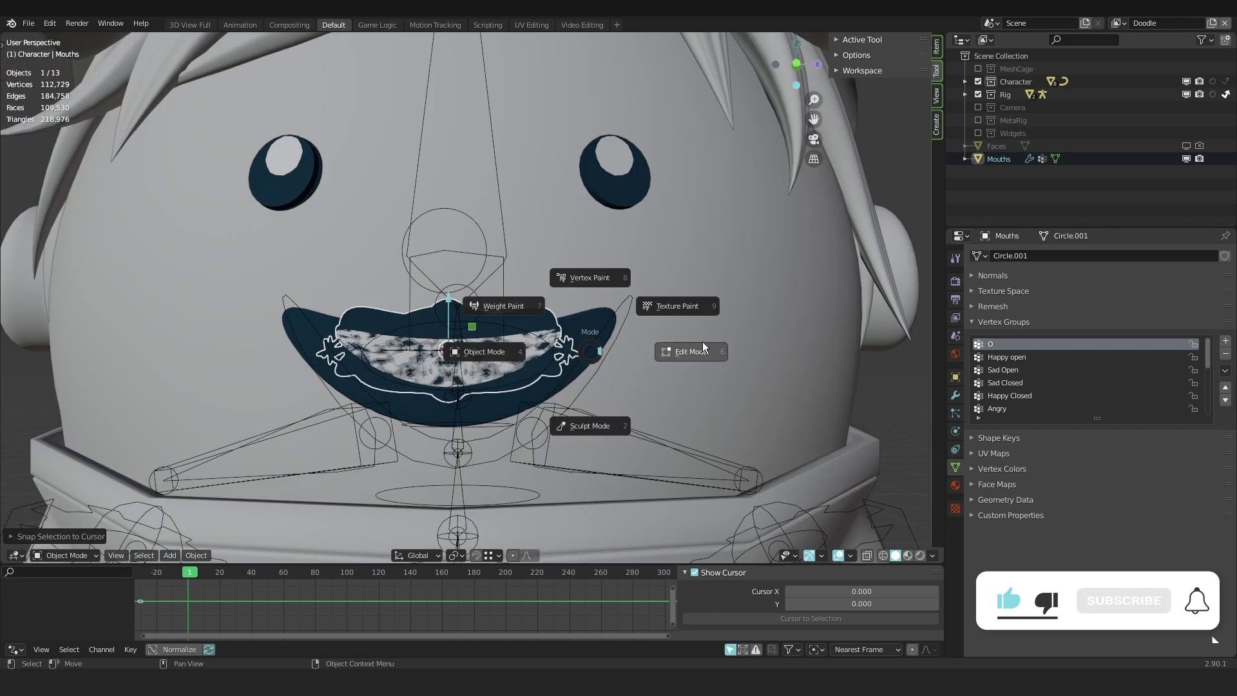
click(702, 342)
text(as)
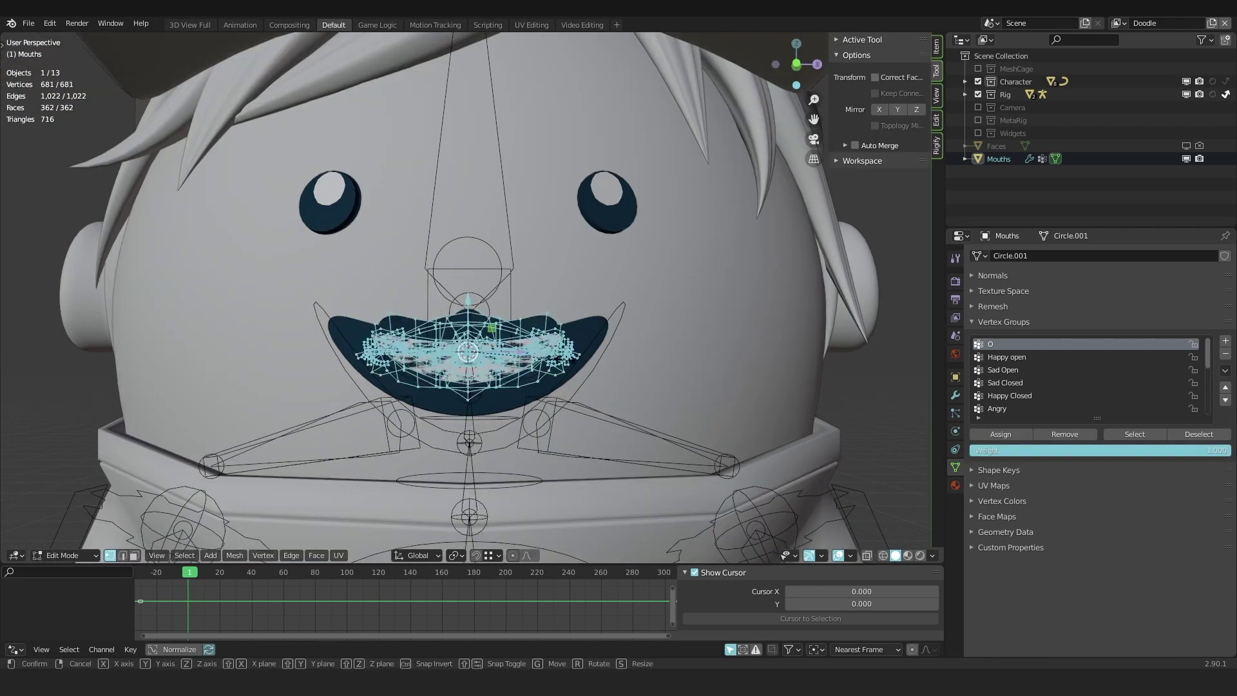
text(1.5)
key(Return)
key(Tab)
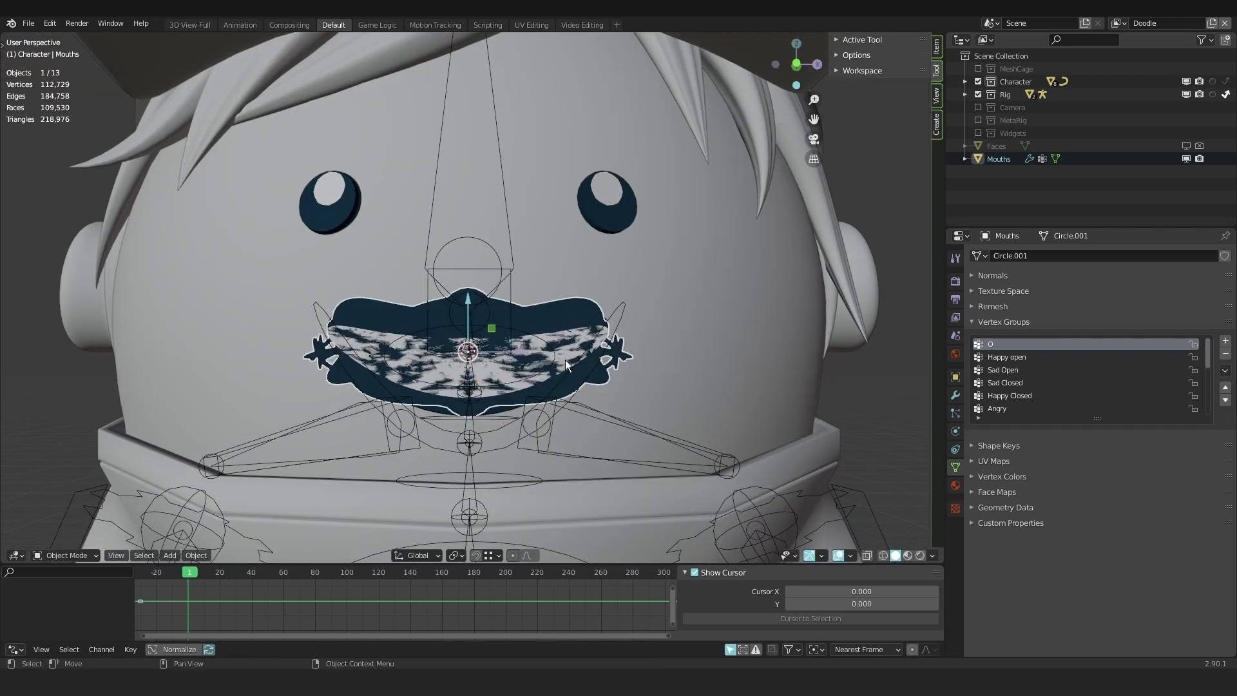
middle_drag(565, 360, 628, 307)
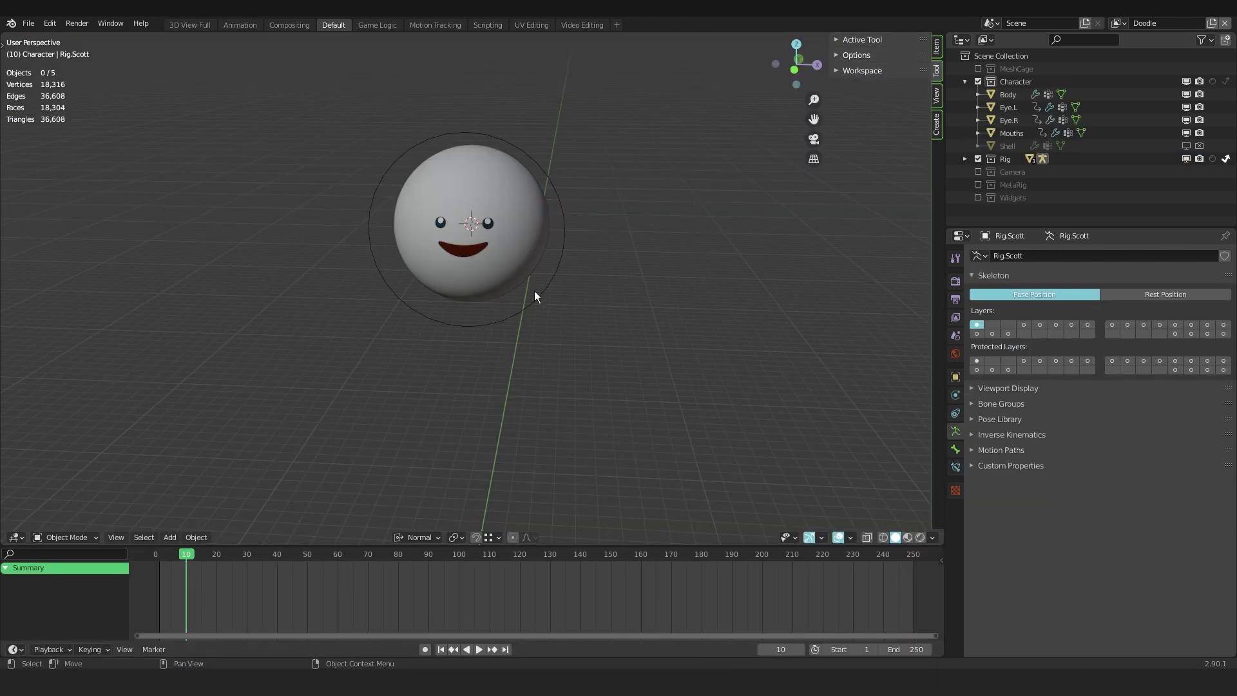
In Pose Mode, try a trackball rotation of the FaceCTRL bone to test how the face features follow, and cancel it.
key(ctrl+Tab)
click(539, 342)
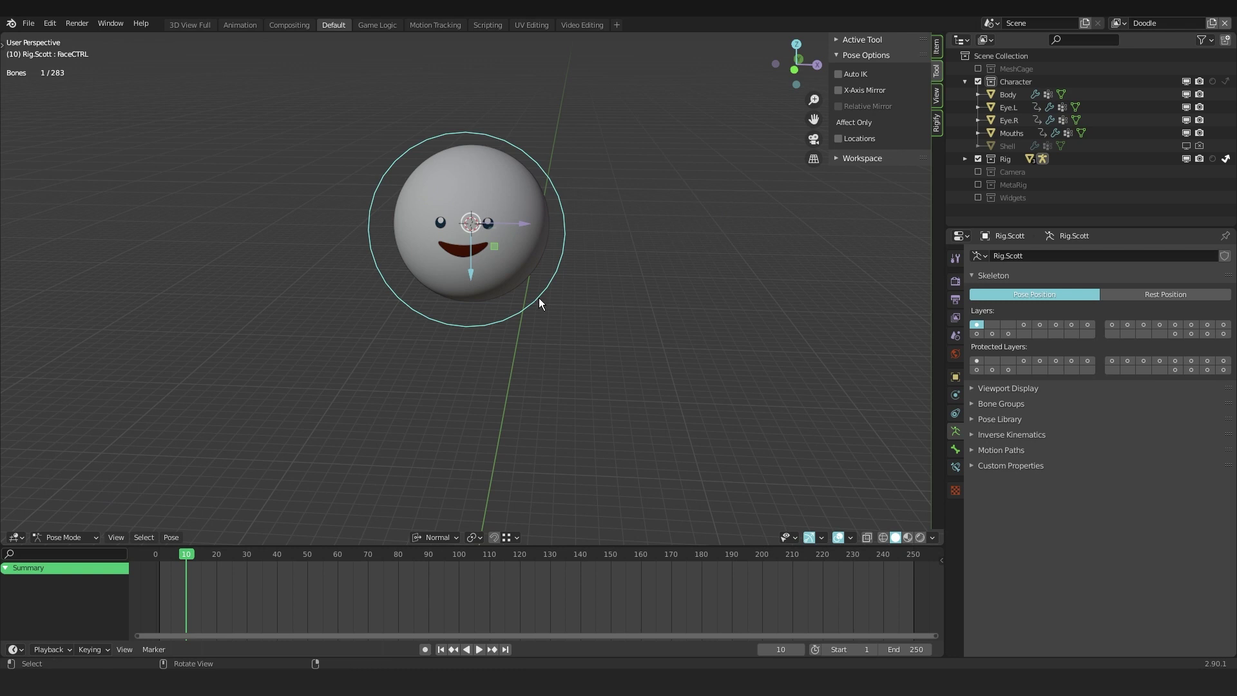
key(r)
key(r)
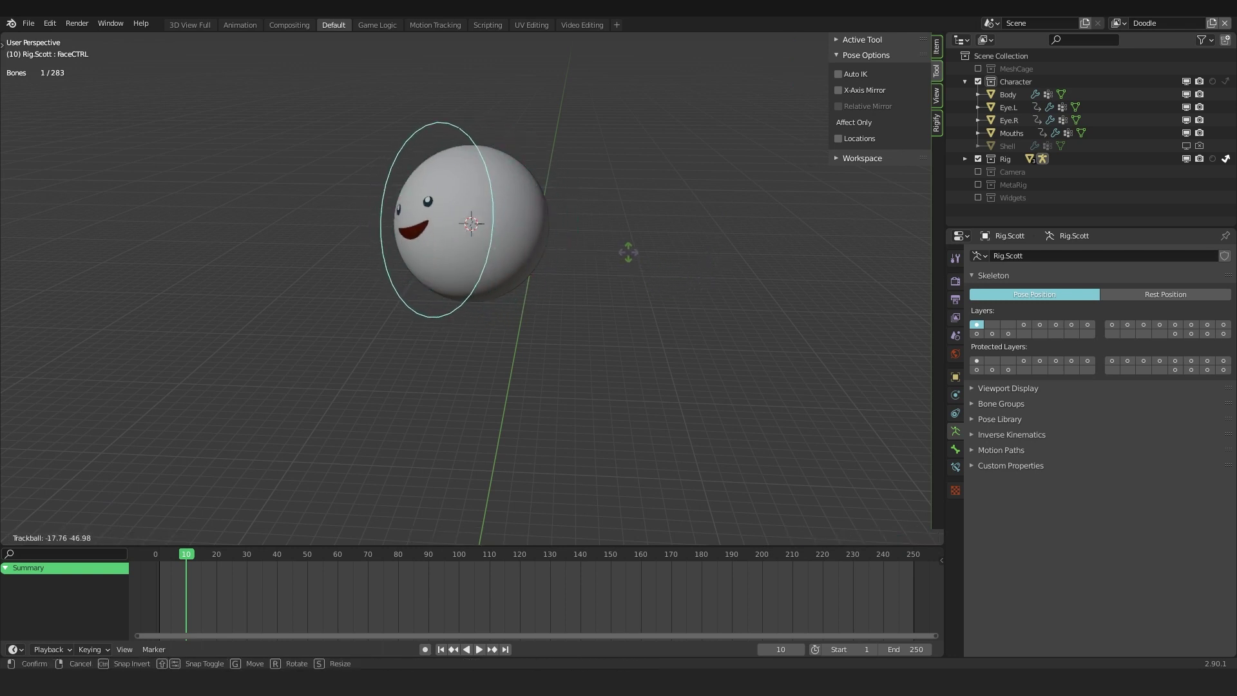
key(Escape)
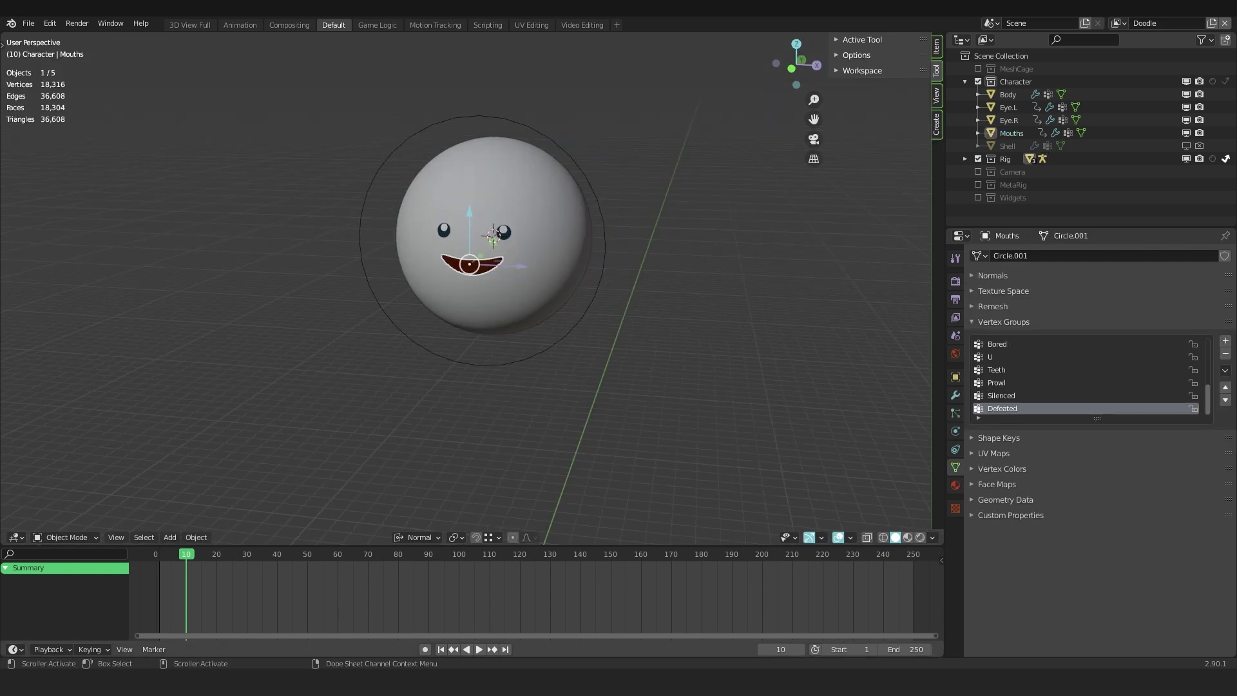
Reset the 3D cursor to the world origin and add a mesh circle there.
middle_drag(425, 269, 359, 286)
click(432, 462)
key(shift+c)
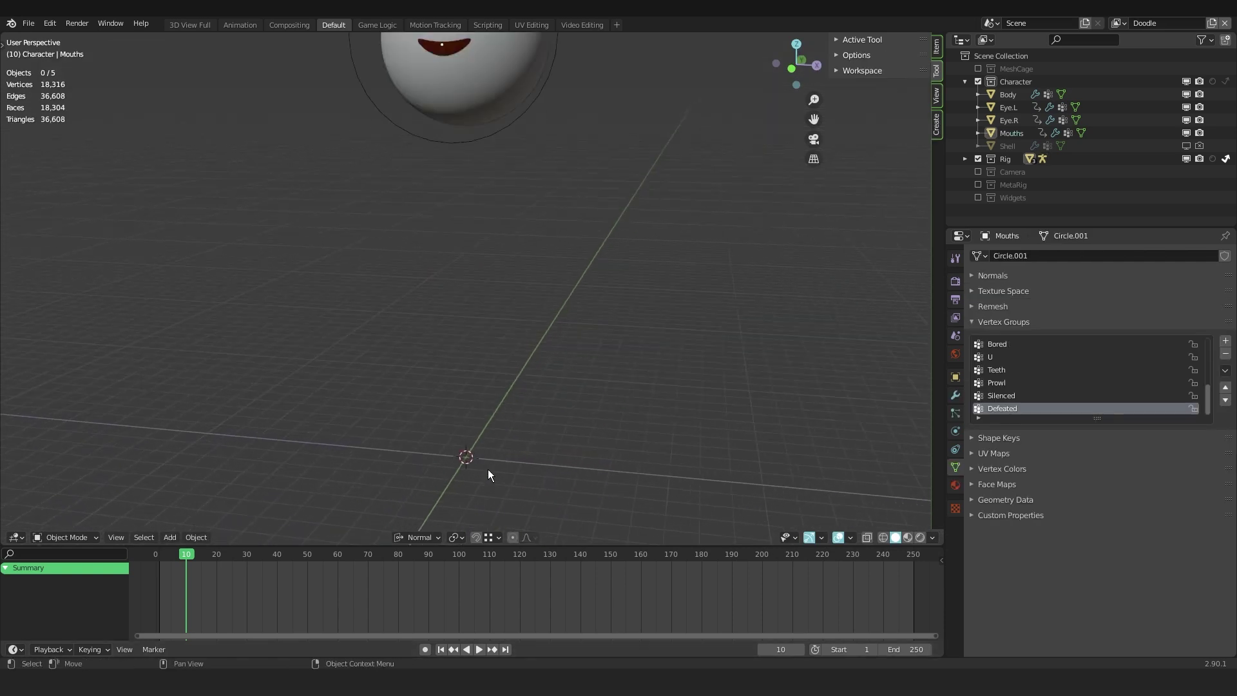
key(shift+a)
mouse_move(459, 394)
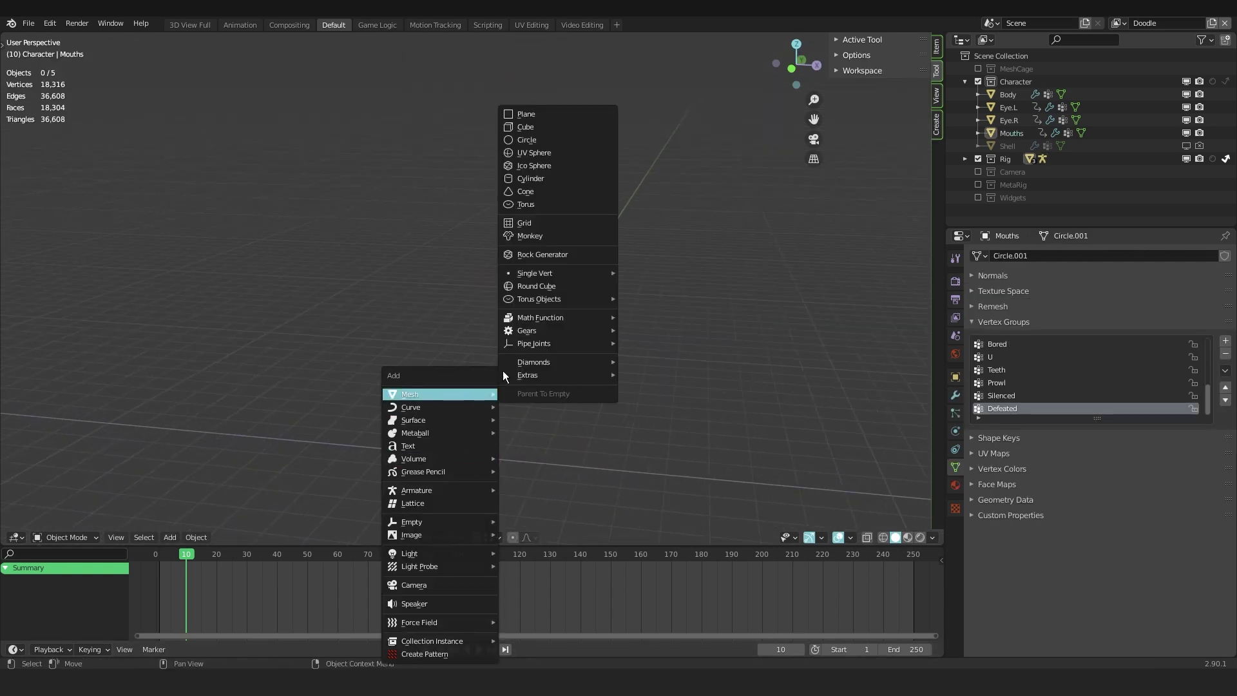
click(567, 140)
mouse_move(487, 432)
middle_down()
mouse_move(494, 369)
mouse_move(520, 384)
mouse_move(530, 428)
middle_up()
key(ctrl+Tab)
key(Escape)
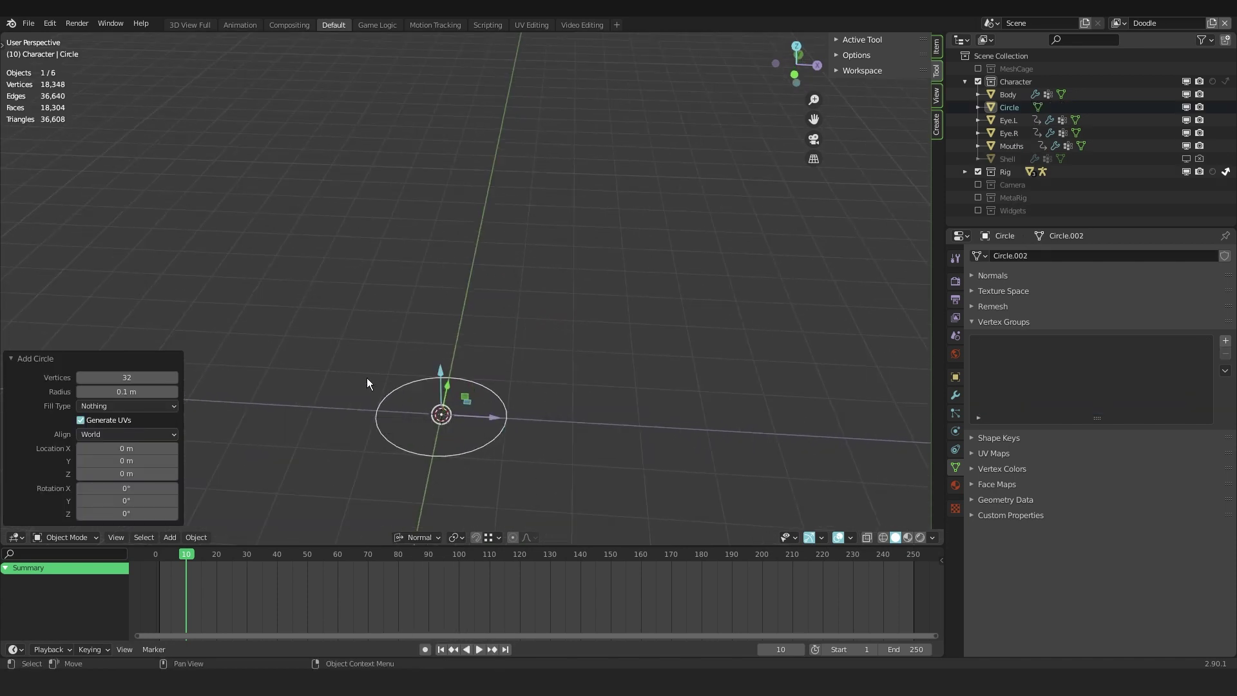
Set the circle's vertex count to 8 and fill it with a face in Edit Mode.
click(139, 378)
key(Return)
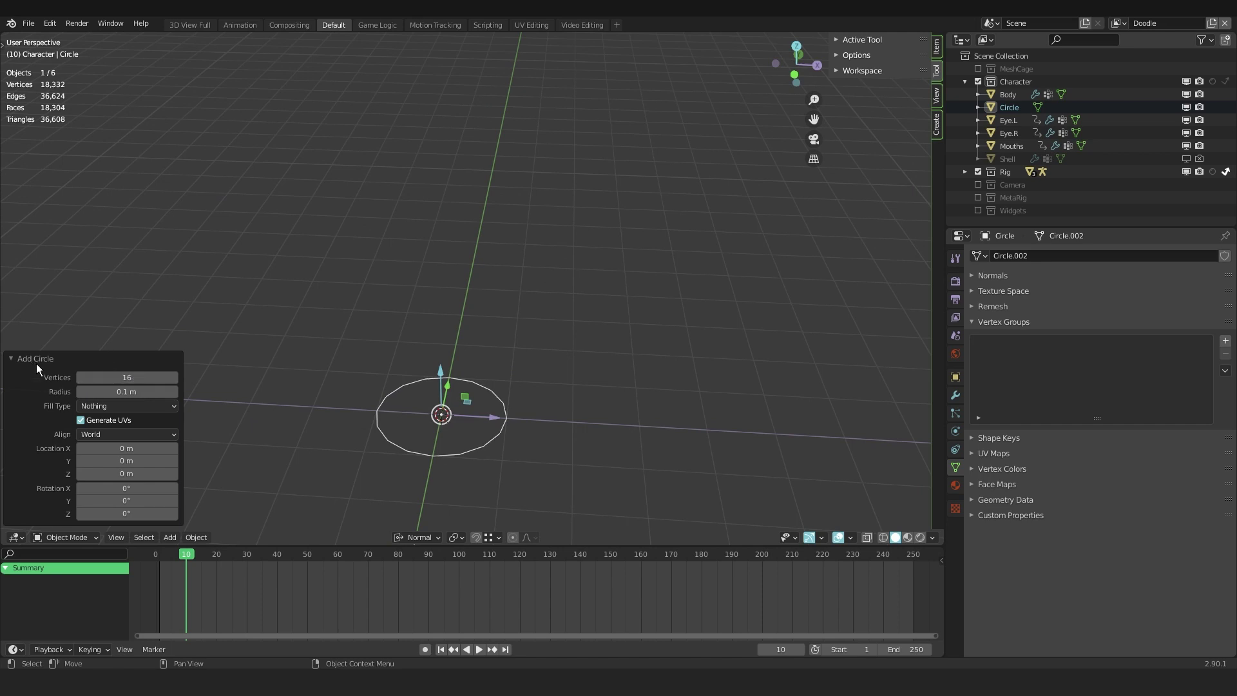
click(130, 376)
text(8)
key(Return)
key(ctrl+Tab)
click(605, 424)
key(f)
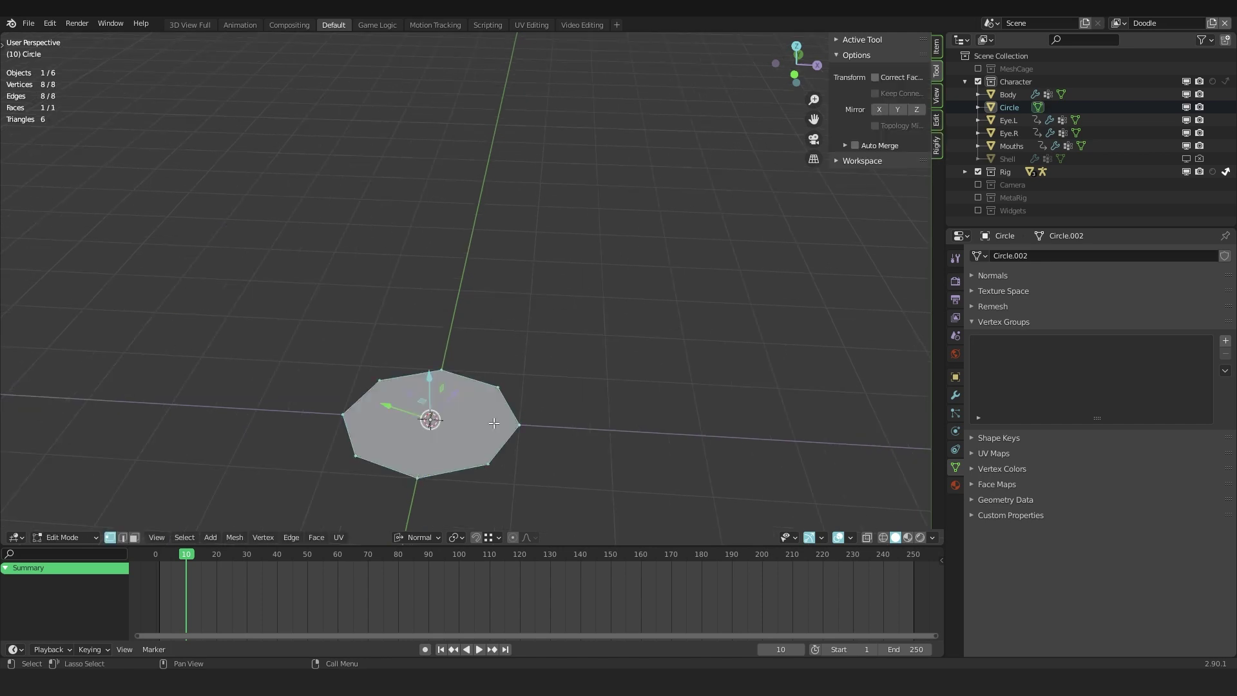
Knife two crossing cuts between opposite corner vertices of the octagon to divide it into four faces.
key(l)
key(k)
click(418, 478)
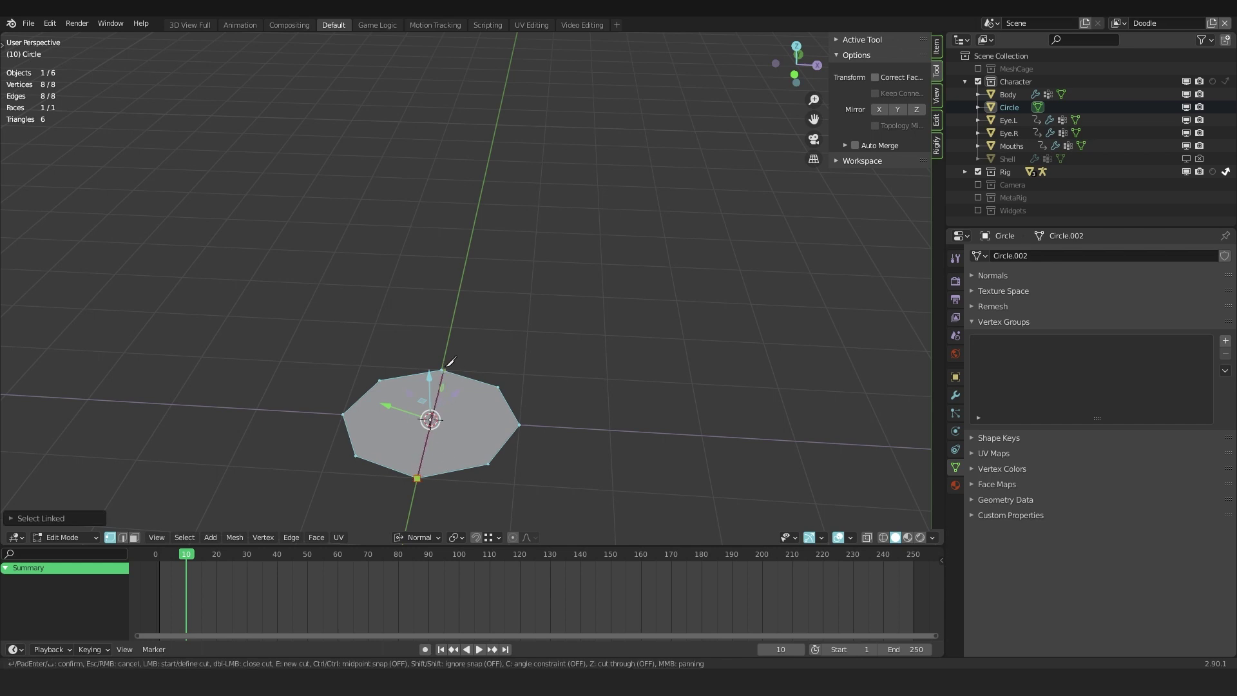
click(441, 370)
key(Return)
key(k)
click(519, 425)
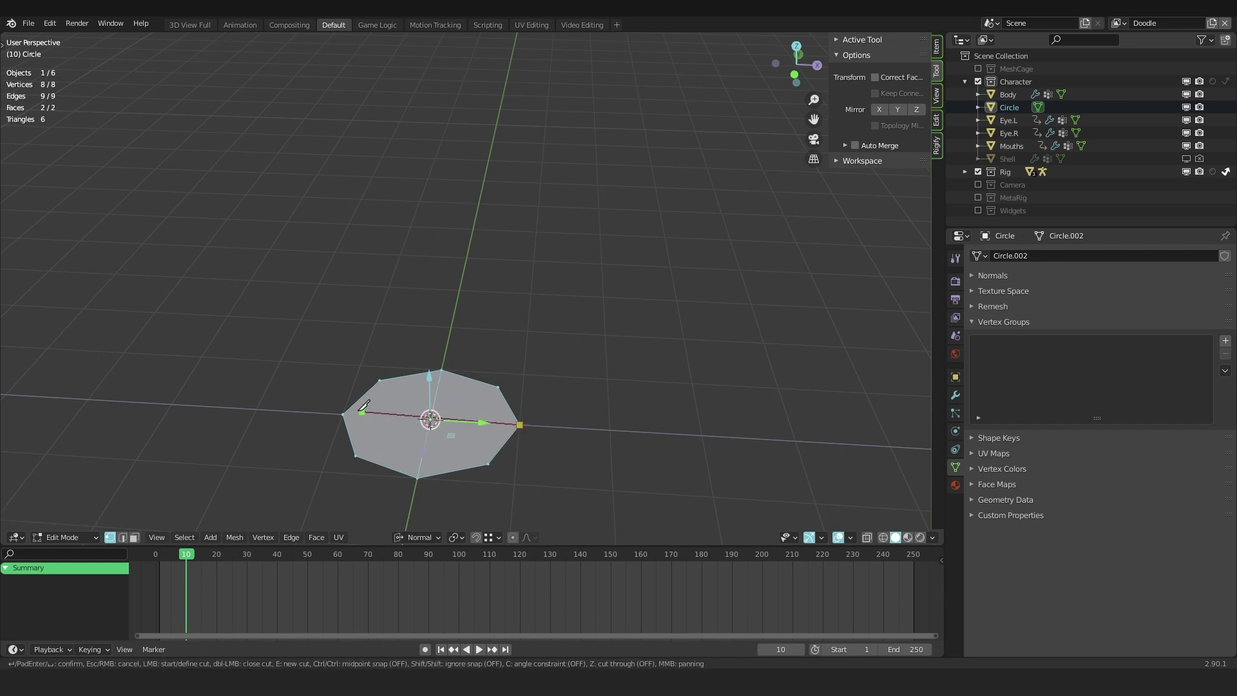
click(343, 415)
key(Return)
Inset all four faces of the octagon together by about 0.036 m and return to Object Mode.
key(3)
key(alt+a)
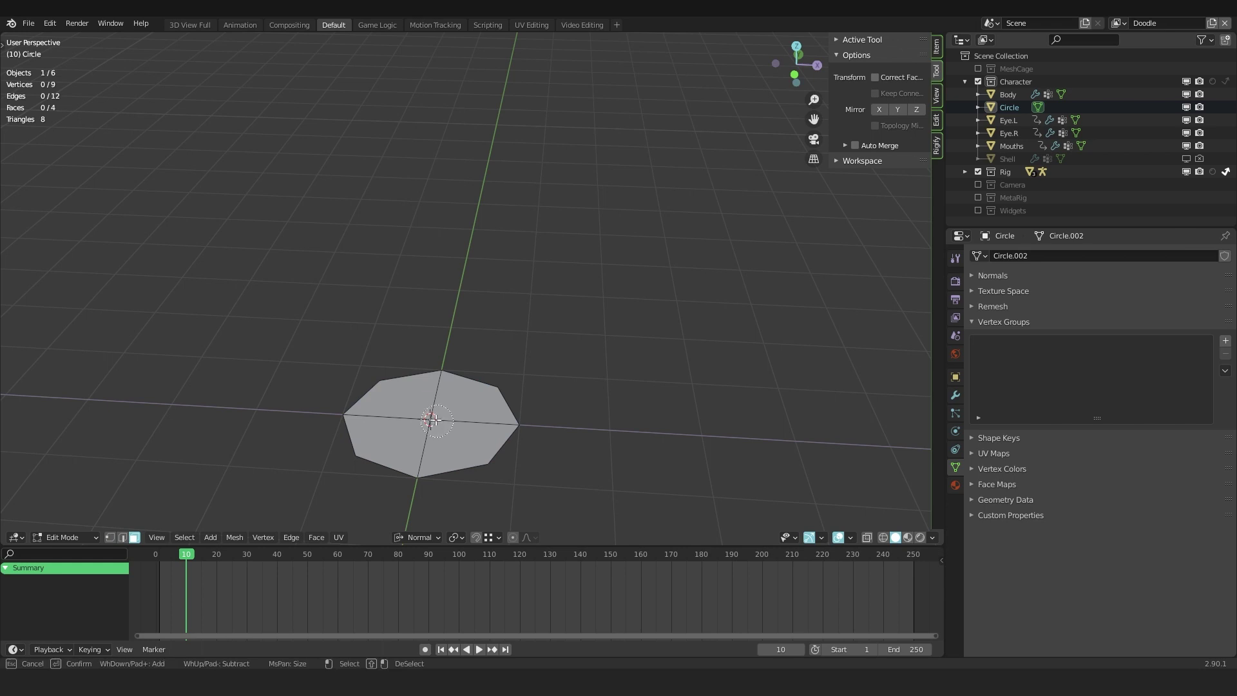
key(a)
key(i)
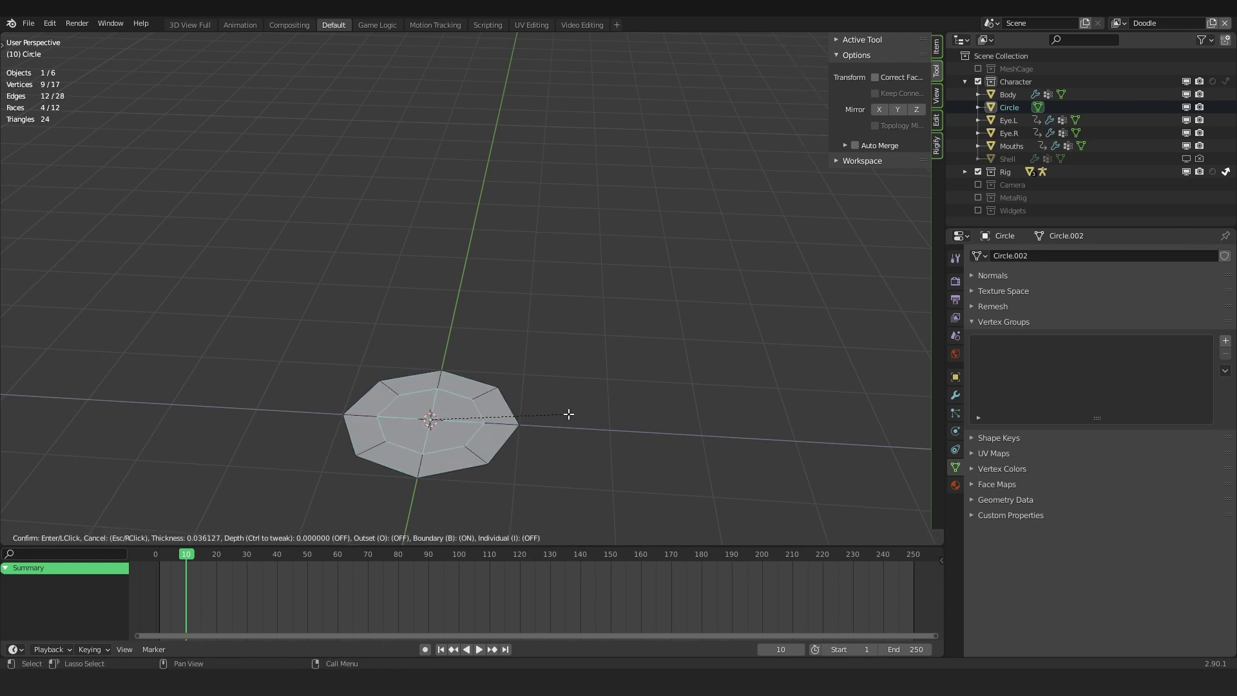
click(563, 415)
key(Tab)
Add a level 2 Subdivision modifier to the disc and display its modifier settings.
scroll(405, 448, down, 6)
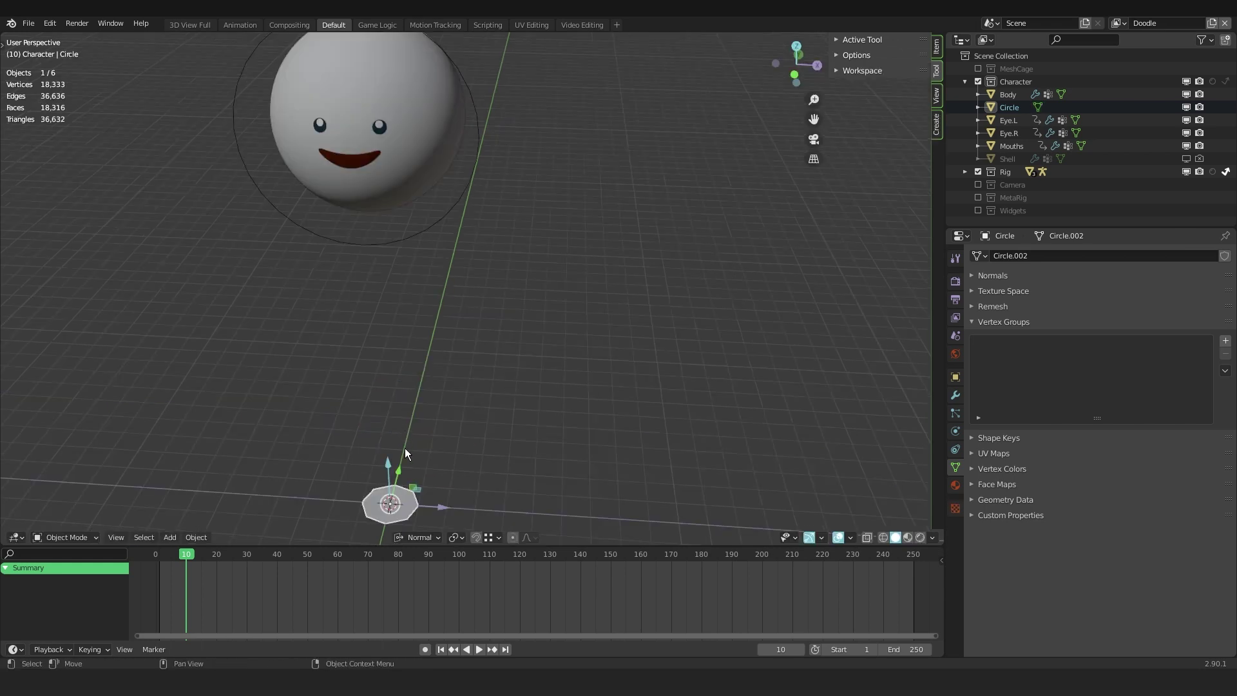
key(ctrl+2)
click(417, 477)
click(408, 505)
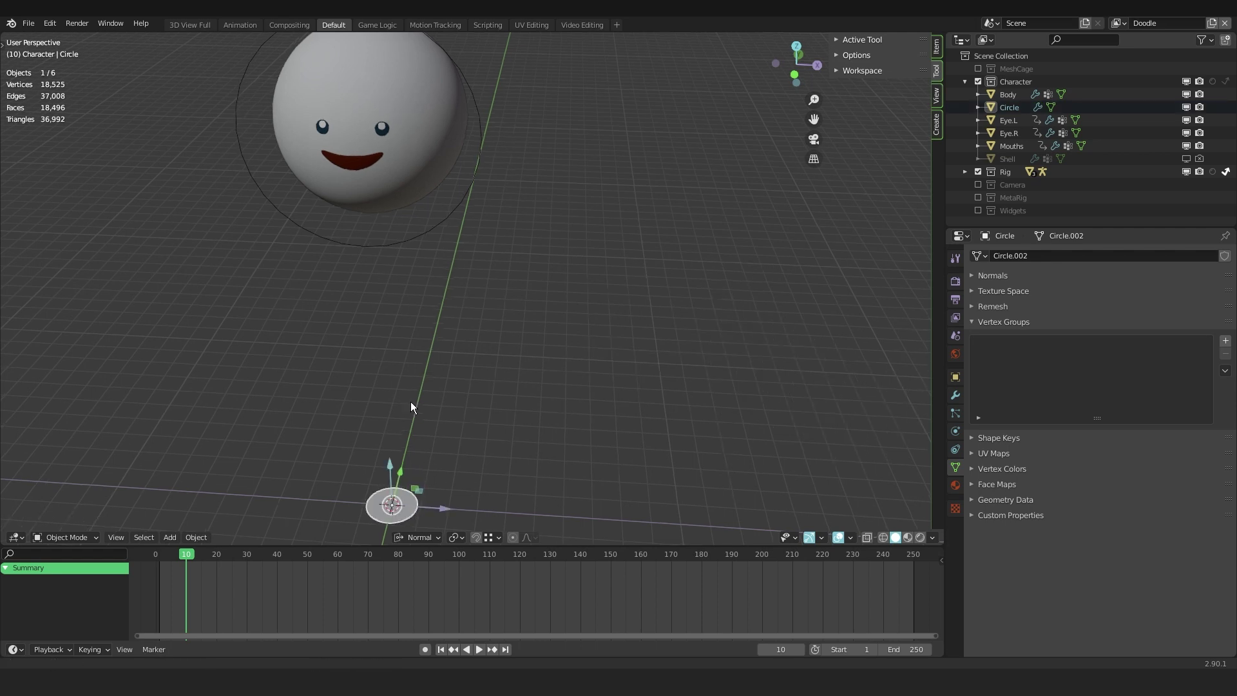
middle_drag(411, 401, 408, 231)
click(955, 394)
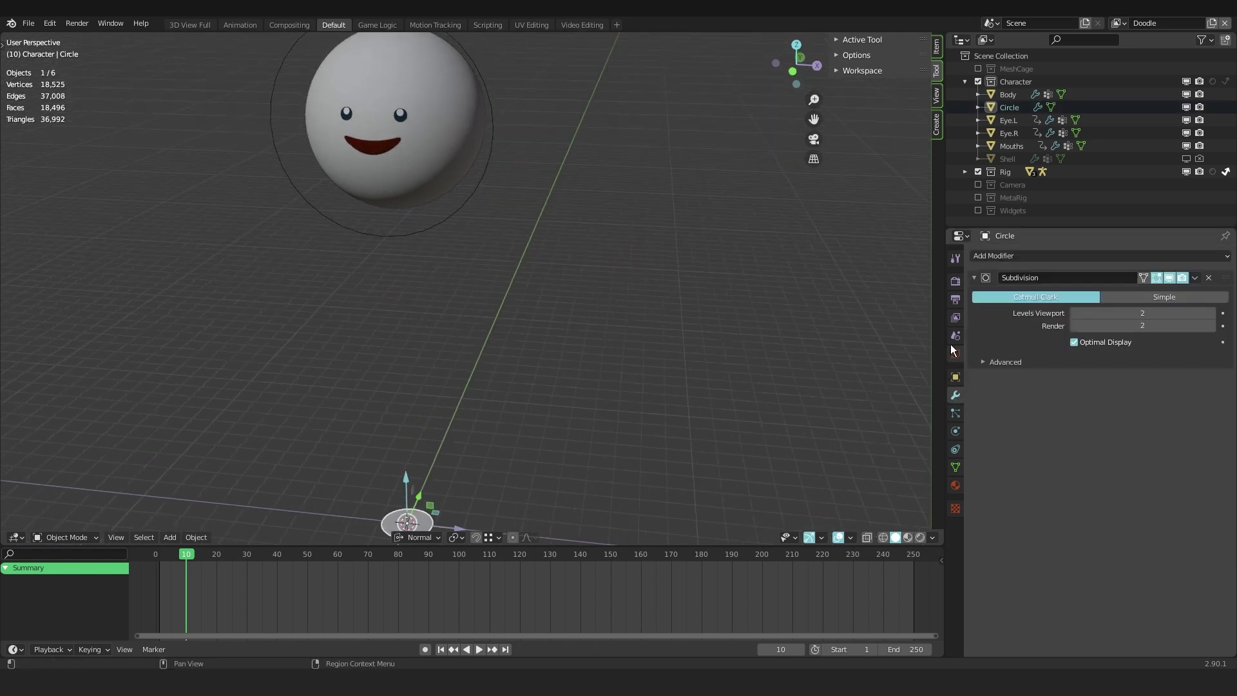
Select the Mouths object on the face and set its instancing to Vertices.
scroll(471, 186, down, 2)
scroll(408, 184, up, 4)
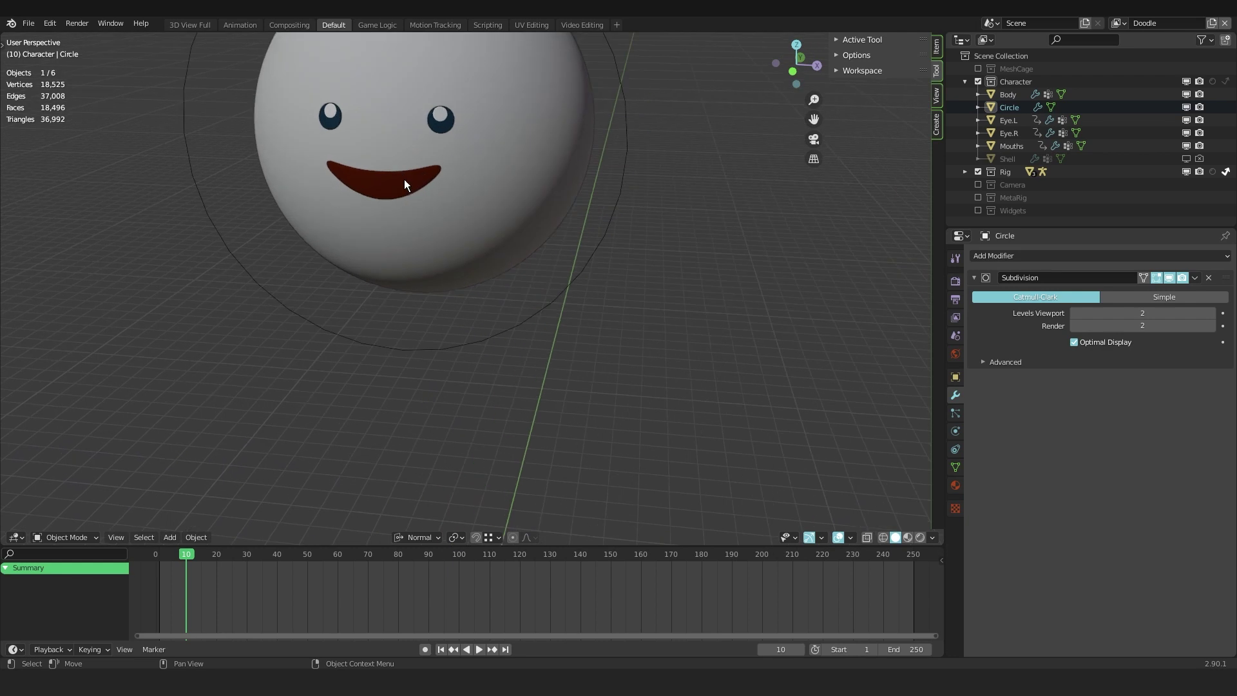
click(404, 182)
scroll(403, 182, down, 4)
scroll(403, 182, up, 4)
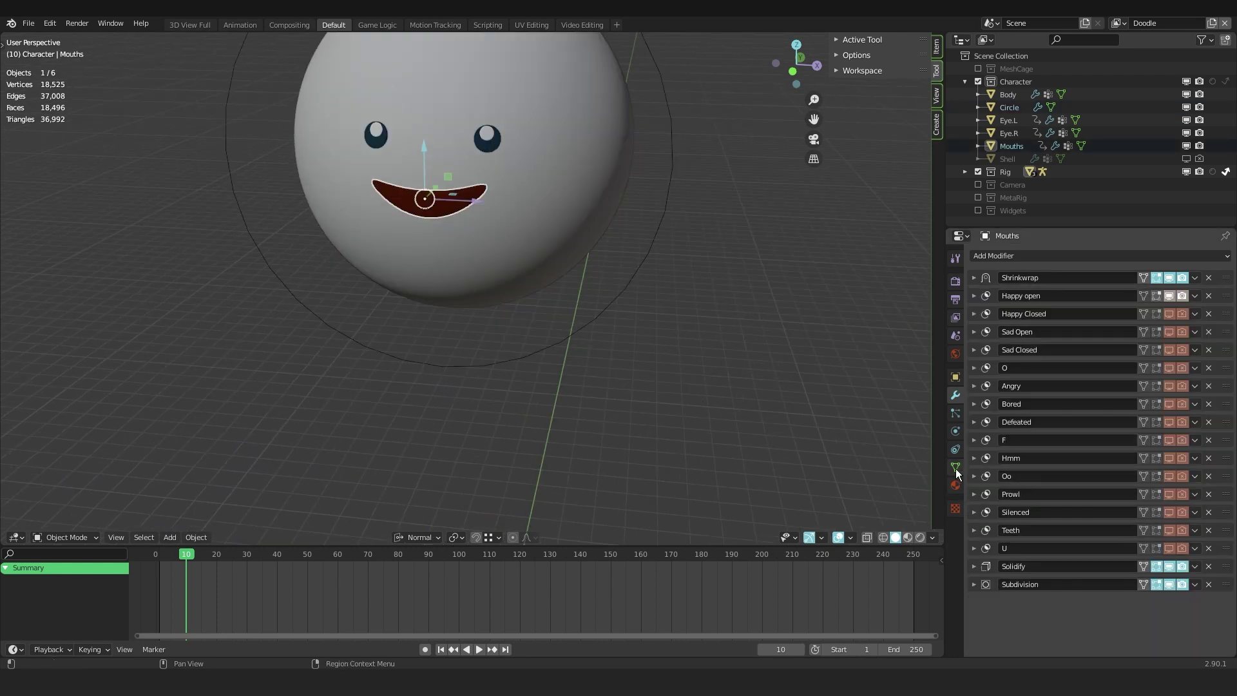
click(958, 377)
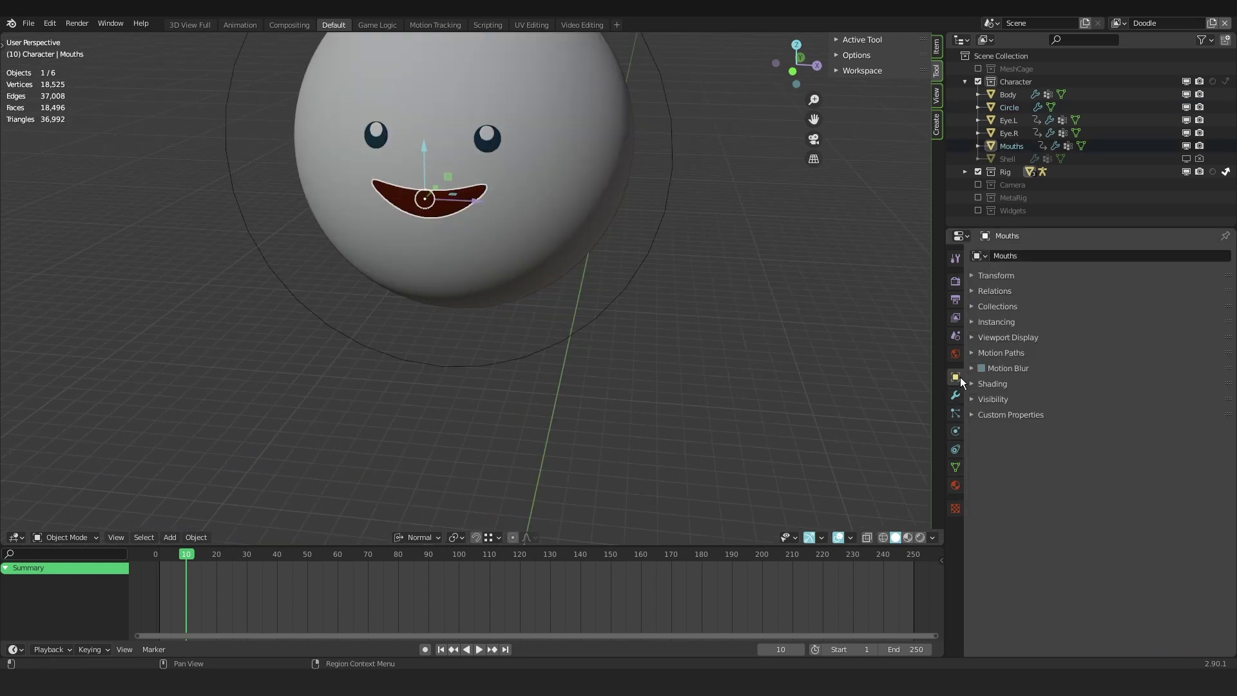
click(1000, 323)
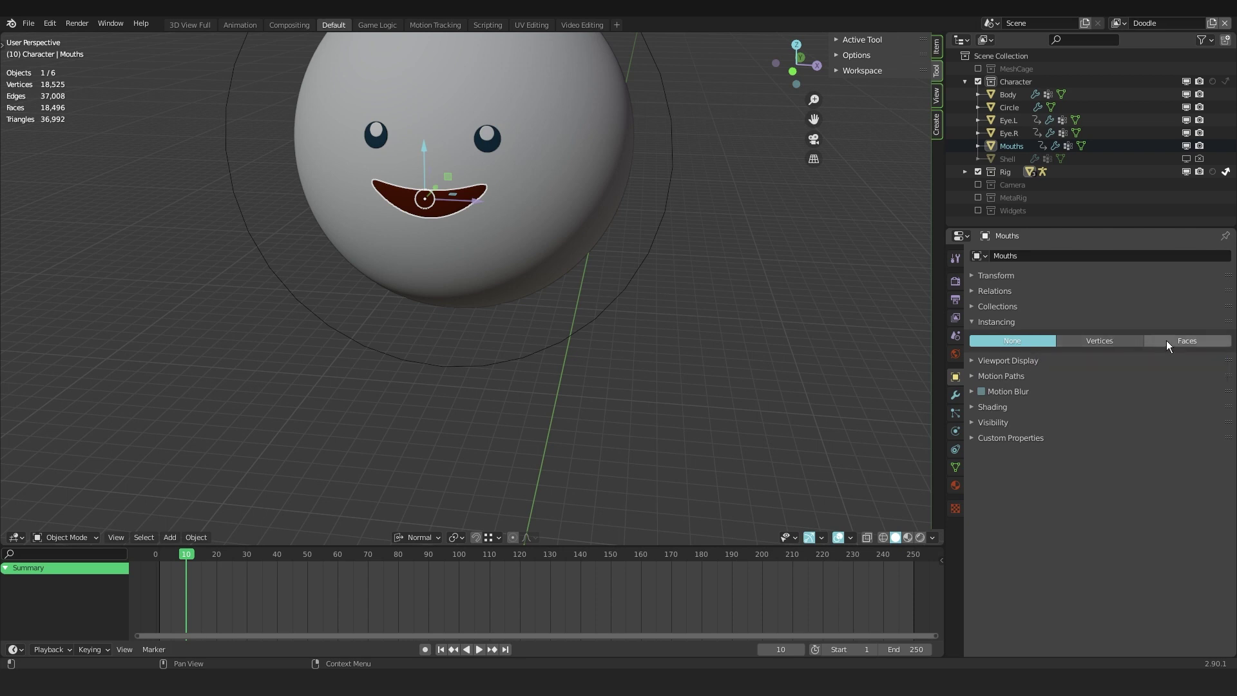
click(1102, 341)
Parent the disc at the world origin to the Mouths object using the Object parent type.
scroll(543, 401, down, 5)
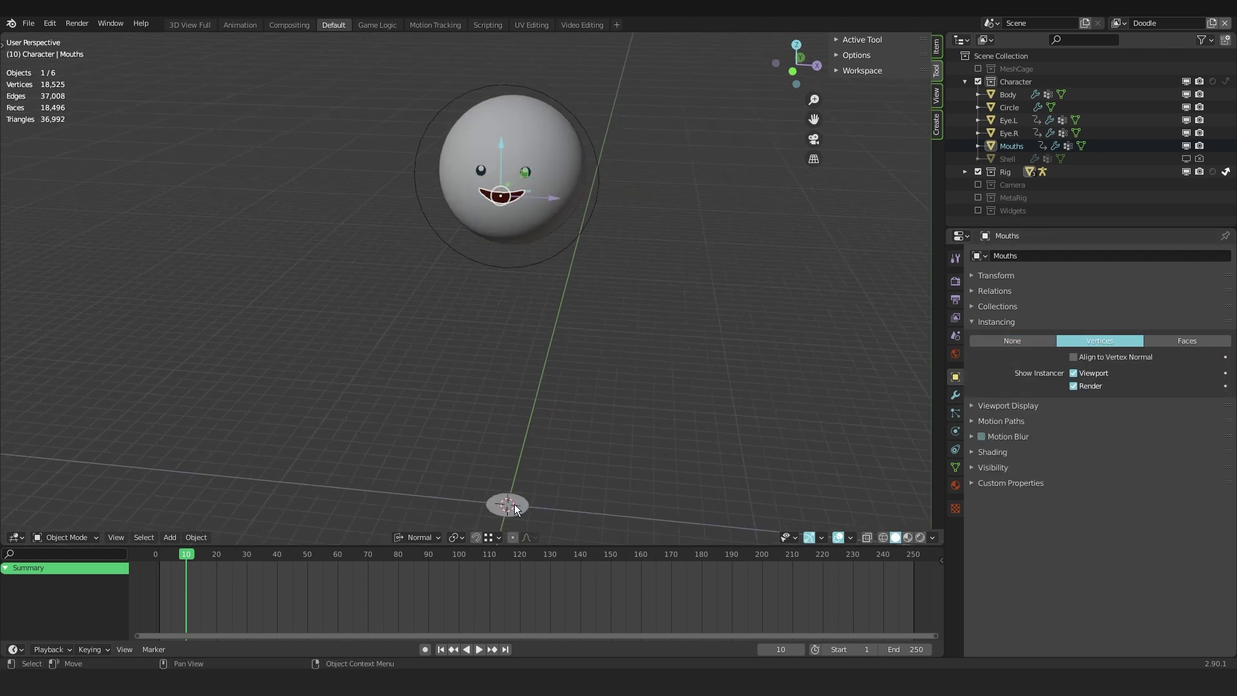
shift+click(515, 504)
scroll(485, 220, up, 3)
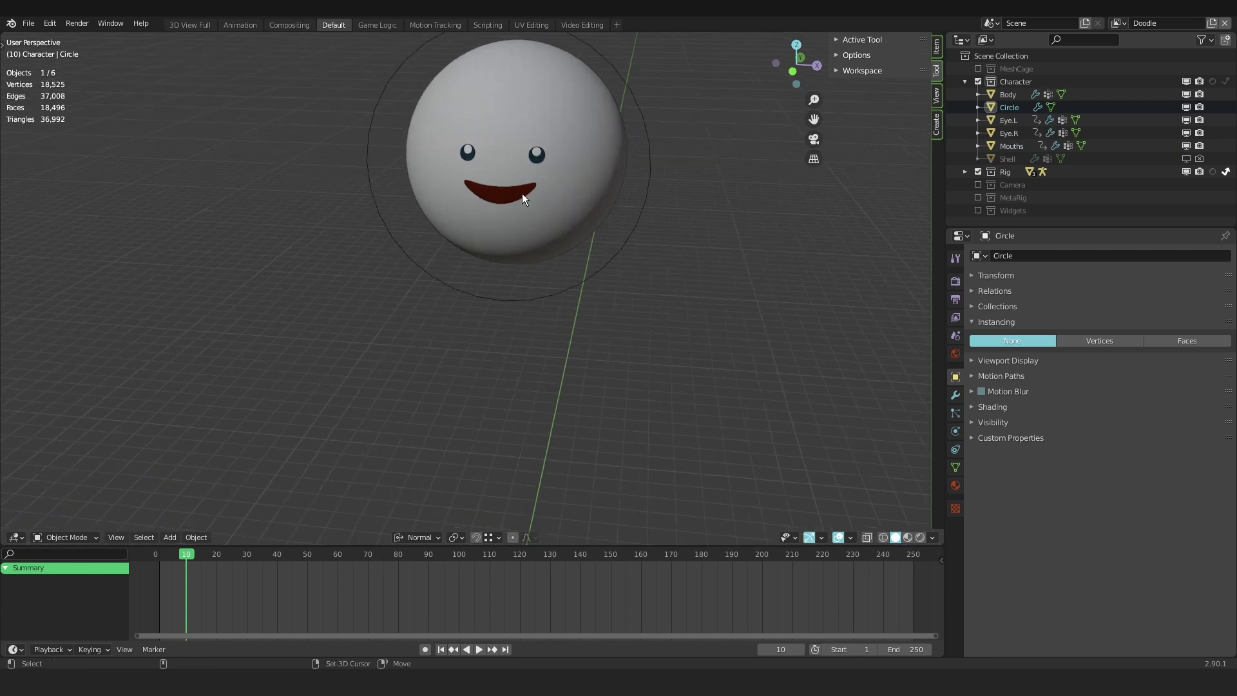
shift+click(522, 194)
key(ctrl+p)
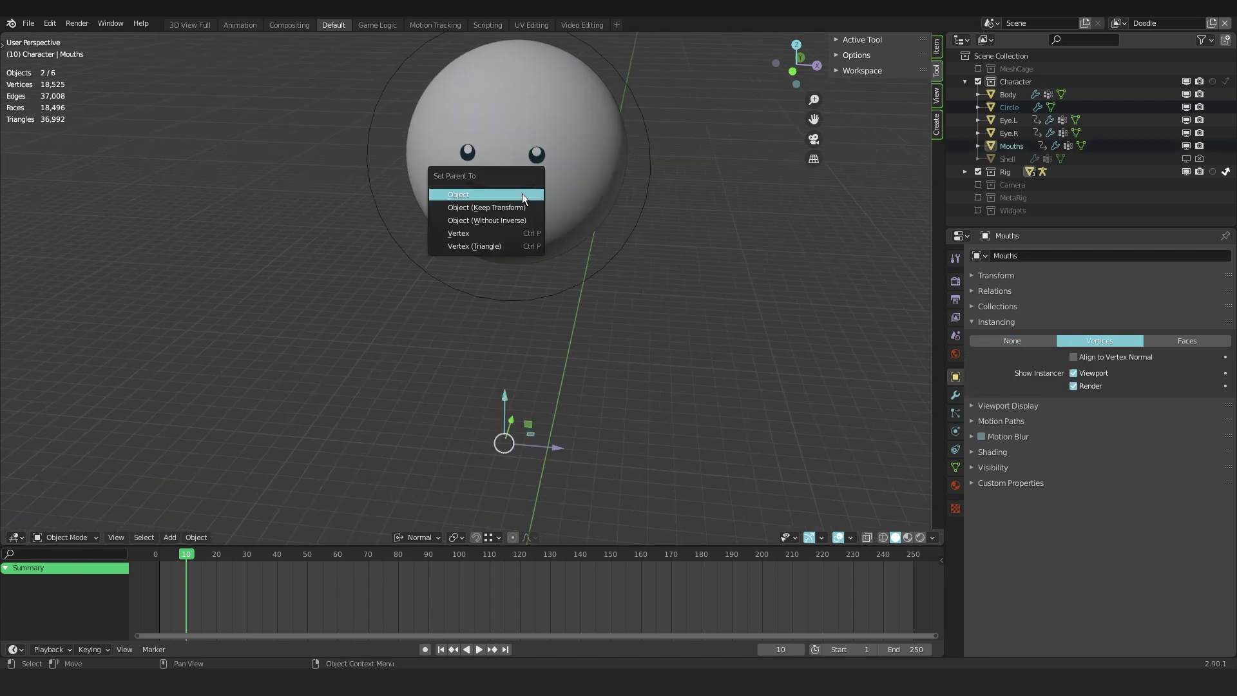
click(513, 194)
scroll(507, 191, down, 1)
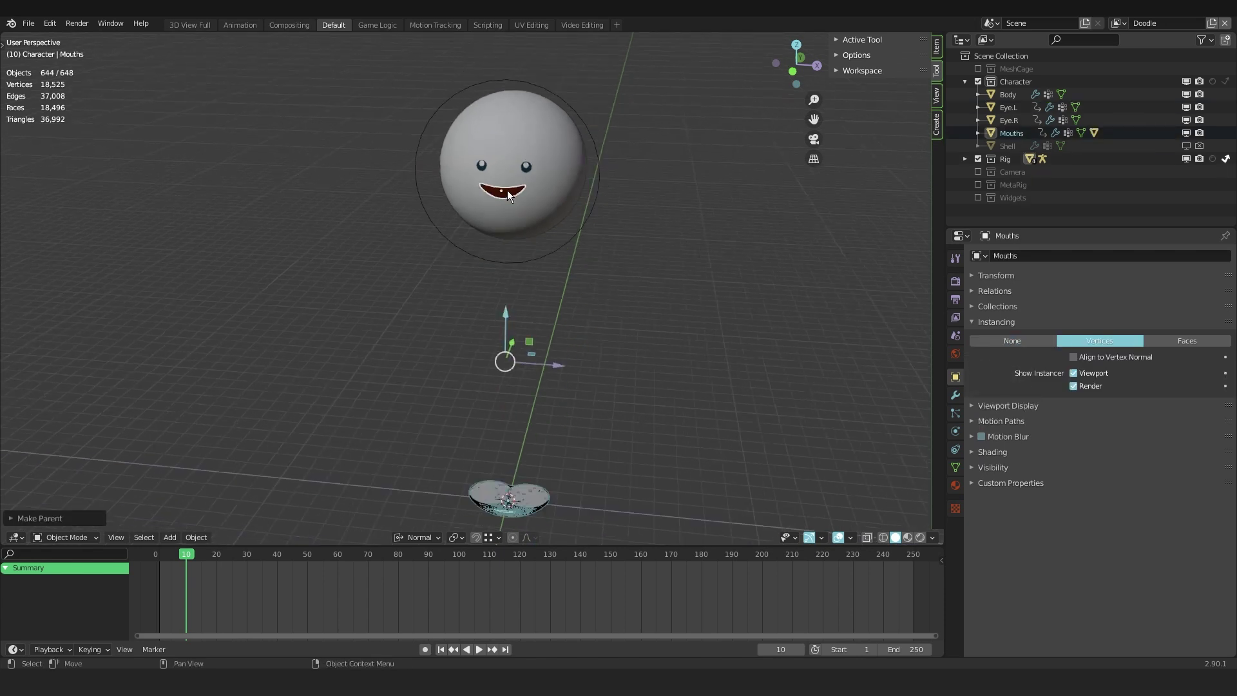
Scale the parent disc down repeatedly until its instances appear as small separate dots in the shape of the mouth.
click(517, 459)
scroll(524, 477, up, 4)
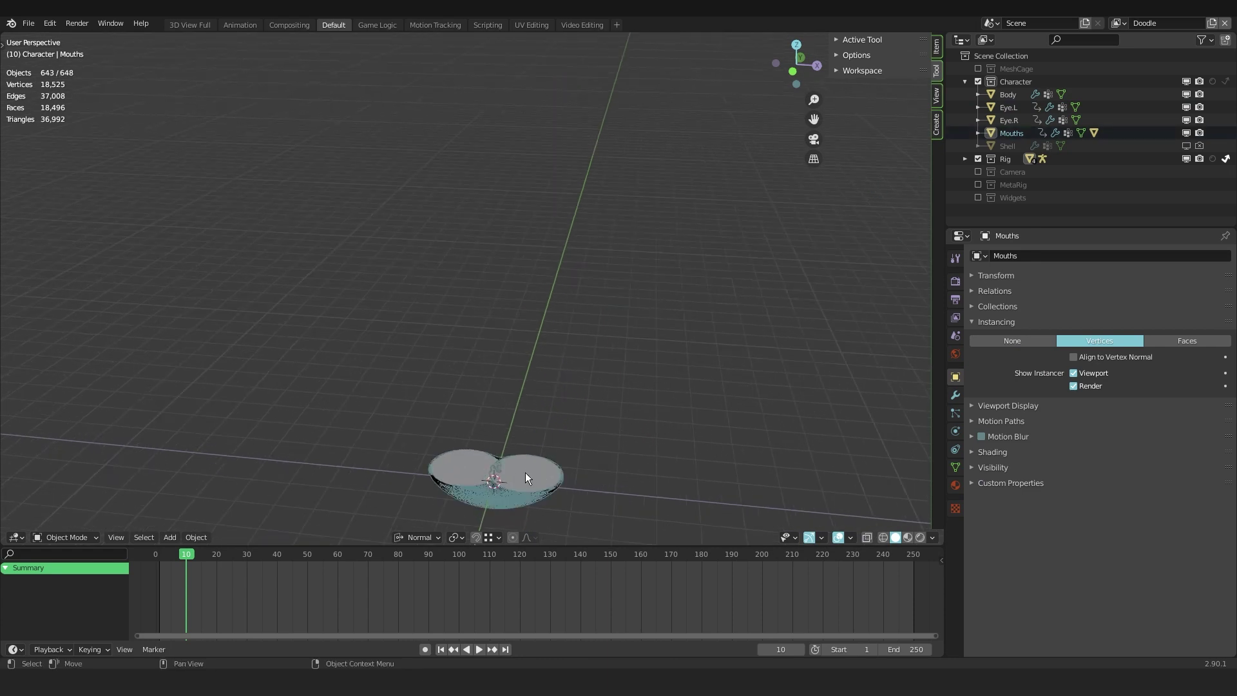
scroll(524, 473, up, 1)
middle_drag(524, 473, 521, 459)
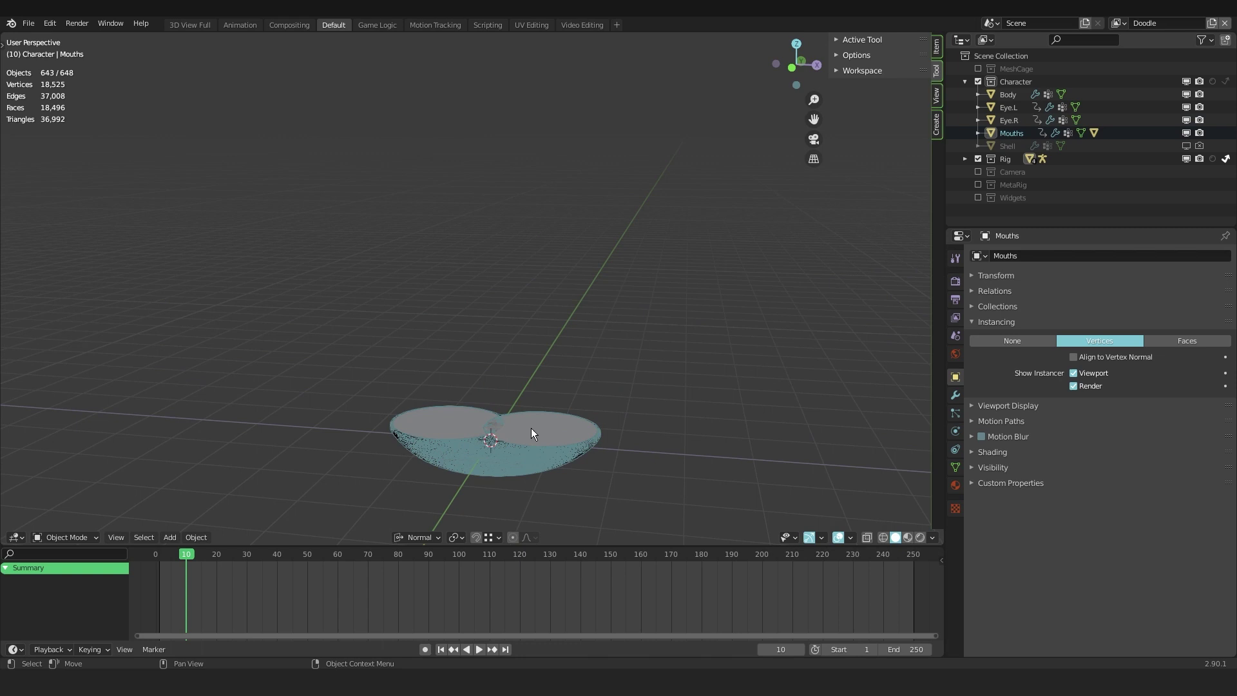
click(504, 437)
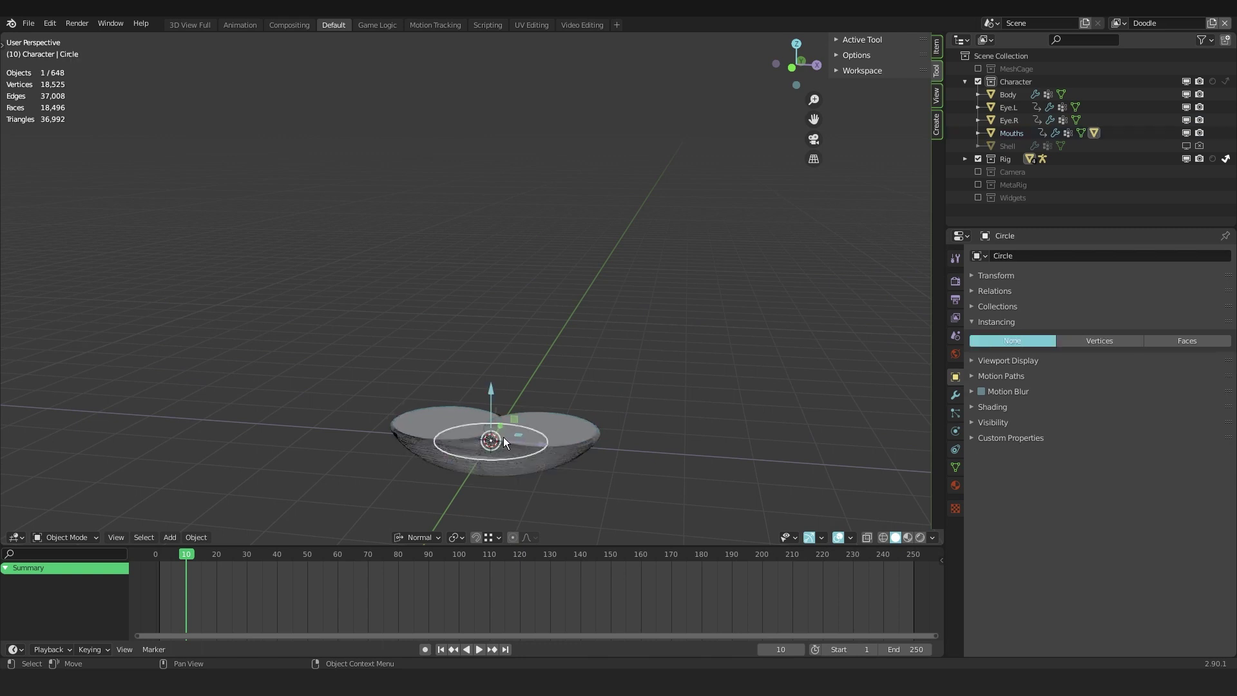
key(s)
click(562, 445)
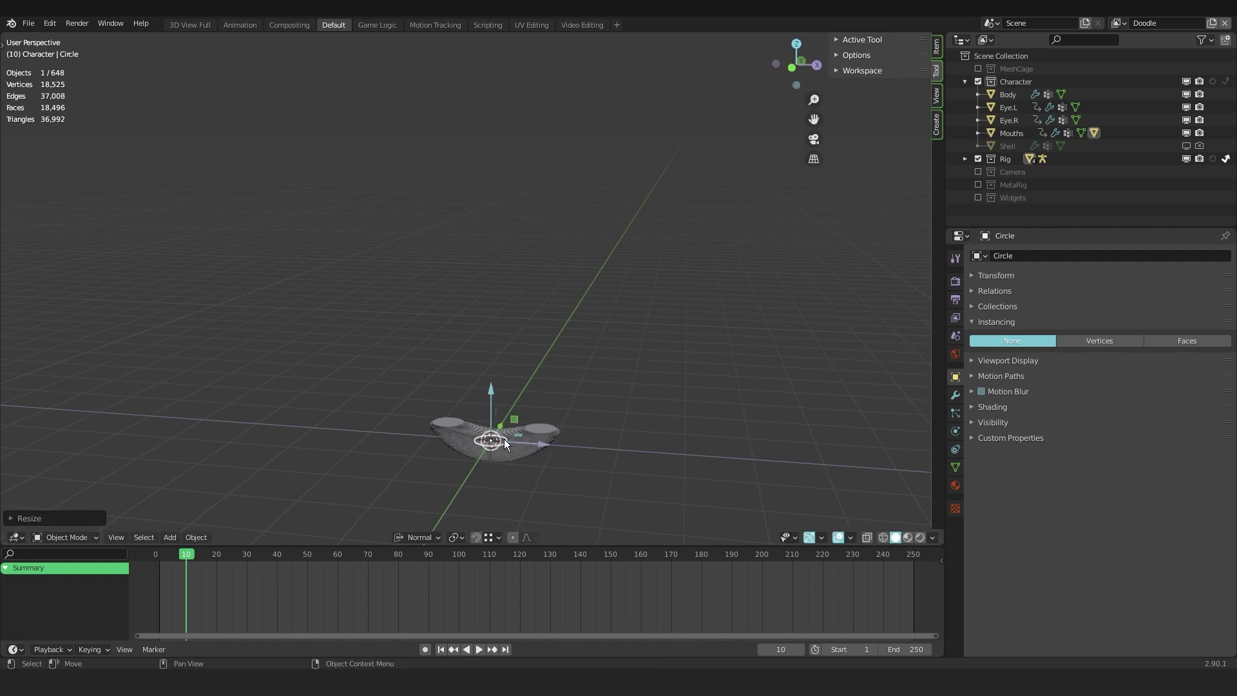
key(s)
click(634, 462)
middle_drag(634, 462, 513, 450)
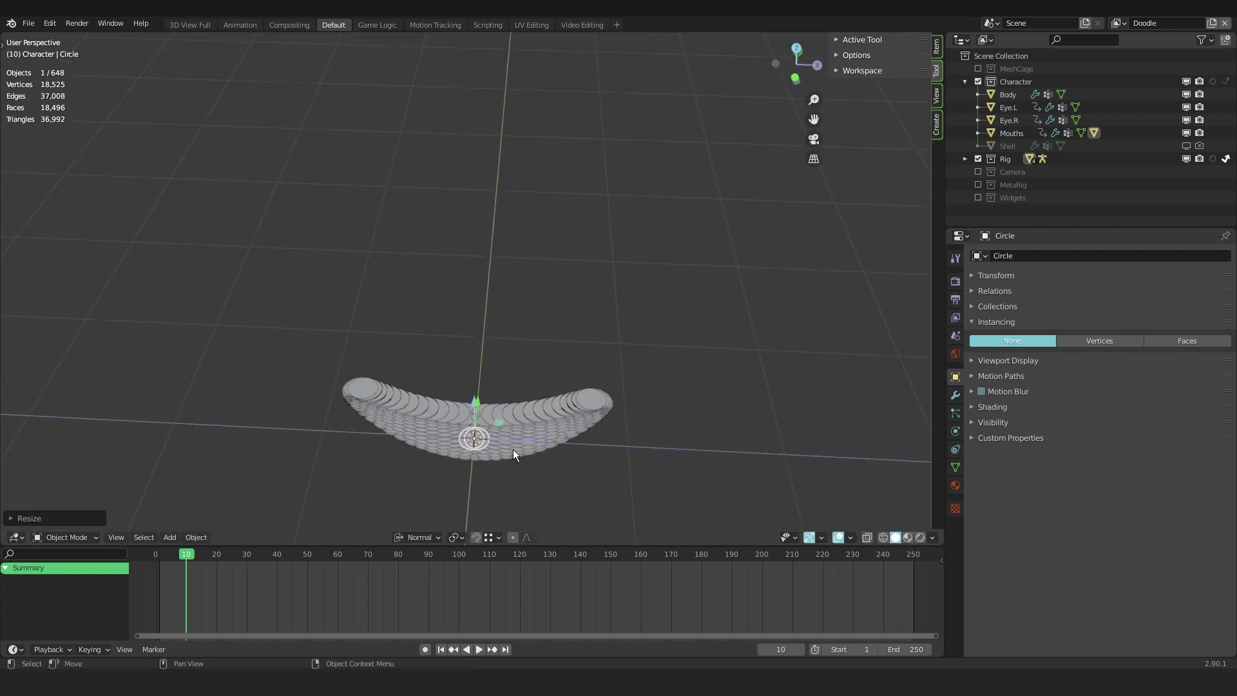
key(s)
click(592, 459)
middle_drag(592, 459, 505, 467)
key(s)
click(589, 427)
middle_drag(589, 426, 658, 440)
key(s)
click(594, 440)
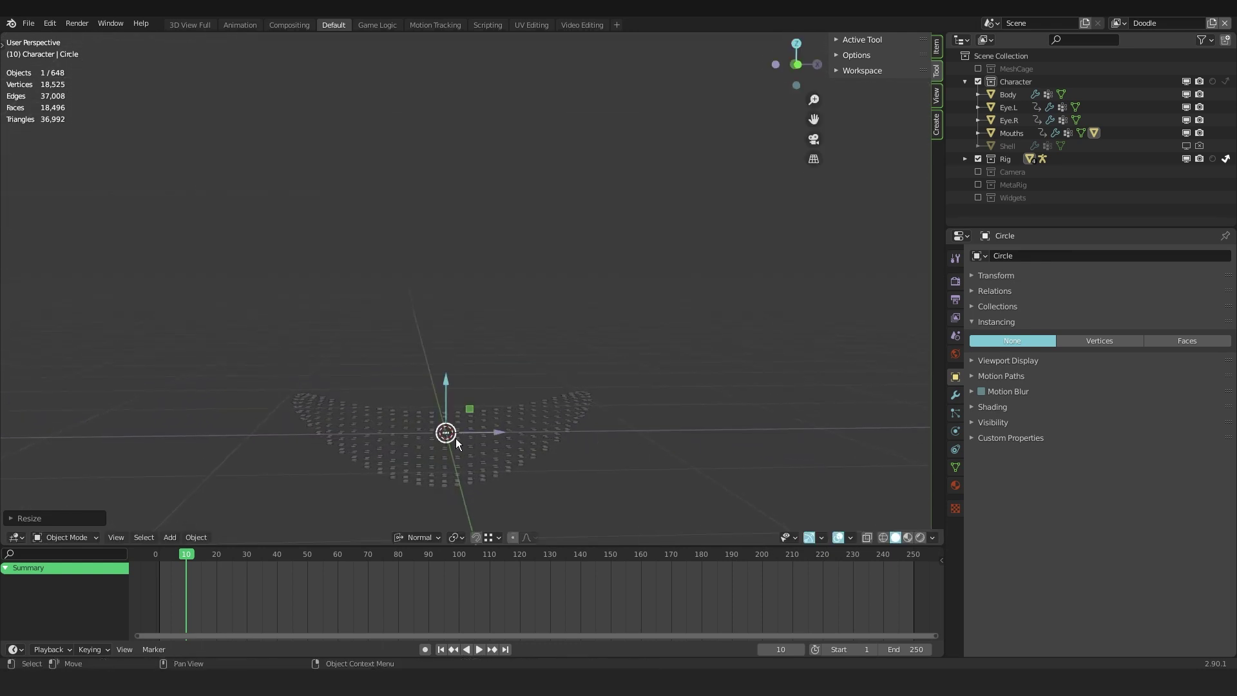
Rotate the disc 90 degrees about the X axis so its instances stand upright.
middle_drag(455, 438, 503, 438)
text(rx9)
key(Return)
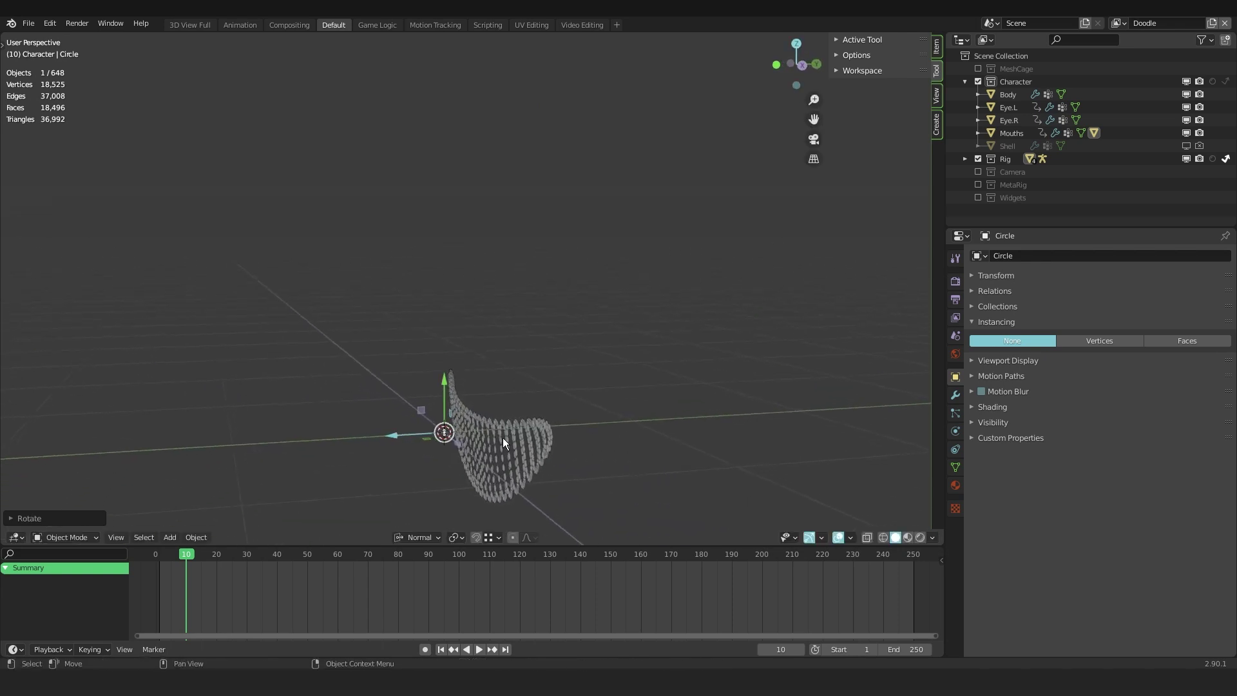
key(KP_Decimal)
scroll(513, 369, down, 10)
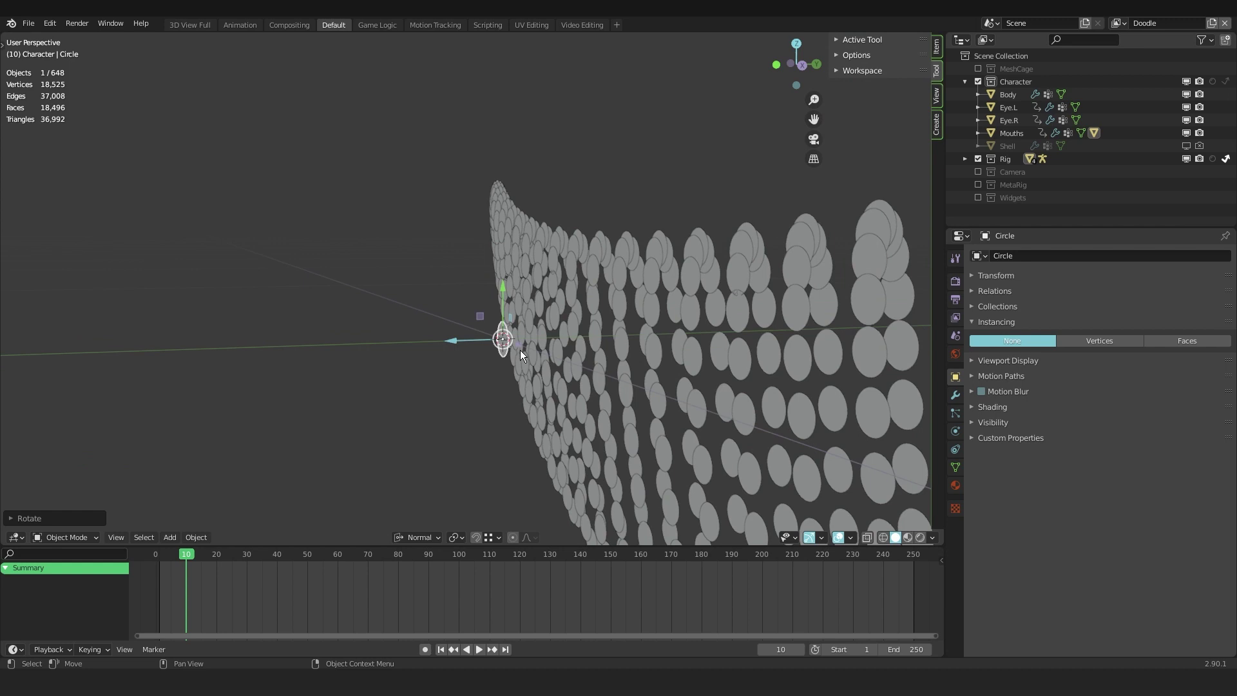
middle_drag(521, 350, 799, 352)
Select the Mouths object on the face and snap the 3D cursor to it.
shift+middle_drag(506, 71, 509, 335)
key(ctrl+z)
click(559, 161)
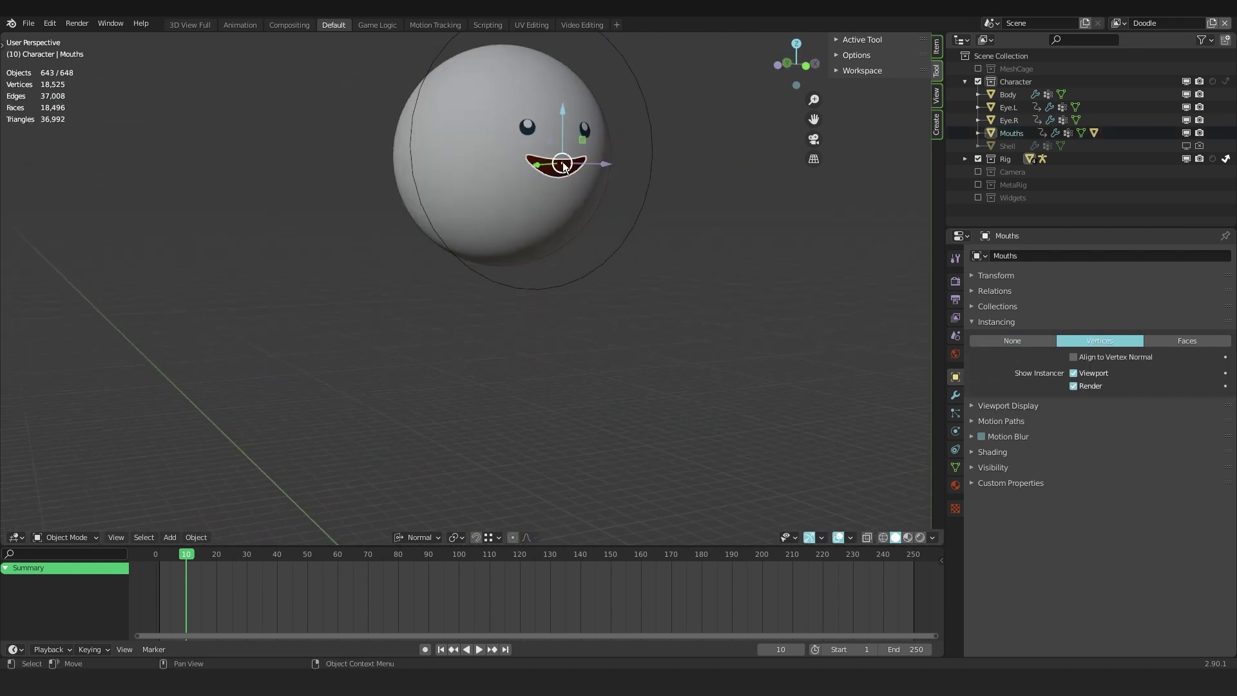
key(shift+s)
click(566, 243)
shift+middle_drag(568, 303, 567, 97)
middle_drag(542, 129, 571, 133)
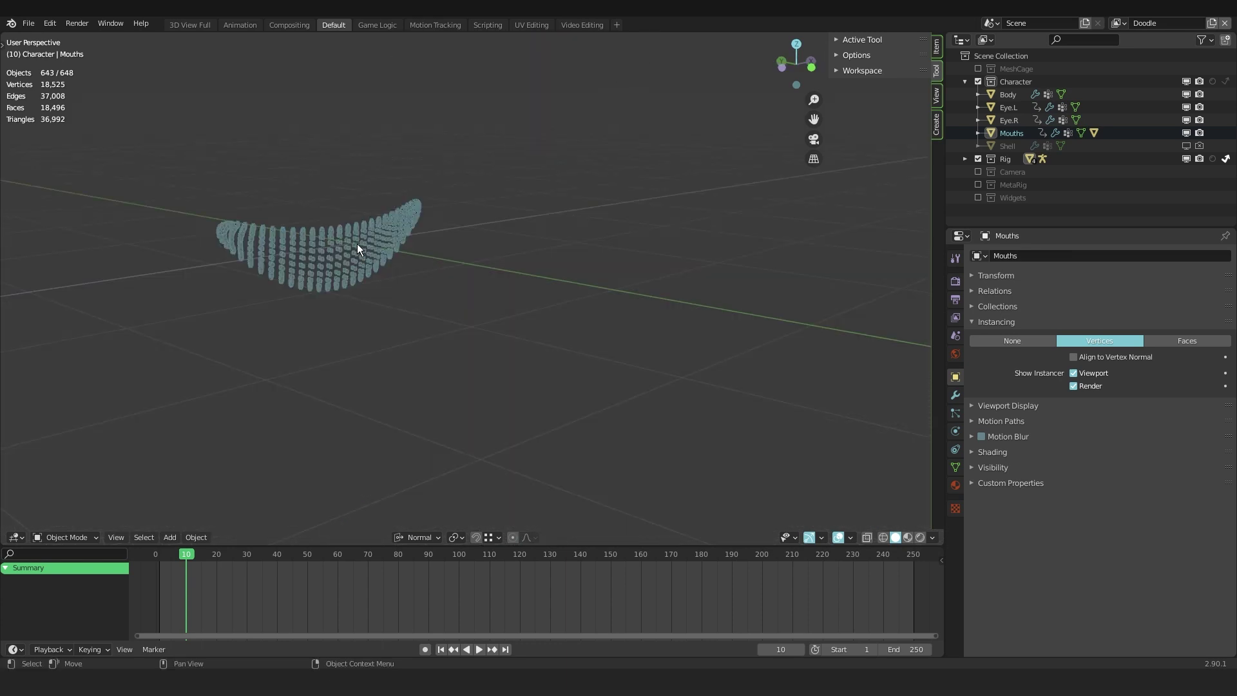
Select the original disc and move it to the Character collection.
click(357, 244)
key(m)
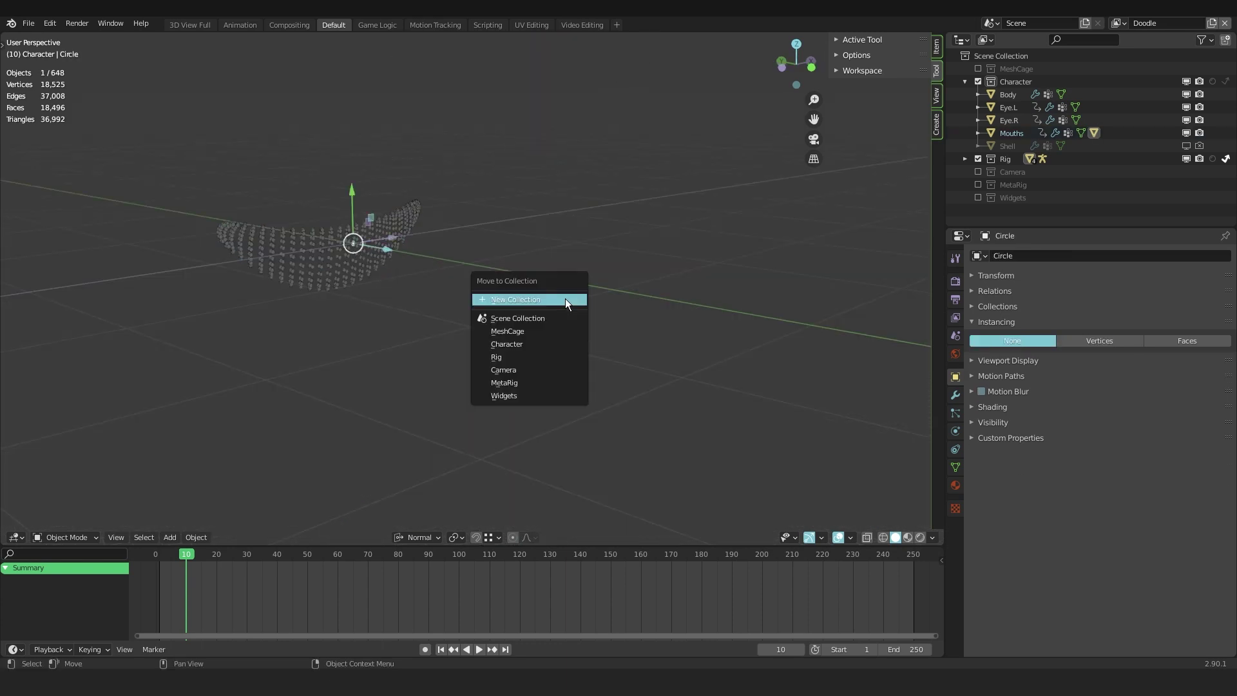
click(524, 346)
Expand the Mouths hierarchy and rename its child disc to Led.
click(978, 133)
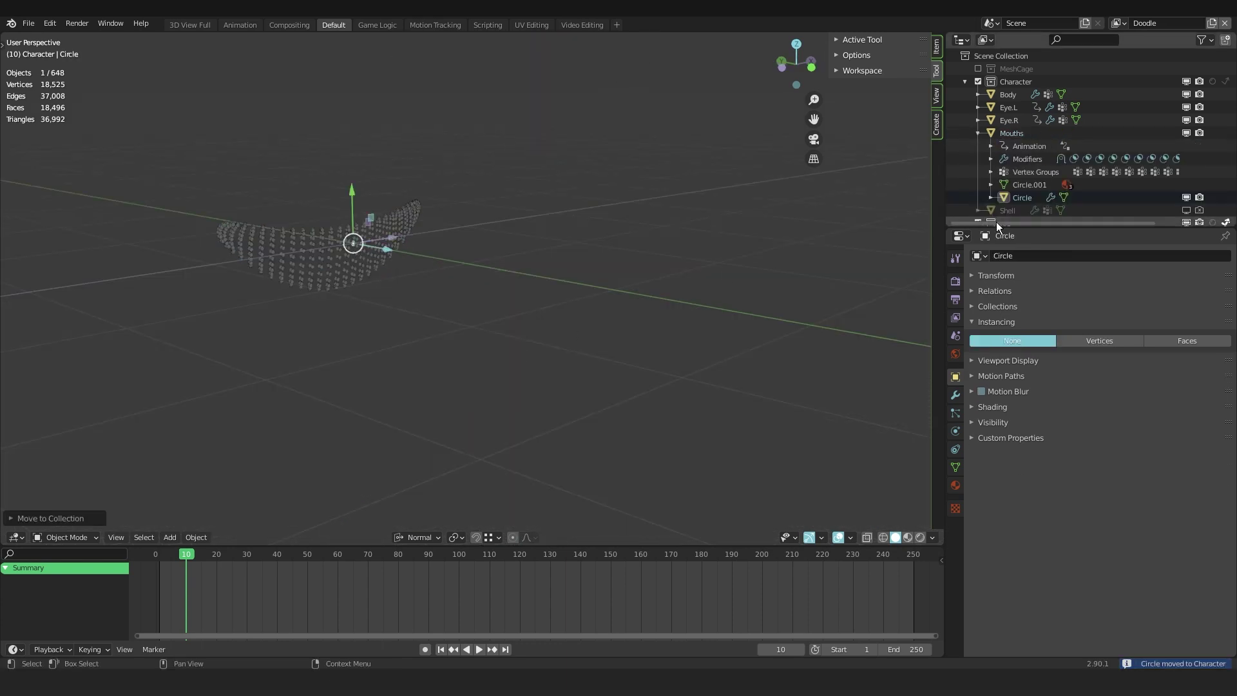
double_click(1019, 198)
text(Led)
key(Return)
Snap the Led disc to the 3D cursor so its instances line up with the mouth.
shift+middle_drag(369, 208, 412, 280)
key(shift+s)
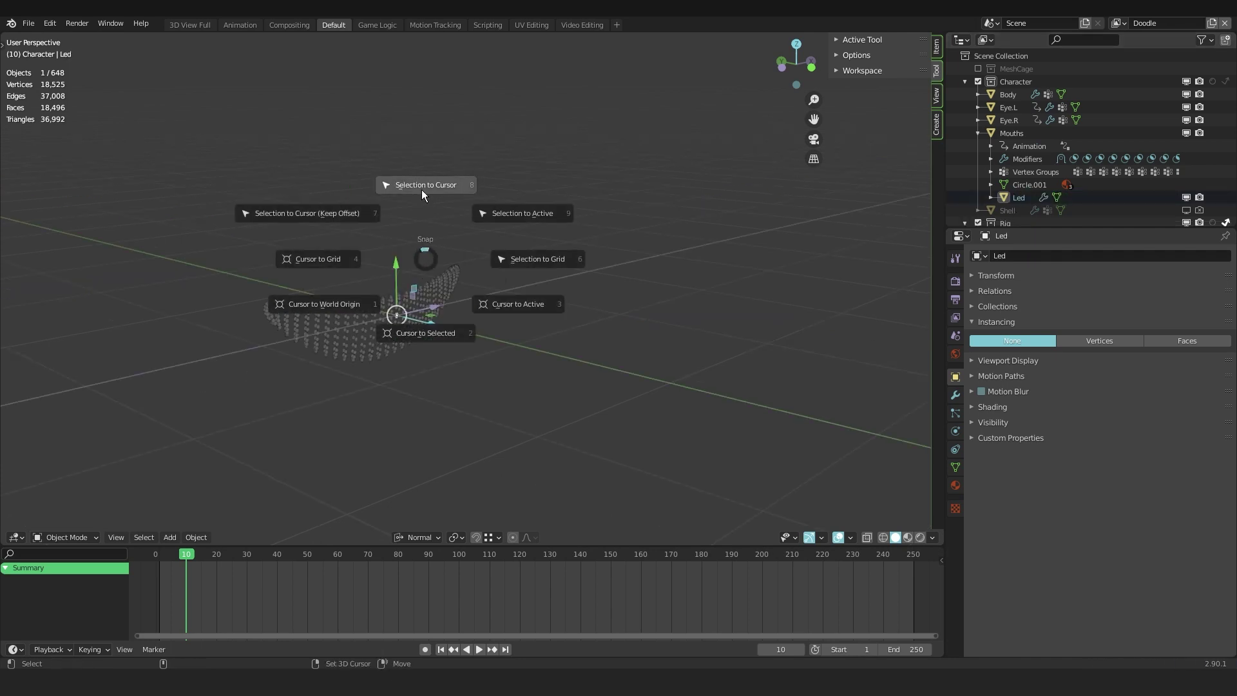
click(420, 188)
key(KP_Decimal)
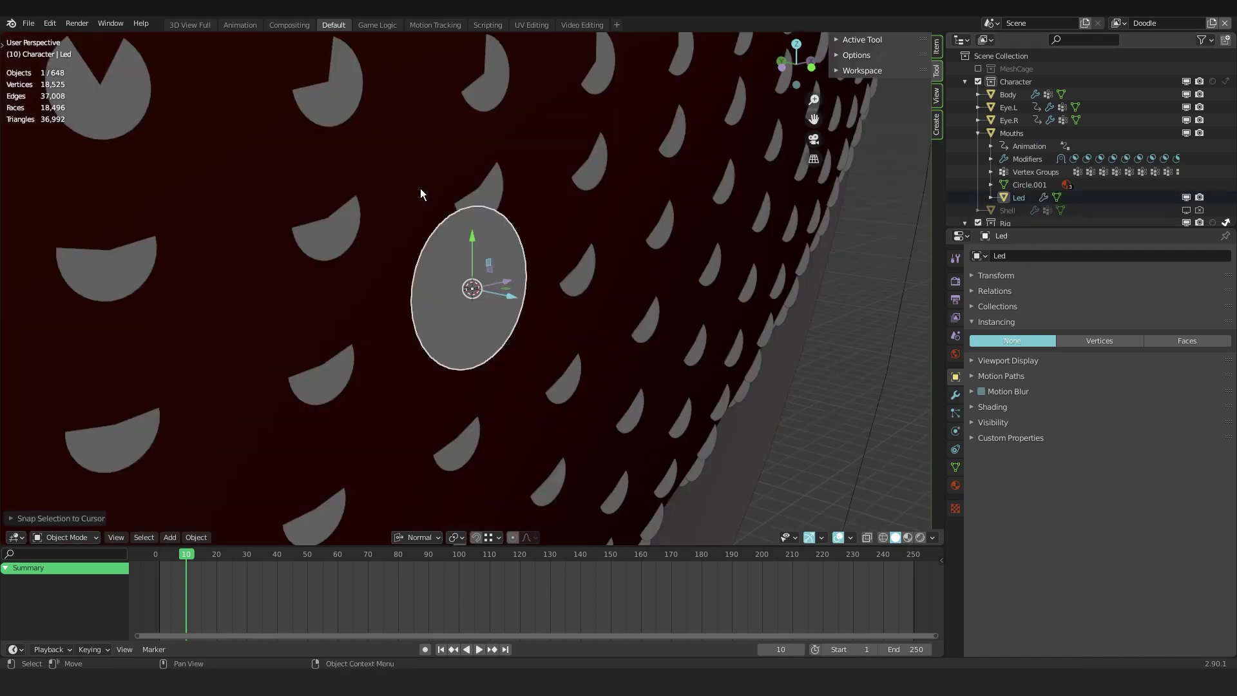
scroll(452, 210, down, 5)
middle_drag(547, 208, 496, 199)
scroll(513, 183, up, 1)
scroll(600, 198, down, 9)
Trackball-rotate the FaceCTRL bone to test how the disc instances follow the mouth around the head.
click(747, 221)
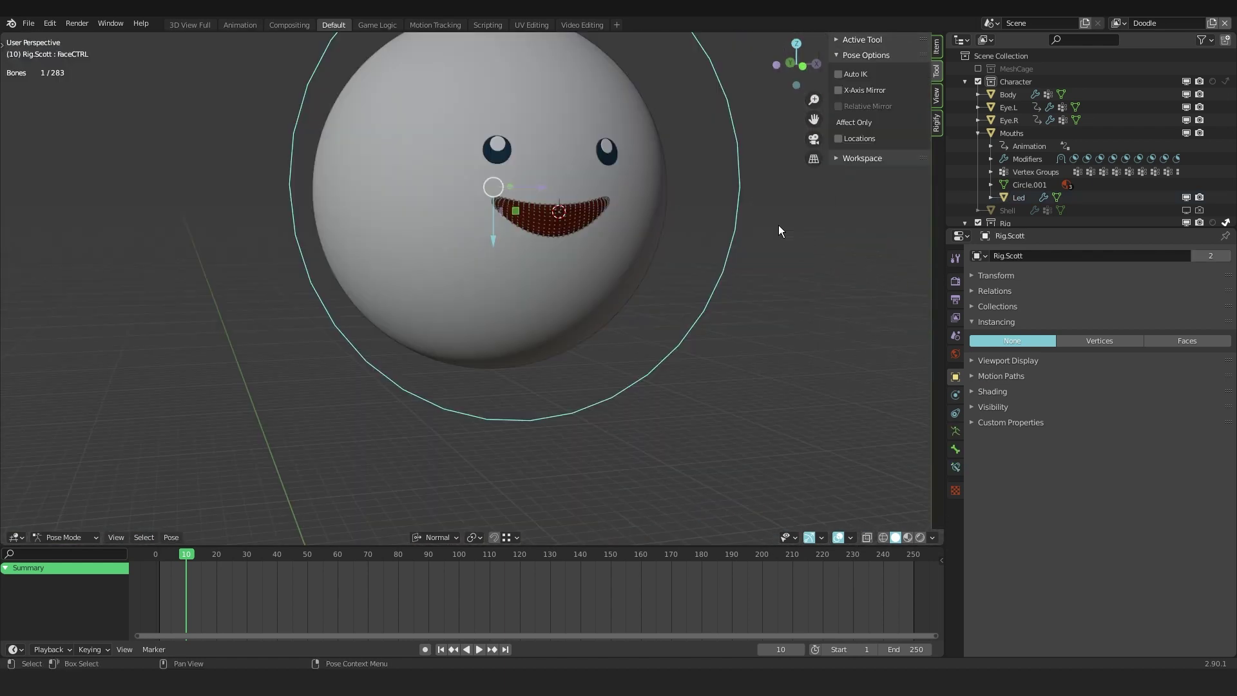
key(r)
key(r)
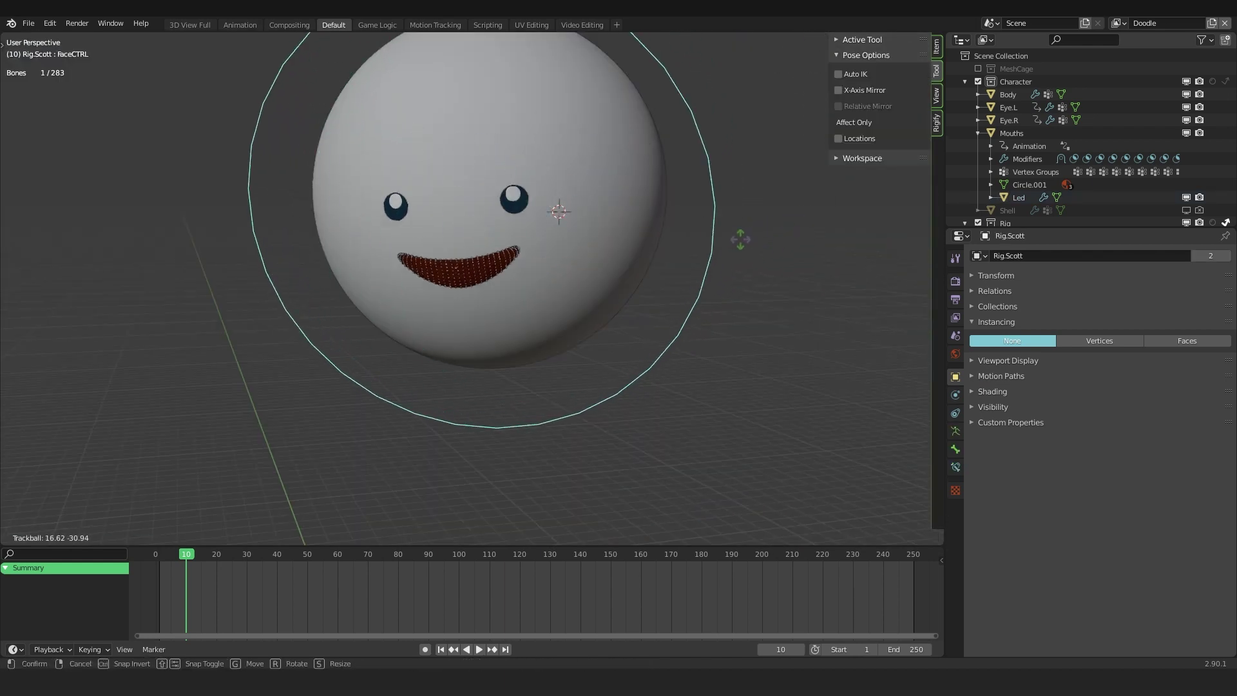
click(600, 230)
scroll(564, 214, up, 6)
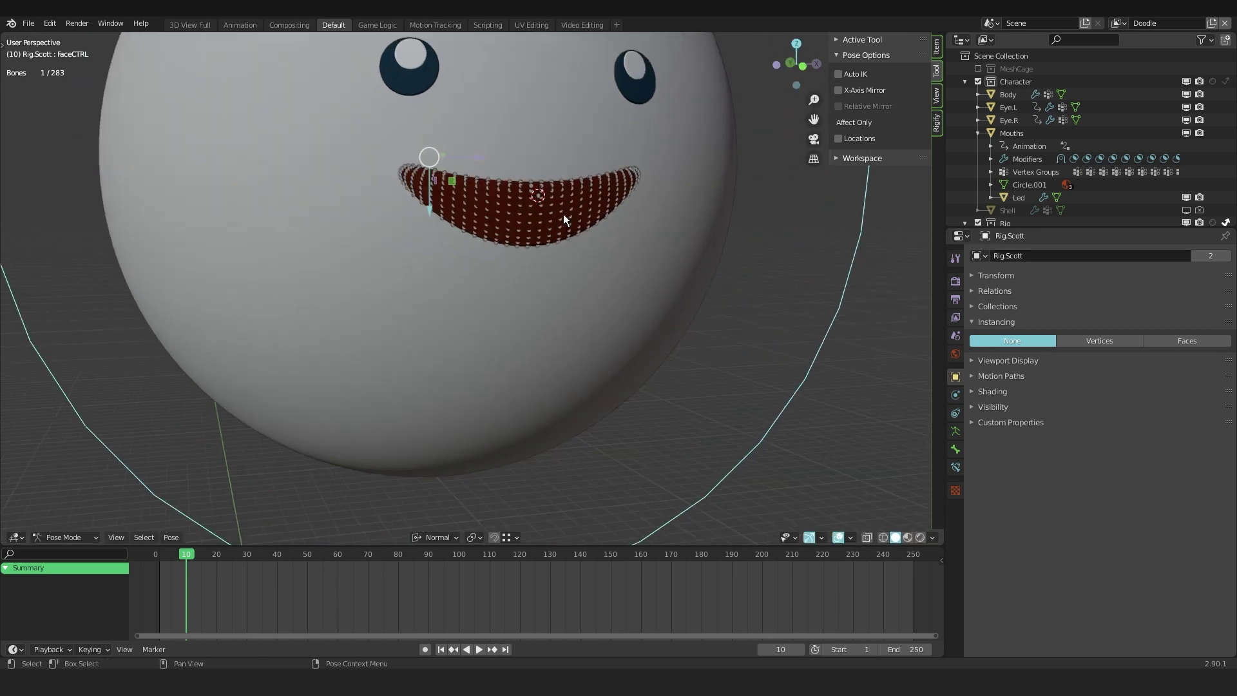
scroll(546, 217, down, 6)
Show the rig's custom properties and raise Mouths one value at a time to 5 to try the expressions.
click(956, 431)
click(1156, 552)
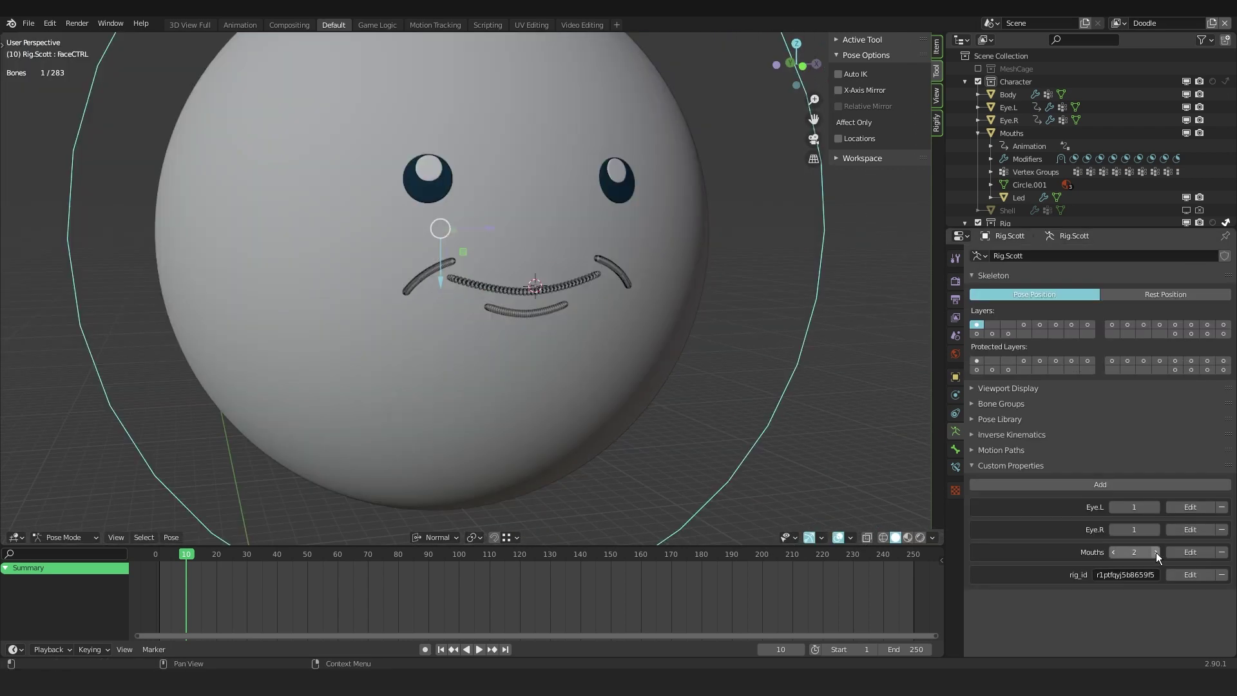
scroll(601, 288, up, 5)
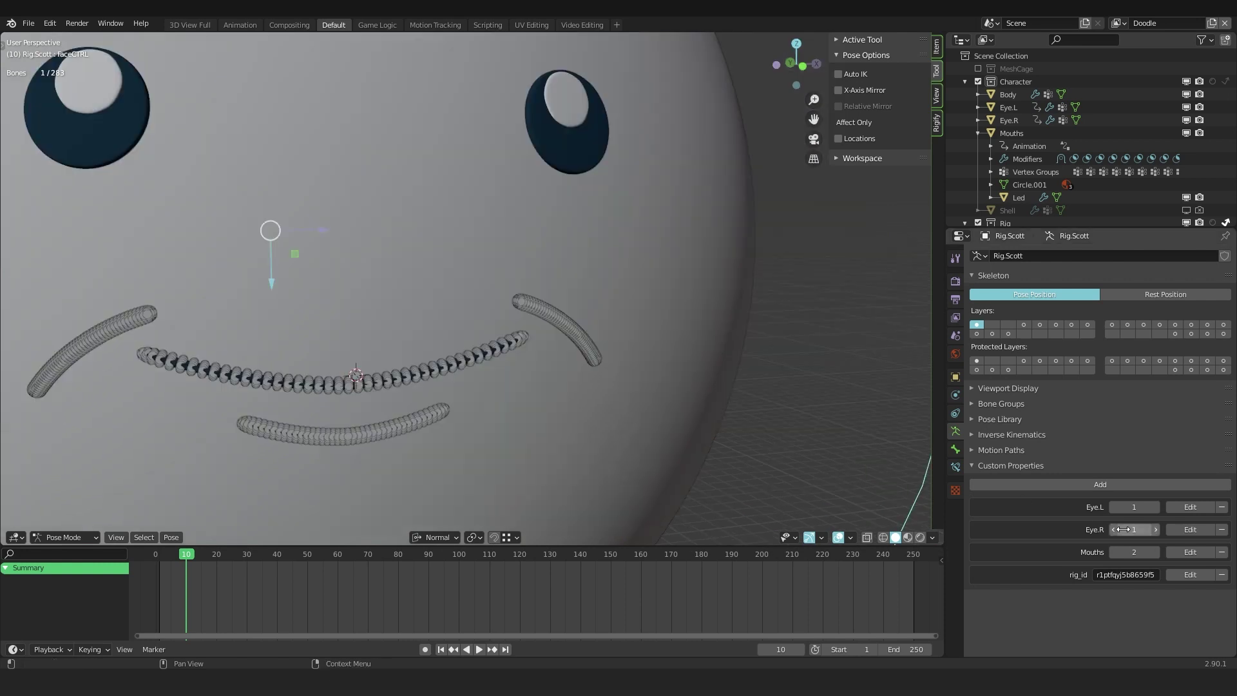
click(1155, 553)
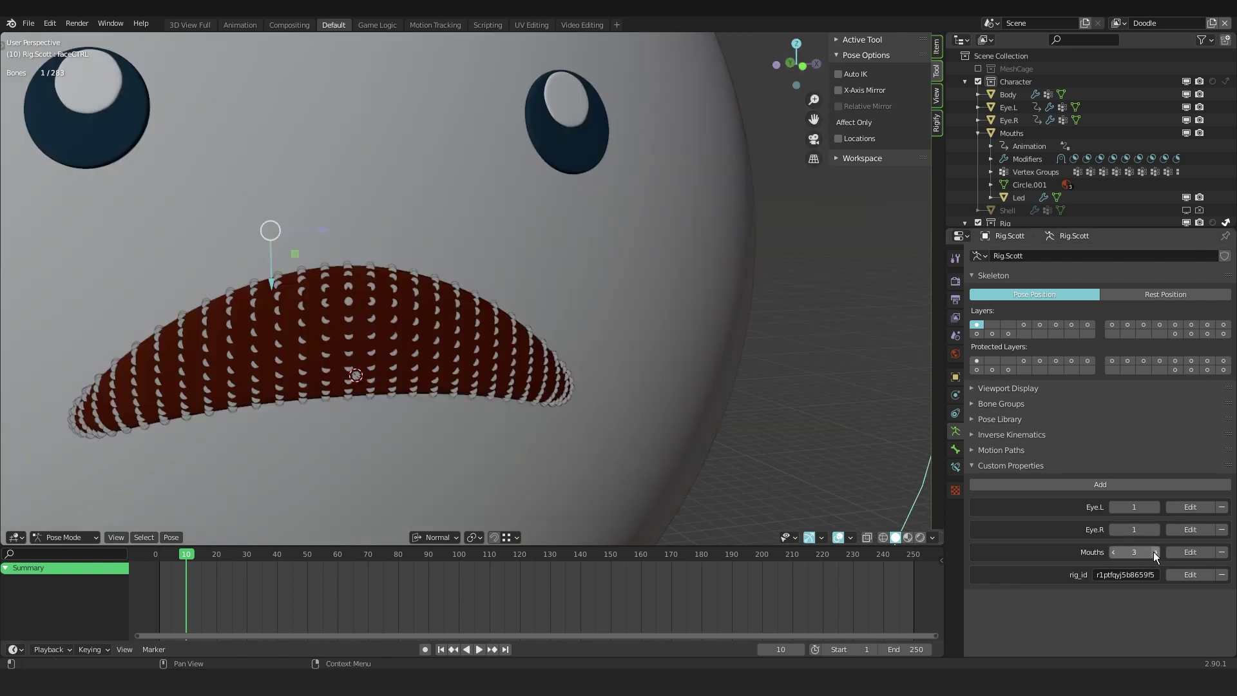
click(1154, 552)
click(1155, 552)
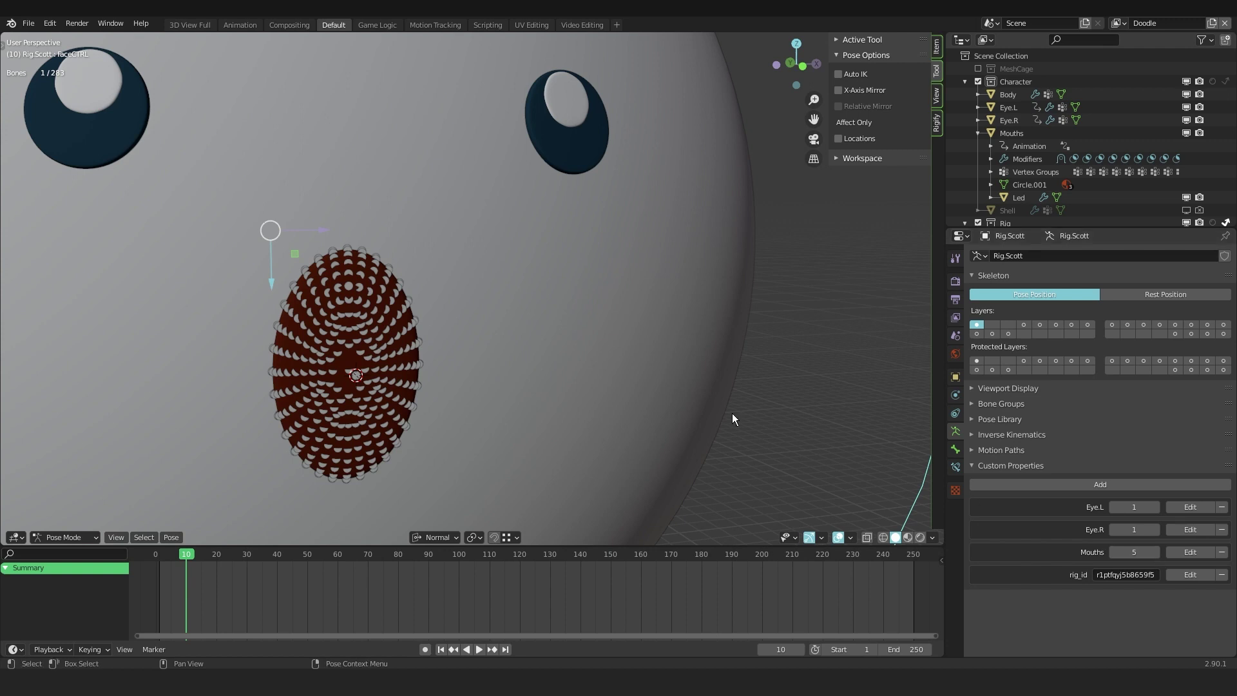
scroll(461, 373, down, 3)
Replace the timeline with an enlarged Shader Editor and create a material named Led on the Led disc.
click(431, 315)
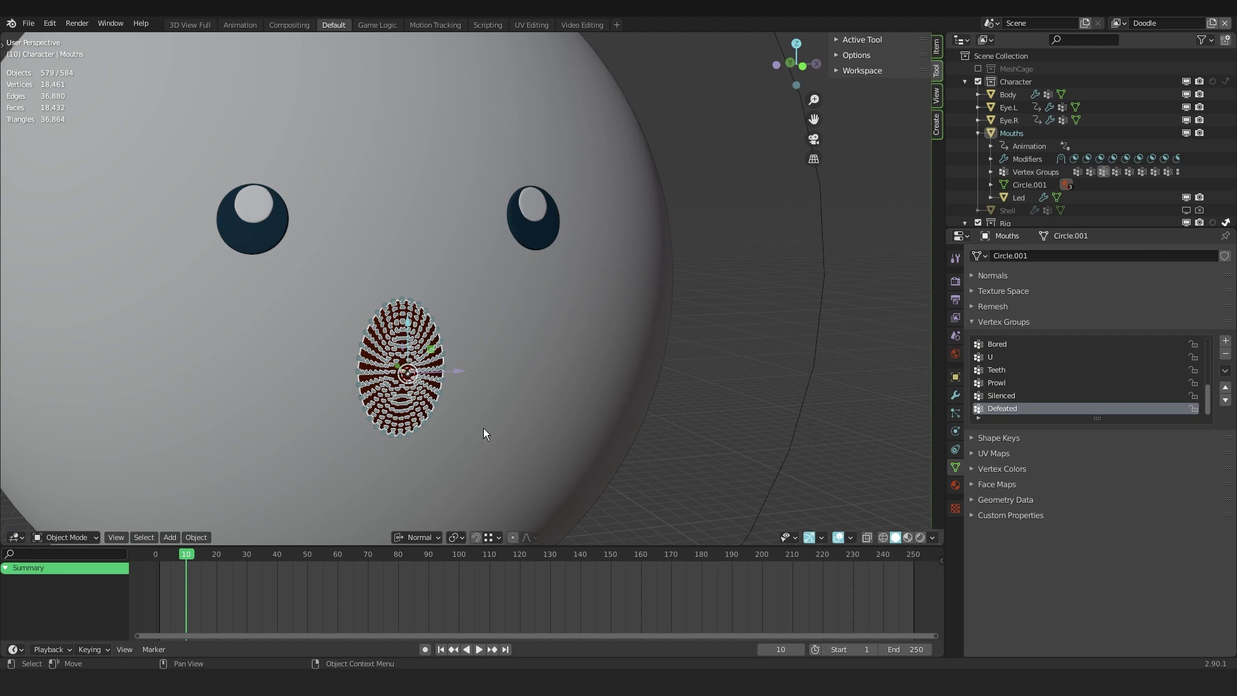
drag(599, 544, 573, 399)
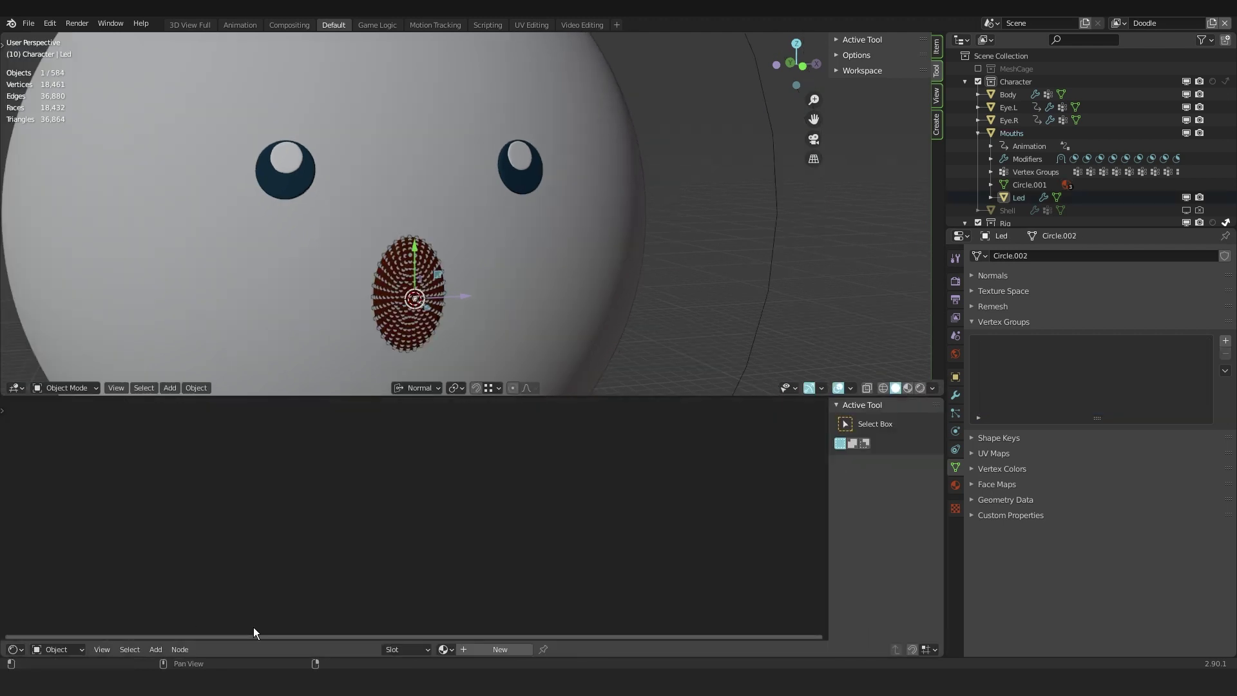
click(486, 649)
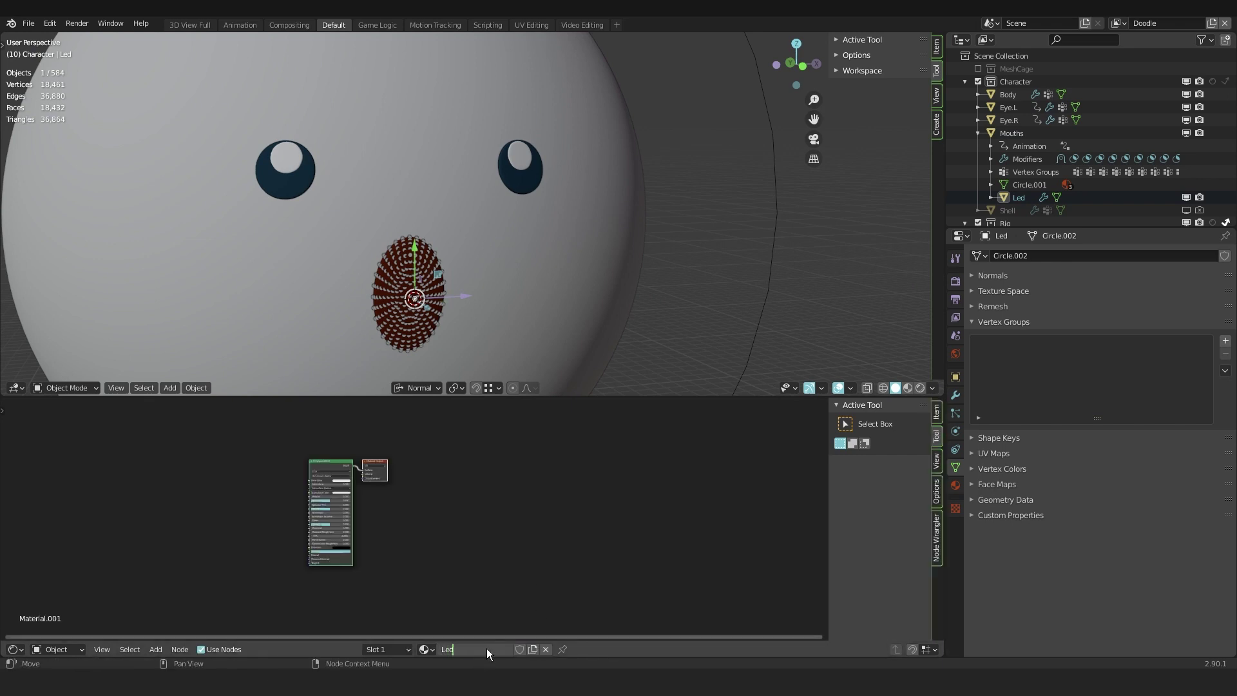
text(Led)
key(Return)
Replace the Led material's Principled BSDF with an Emission shader connected to the Material Output's Surface.
scroll(384, 544, up, 3)
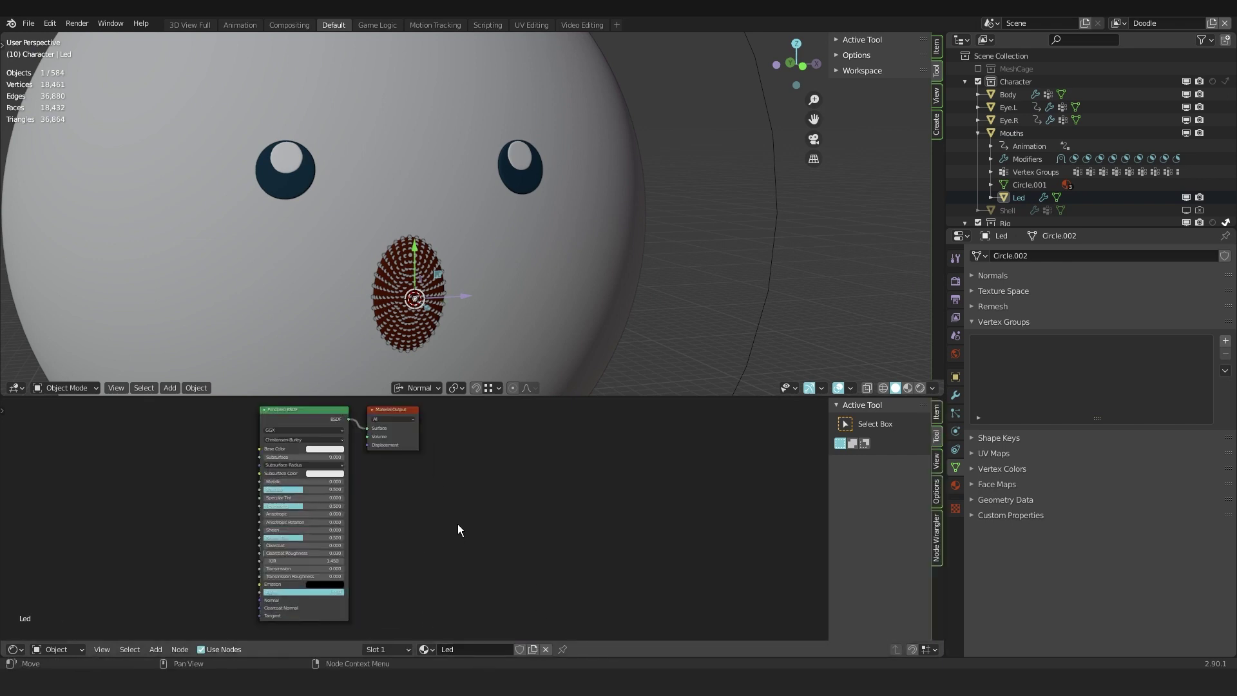
key(Home)
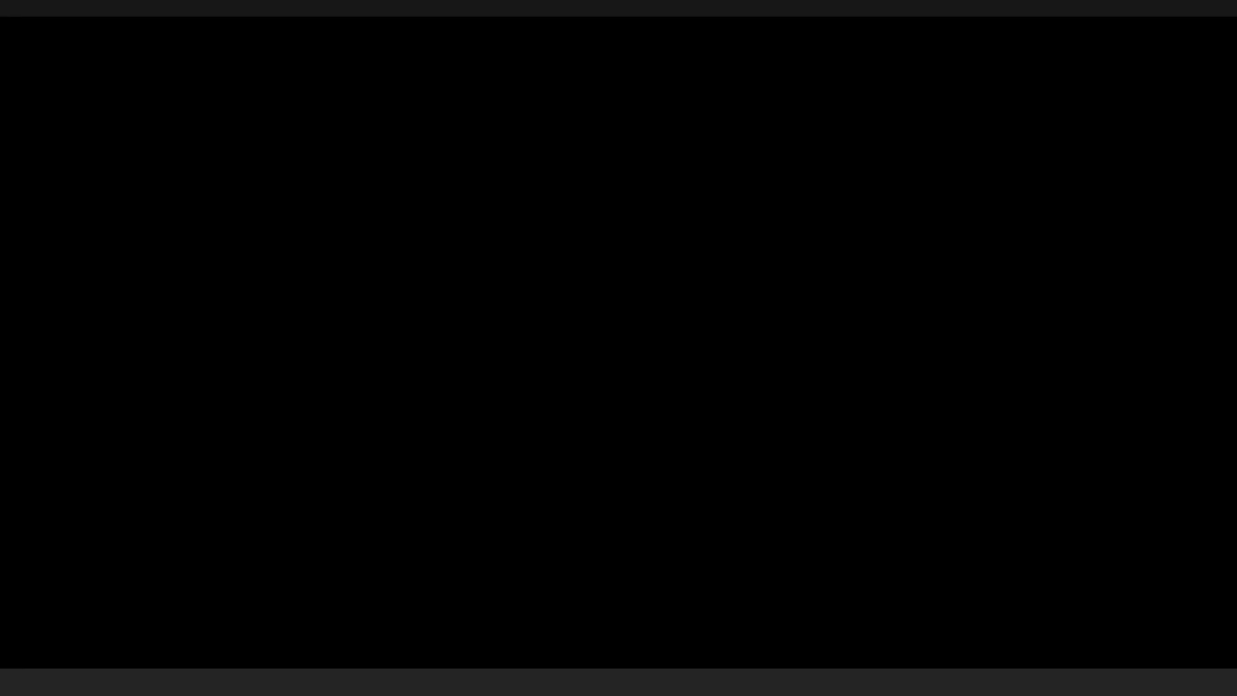
key(shift+a)
mouse_move(303, 543)
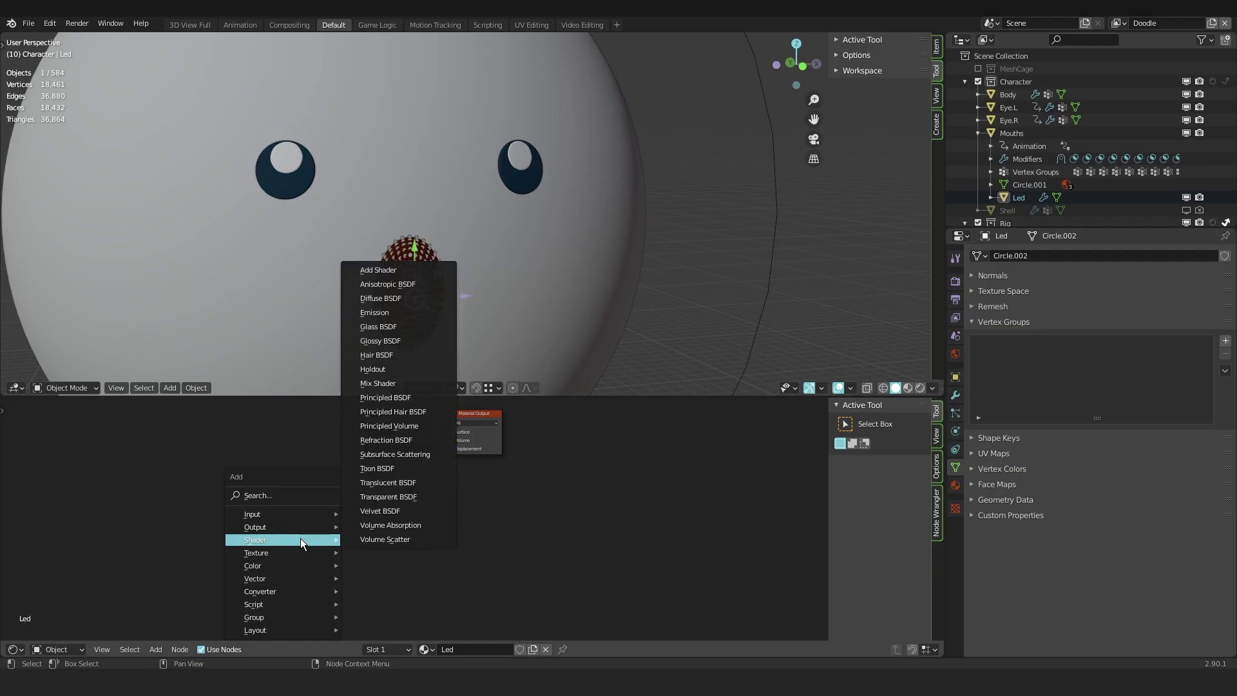
key(e)
click(337, 430)
middle_drag(450, 441, 450, 500)
scroll(450, 500, up, 4)
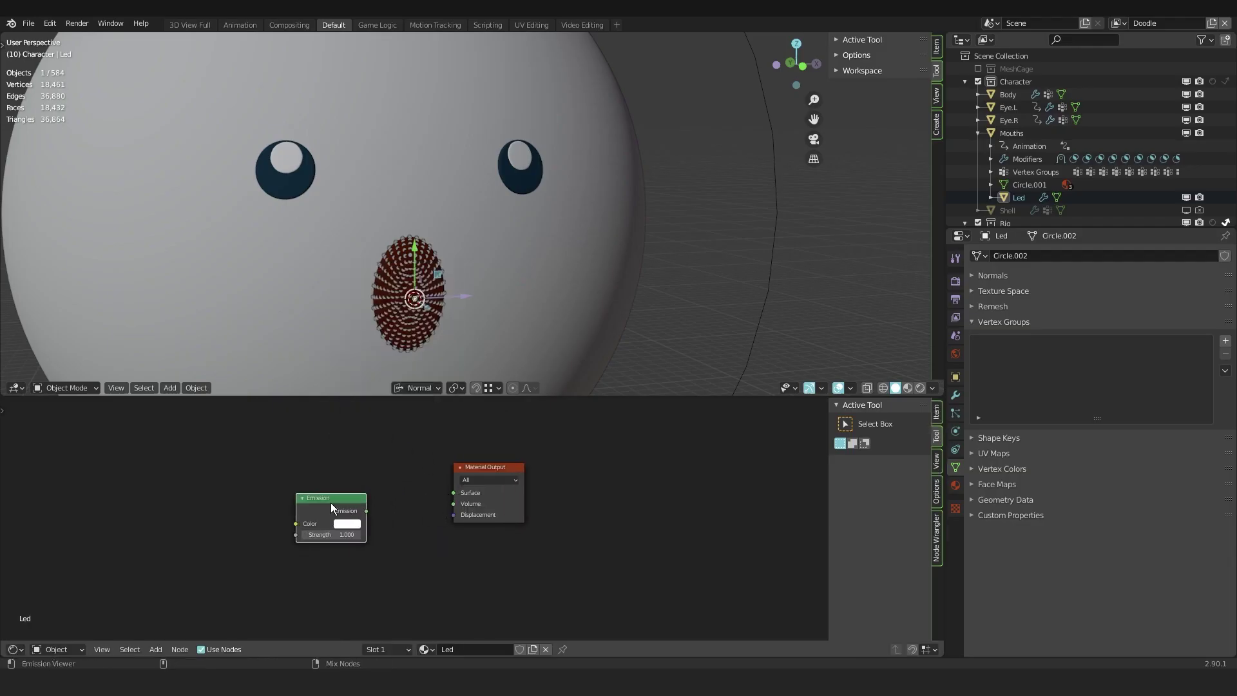
ctrl+shift+click(332, 509)
scroll(316, 517, down, 1)
middle_drag(278, 503, 381, 505)
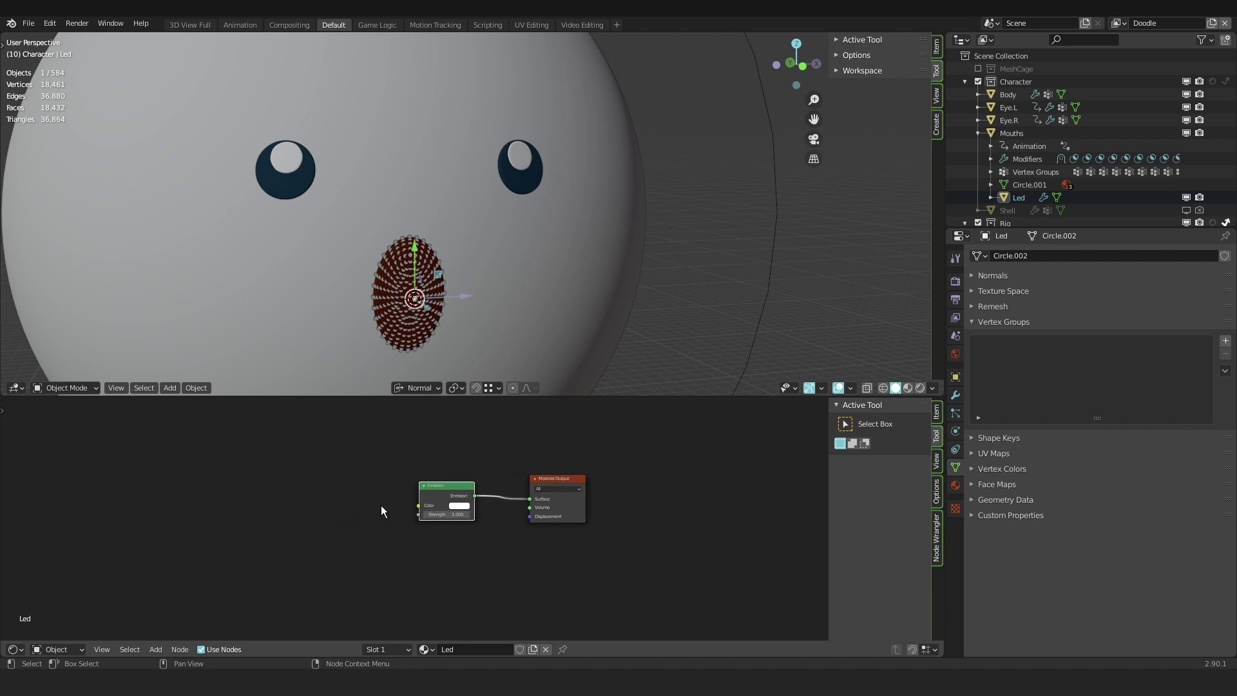
Save the file and switch the viewport to rendered shading to check the mouth, selecting the Mouths object.
key(ctrl+s)
key(z)
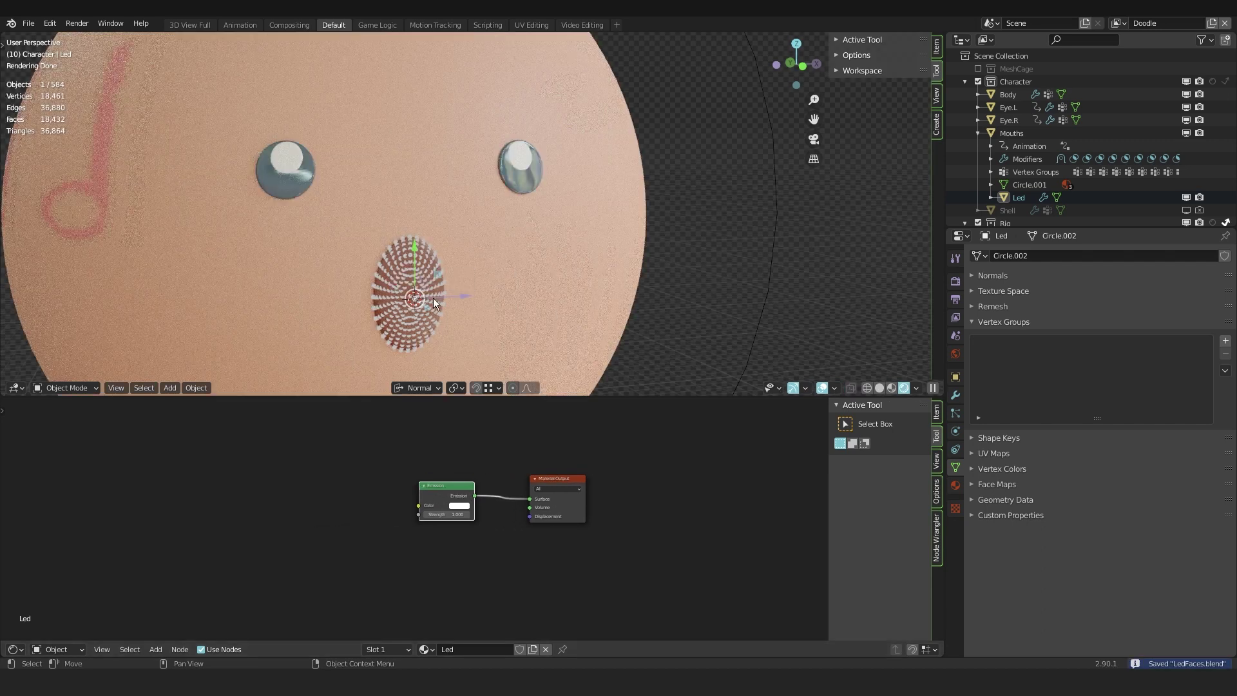
click(434, 268)
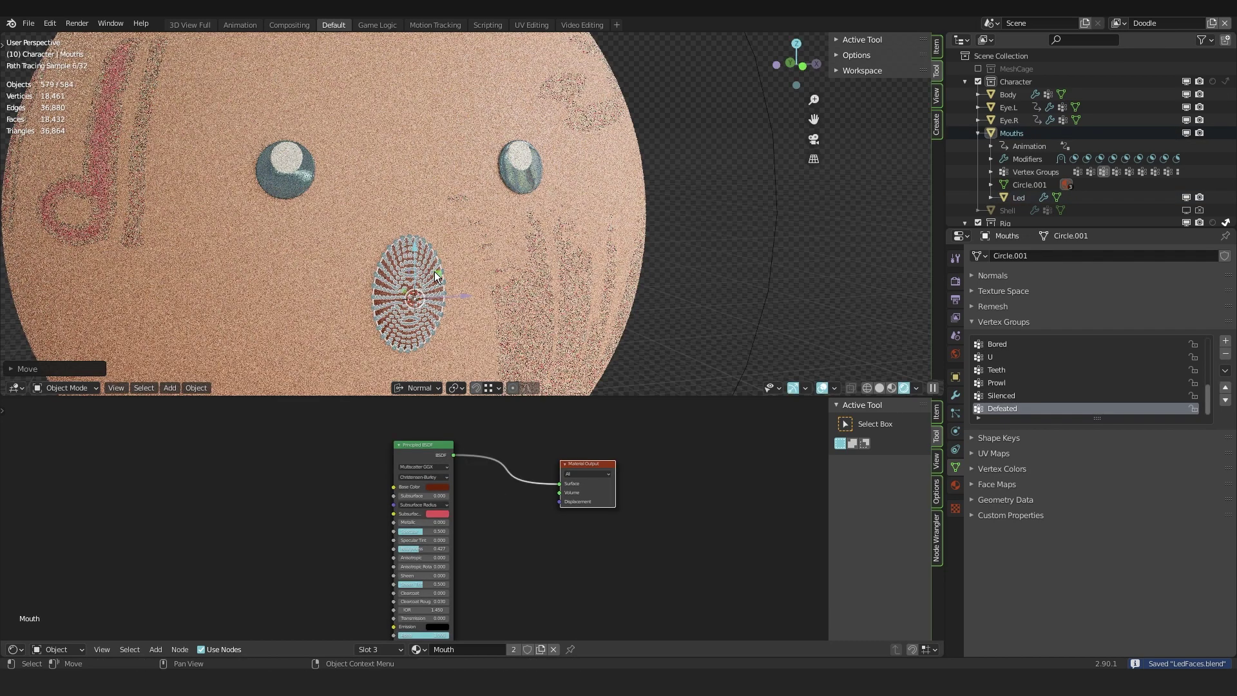
Turn off showing the Mouths instancer in the viewport so only the instanced discs are displayed.
click(956, 379)
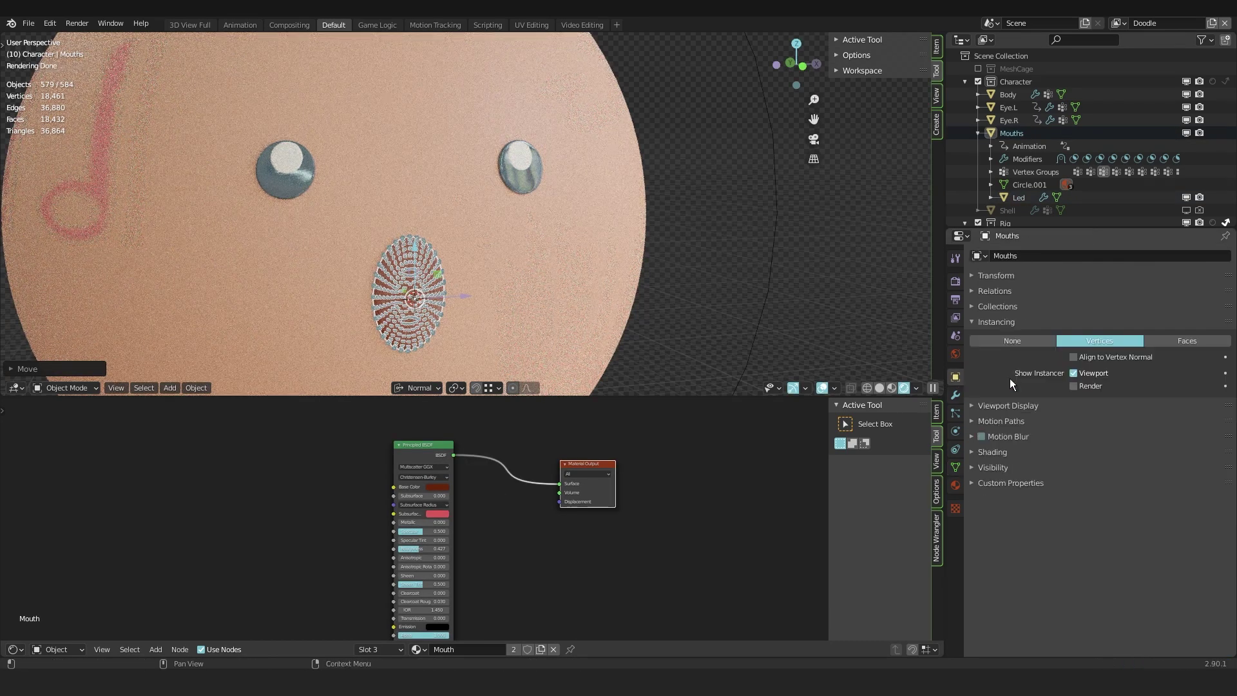
click(1084, 378)
scroll(427, 290, up, 2)
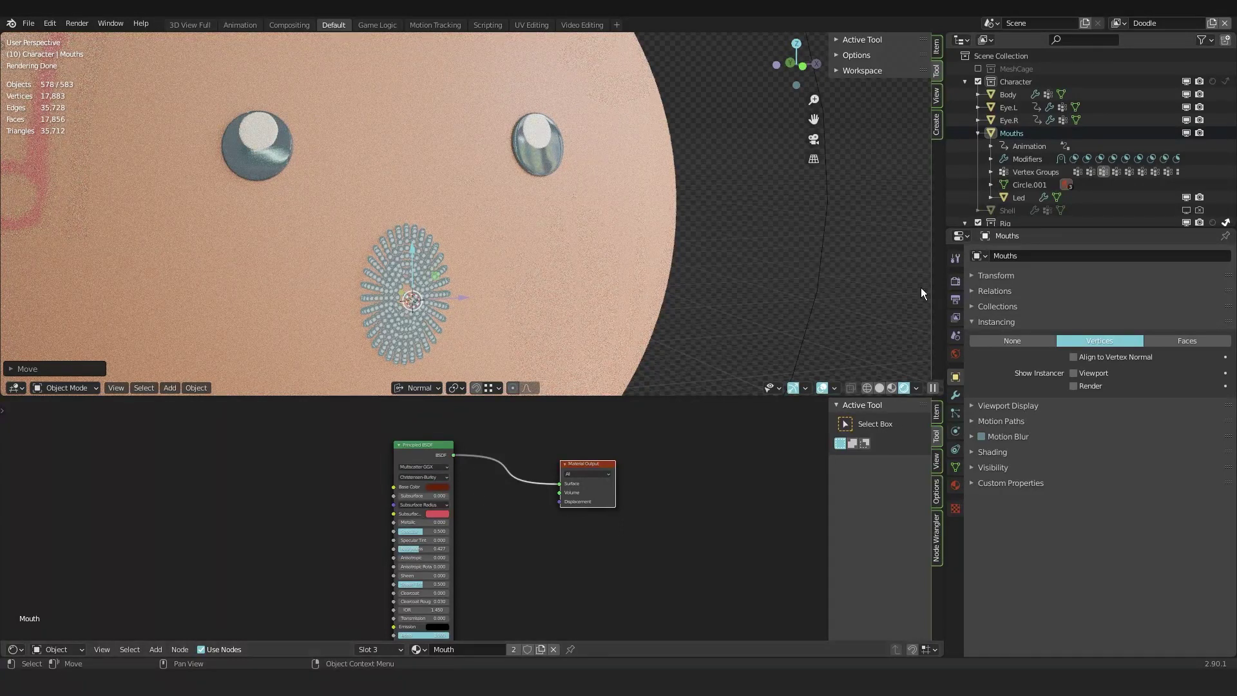
Add a Blackbody node to the Led material and connect it to the Emission shader's Color.
click(1003, 196)
scroll(429, 497, up, 1)
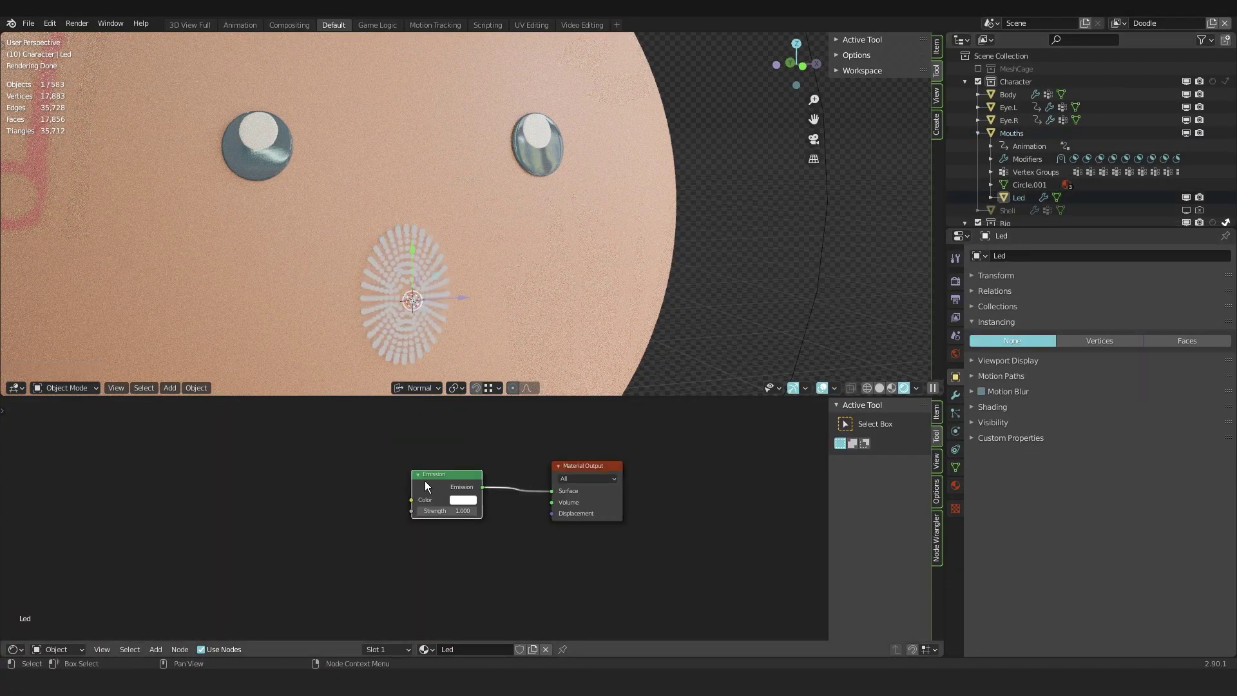
scroll(355, 477, down, 1)
key(shift+a)
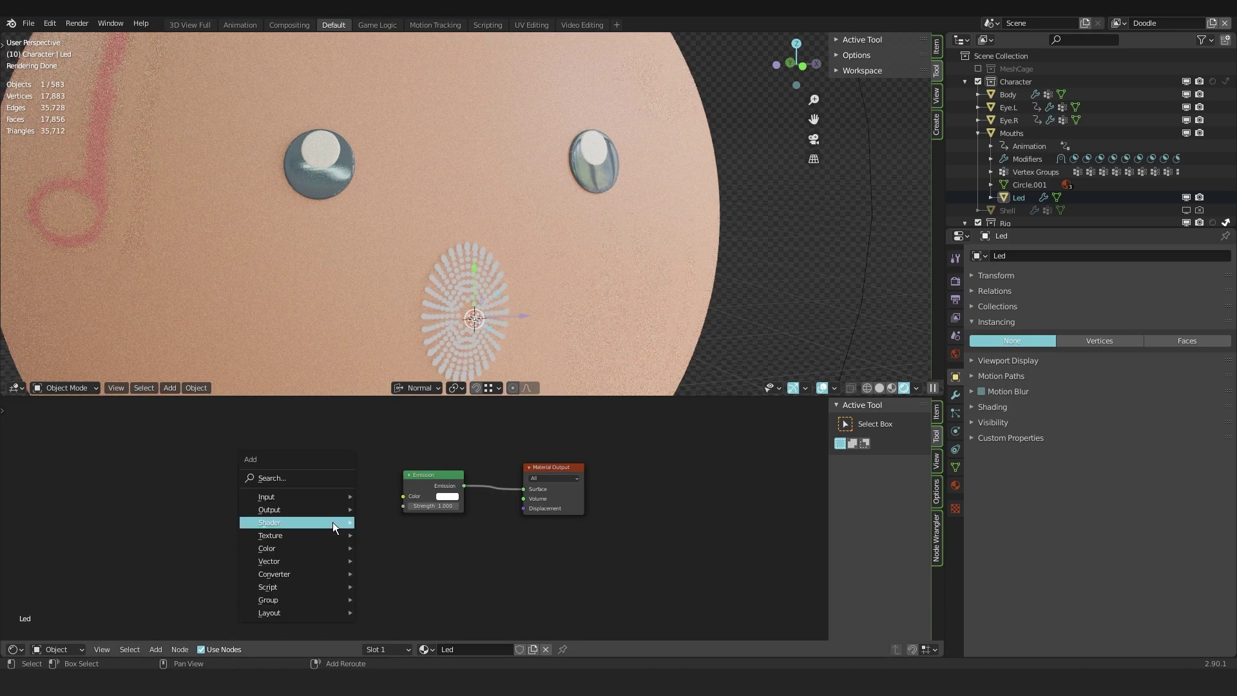
mouse_move(316, 575)
click(419, 392)
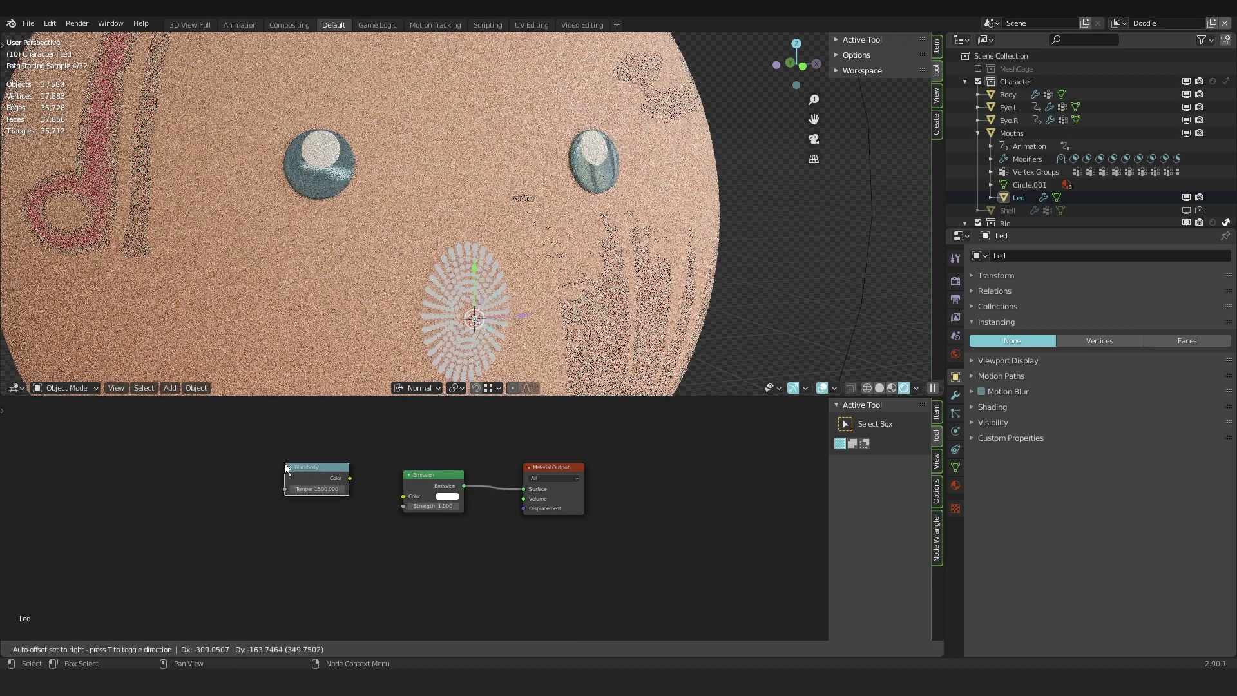
click(284, 462)
scroll(364, 477, up, 1)
drag(362, 476, 444, 499)
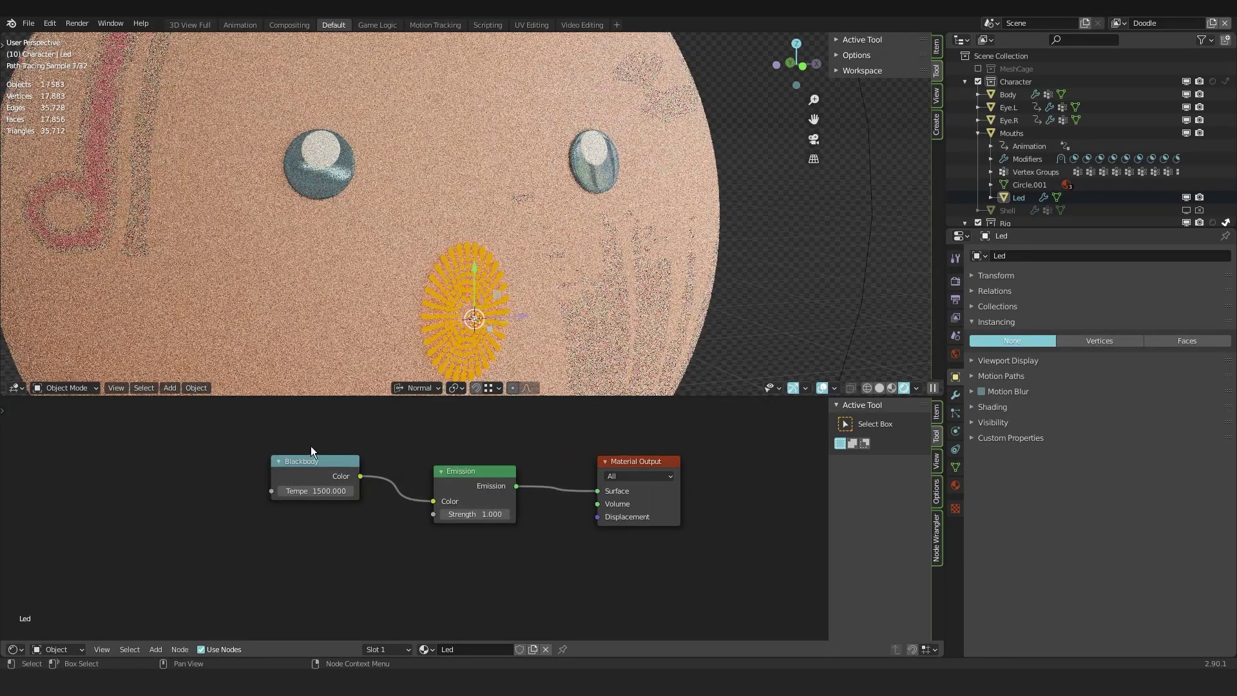
drag(304, 459, 287, 488)
Set the Blackbody temperature to 2654.
scroll(307, 516, up, 2)
click(307, 518)
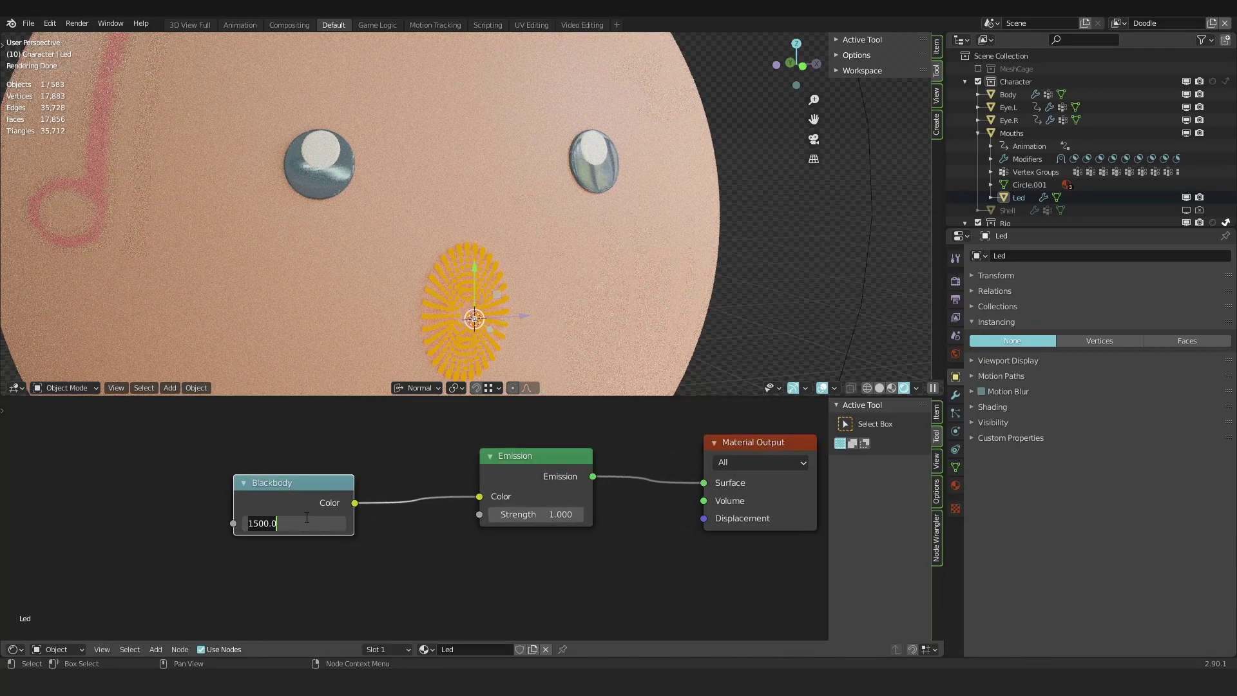
text(2654)
key(Return)
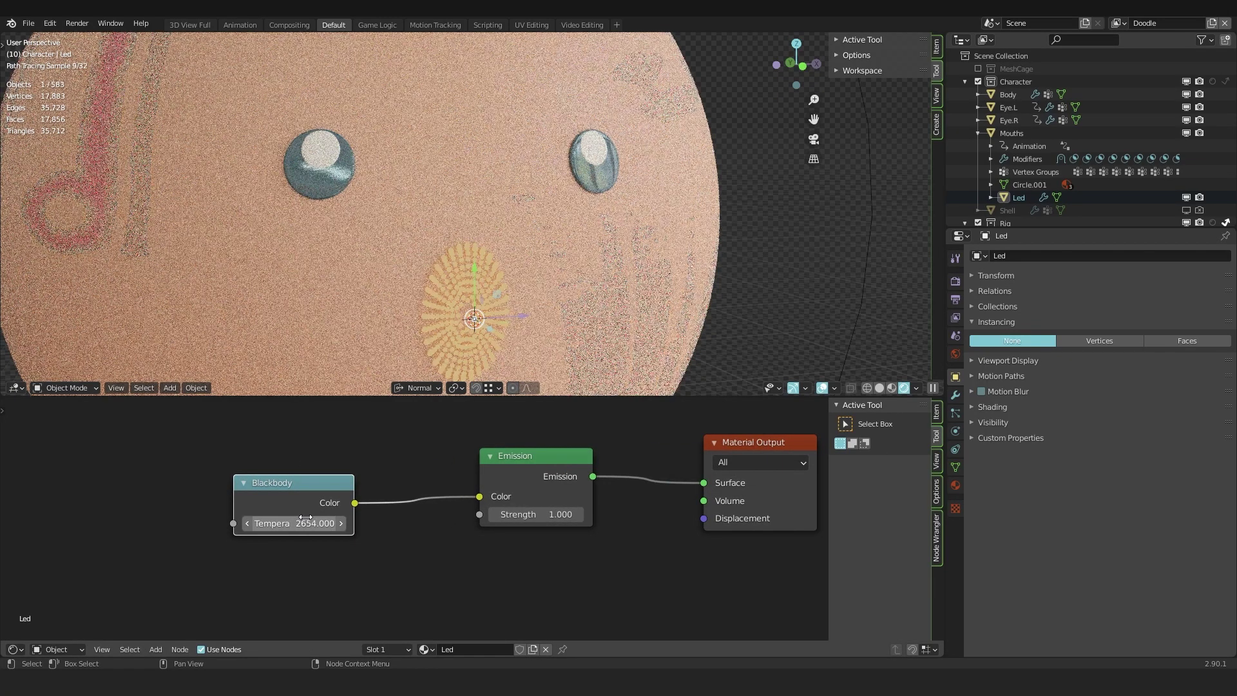
Set the Blackbody temperature to 89753.
click(304, 521)
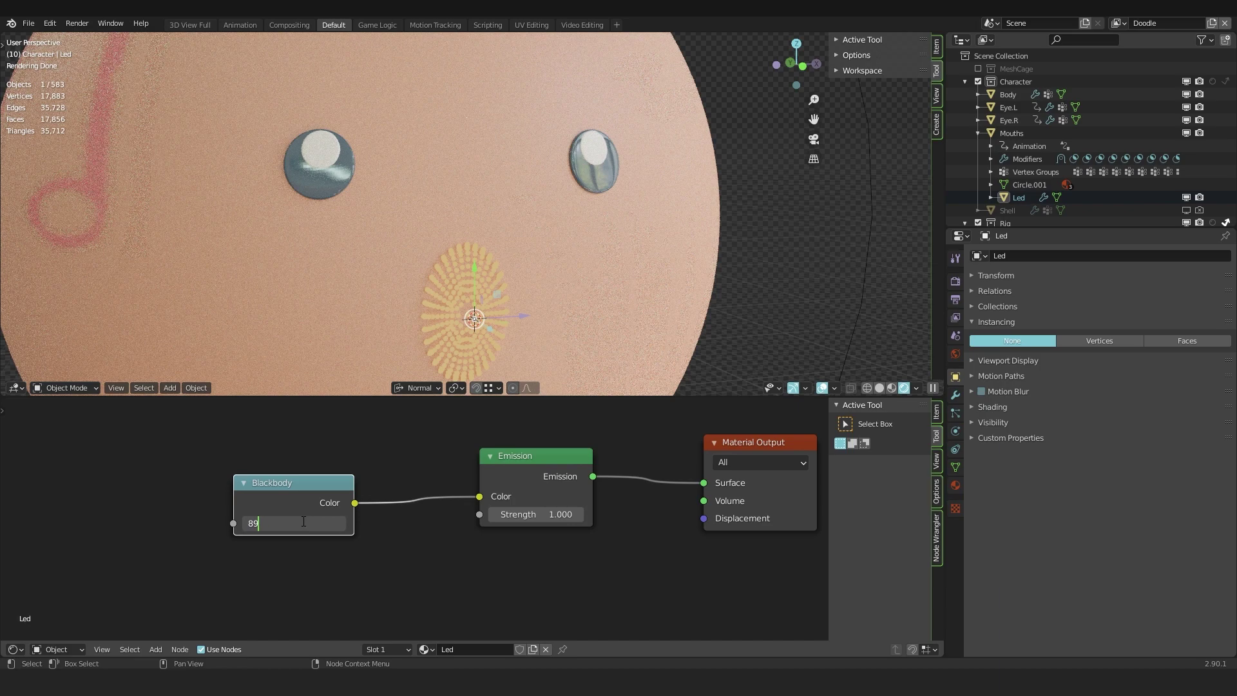
text(89753)
key(Return)
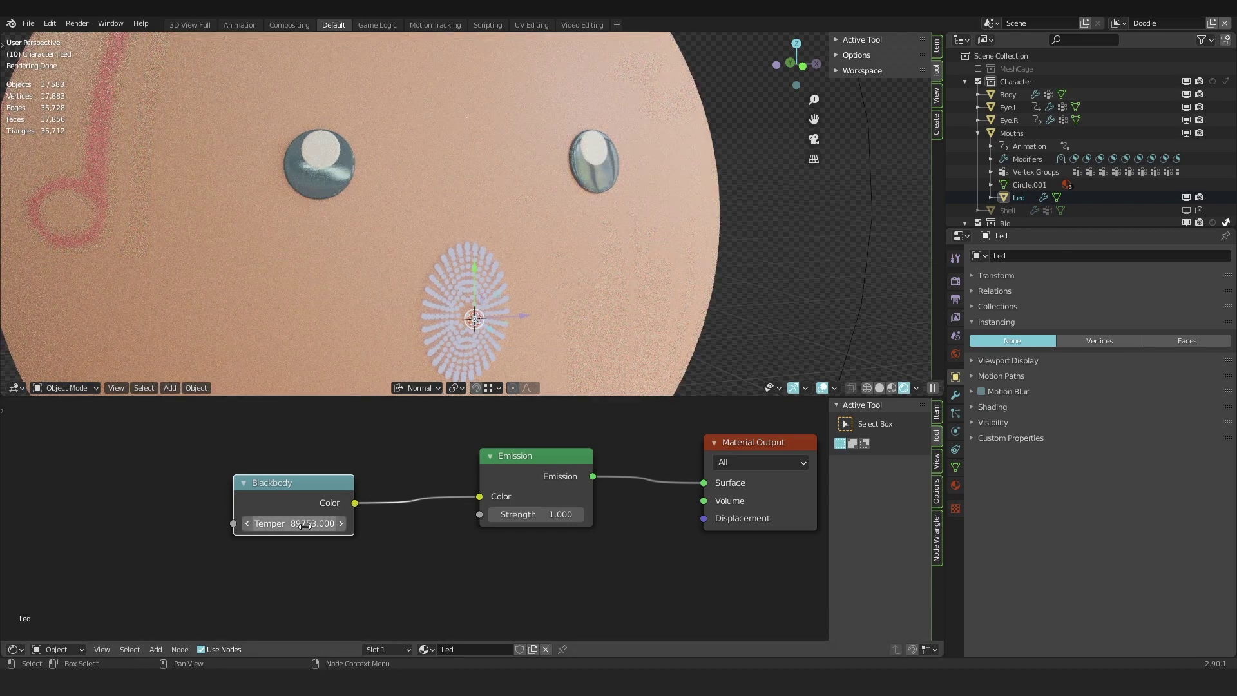
scroll(376, 331, down, 1)
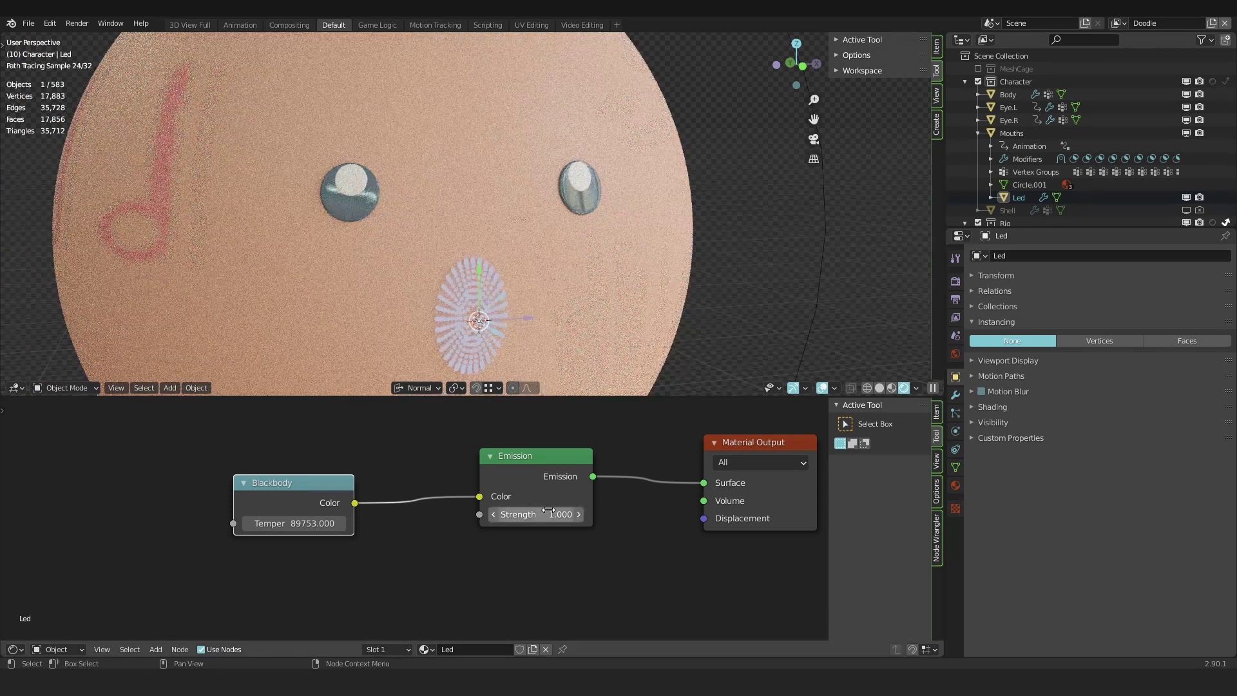
Switch the viewport to solid shading, then unhide the Shell and shade it smooth.
click(879, 387)
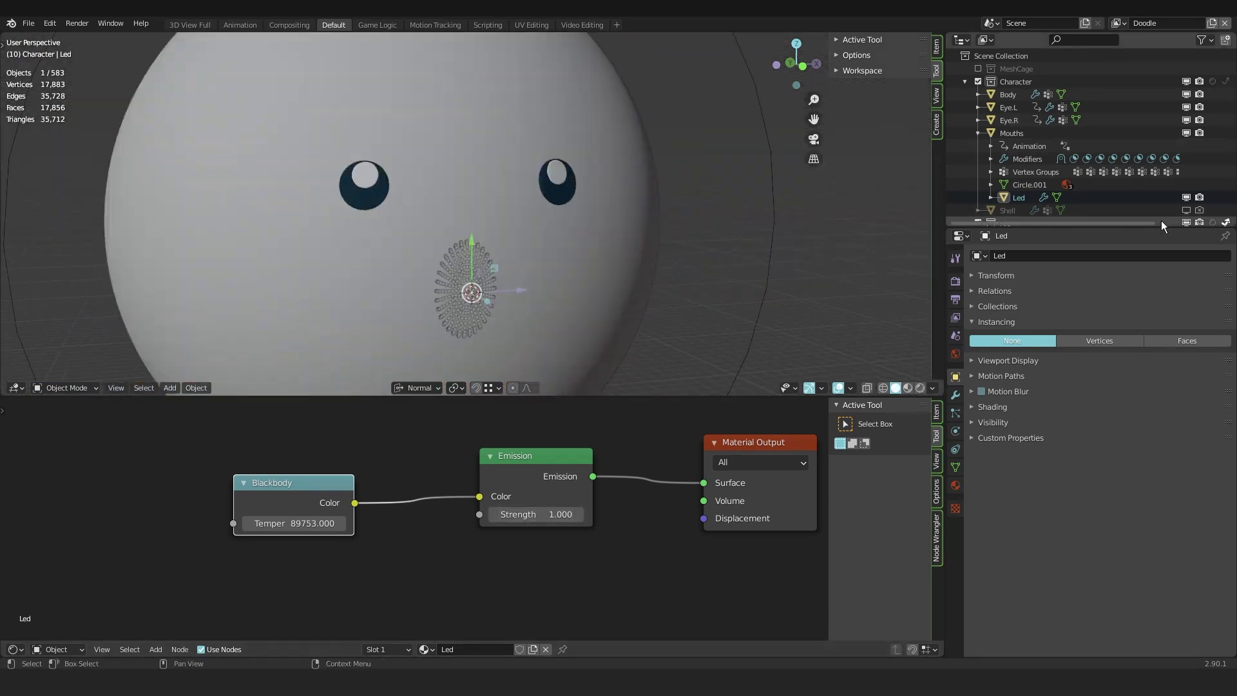
click(1187, 211)
scroll(555, 215, down, 1)
click(636, 115)
right_click(636, 115)
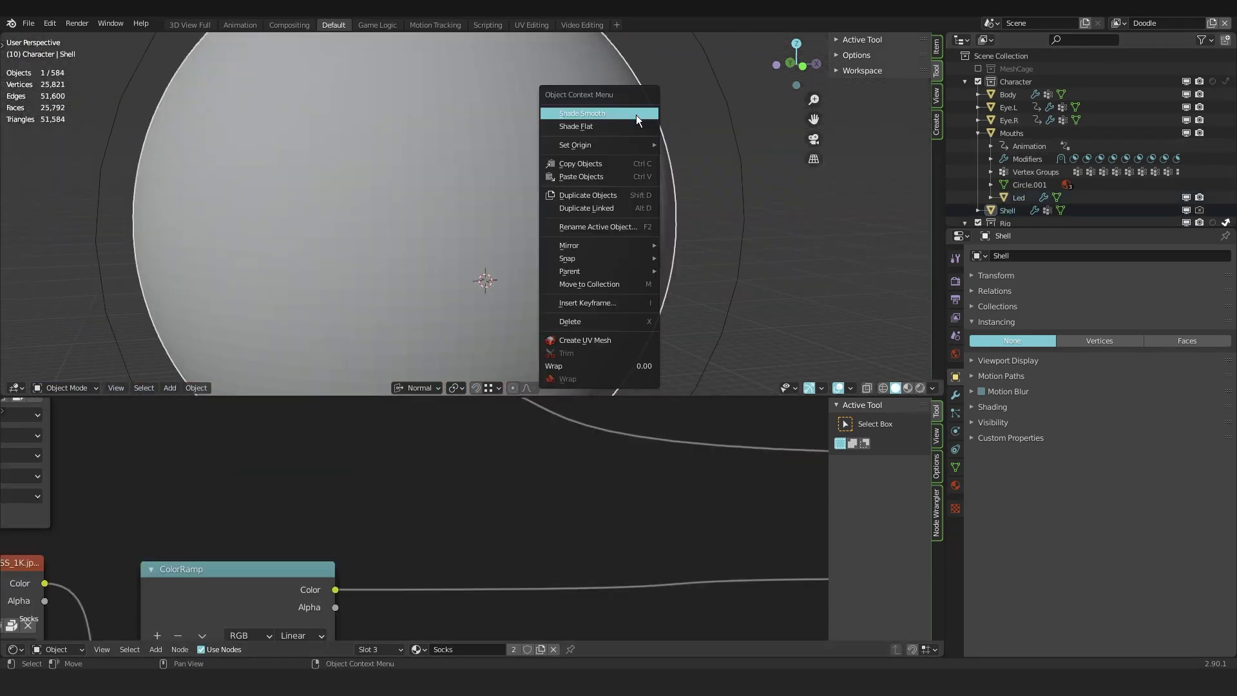
click(636, 114)
scroll(586, 249, down, 1)
Unlink the Socks material from the Shell and remove the two modifiers above its Subsurf.
scroll(464, 605, down, 5)
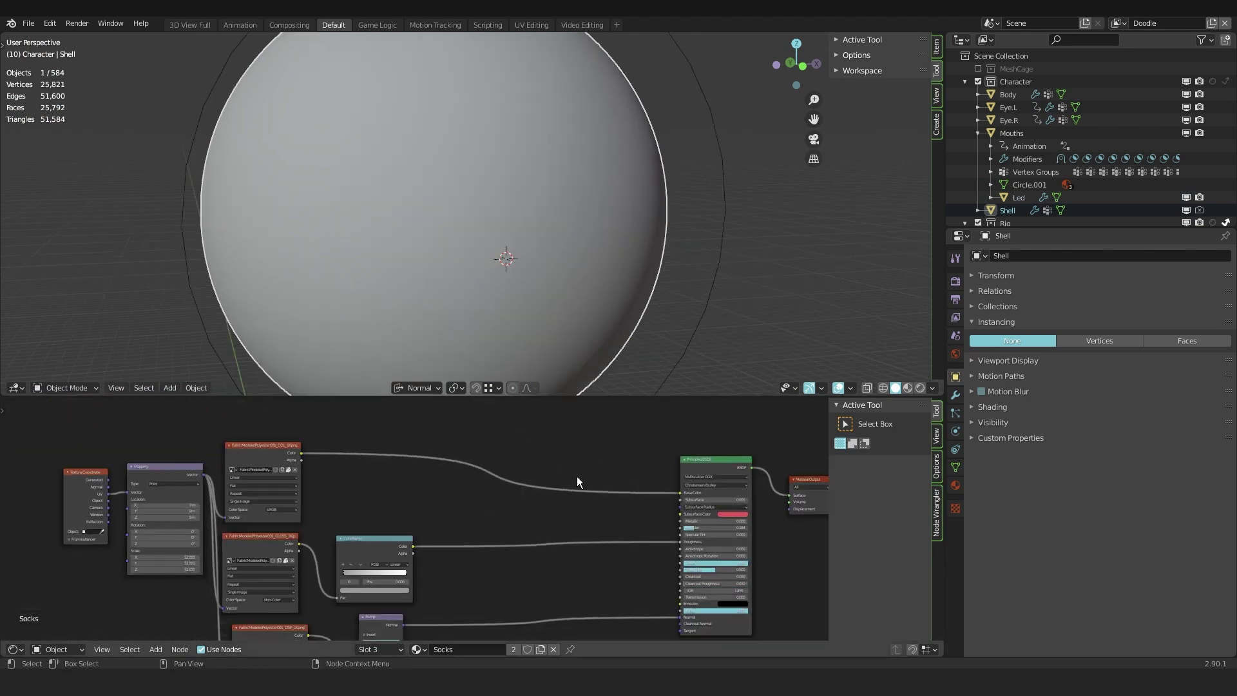
click(555, 650)
click(956, 395)
click(1210, 277)
click(1210, 278)
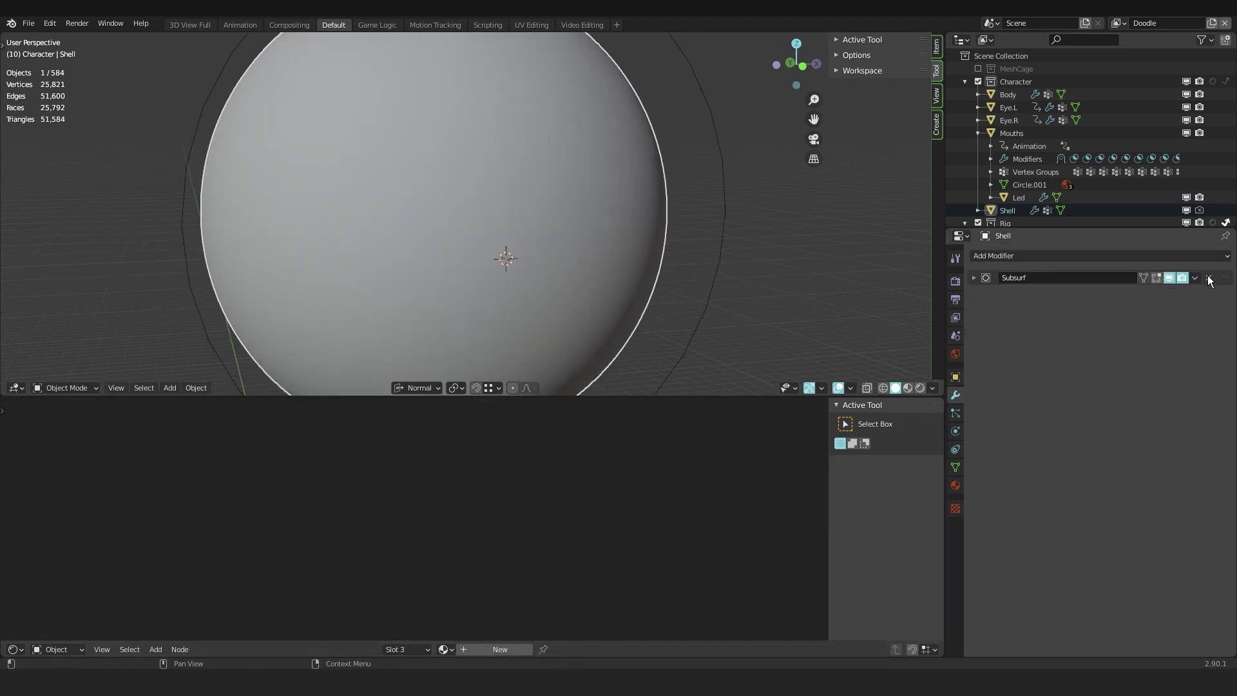
Add a Solidify modifier to the Shell above Subsurf with a thickness of 0.28 m.
click(1026, 257)
click(981, 455)
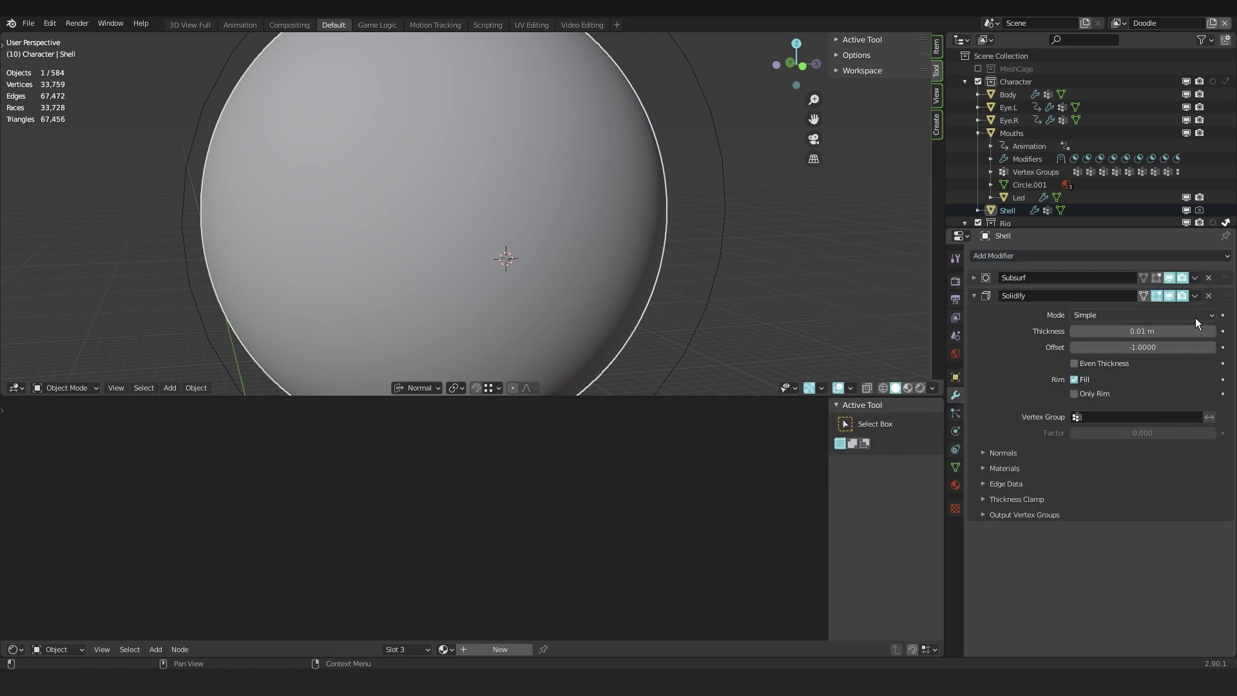
drag(1226, 296, 1223, 274)
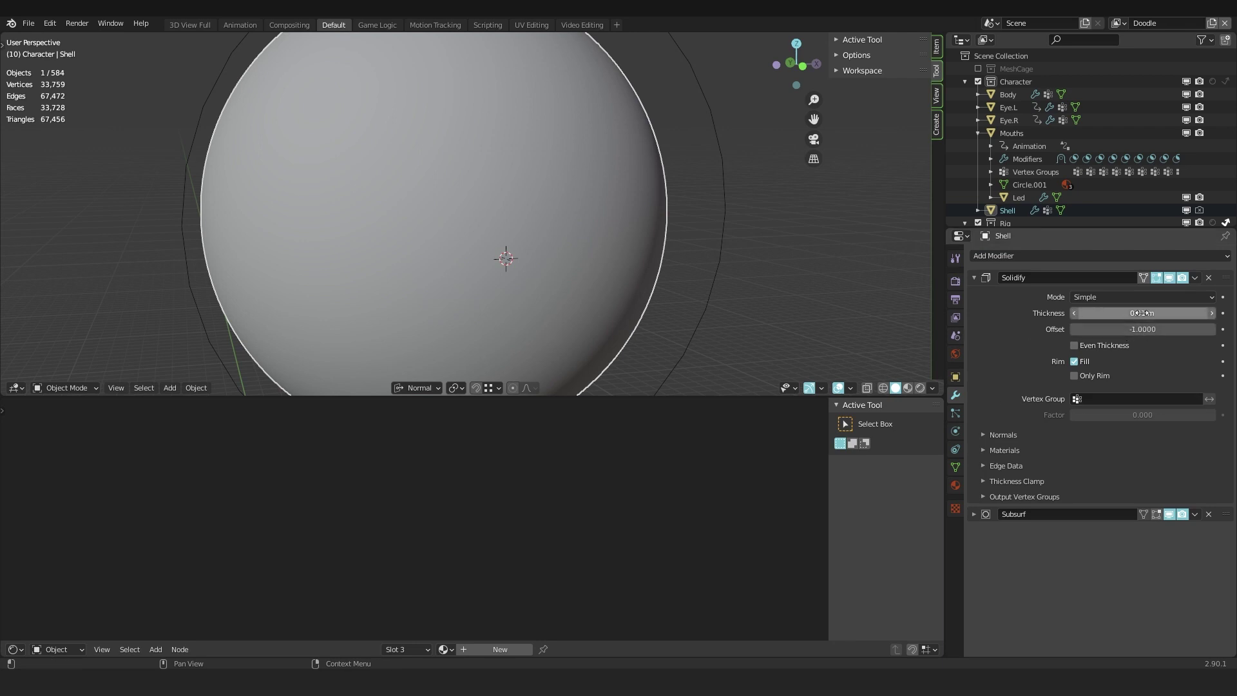
mouse_move(1142, 313)
mouse_down()
mouse_move(1095, 314)
mouse_move(1160, 313)
mouse_up()
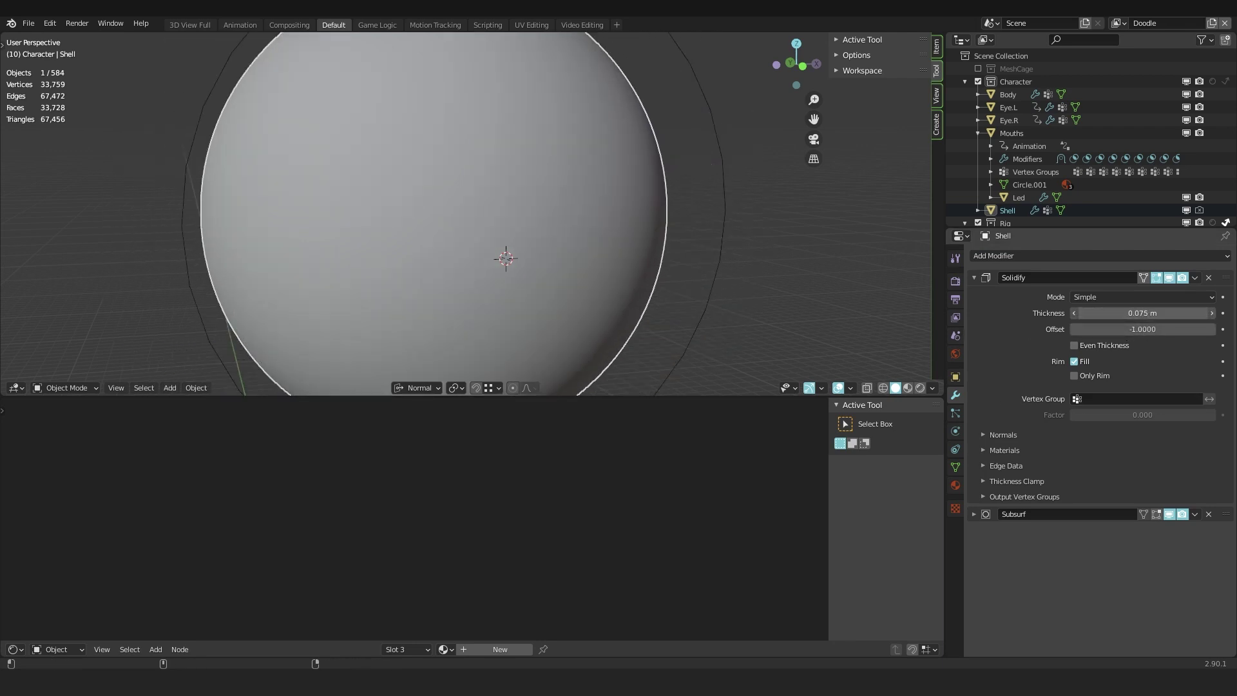
Create a GlassTinted material on the Shell, replacing its Principled BSDF with a Glass BSDF connected to Surface.
click(483, 649)
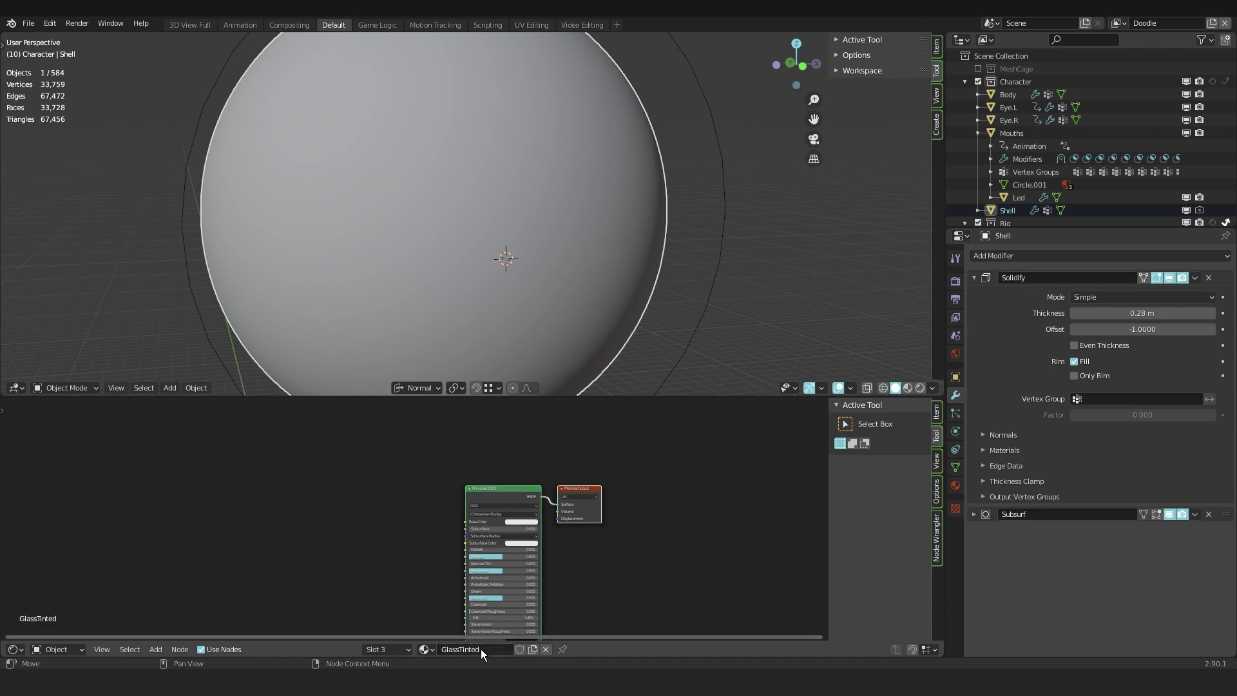
middle_drag(488, 574, 497, 519)
click(504, 441)
key(x)
key(shift+a)
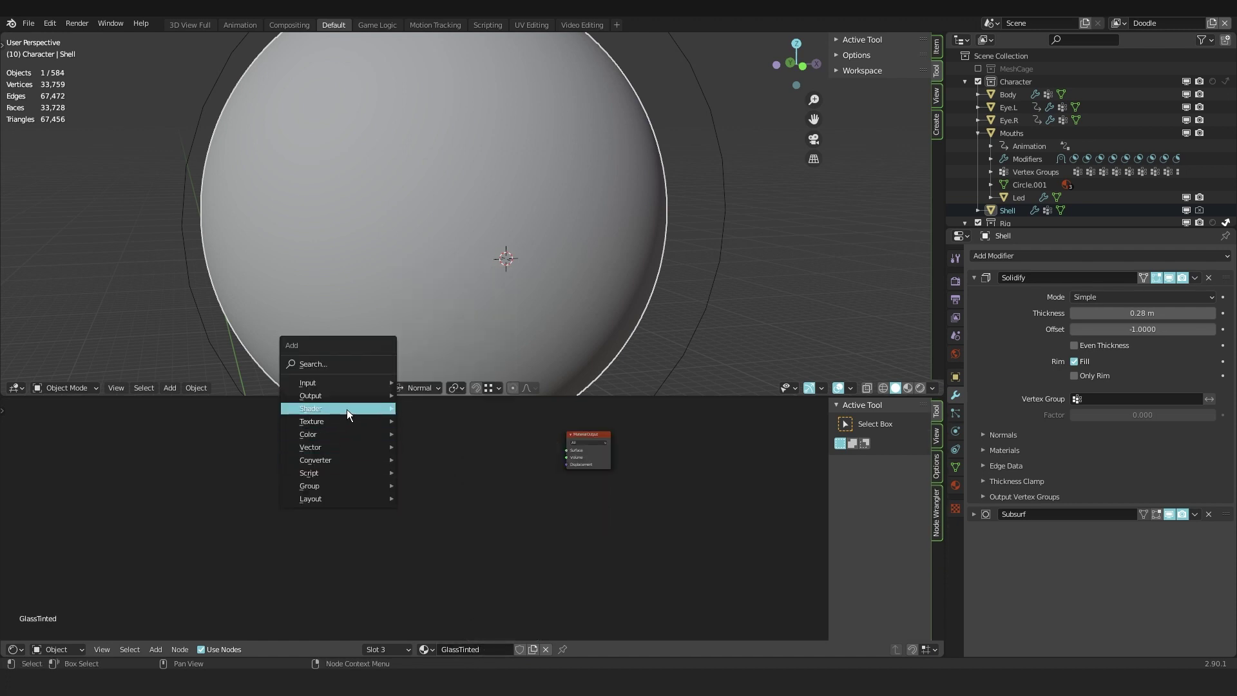
mouse_move(346, 407)
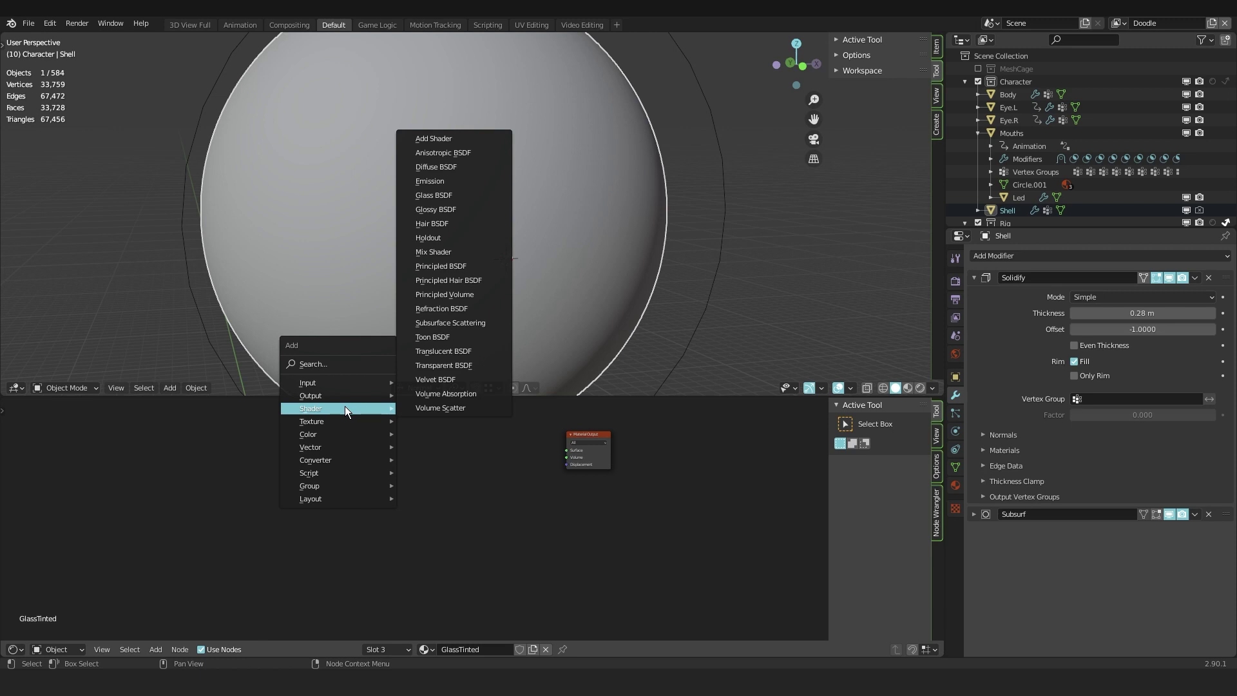
click(435, 195)
click(431, 438)
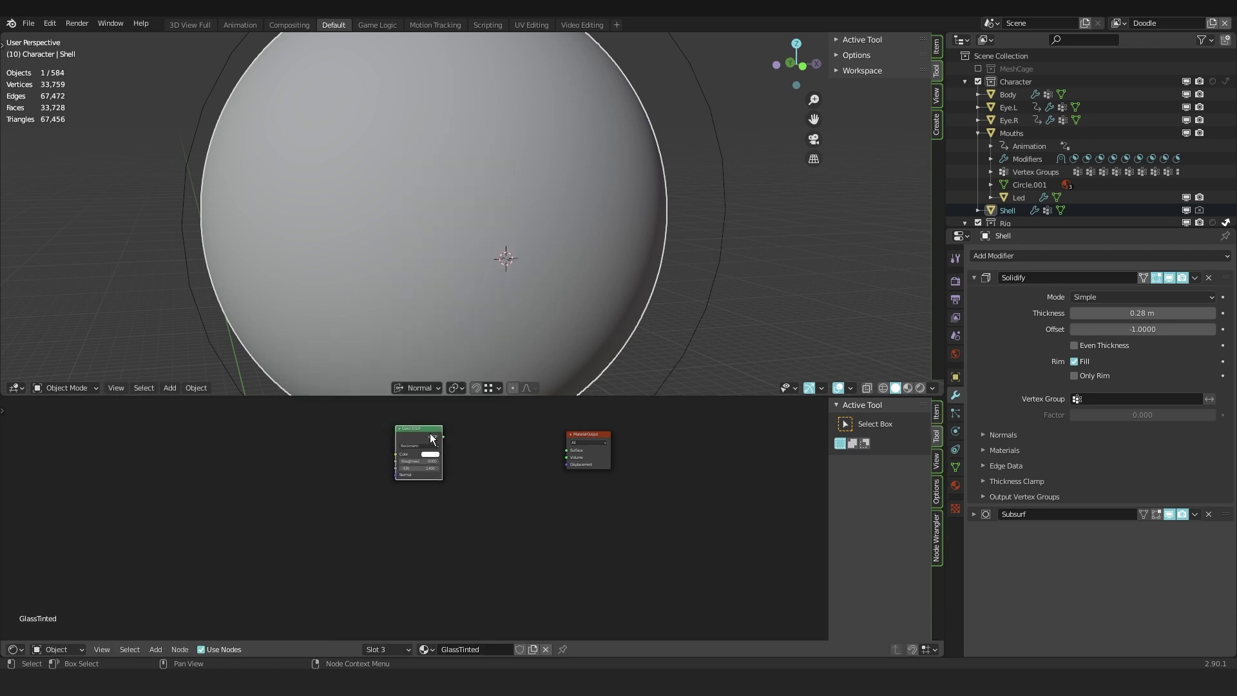
drag(431, 433, 474, 445)
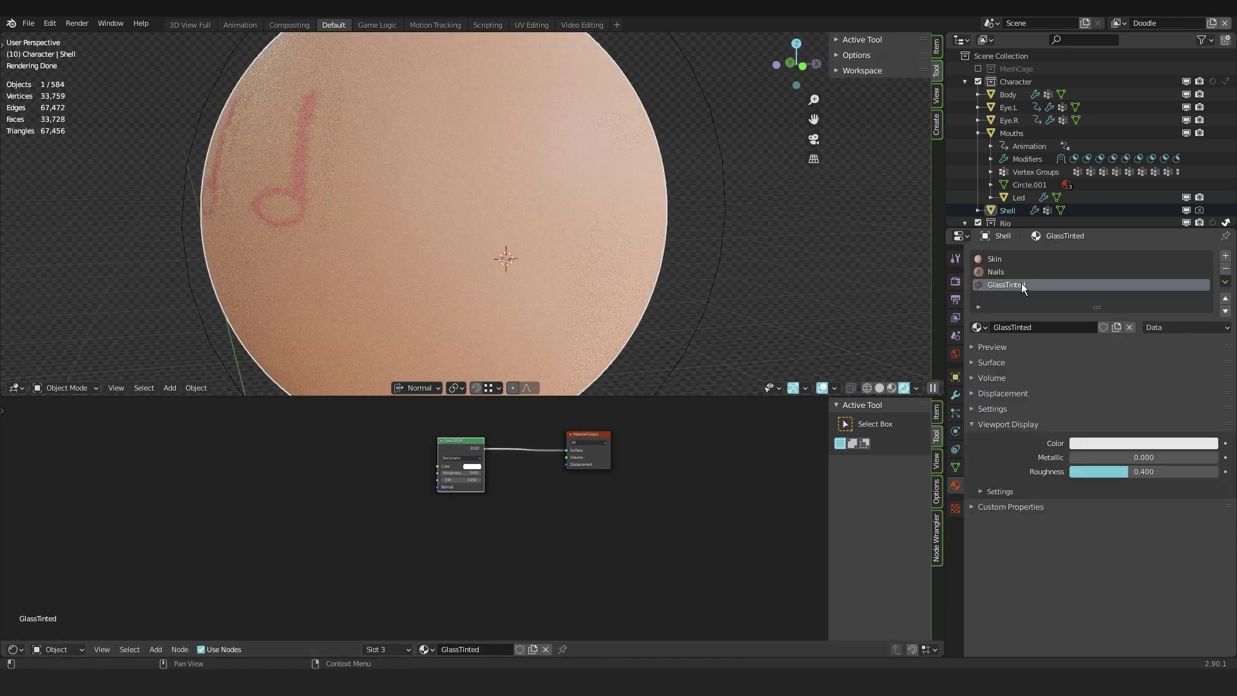
Remove the Nails and Skin material slots from the Shell, keeping only GlassTinted.
click(1022, 271)
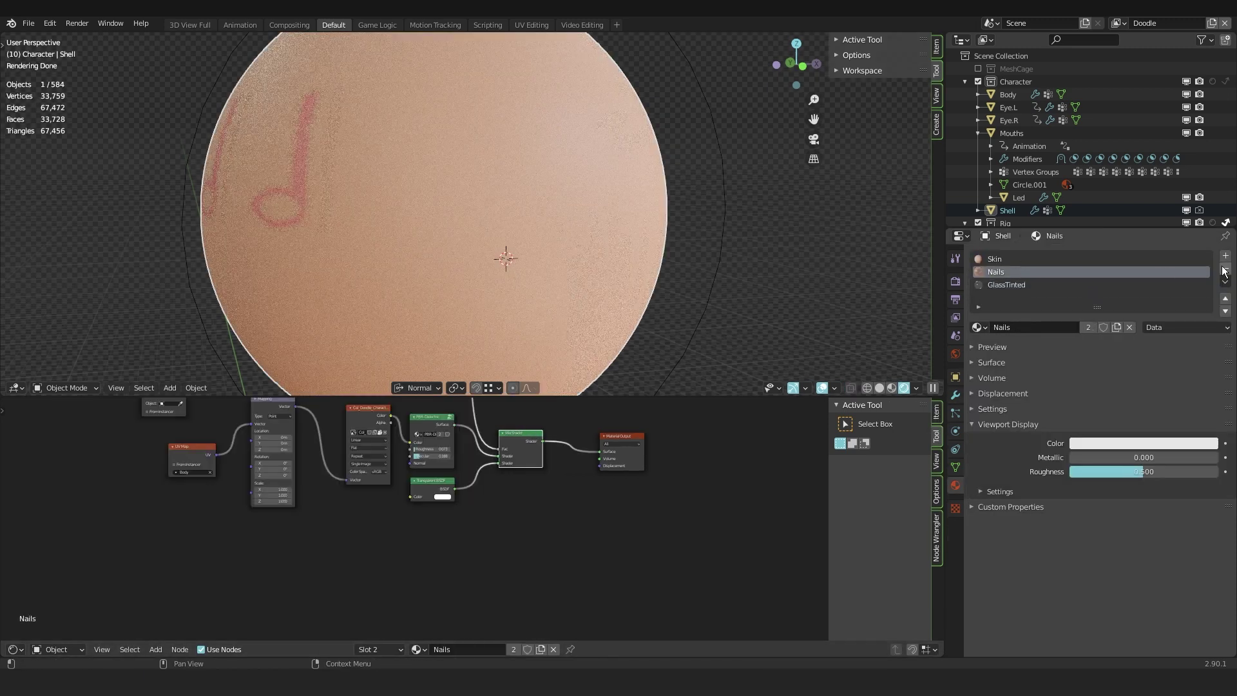
click(1226, 270)
click(1146, 258)
click(1226, 268)
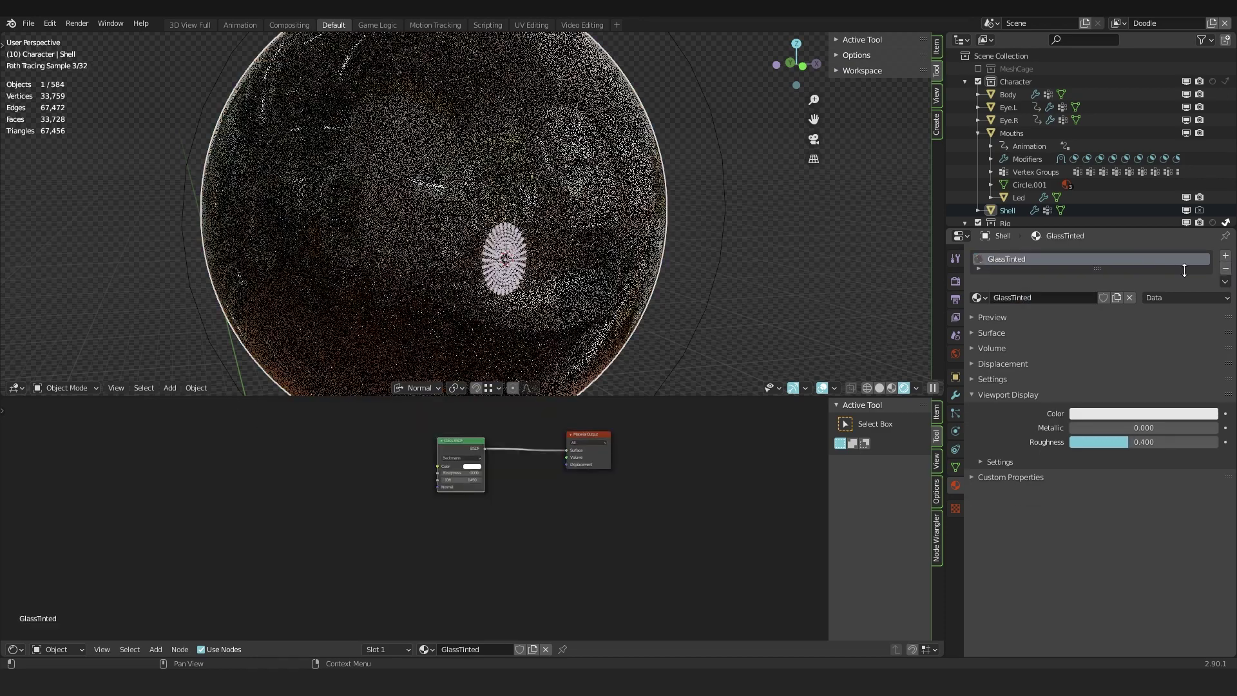
Add a Volume Absorption shader to GlassTinted and connect it to the Material Output's Volume.
key(shift+a)
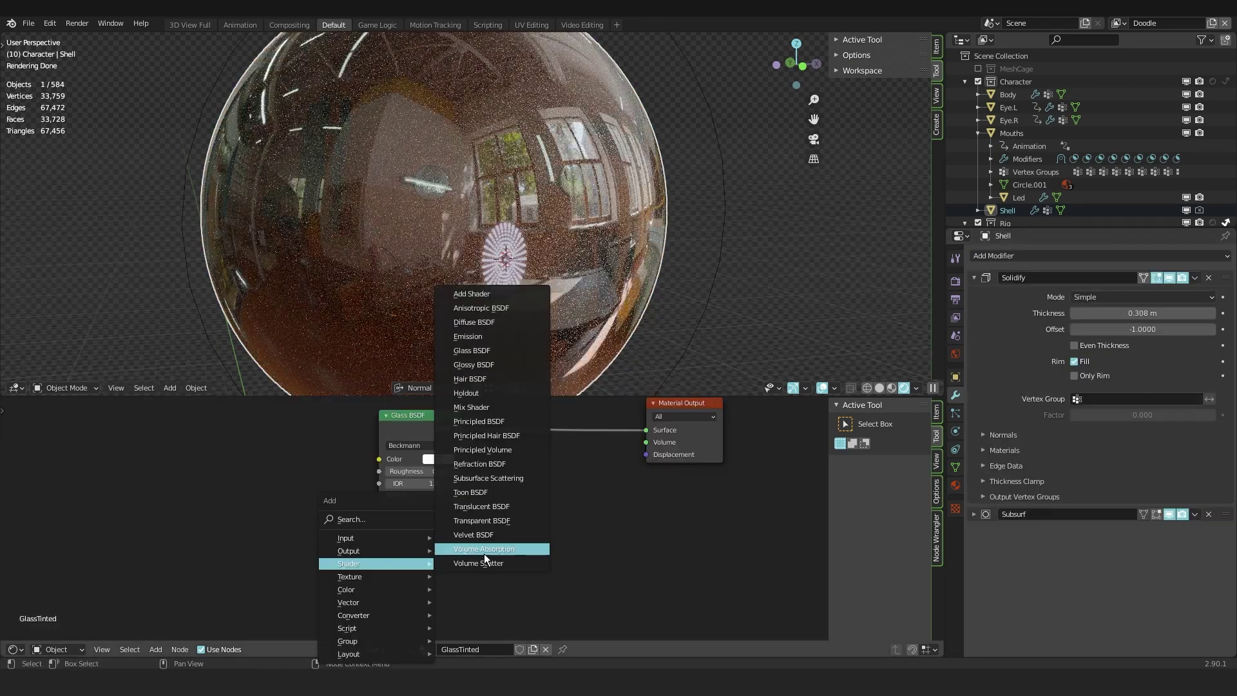
click(485, 554)
click(458, 545)
drag(465, 548, 651, 444)
scroll(425, 597, up, 1)
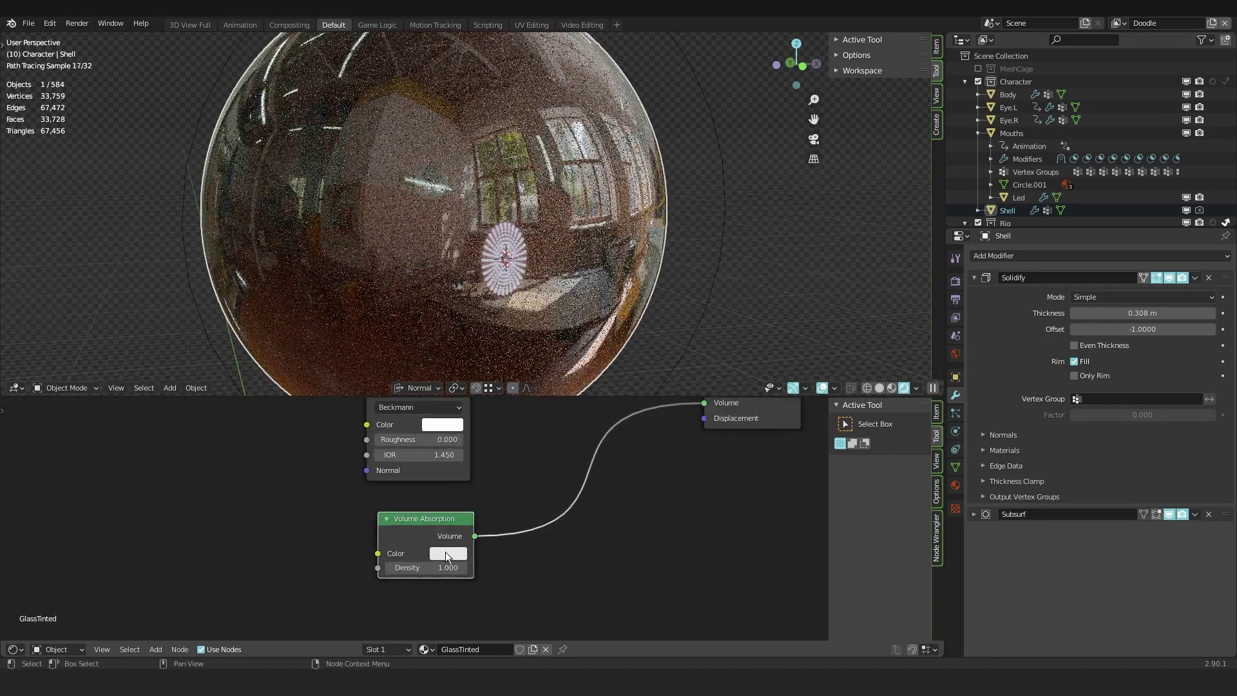
Set the Volume Absorption to light blue with density 53.5 and the Glass BSDF roughness to 0.108.
click(446, 552)
drag(500, 381, 504, 385)
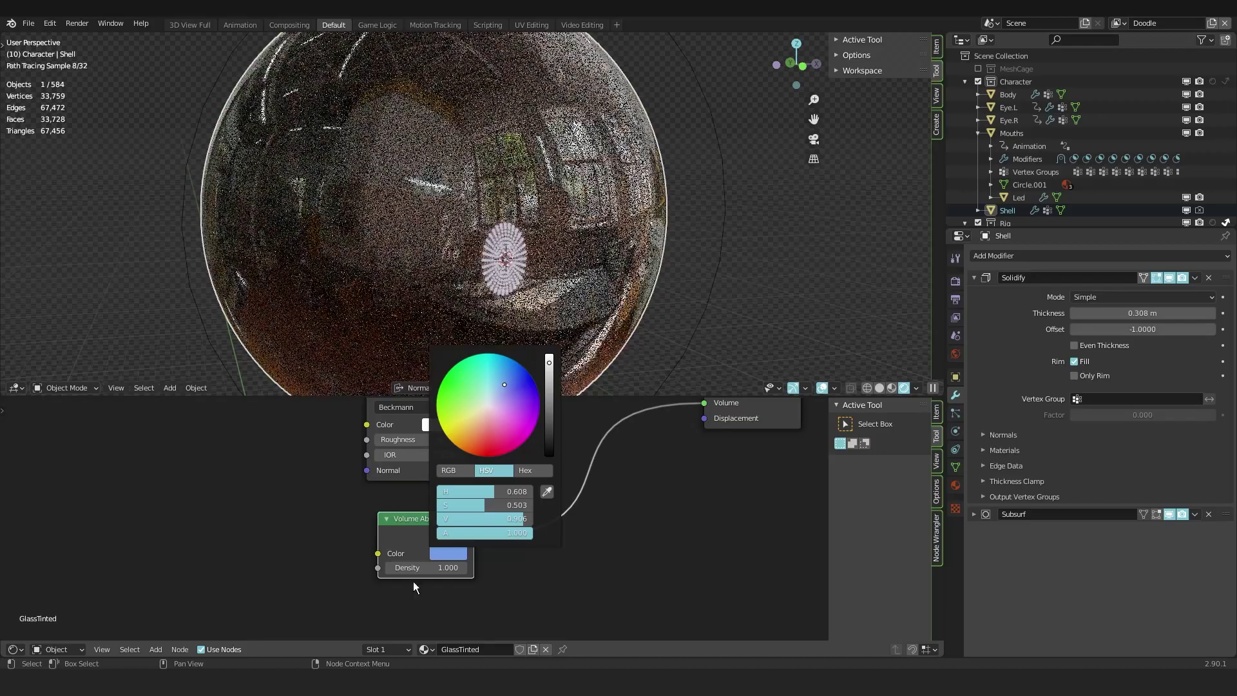
drag(433, 571, 533, 572)
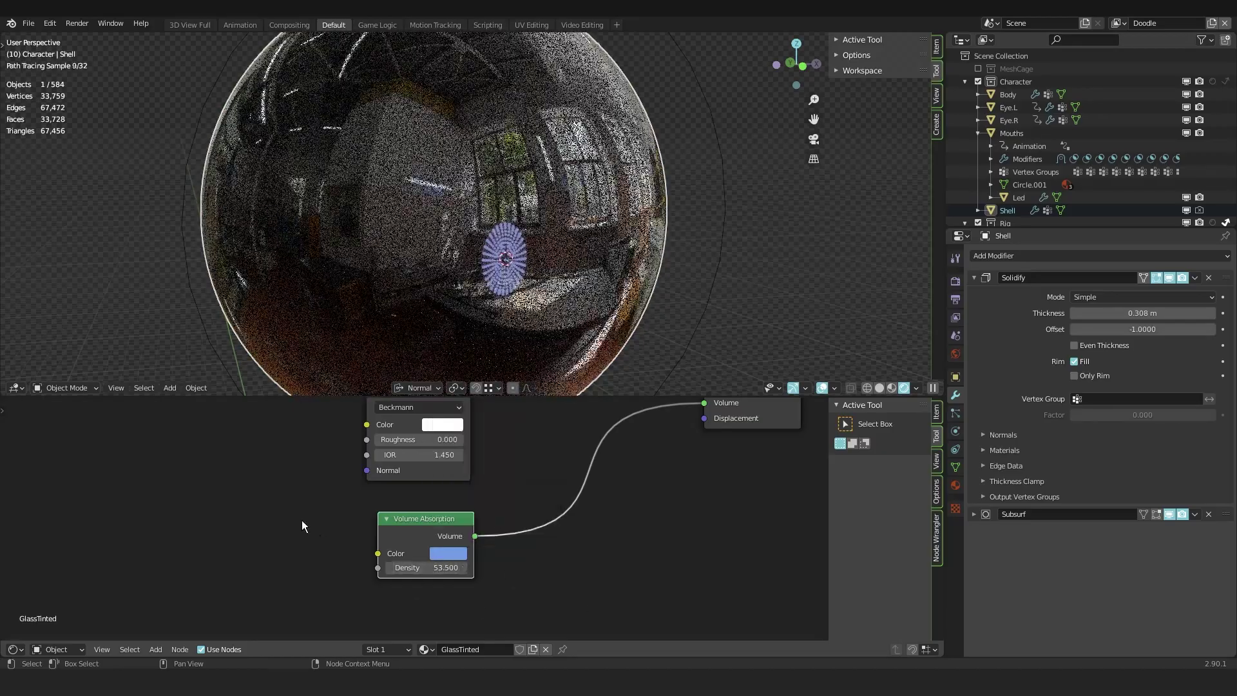
mouse_move(424, 485)
mouse_down()
mouse_move(442, 485)
mouse_move(421, 484)
mouse_up()
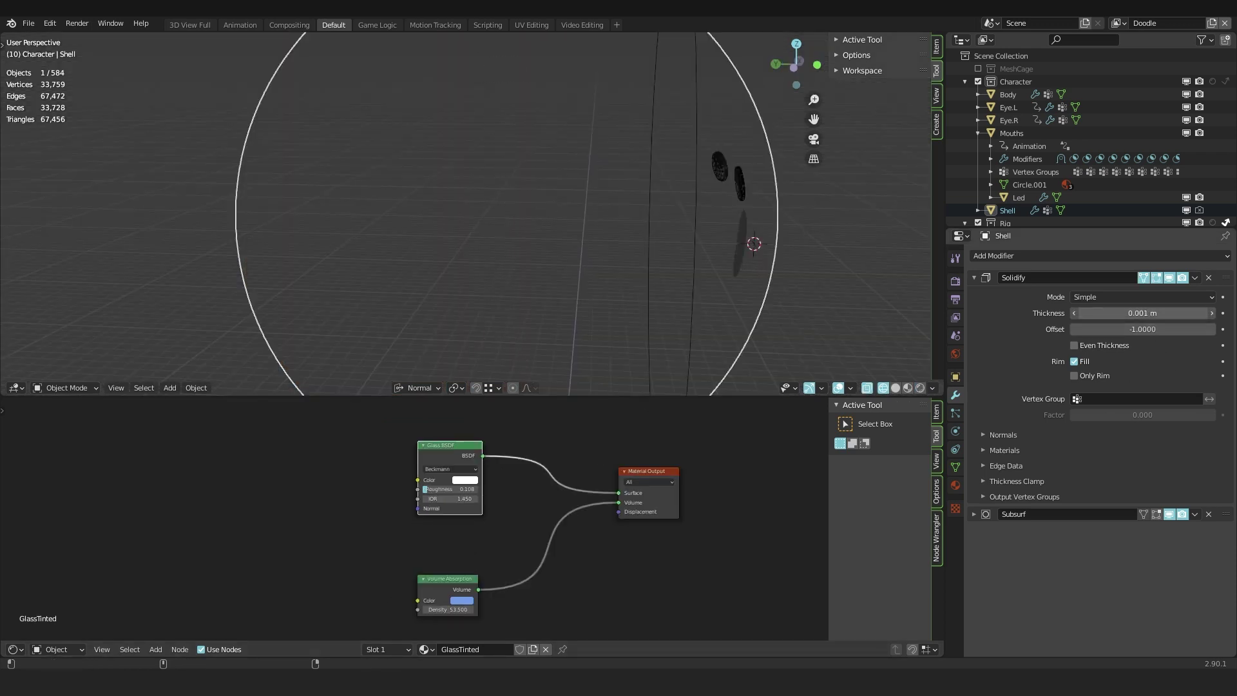
Set the Shell's Solidify thickness to -0.041 m and check the tinted glass in rendered shading.
drag(1143, 313, 1120, 312)
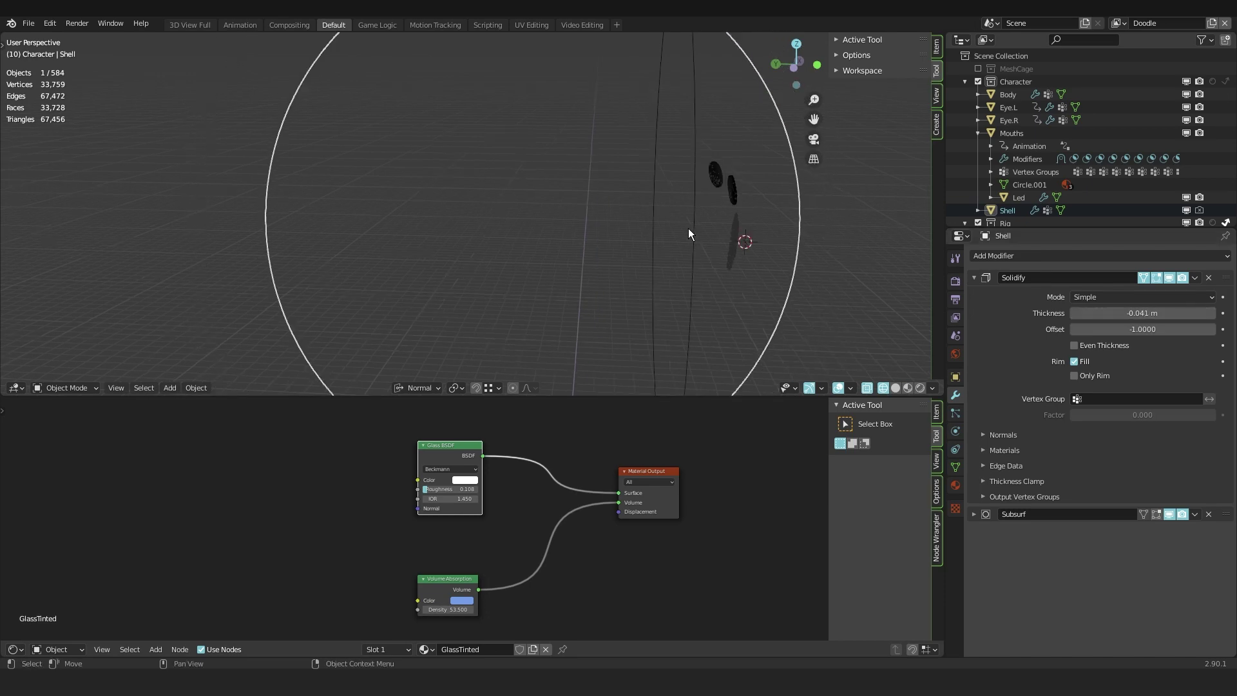
scroll(689, 228, down, 1)
key(KP_0)
key(shift+z)
middle_drag(688, 229, 610, 177)
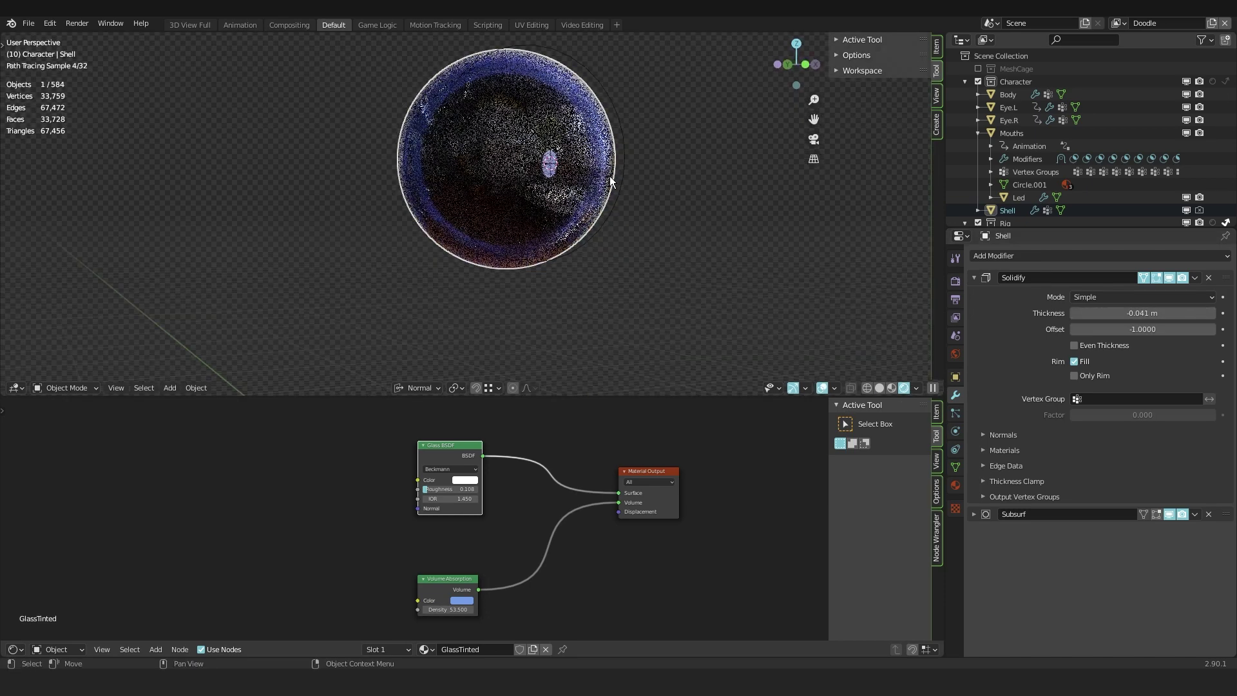
scroll(611, 181, up, 4)
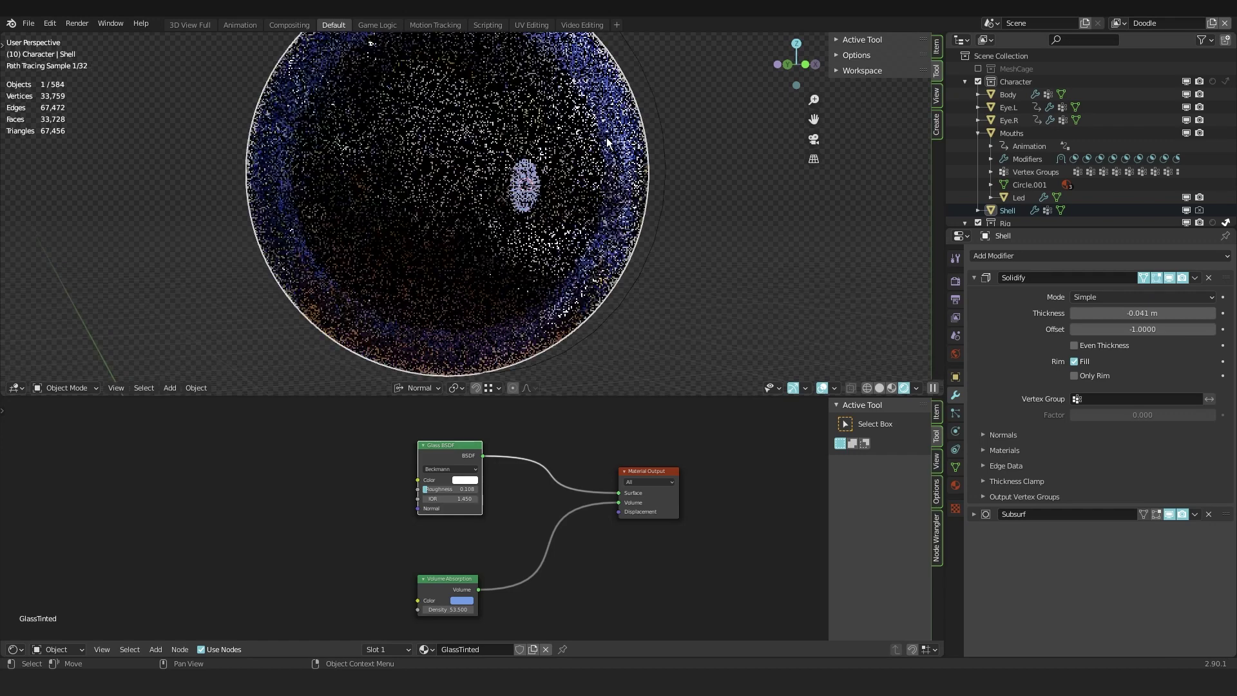
shift+middle_drag(606, 137, 604, 174)
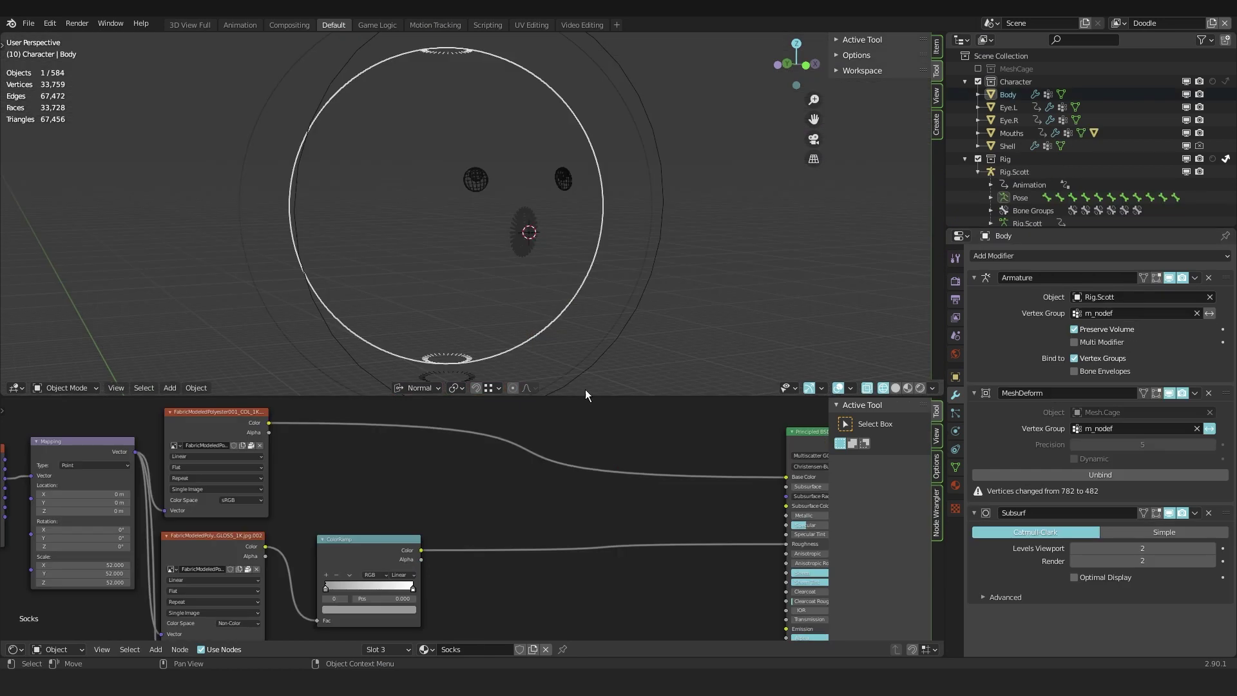
Remove the Skin, Nails and Socks material slots from the Body.
click(956, 486)
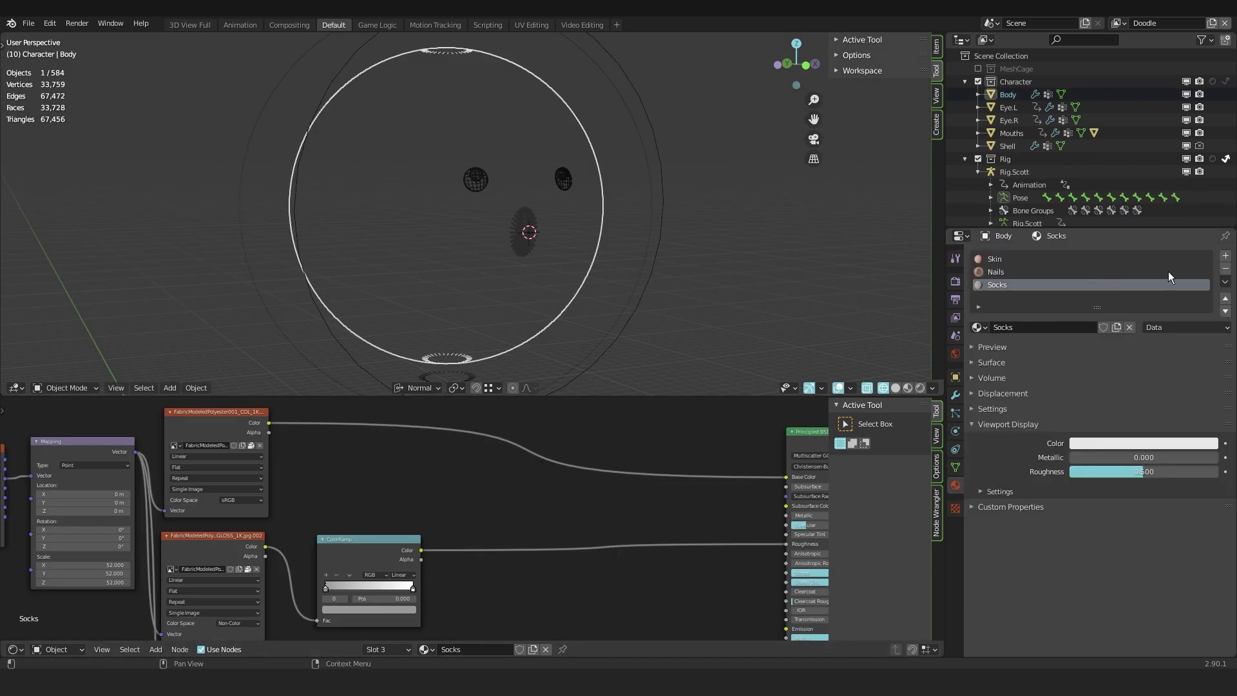
click(1227, 269)
click(1227, 269)
click(1227, 269)
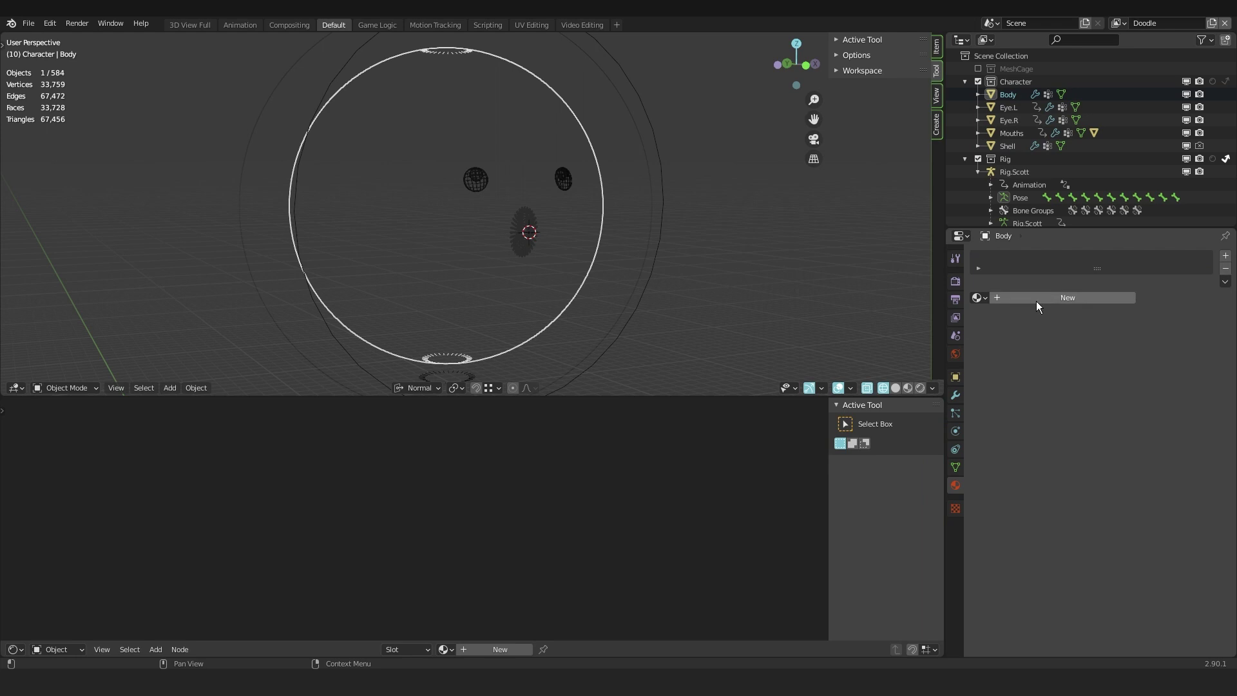
Create a new material named Volume on the Body.
click(1037, 298)
click(1046, 298)
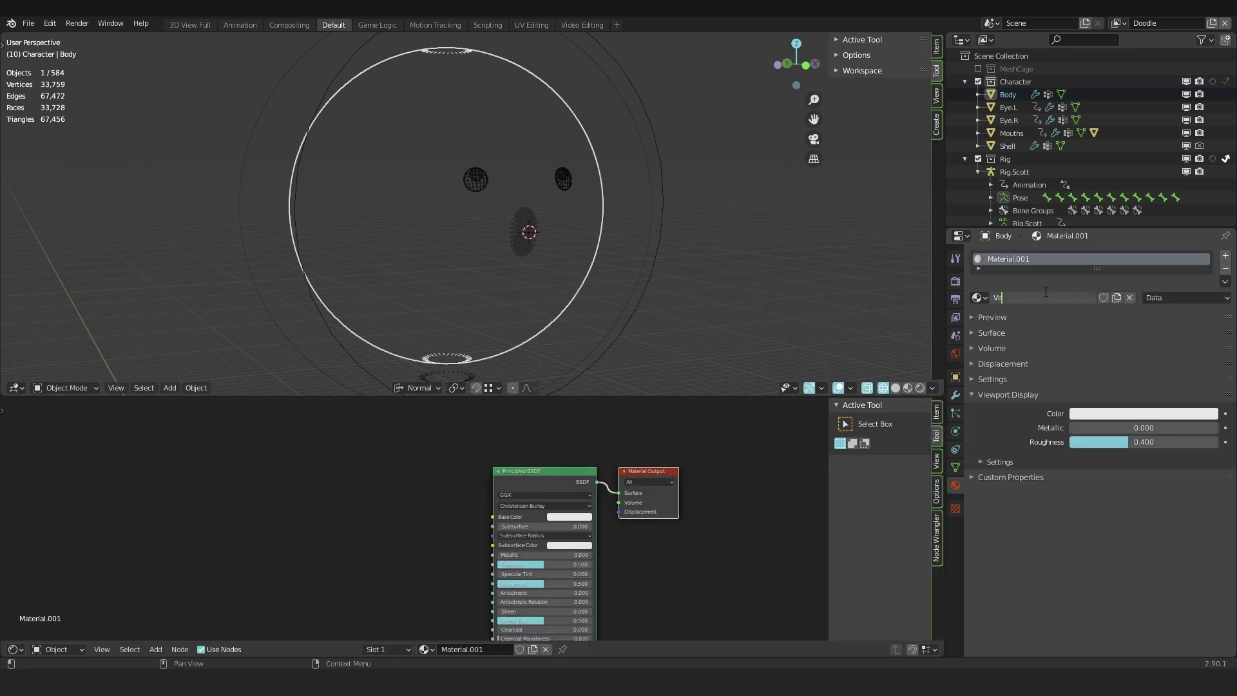
text(Volume)
key(Return)
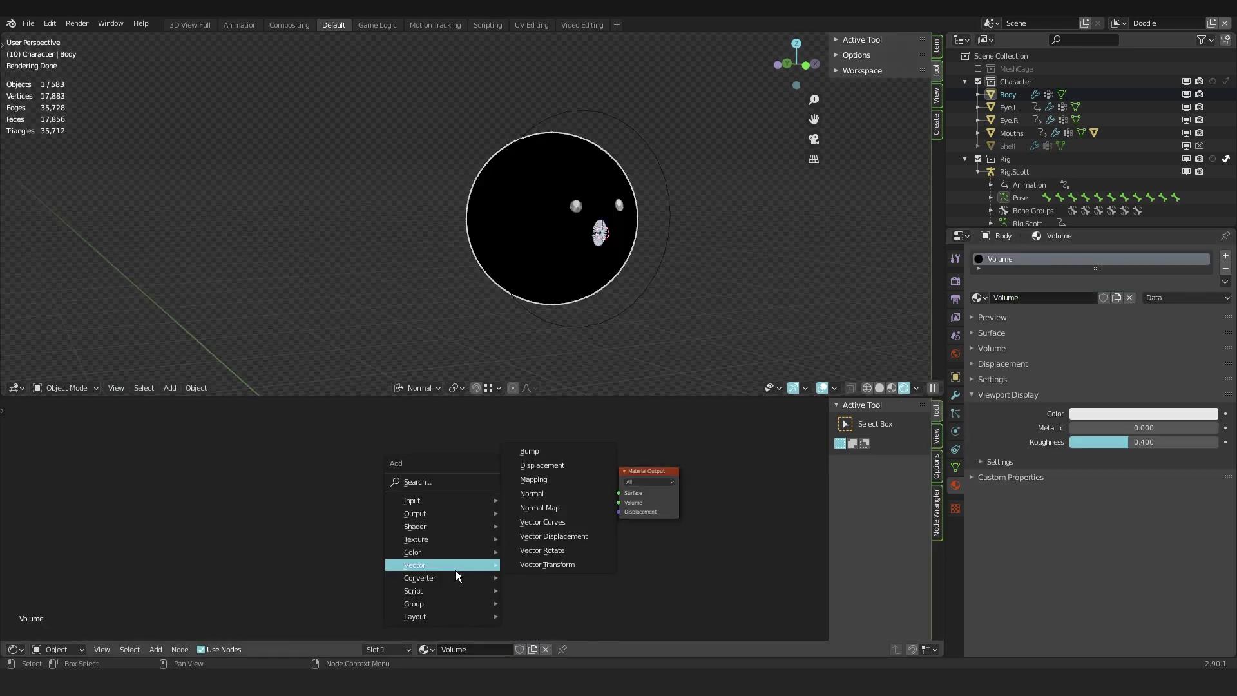
Add a Volume Scatter shader to the Volume material and connect it to the Material Output's Volume.
mouse_move(441, 545)
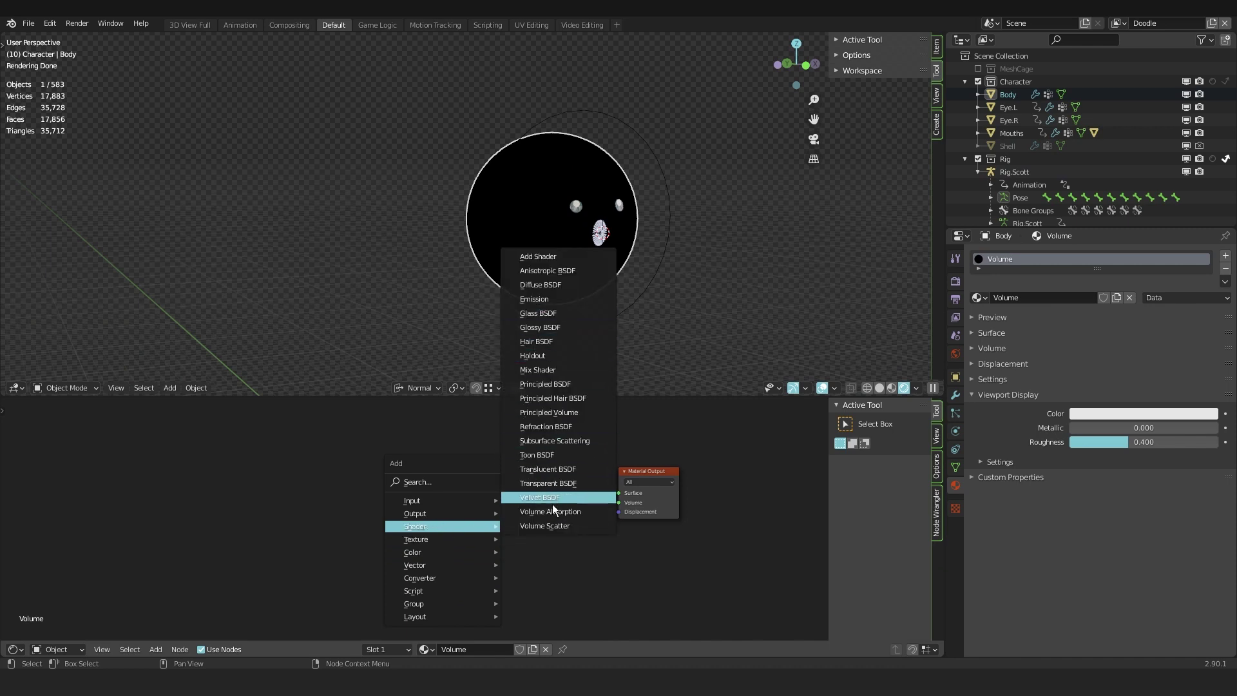
click(545, 526)
click(419, 460)
ctrl+shift+click(487, 481)
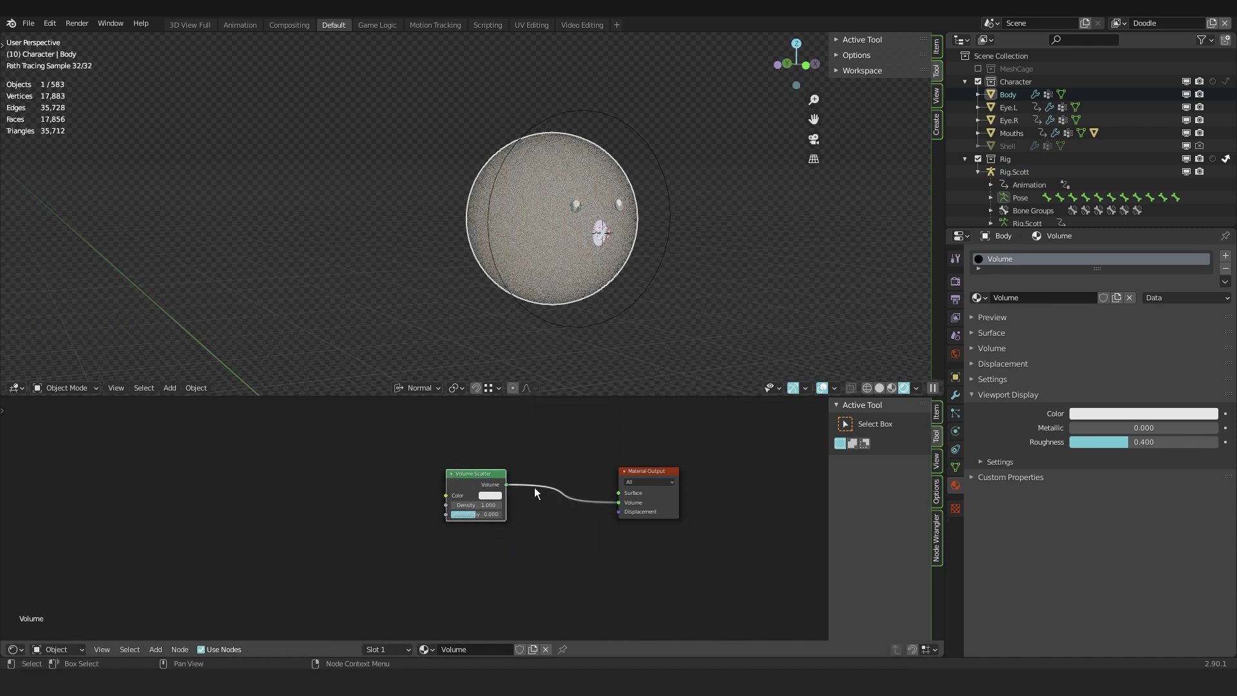
scroll(539, 220, up, 1)
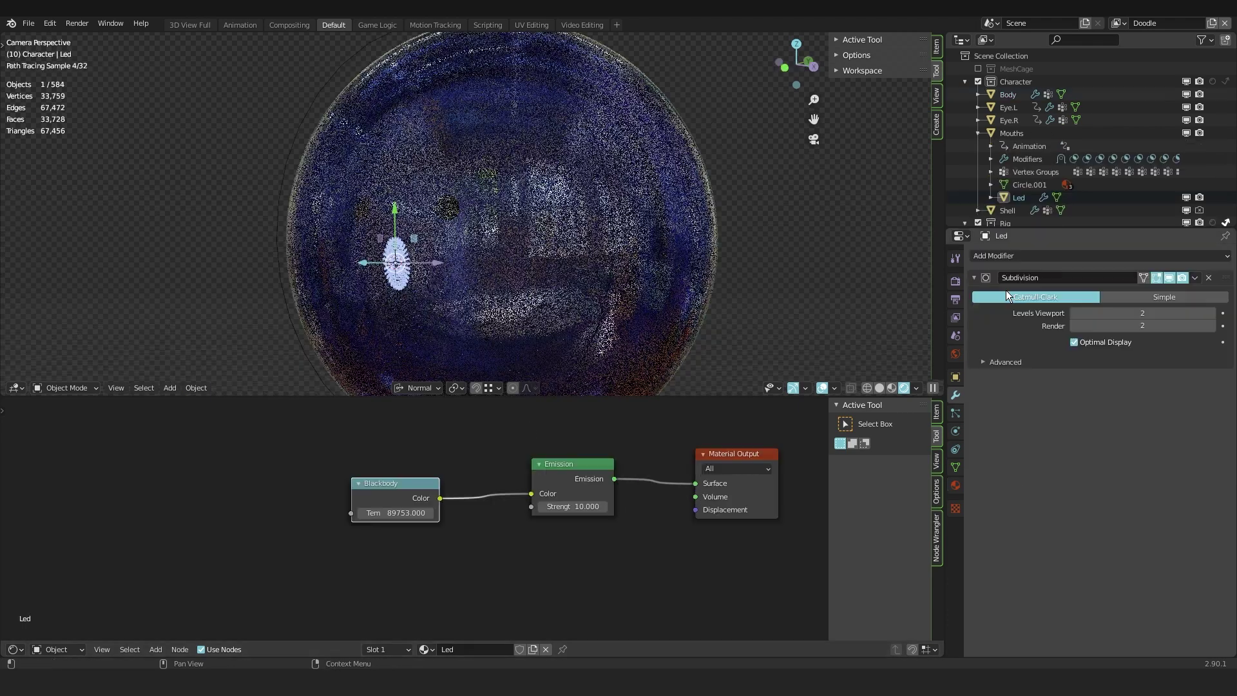
Set the viewport level of the Mouths object's Subdivision modifier to 0.
click(973, 278)
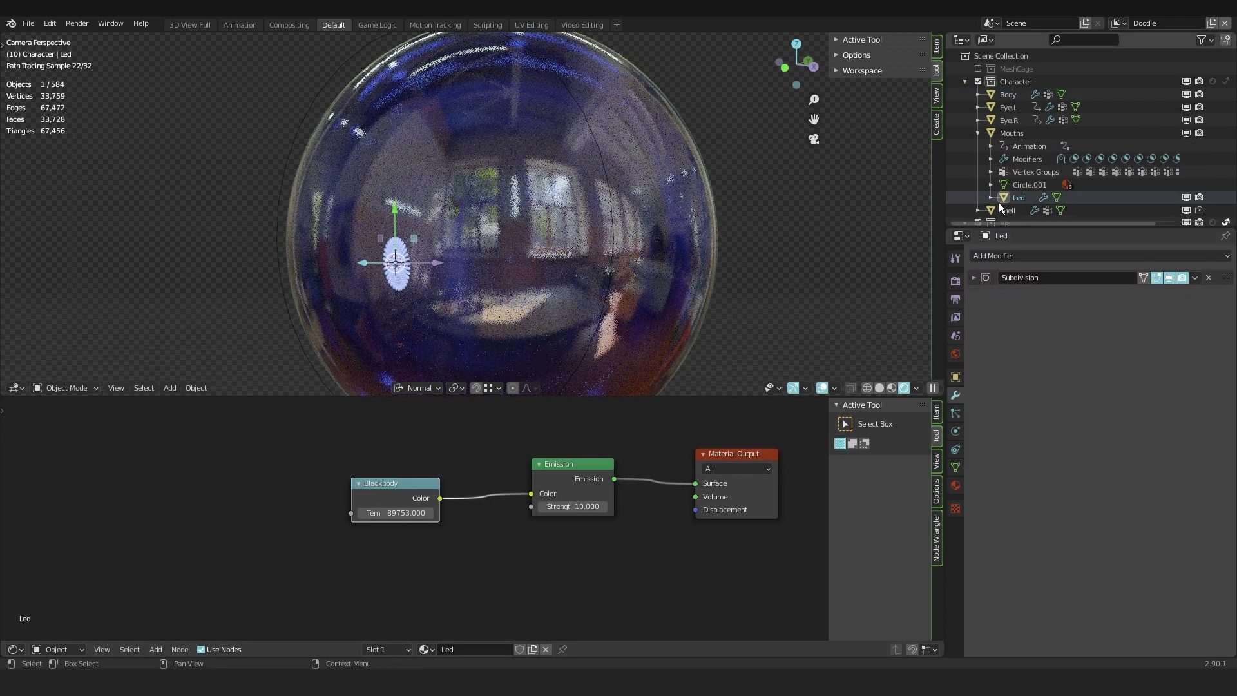
click(1012, 133)
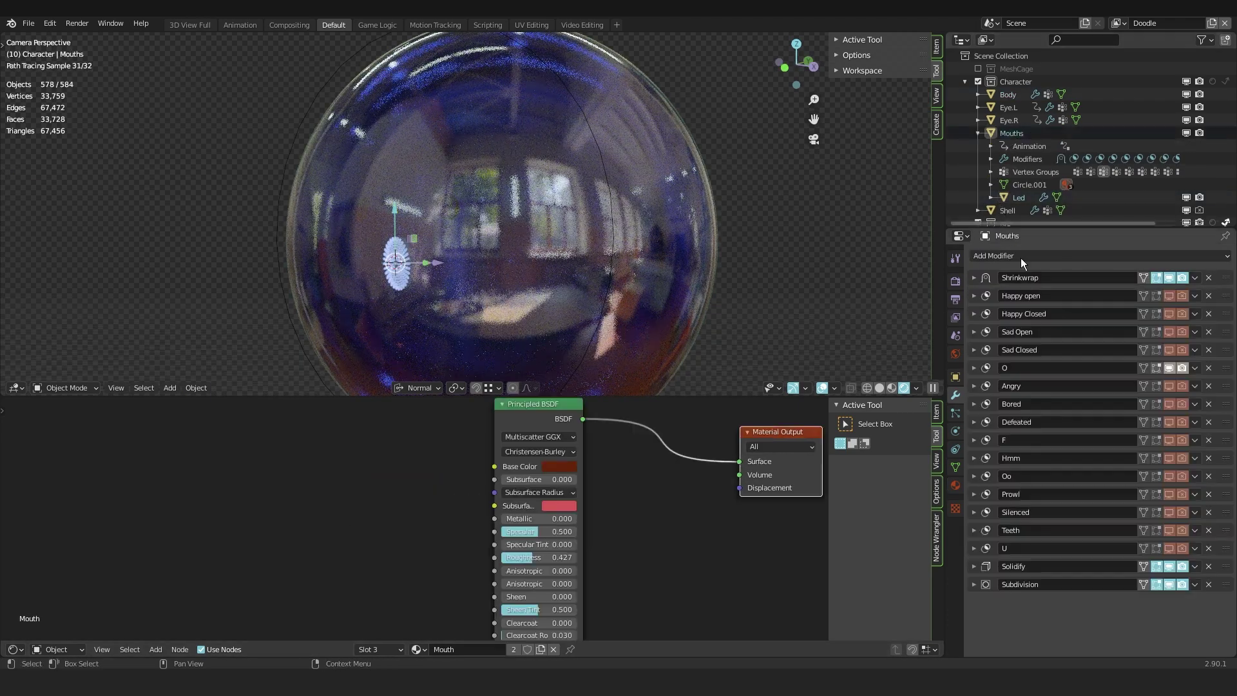
click(974, 584)
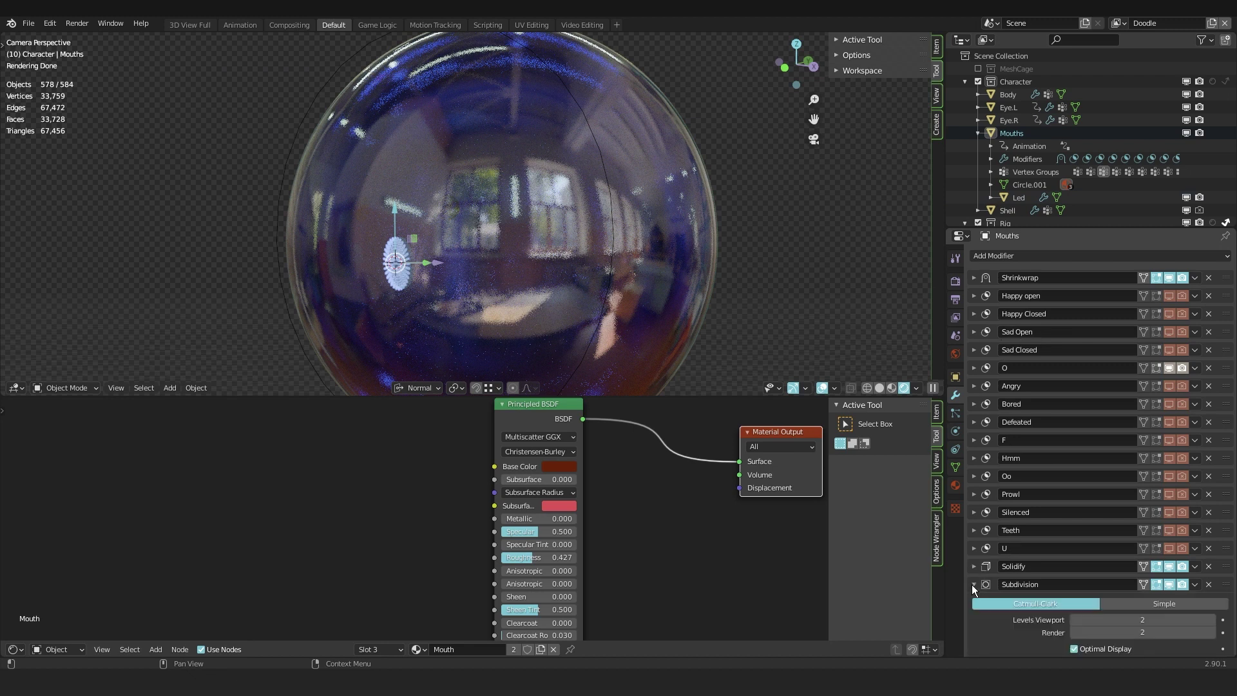
click(1073, 617)
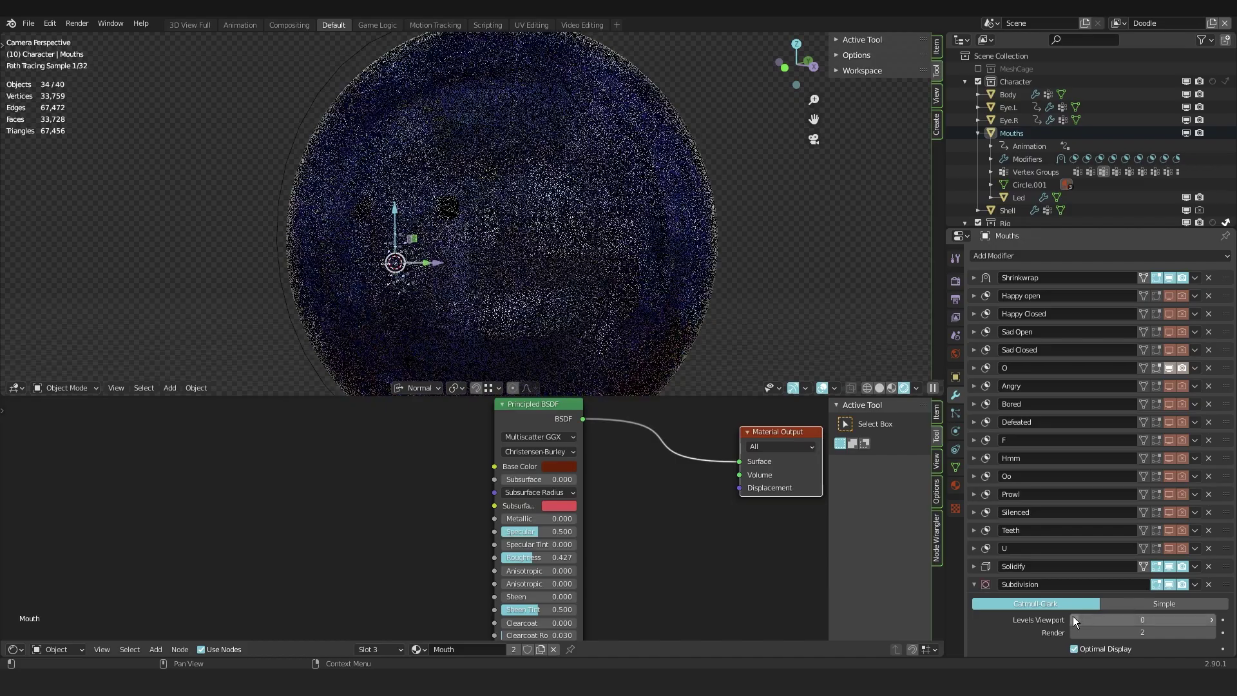
scroll(406, 278, up, 3)
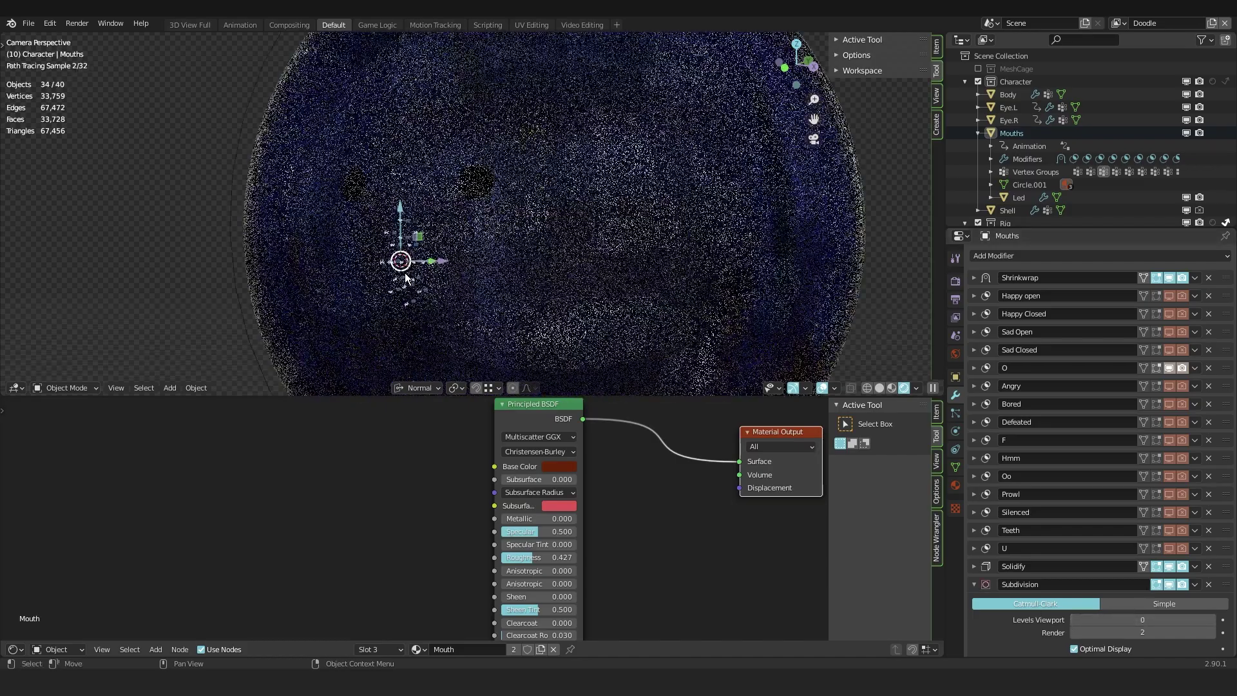
Lower the rig's Mouths custom property until the Sad Open expression is active.
click(713, 161)
click(956, 431)
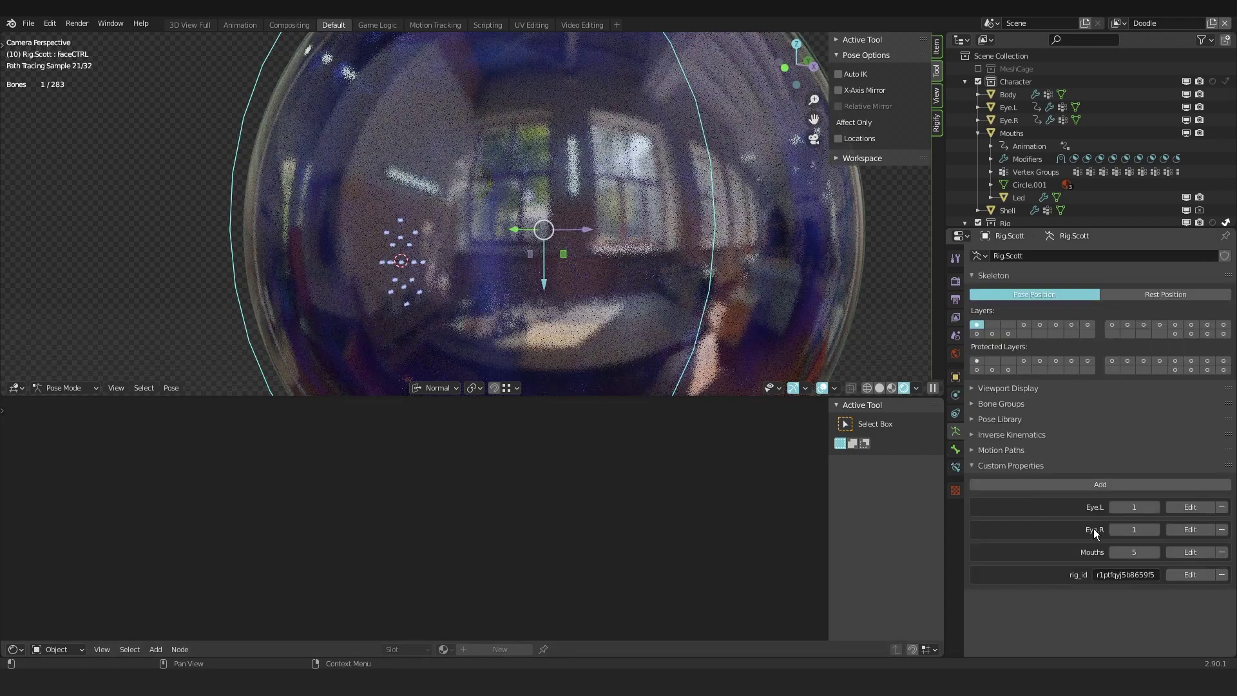
click(1111, 552)
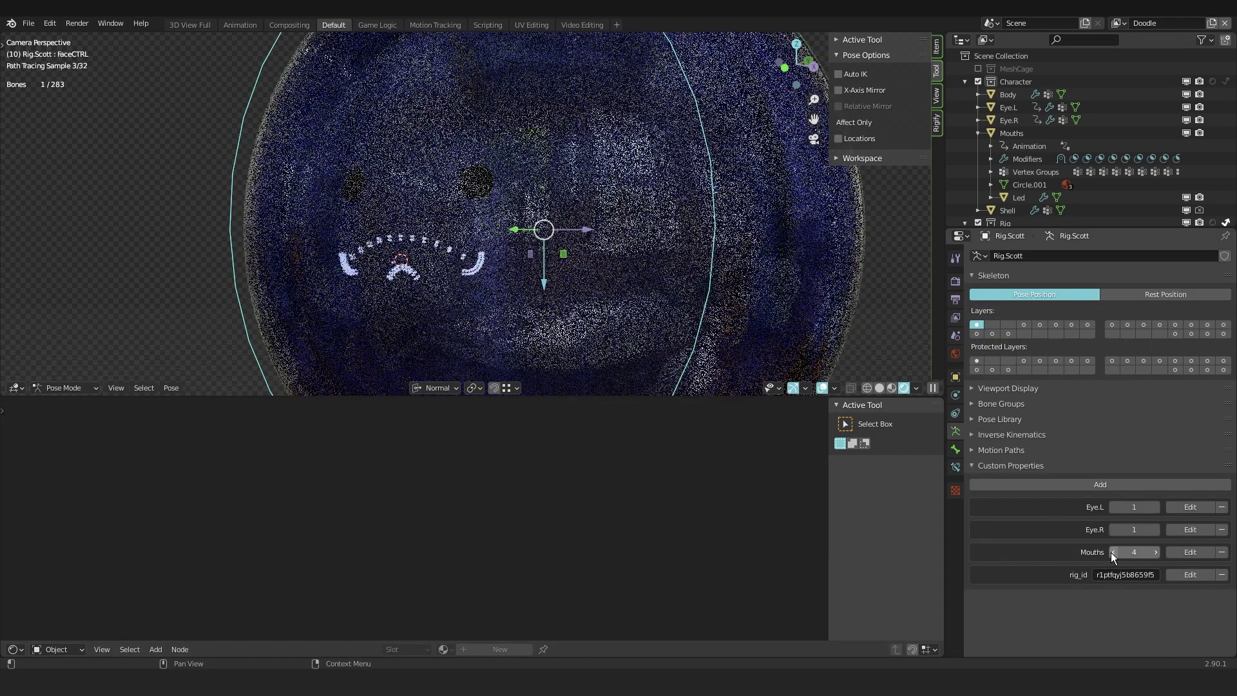
click(1112, 552)
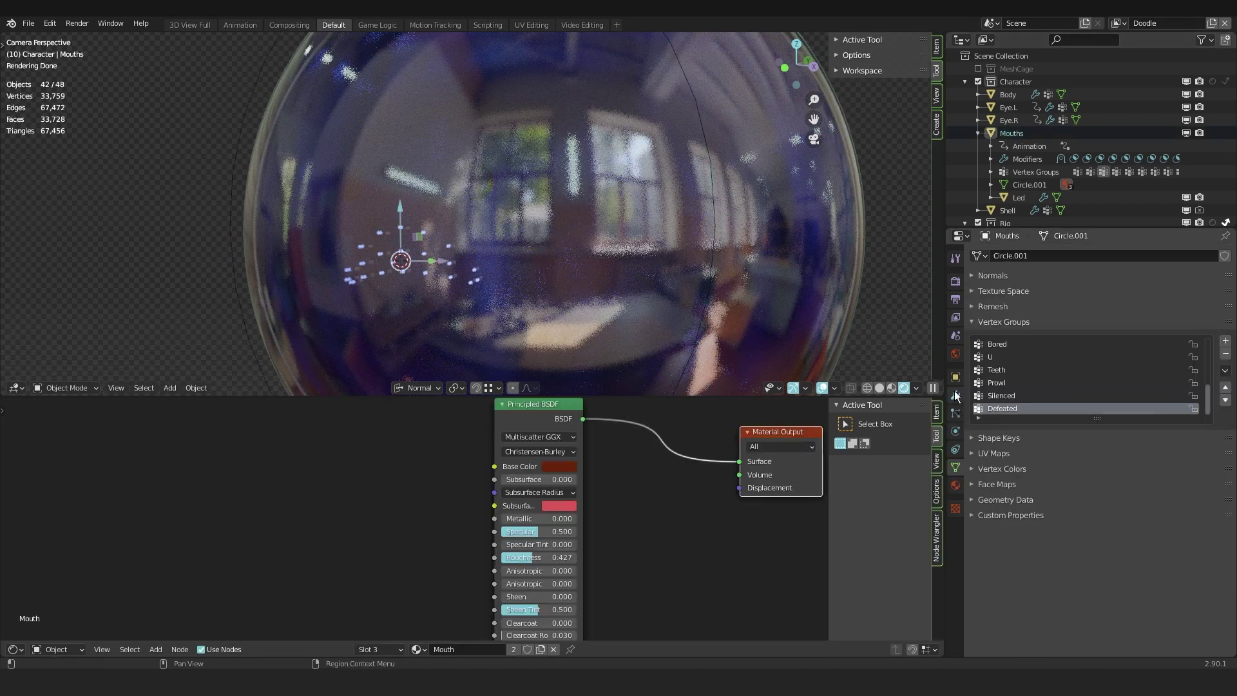
Rename the Mouths object's Subdivision modifier LEDResolution and set its viewport level to 2.
click(956, 395)
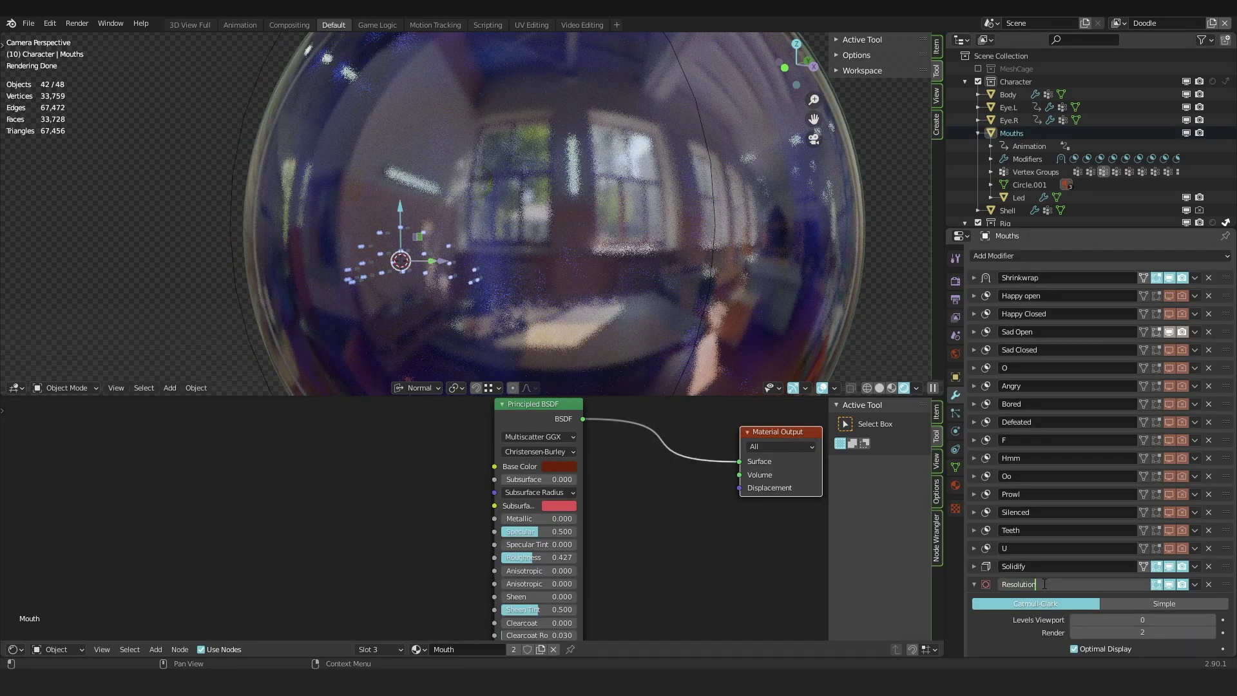
key(Return)
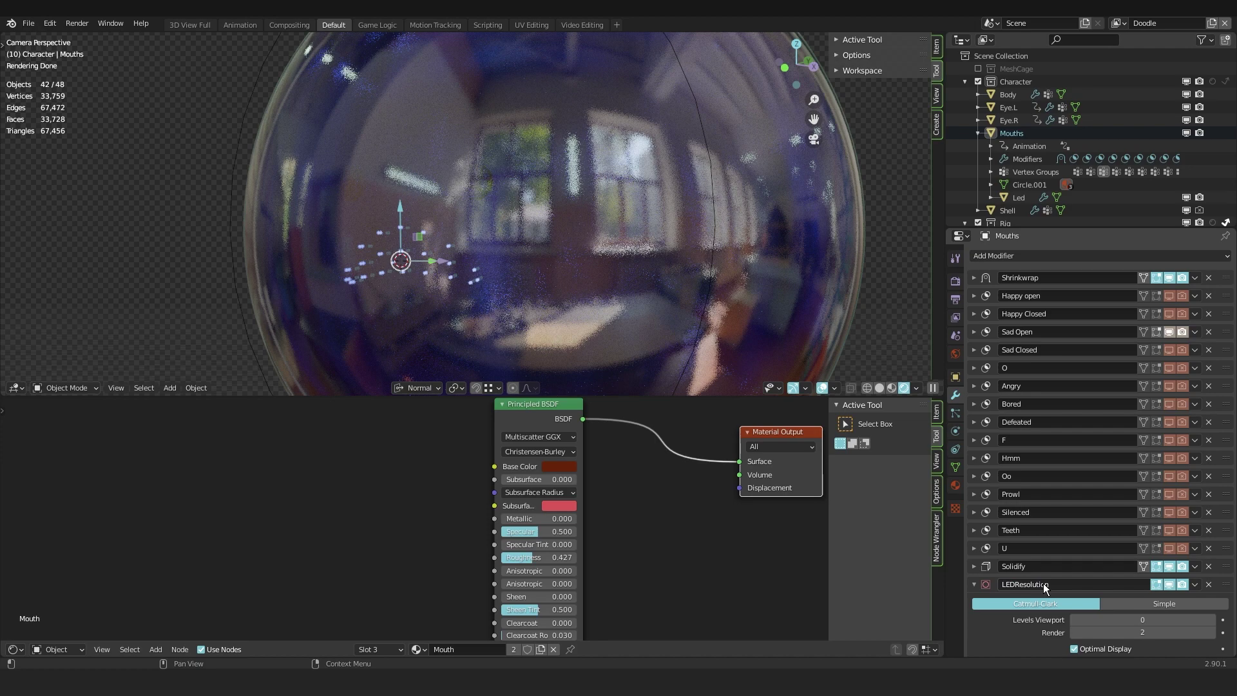
scroll(1035, 554, down, 2)
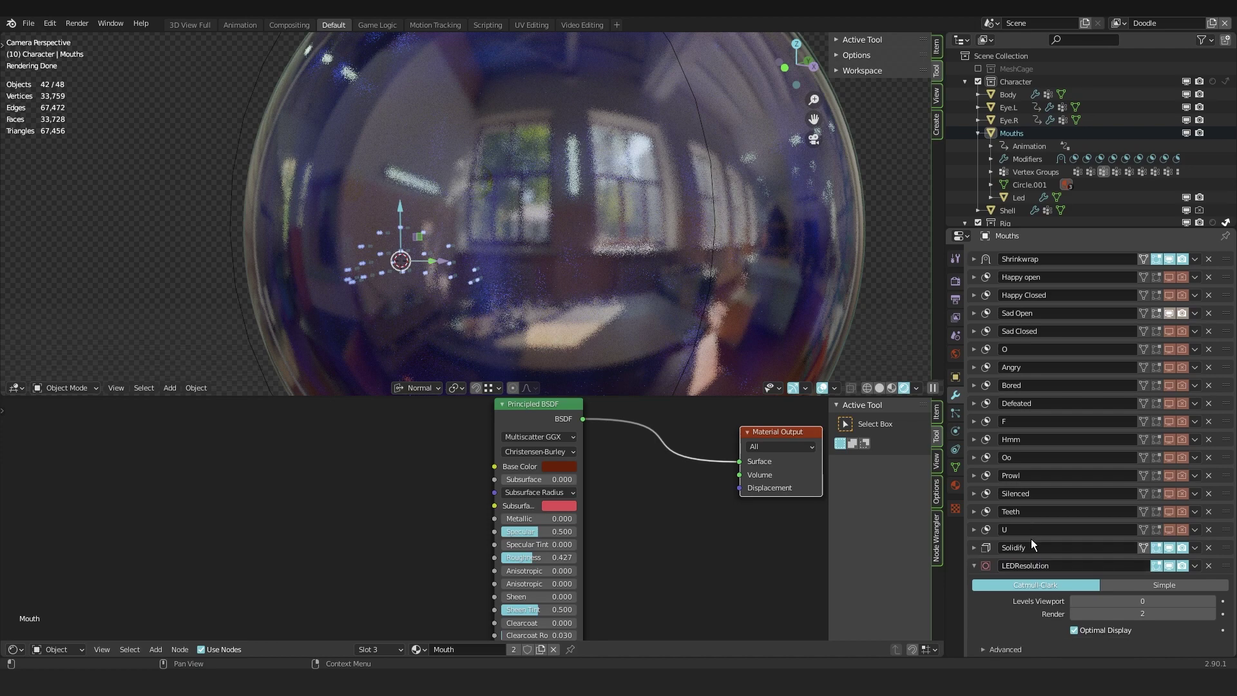
click(1214, 604)
click(1214, 604)
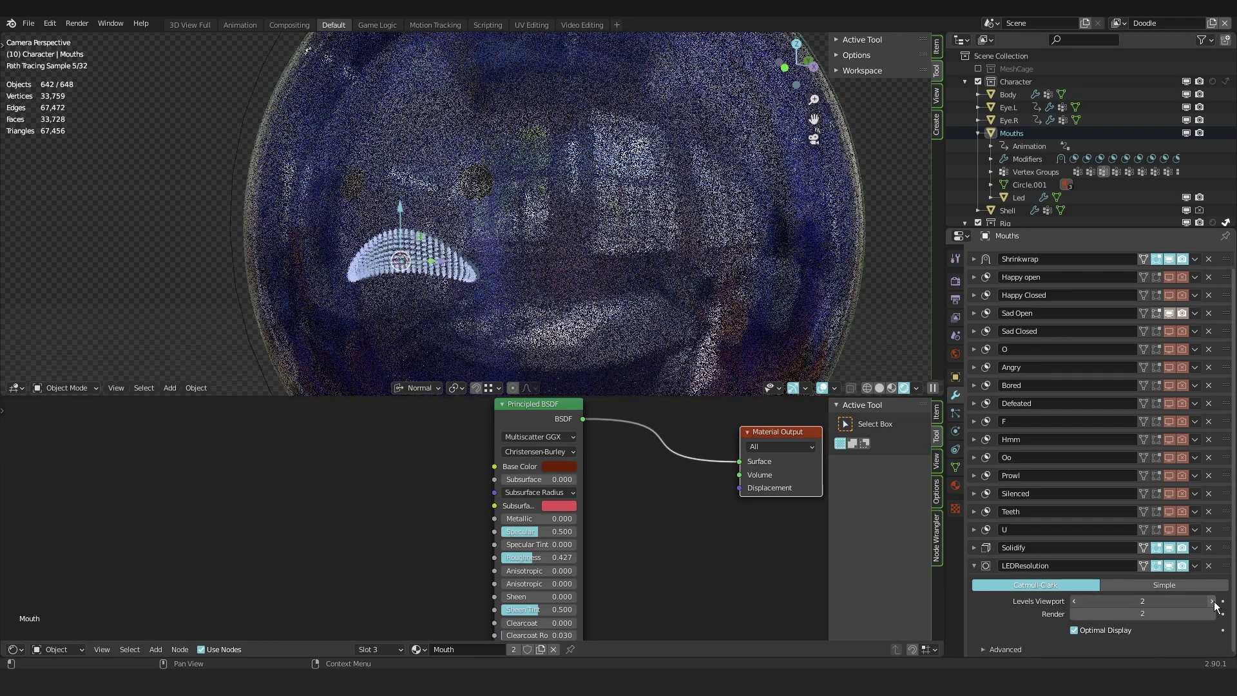
click(1214, 603)
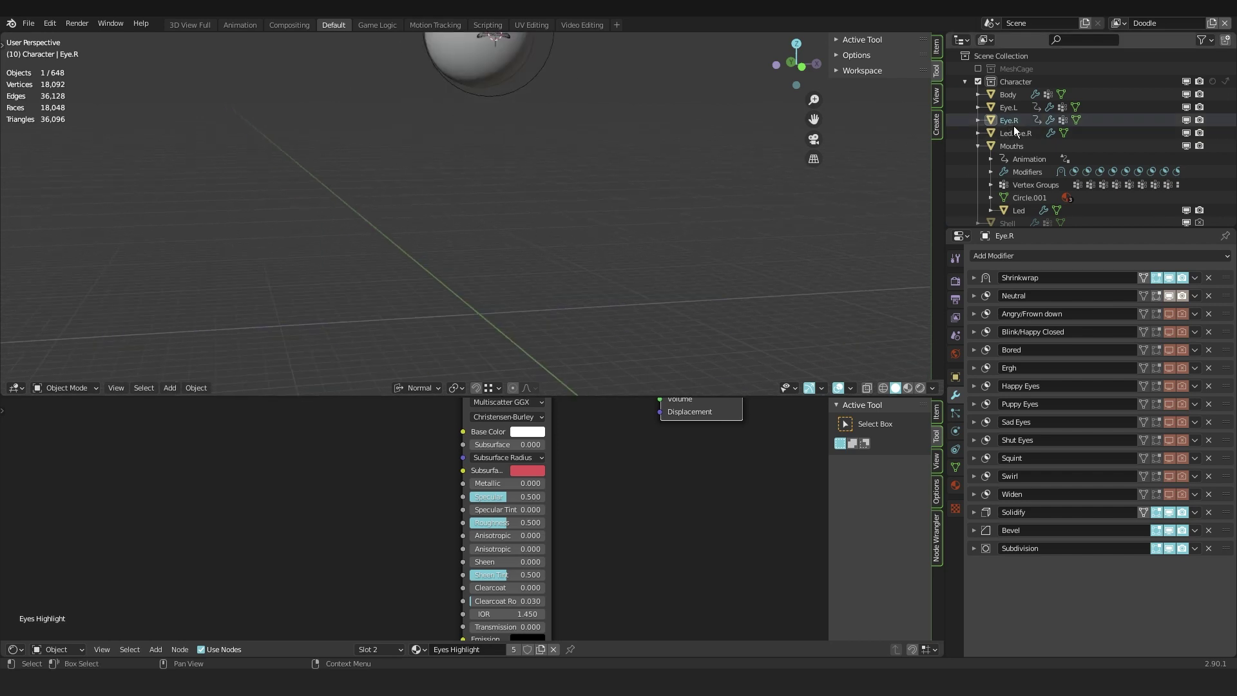
Parent Led.Eye.R to Eye.R and instance it on the eye's vertices, with the instancer hidden in viewport and render.
click(1016, 133)
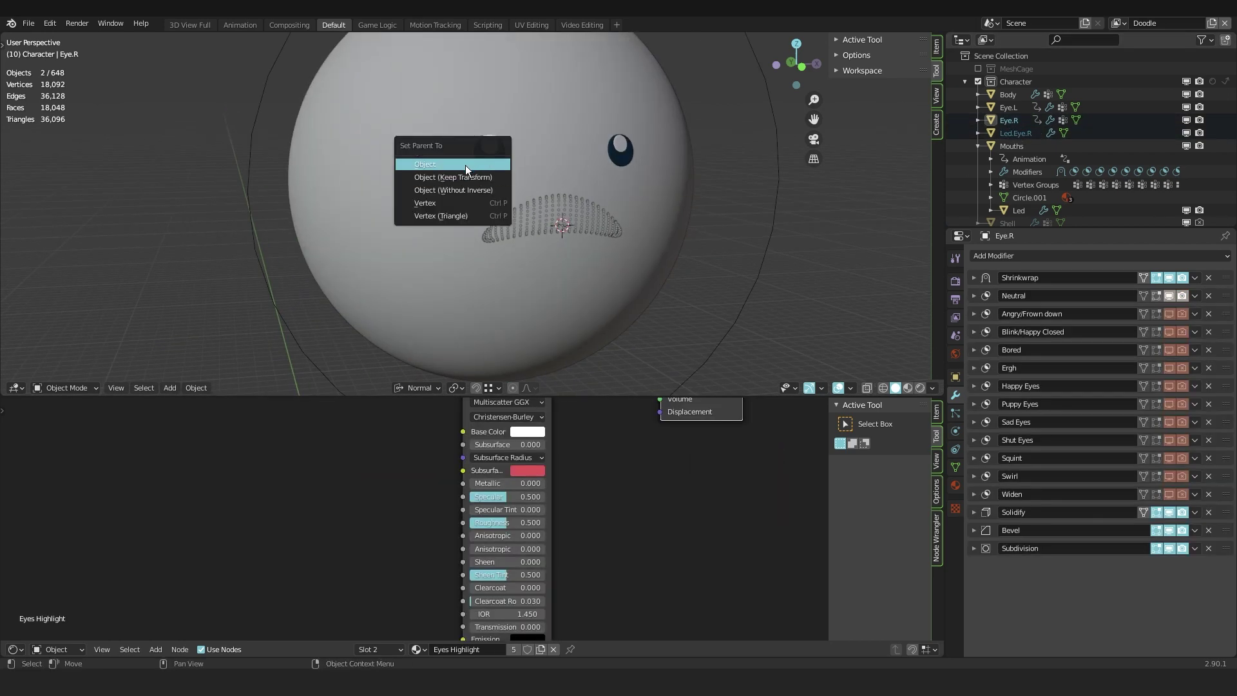
click(465, 165)
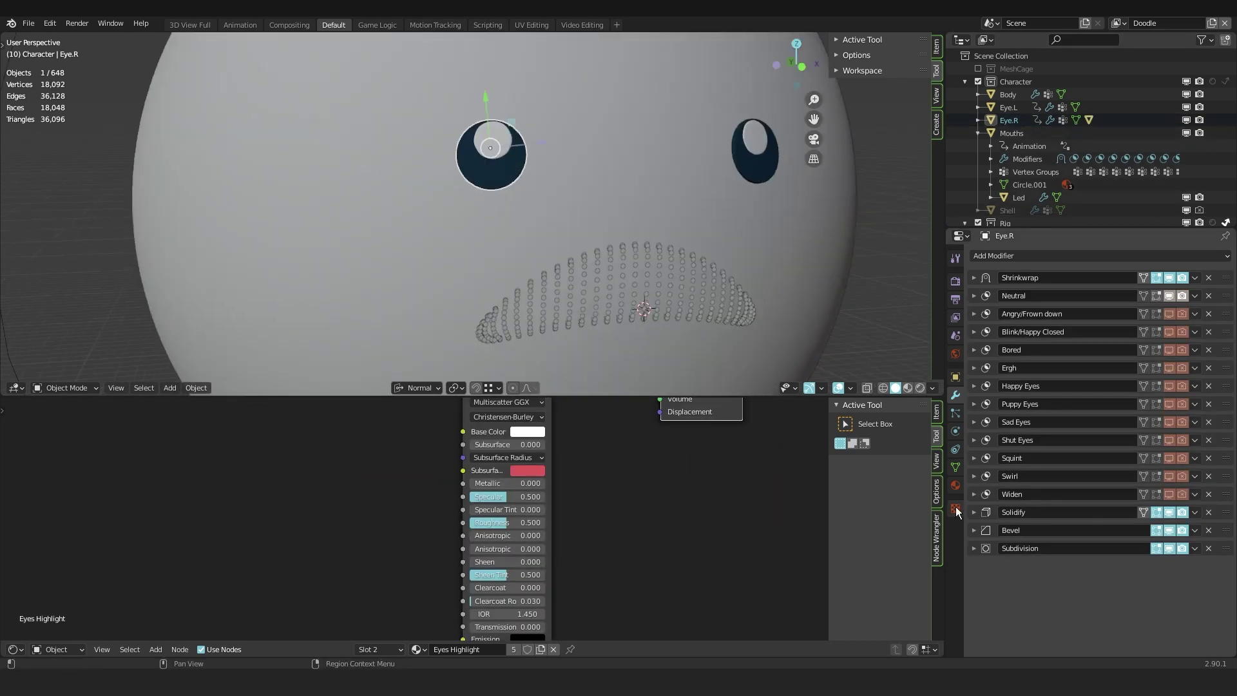
click(1099, 340)
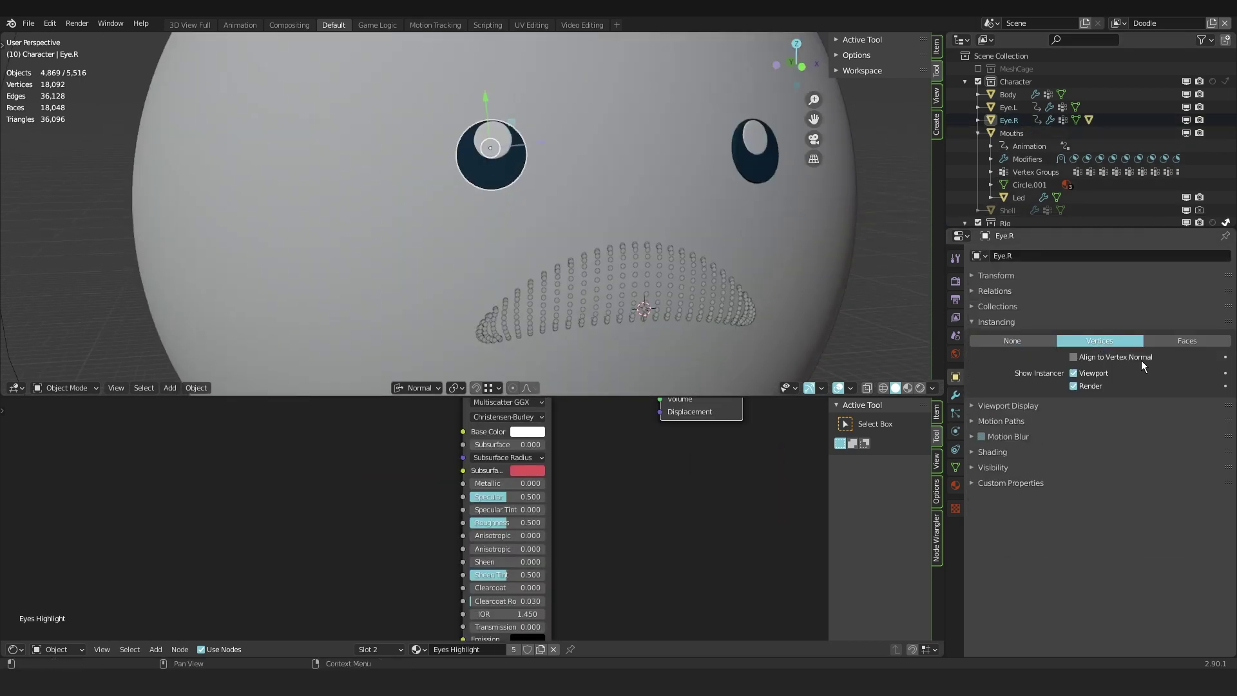
scroll(569, 257, down, 9)
key(shift+s)
click(547, 178)
scroll(547, 339, up, 3)
click(547, 339)
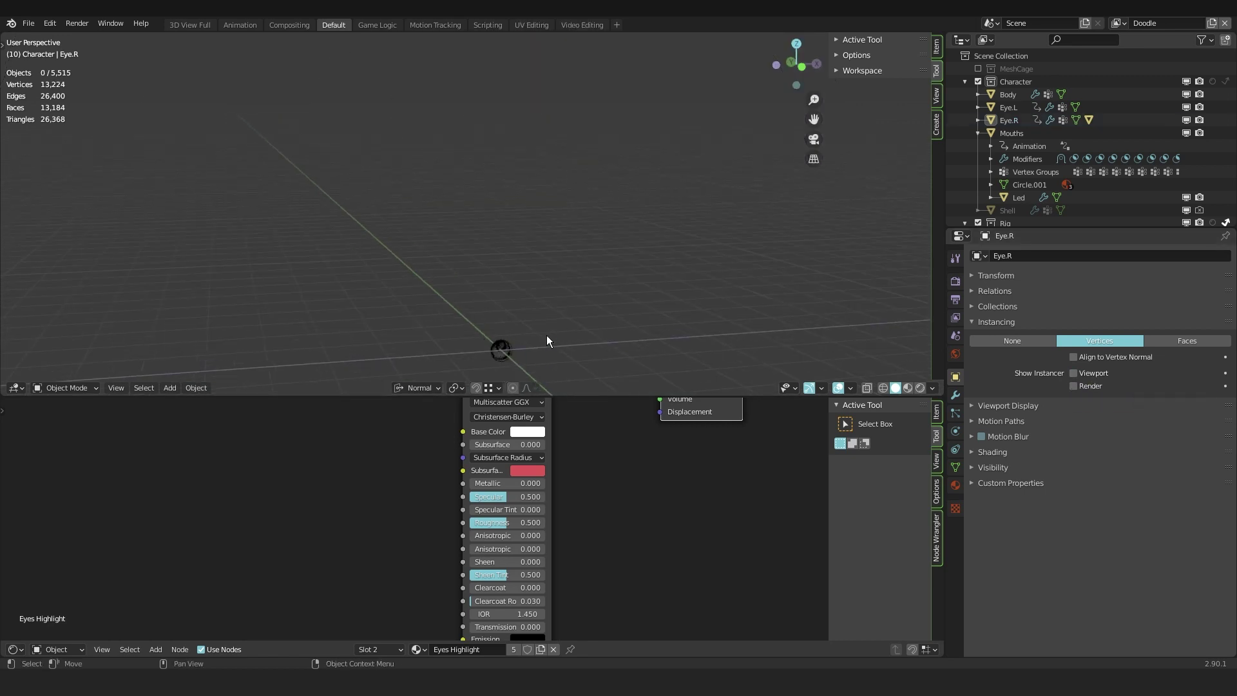
Select Led.Eye.R under Eye.R and snap it to the 3D cursor.
scroll(527, 344, up, 5)
click(1019, 198)
click(977, 133)
click(978, 120)
click(1028, 185)
key(shift+s)
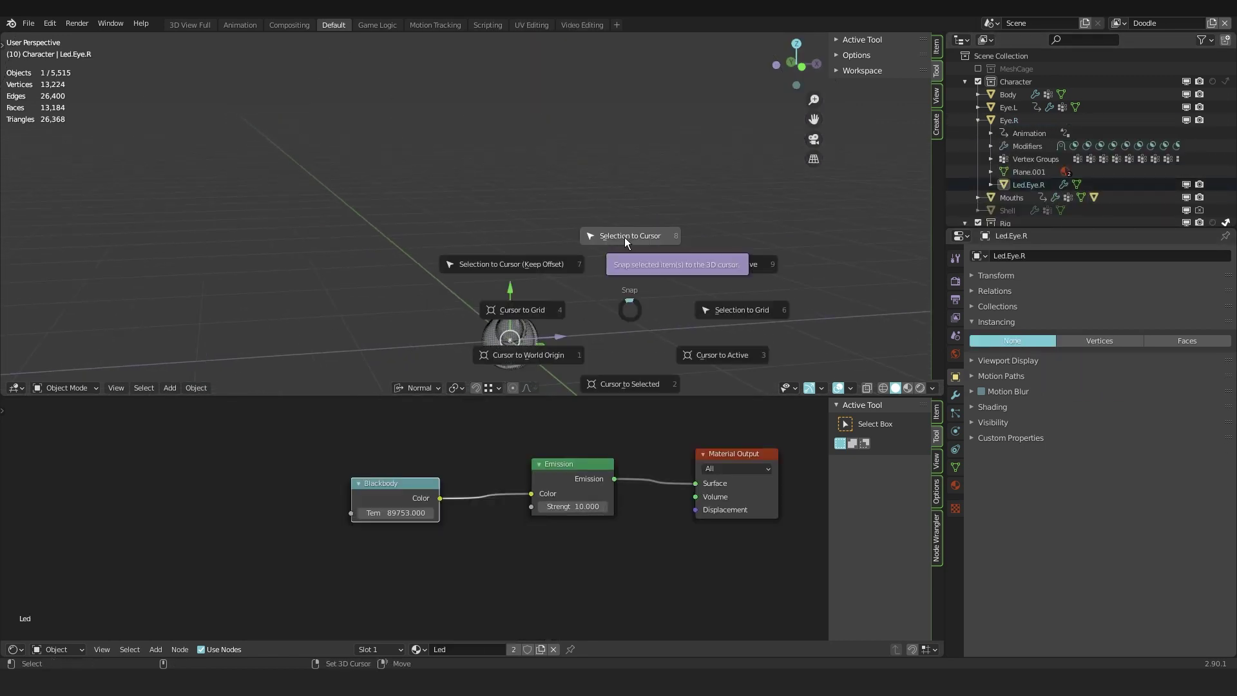
click(625, 237)
Duplicate Led.Eye.R in place and clear the copy's location and parent.
key(KP_Decimal)
scroll(560, 203, down, 3)
middle_drag(561, 201, 522, 209)
scroll(516, 226, down, 4)
click(503, 241)
click(1029, 185)
key(shift+d)
key(Escape)
key(KP_Decimal)
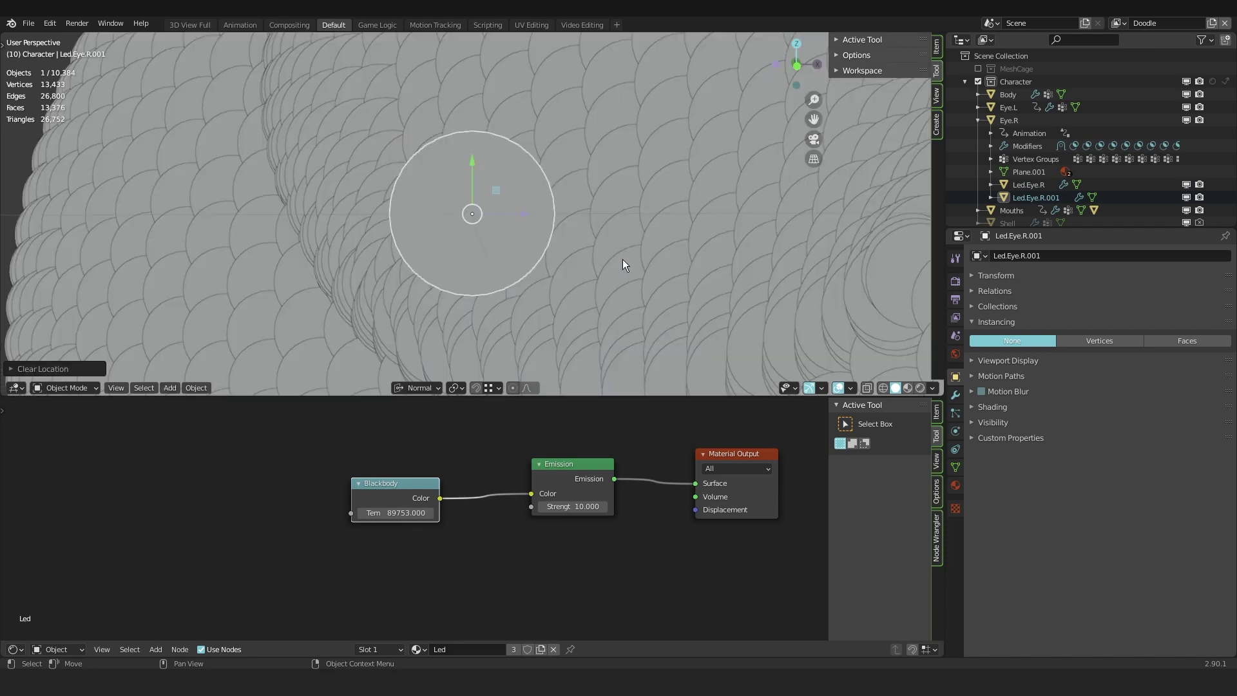
key(alt+p)
click(475, 287)
Parent the duplicated disc to Eye.L and instance it on the eye's vertices, with the instancer hidden in viewport and render.
click(1100, 341)
click(1073, 386)
click(1074, 373)
click(1073, 373)
click(553, 371)
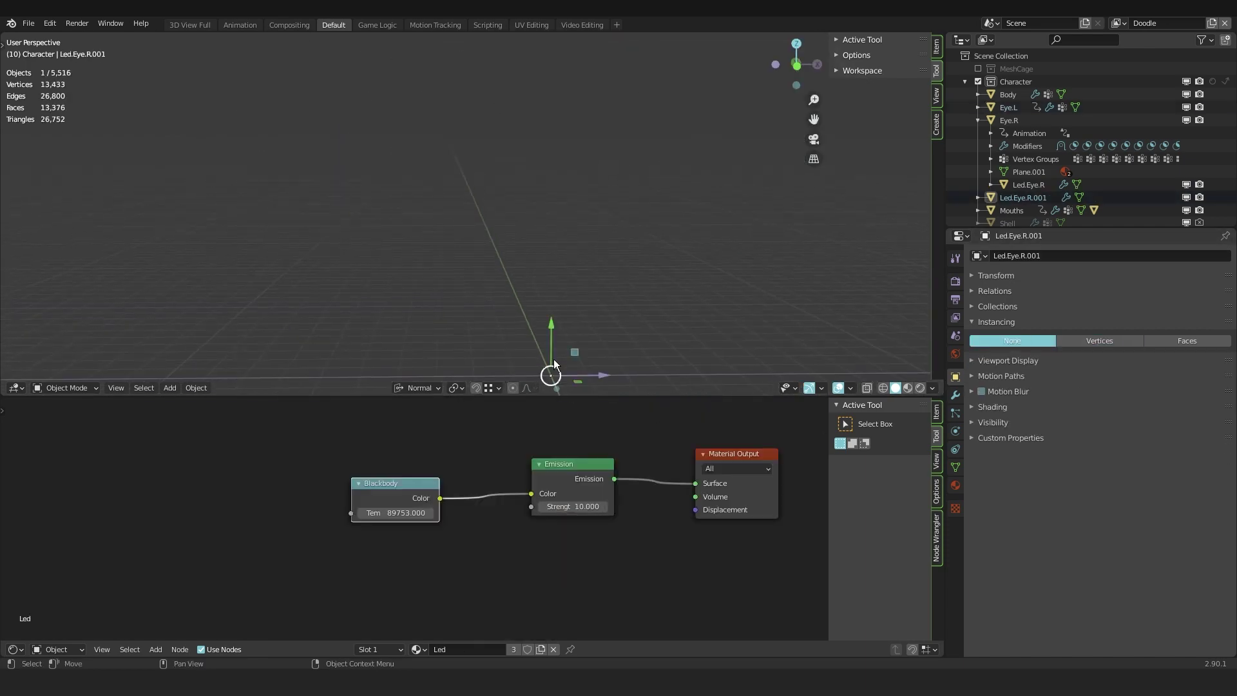
shift+click(569, 147)
key(ctrl+p)
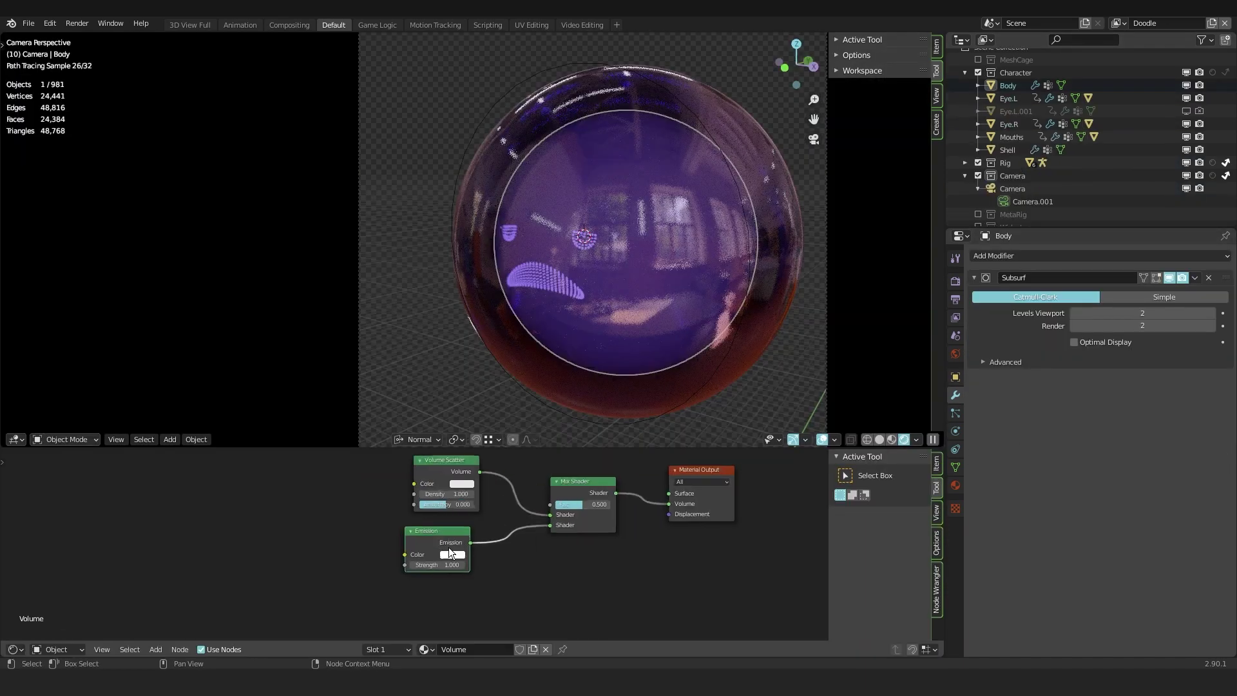
Switch the Volume material's Mix Shader to an Add Shader and set its Emission to cyan with strength 3.7.
click(453, 555)
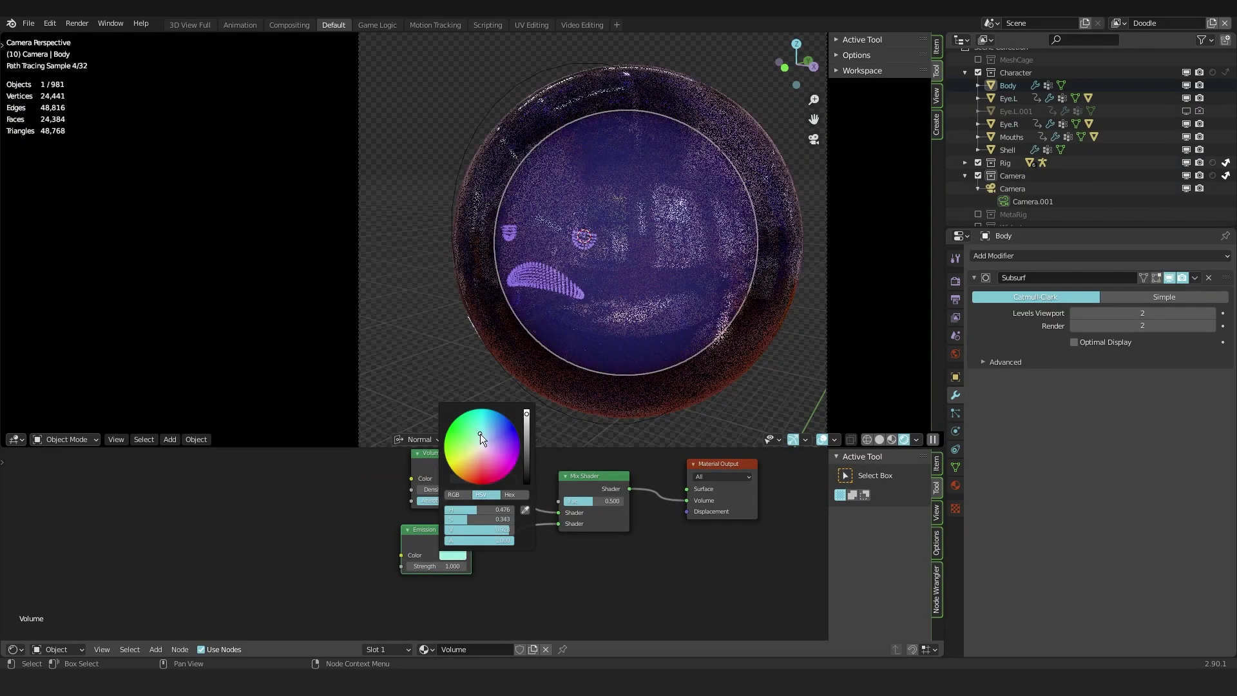
drag(436, 566, 522, 567)
click(588, 483)
key(shift+s)
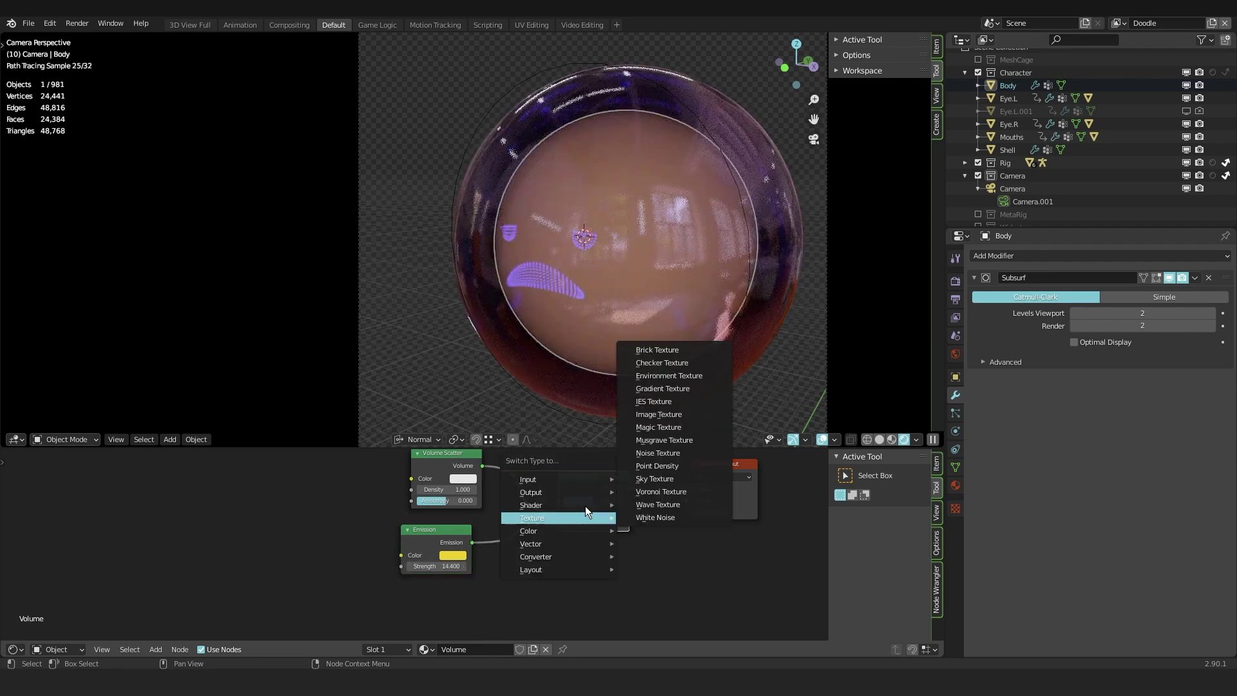
mouse_move(583, 506)
click(661, 263)
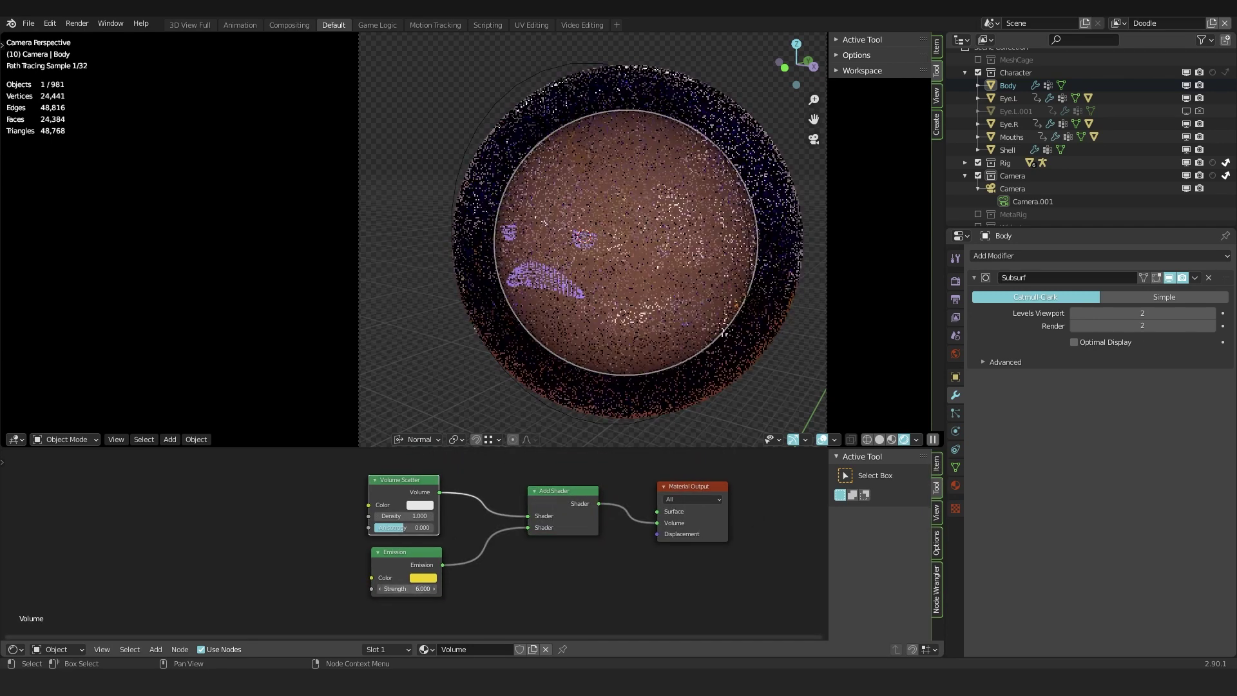
click(424, 577)
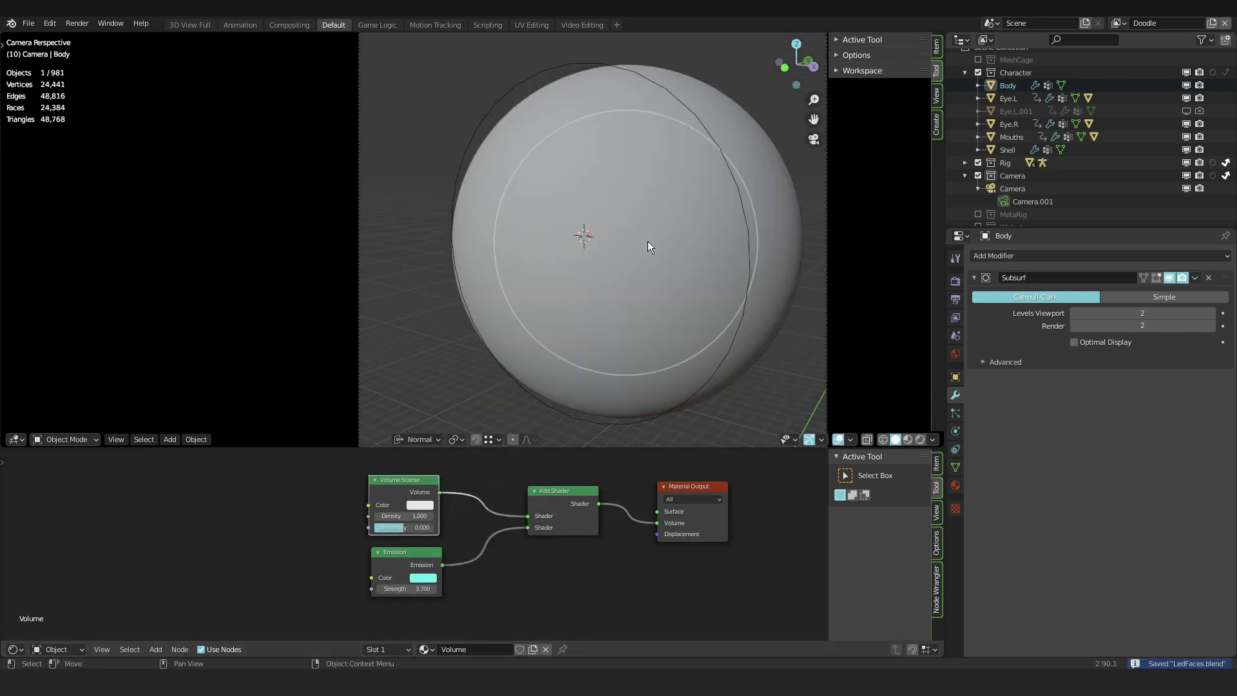
Test-render the camera view to check the glowing volume, and open the Cycles render settings.
key(F12)
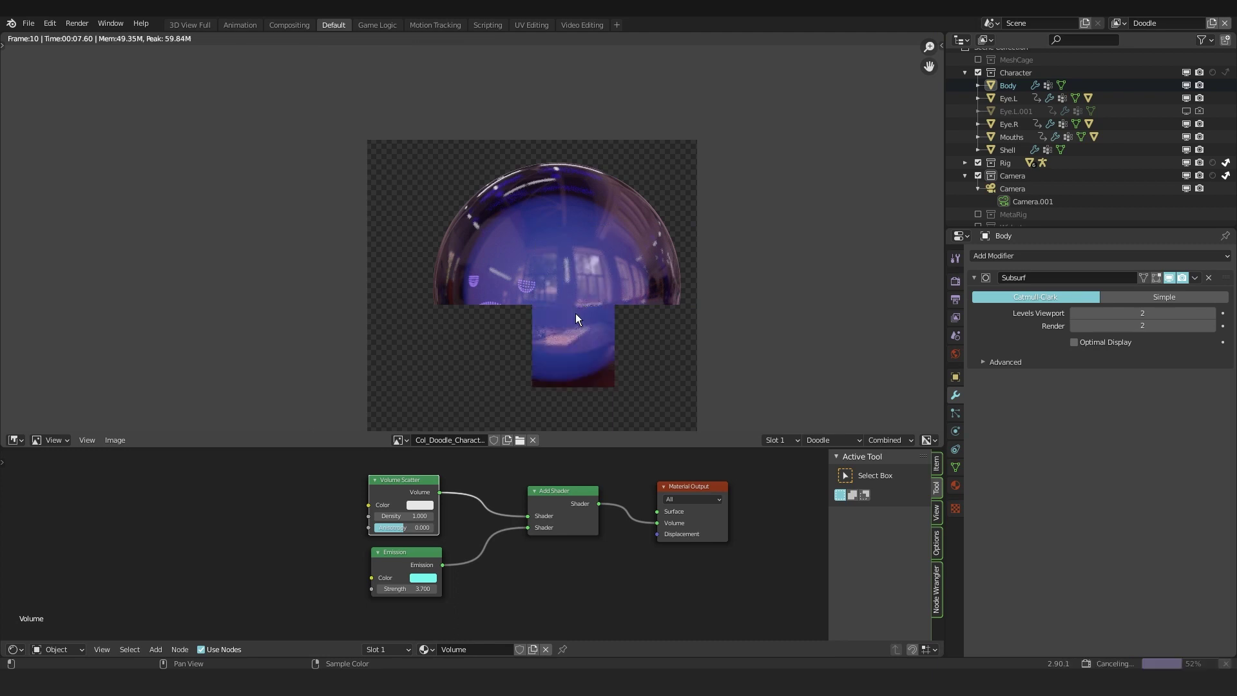
click(955, 300)
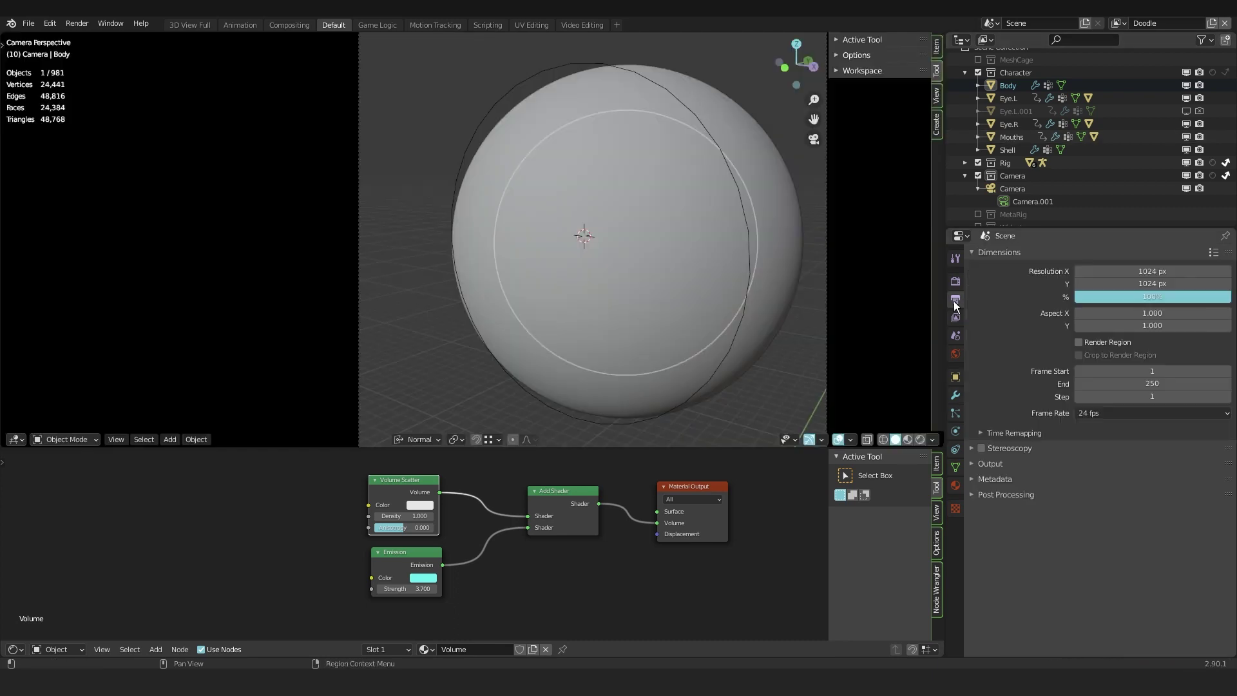
click(956, 281)
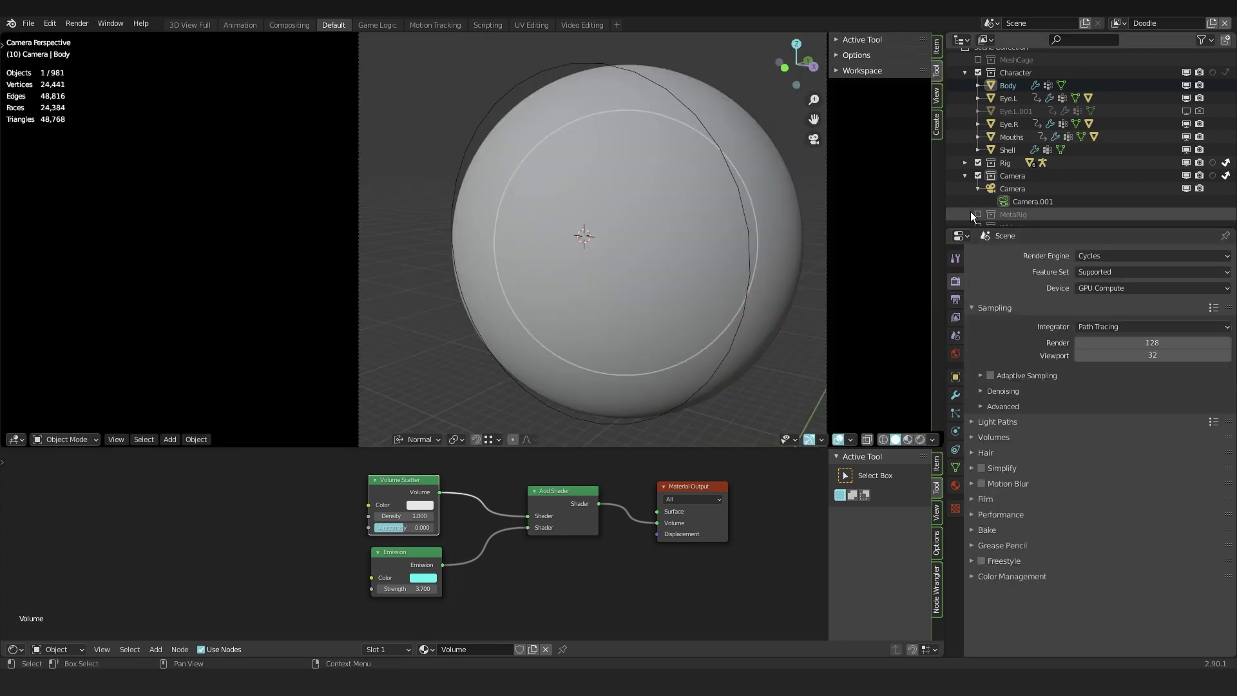
Select Led.Eye.L and preview the scene in rendered shading, save the file and render the current frame.
click(1029, 165)
key(shift+z)
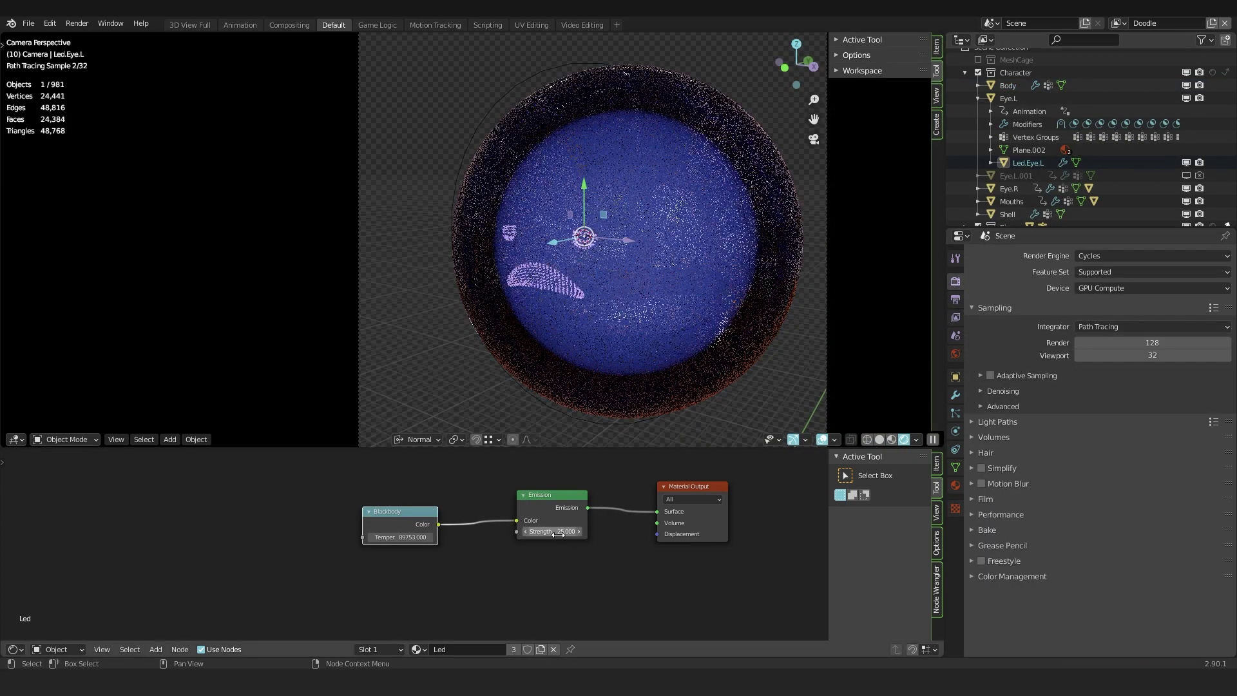
key(ctrl+s)
key(F12)
scroll(515, 272, up, 3)
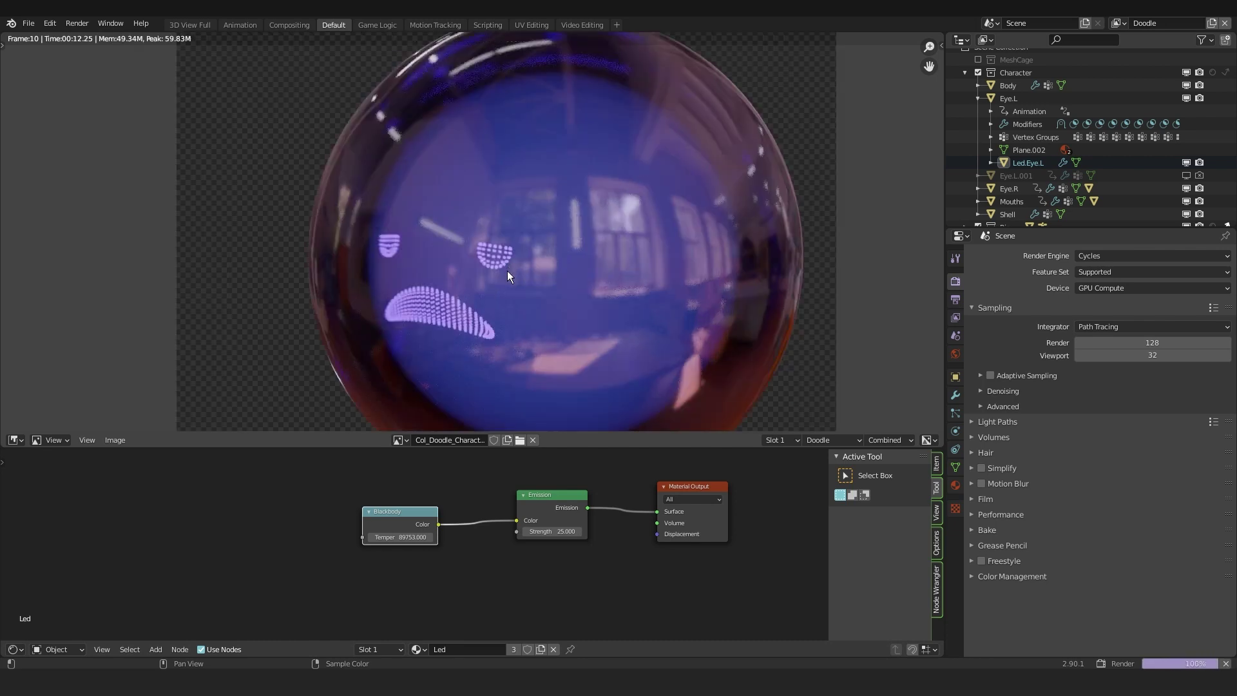
scroll(698, 239, down, 2)
Enable Adaptive Sampling and open the render sample count for editing.
click(991, 375)
click(1139, 342)
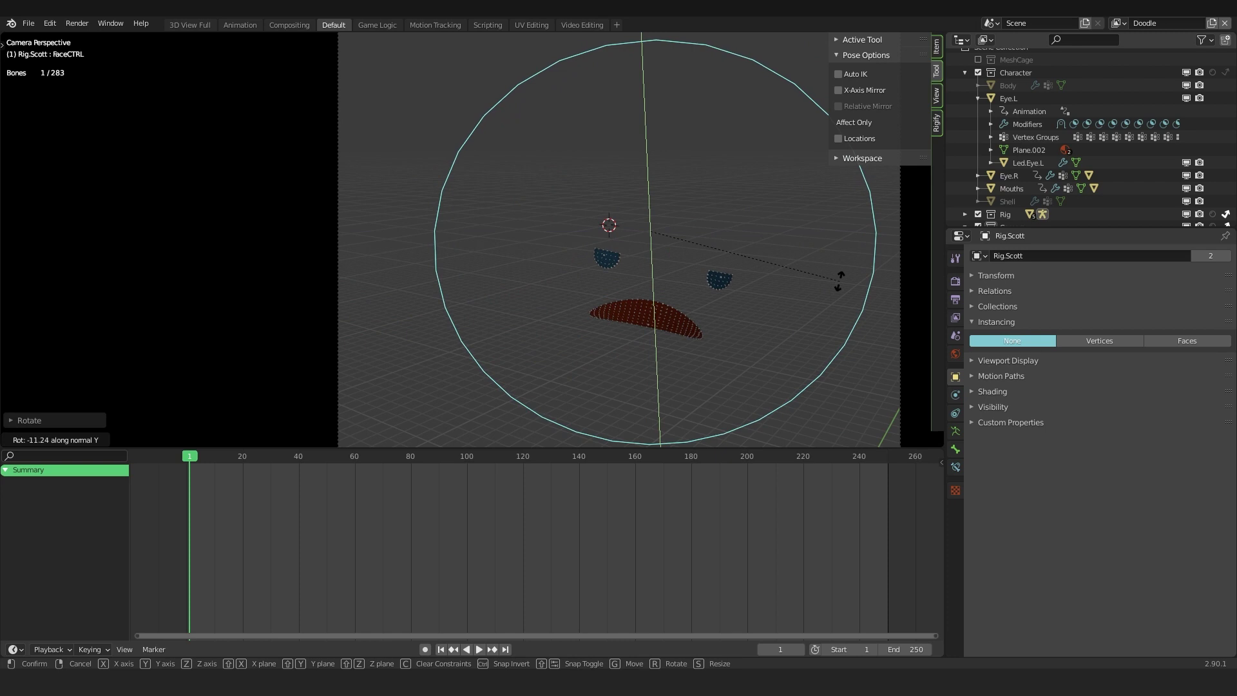
Rotate the FaceCTRL bone at frame 1 to set the starting pose of the face.
click(806, 277)
key(r)
key(r)
click(759, 218)
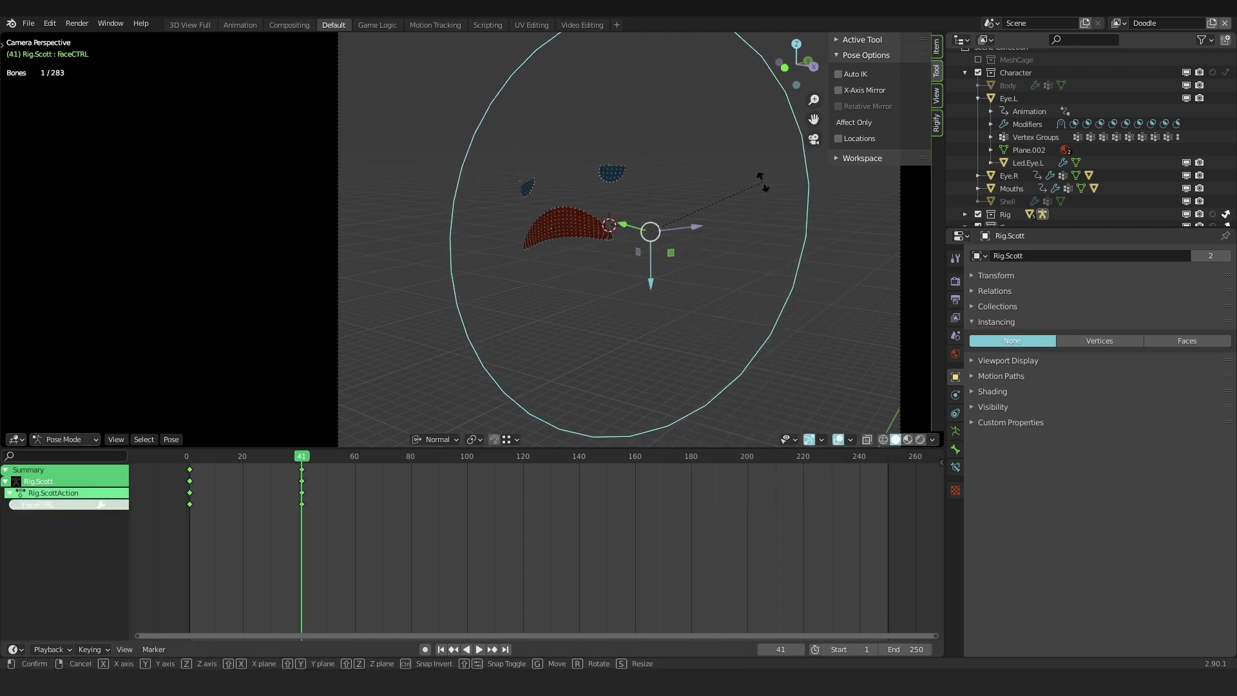
Rotate the FaceCTRL bone at frame 41 so the face turns sideways and upward.
click(762, 182)
key(r)
key(x)
click(738, 201)
key(r)
key(y)
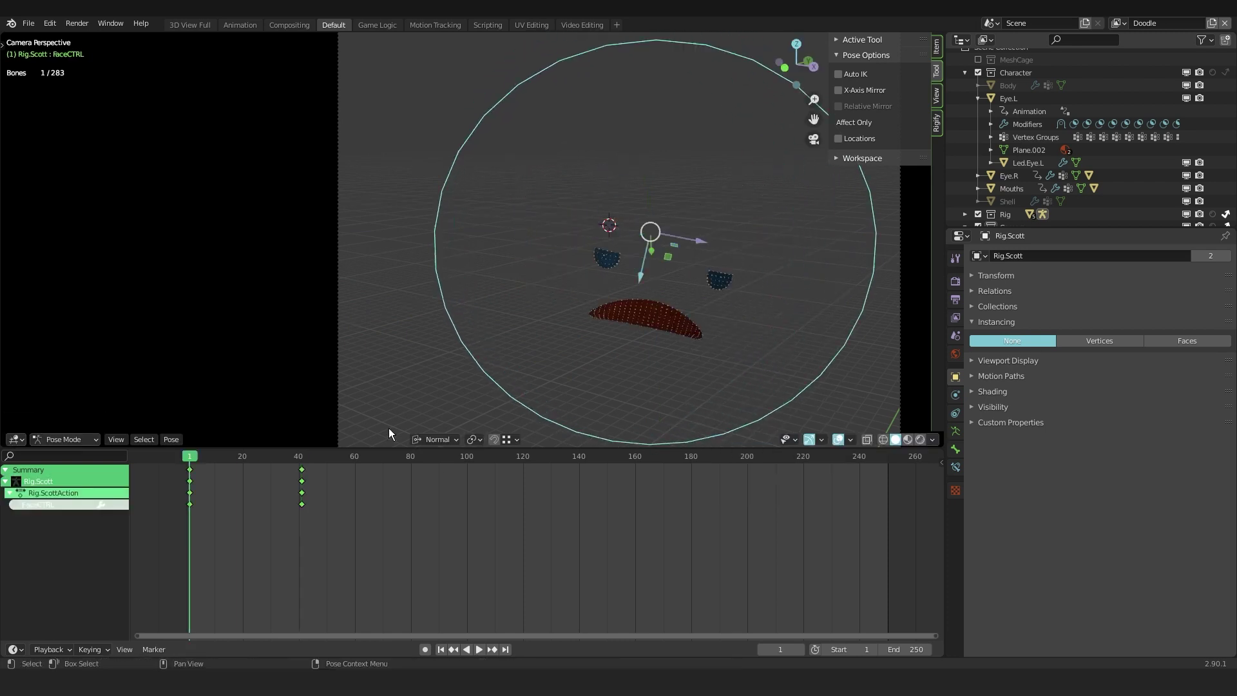
Retime the two FaceCTRL keyframes to frames 30 and 47 and play the animation.
key(Up)
key(Down)
key(space)
key(space)
key(Left)
key(Left)
key(Left)
key(Left)
key(Left)
key(Left)
key(Left)
drag(383, 470, 318, 469)
key(shift+Left)
key(space)
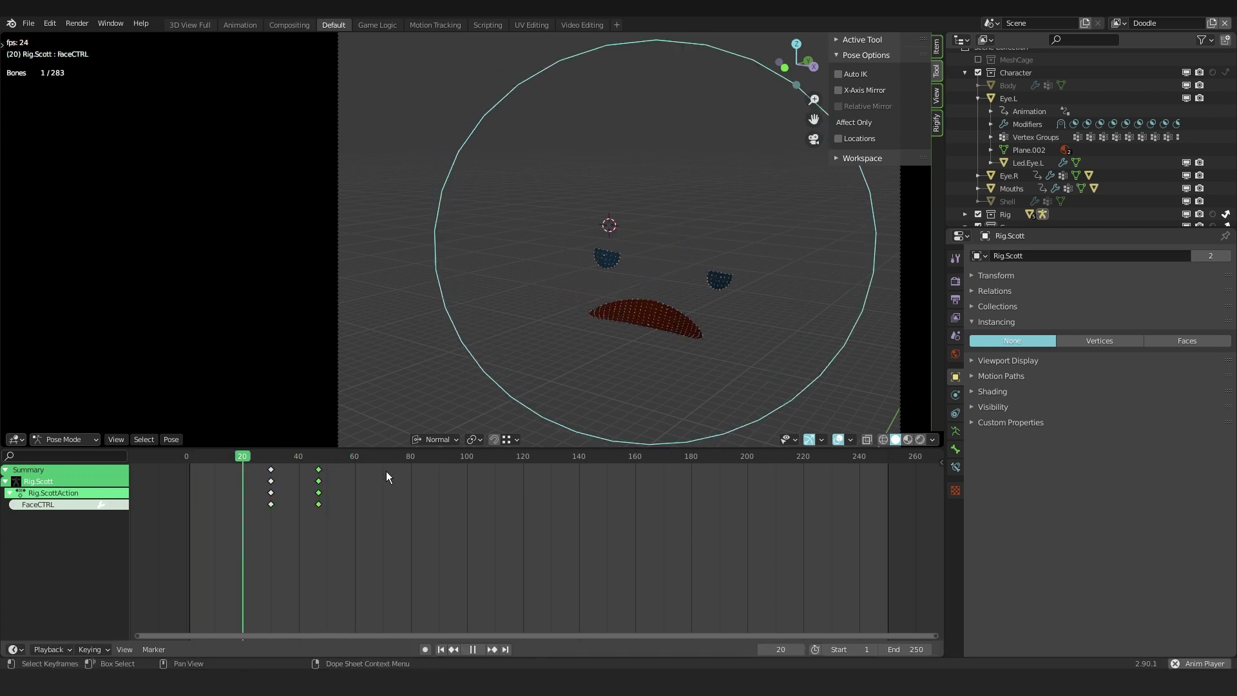
Move the second FaceCTRL keyframe to frame 53 and play back the new timing.
key(space)
key(shift+Left)
key(space)
key(space)
key(g)
click(385, 470)
key(shift+Left)
key(space)
key(space)
Insert a FaceCTRL keyframe at frame 84 to hold the turned pose.
key(Right)
key(Right)
key(Right)
key(Right)
key(Right)
key(Right)
key(Right)
key(Right)
key(Right)
key(Right)
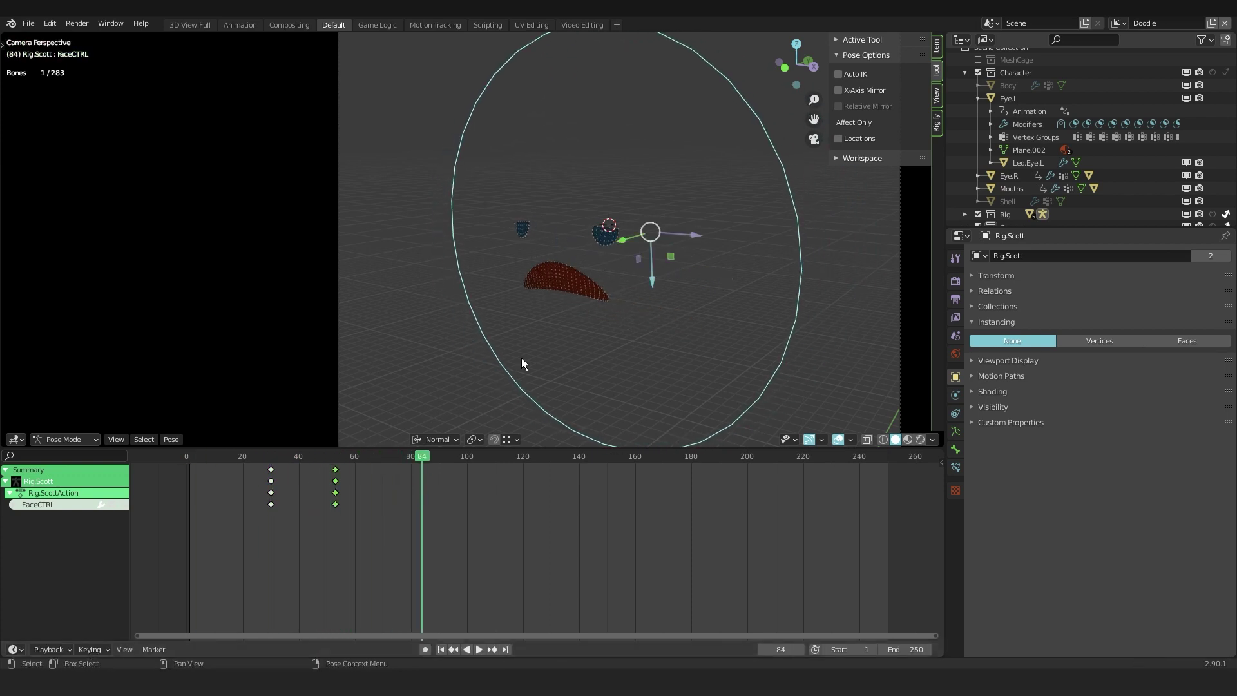
key(i)
click(767, 232)
Rotate FaceCTRL at frame 97 and keyframe the pose.
key(Right)
key(Right)
key(Right)
key(Right)
key(Right)
key(Right)
key(Right)
key(Right)
key(Right)
key(Right)
key(Right)
key(Right)
key(Right)
key(r)
click(760, 235)
key(i)
Rotate FaceCTRL about its local X axis at frame 115 and keyframe the pose.
key(Right)
key(Right)
key(Right)
key(Right)
key(Right)
key(Right)
key(Right)
key(Right)
key(Right)
key(Right)
key(Right)
key(Right)
key(Right)
key(Right)
key(Right)
key(Right)
key(Right)
key(Right)
key(r)
key(x)
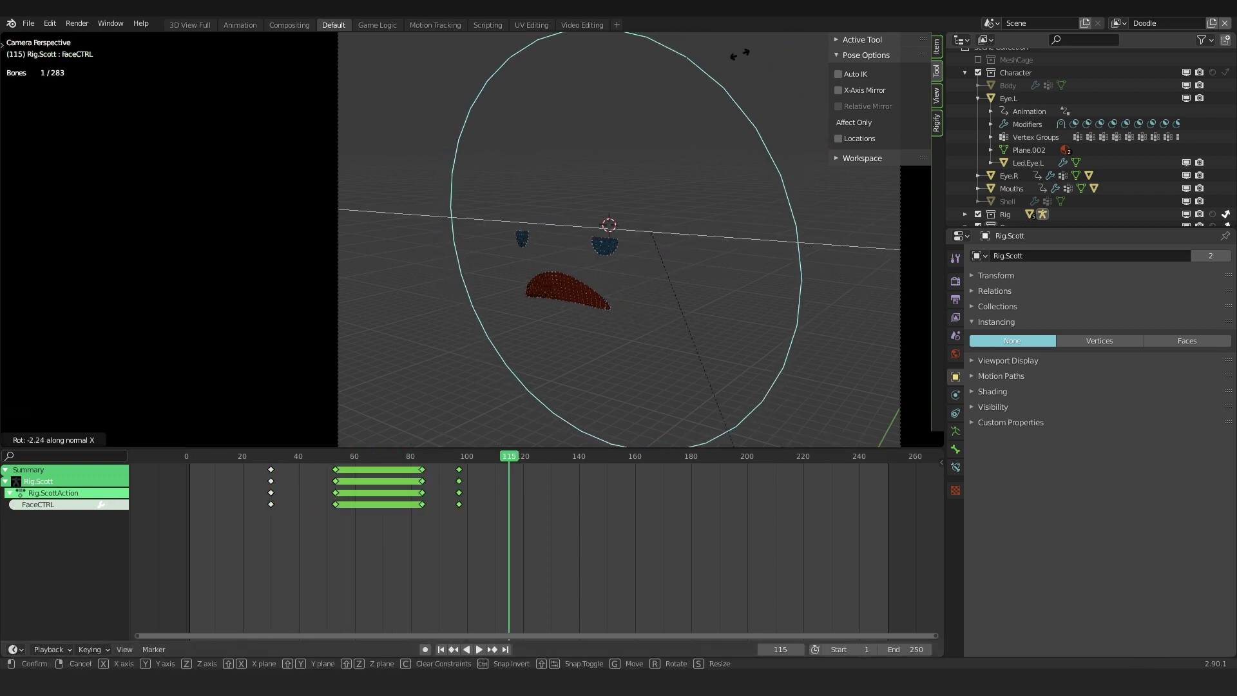
click(740, 54)
key(i)
Rotate FaceCTRL about its local X axis at frame 145 and keyframe the pose.
key(Right)
key(Right)
key(Right)
key(Right)
key(Right)
key(Right)
key(Right)
key(Right)
key(Right)
key(Right)
key(Right)
key(Right)
key(Right)
key(Right)
key(Right)
key(Right)
key(Right)
key(Right)
key(Right)
key(Right)
key(Right)
key(Right)
key(Right)
key(Right)
key(Right)
key(Right)
key(Right)
key(Right)
key(Right)
key(Right)
key(r)
key(x)
click(759, 205)
key(i)
Return to the earlier keyframes, rotate FaceCTRL freely at frame 30 and keyframe the pose.
key(Down)
key(Down)
key(Down)
key(Down)
key(Down)
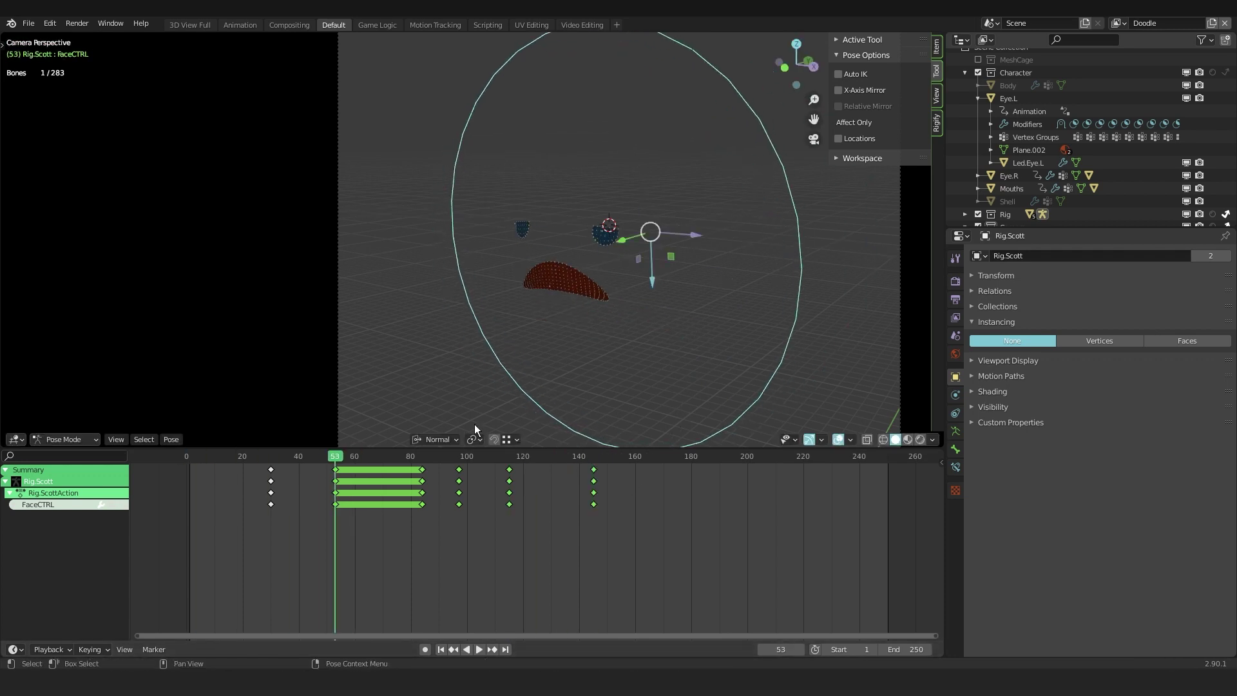
key(r)
key(r)
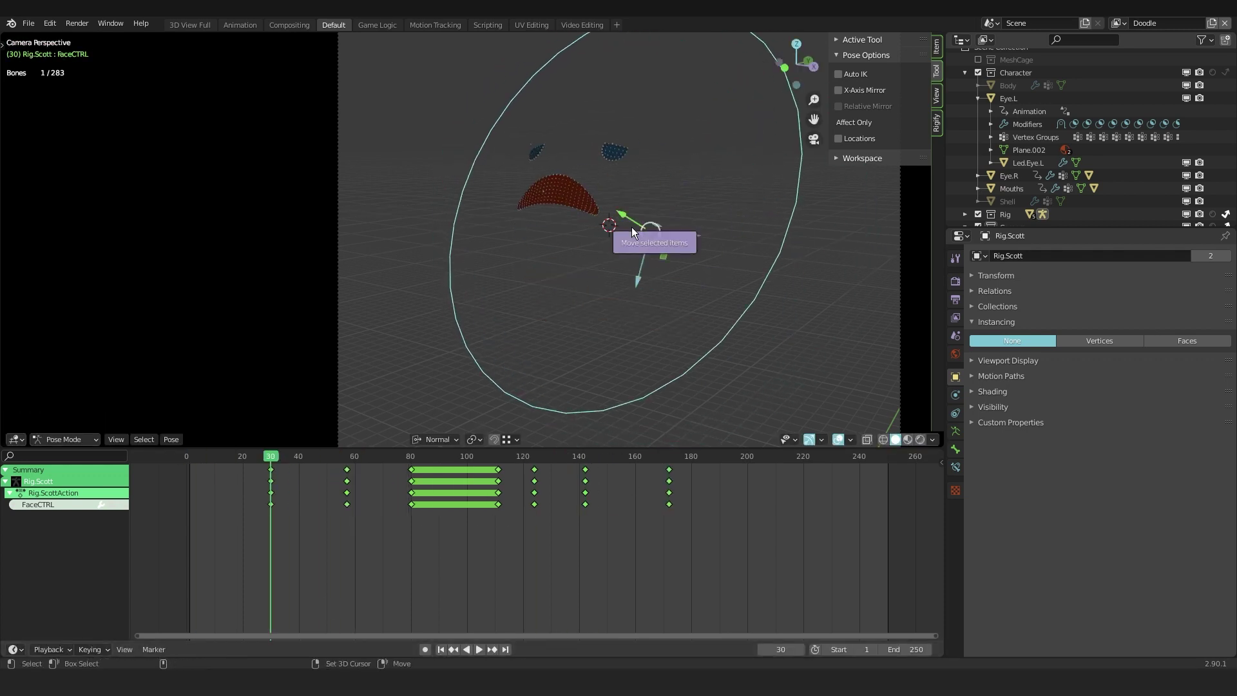
click(728, 184)
key(i)
Play back the animation and shift the FaceCTRL keyframes from frame 80 onward by 30 frames.
key(shift+Left)
key(space)
key(space)
key(Up)
key(Up)
drag(699, 541, 390, 463)
key(g)
click(474, 477)
Duplicate the FaceCTRL keyframe at frame 57 to frame 80 to hold that pose, and play the animation.
click(348, 482)
key(shift+d)
click(424, 497)
key(space)
key(space)
Rotate FaceCTRL about its local Z axis at frame 202 and keyframe the pose.
key(Down)
key(r)
key(z)
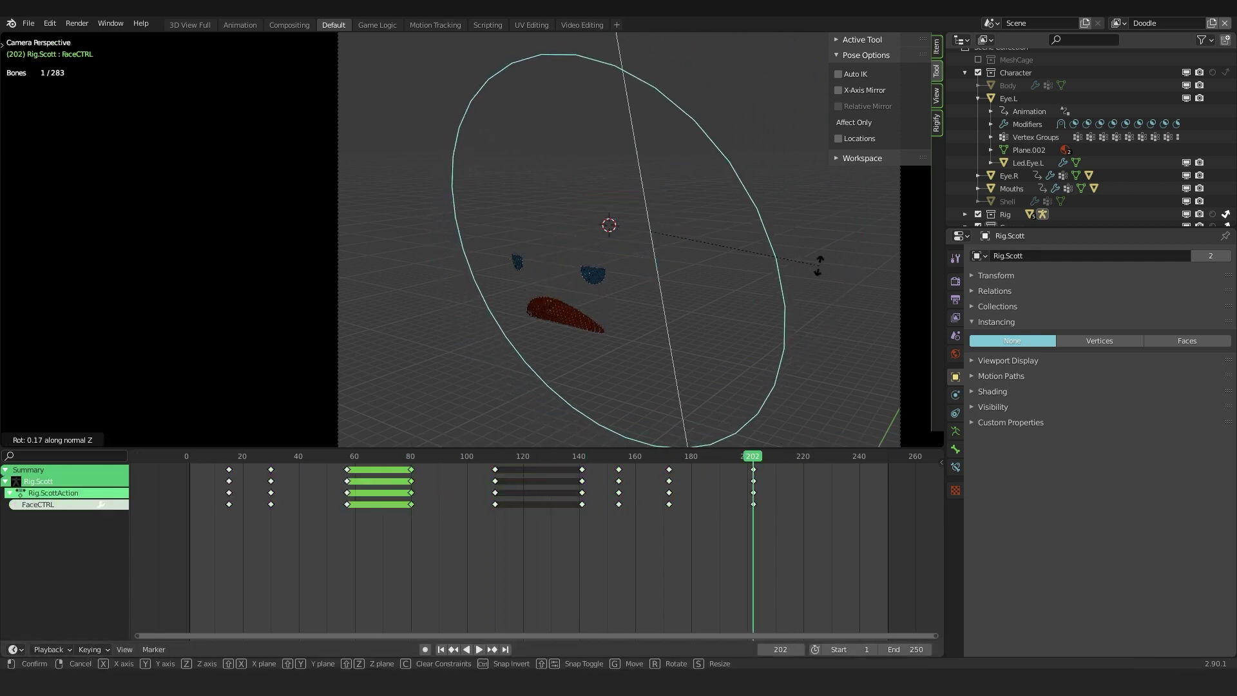
click(580, 361)
key(i)
key(space)
Rotate FaceCTRL about its local X and Z axes at frame 15 and keyframe the pose.
key(r)
key(x)
click(788, 200)
key(r)
key(z)
click(786, 168)
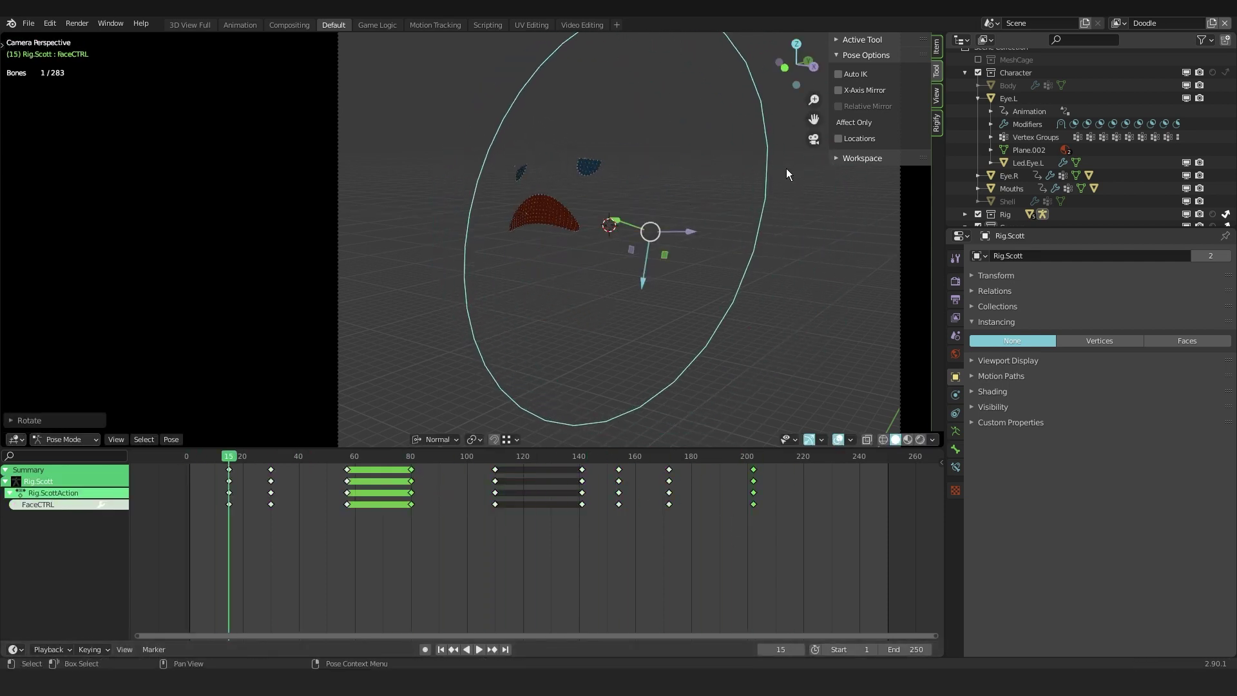
key(i)
key(space)
Rotate FaceCTRL about its local Z and Y axes at frame 80, keyframe the pose and return to the first frame.
key(space)
key(Down)
key(r)
key(z)
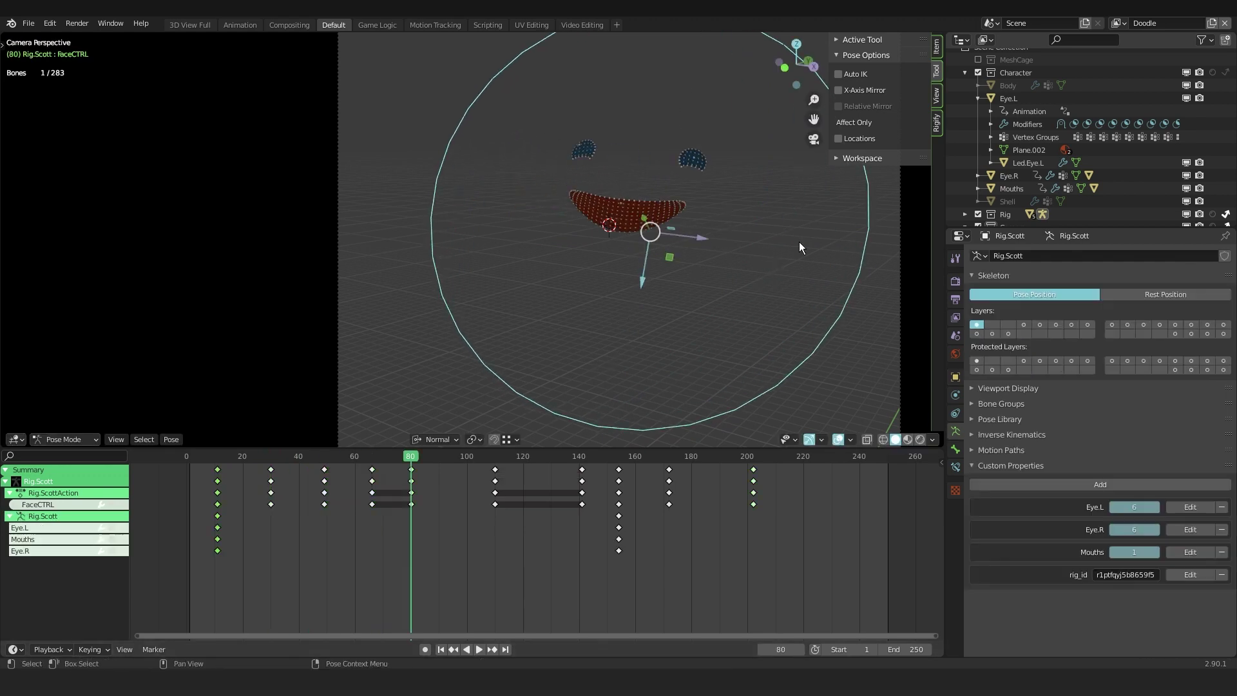
click(800, 215)
key(r)
key(y)
click(749, 238)
key(i)
key(shift+Left)
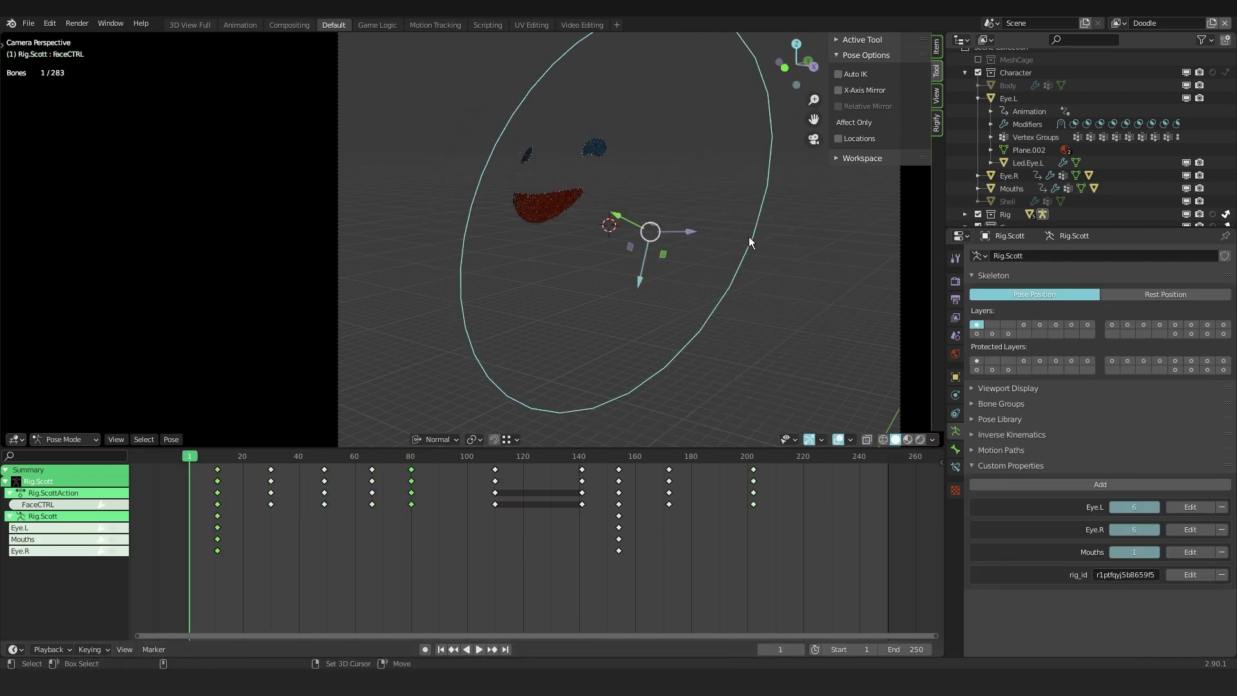
Play back the head animation from frame 1 in short stretches, jumping between keyframes up to frame 110.
key(space)
key(space)
key(Down)
key(space)
key(space)
key(Down)
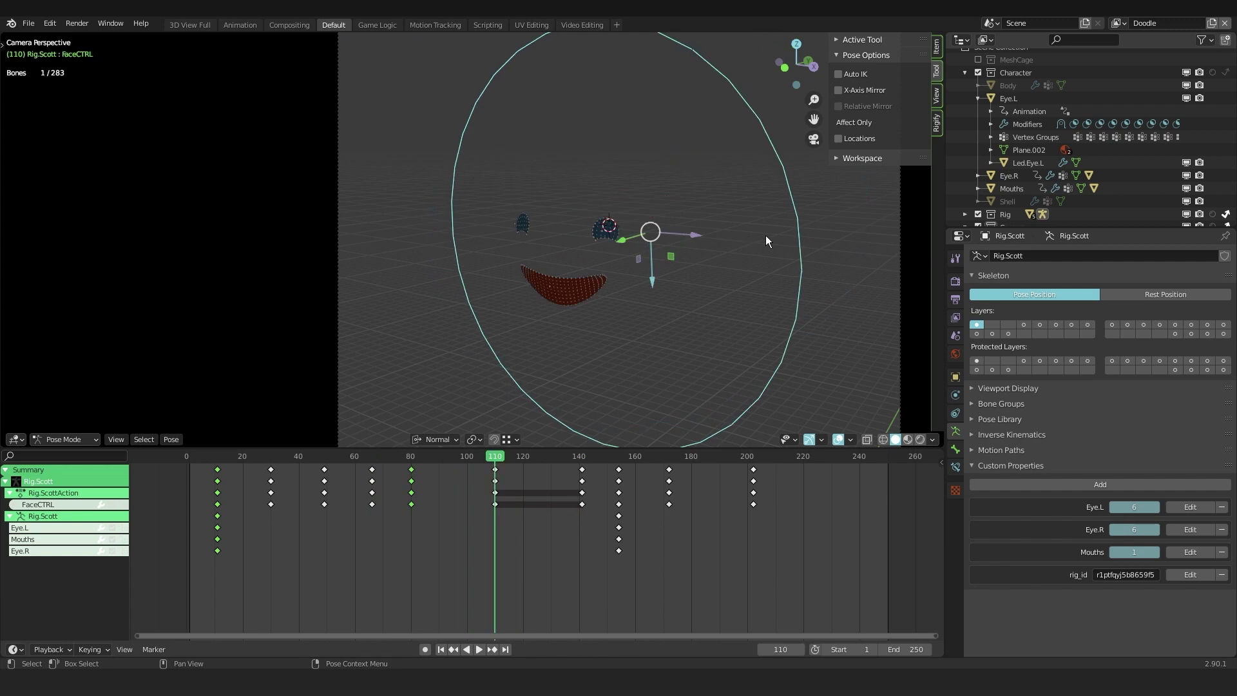
Change the rig's Mouths custom property at successive frames from about frame 21 and keyframe it to vary the mouth expression.
click(254, 456)
mouse_move(1132, 553)
mouse_down()
mouse_move(1145, 553)
mouse_move(1133, 552)
mouse_up()
key(space)
key(space)
key(i)
key(space)
key(space)
click(1156, 553)
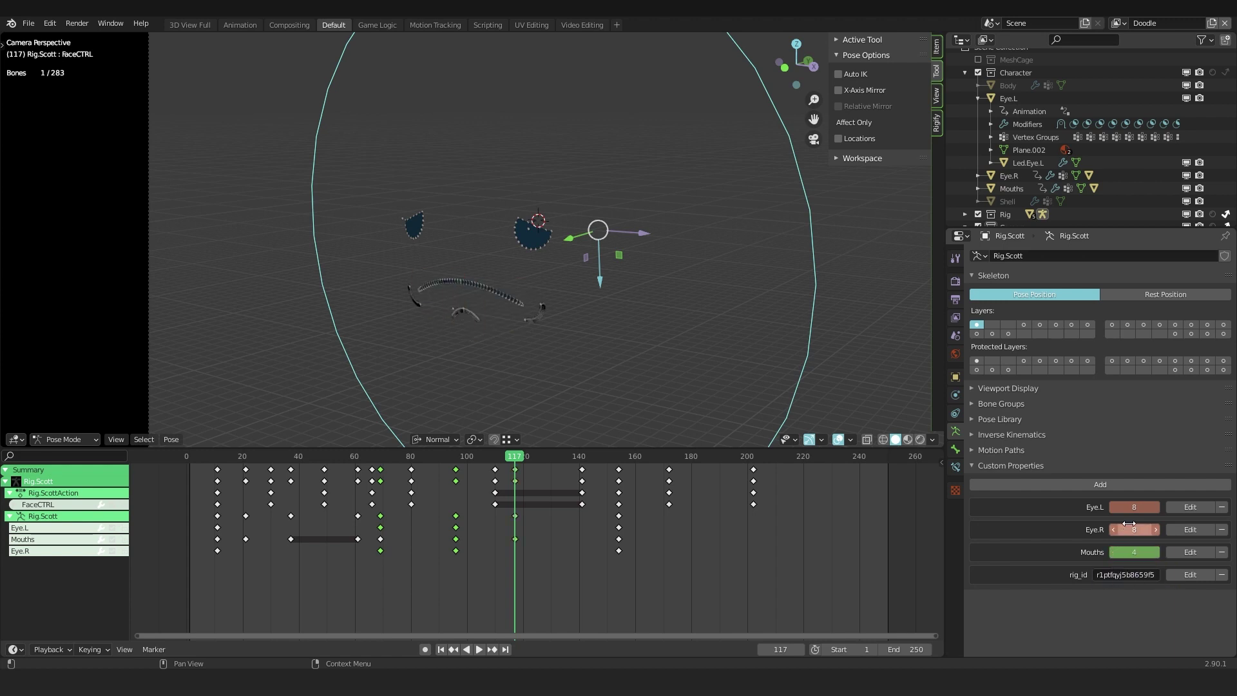
Play the animation to frame 180, then set Eye.R to 7 and step the Mouths property down.
scroll(594, 272, down, 4)
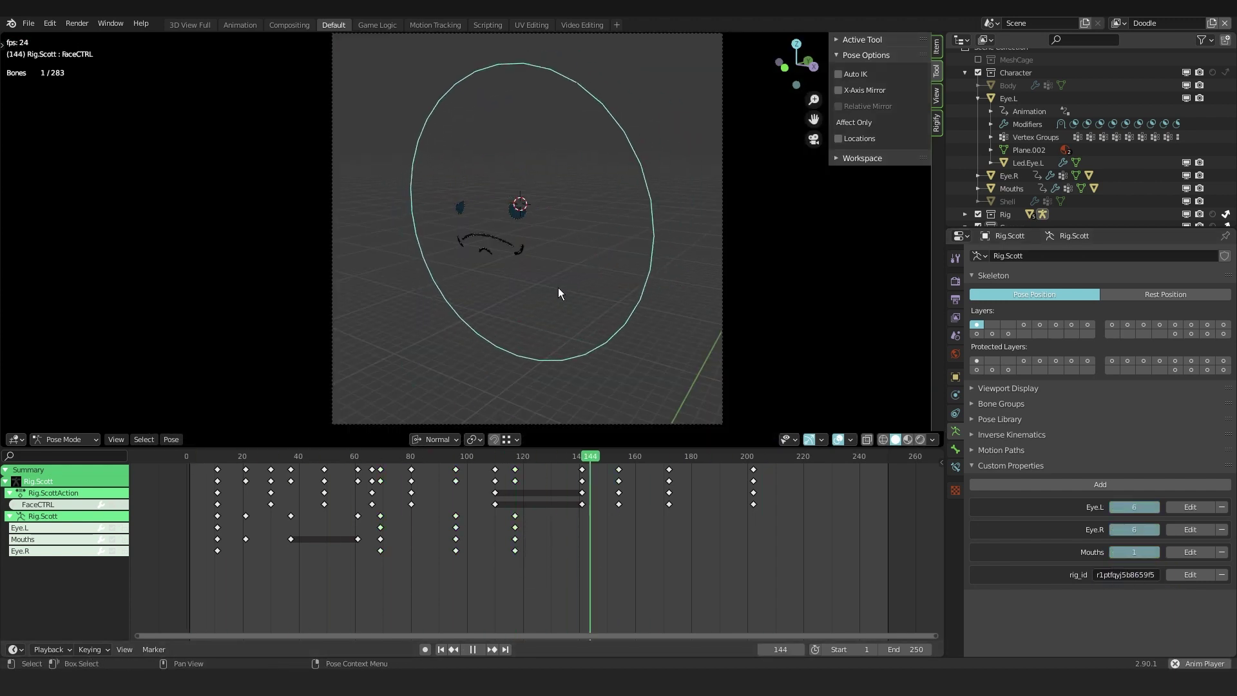
key(space)
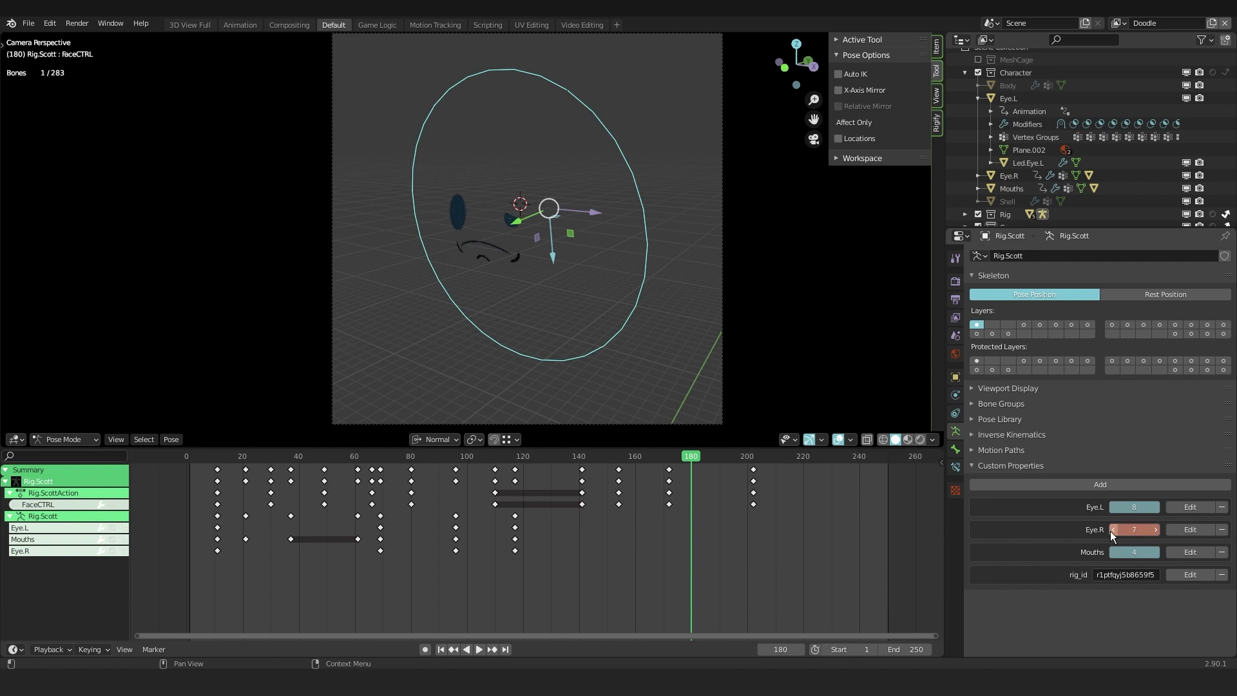
click(1113, 552)
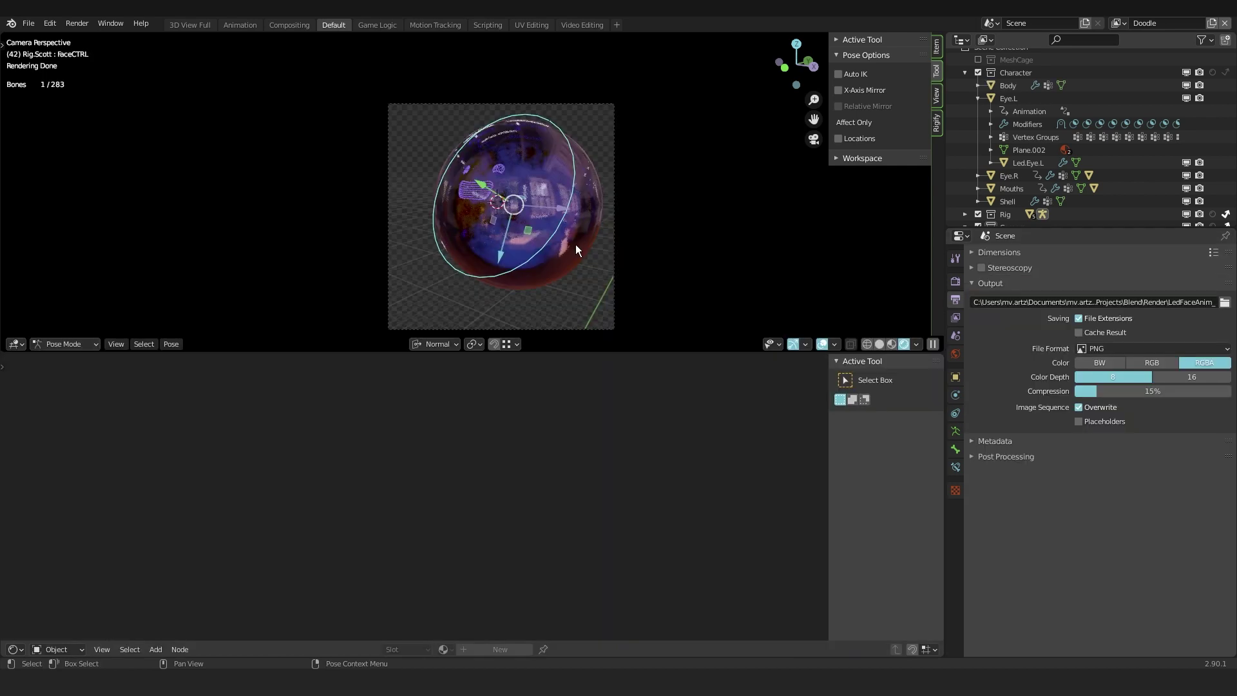
Switch the viewport from rendered to solid shading and select the Body object to show its Volume material nodes.
key(shift+z)
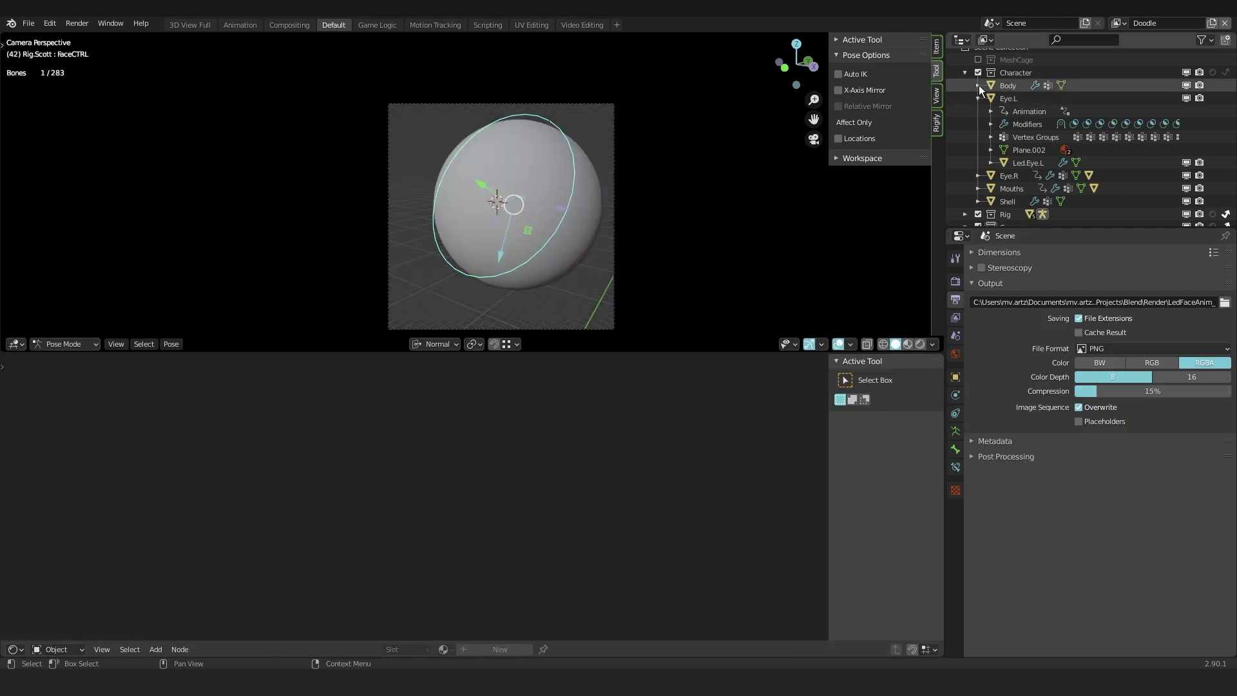
click(1005, 86)
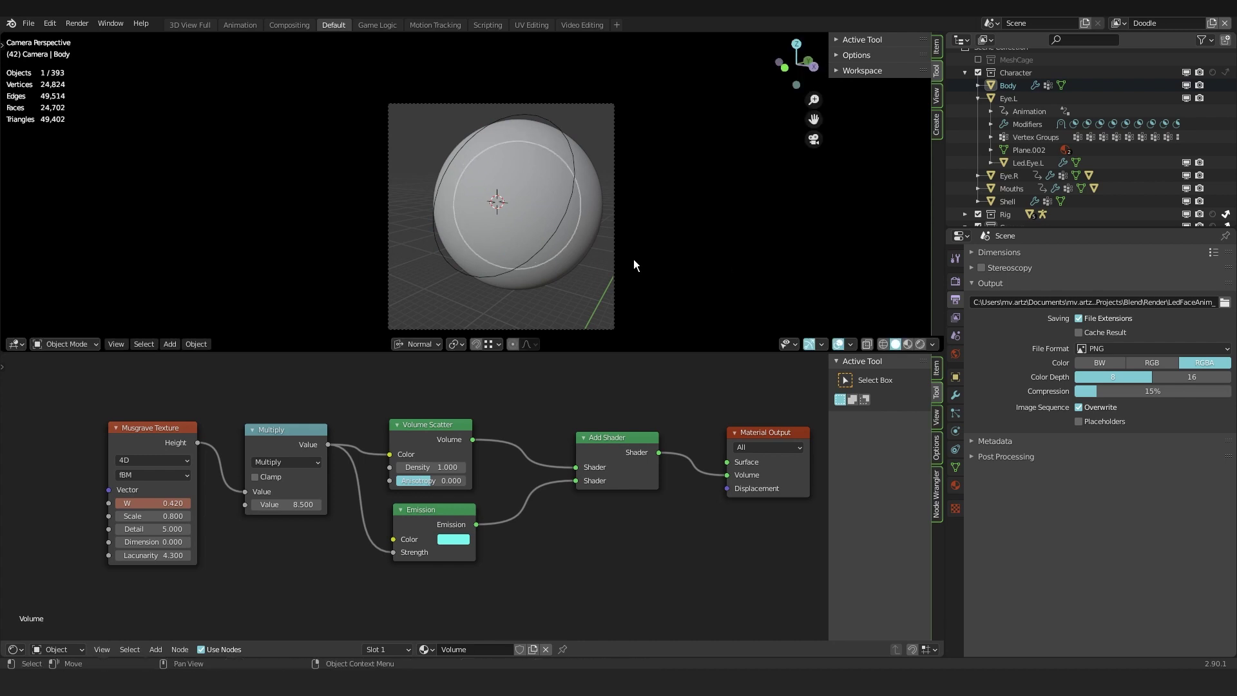
key(KP_0)
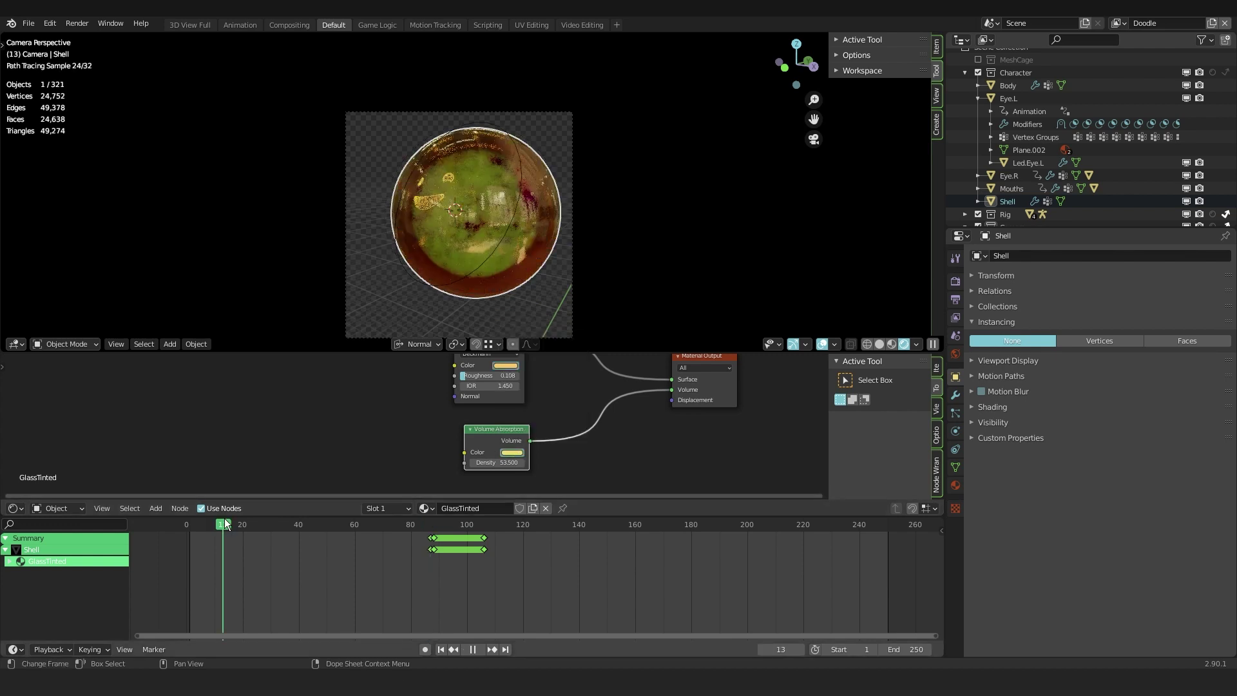
Change the GlassTinted glass color to green and pick a new Volume Absorption color at frame 12, keyframing the colors.
click(505, 365)
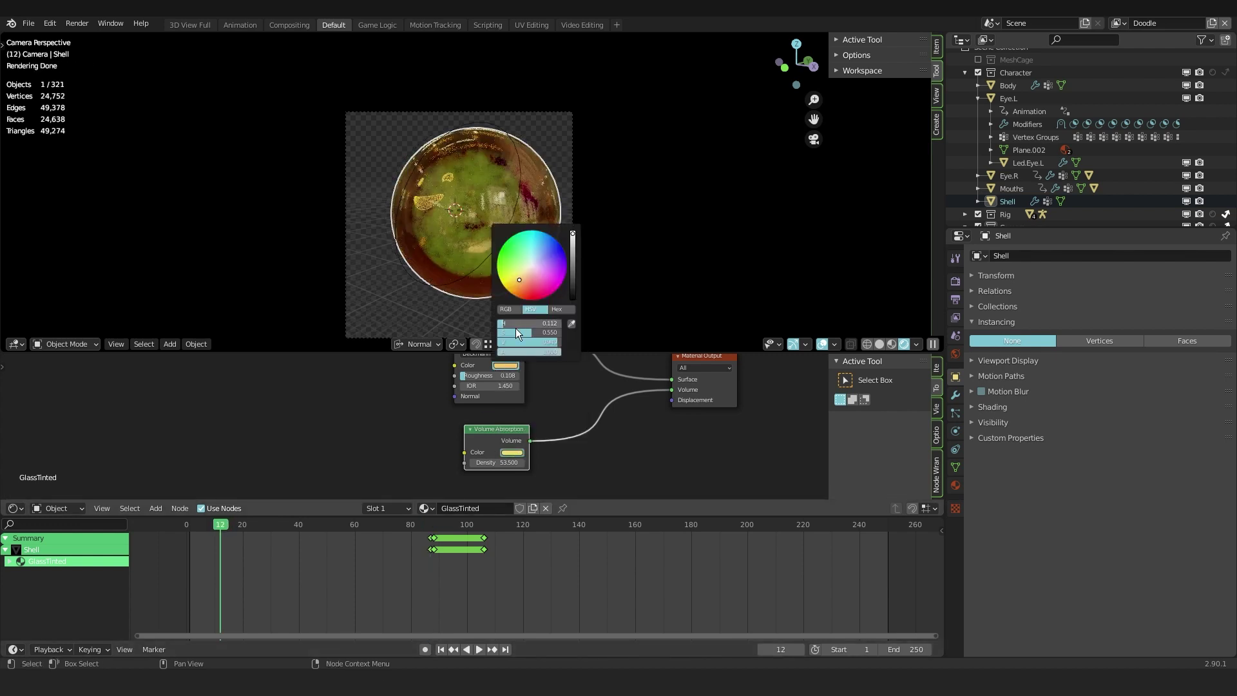
click(512, 452)
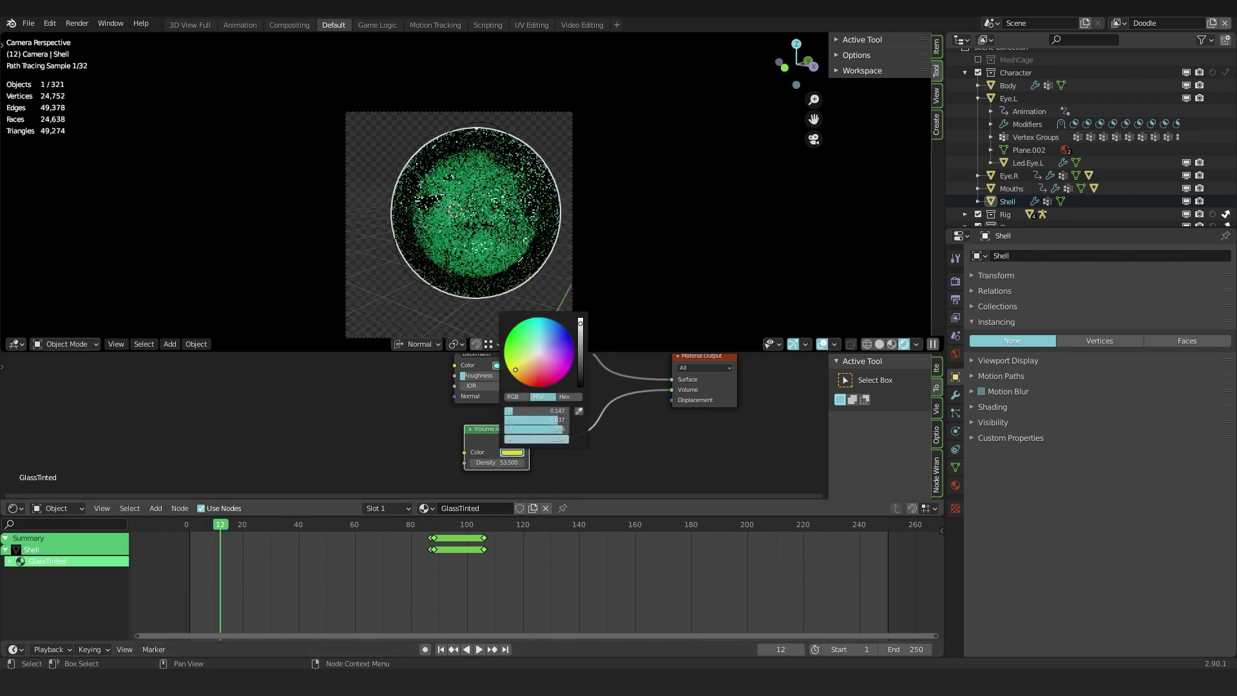
click(539, 370)
drag(538, 369, 524, 361)
key(i)
key(space)
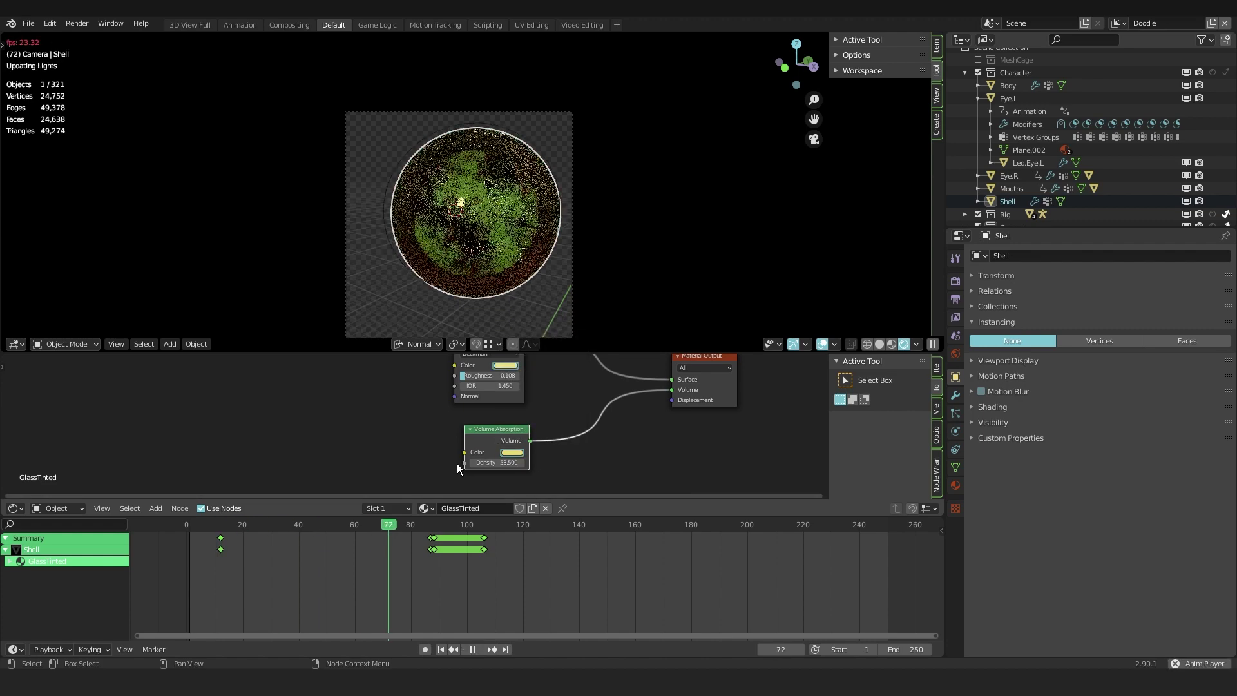
Delete the GlassTinted color keyframe around frame 105 and move the current frame to 94.
key(space)
drag(444, 525, 481, 541)
scroll(431, 545, up, 12)
click(558, 524)
key(Delete)
click(480, 524)
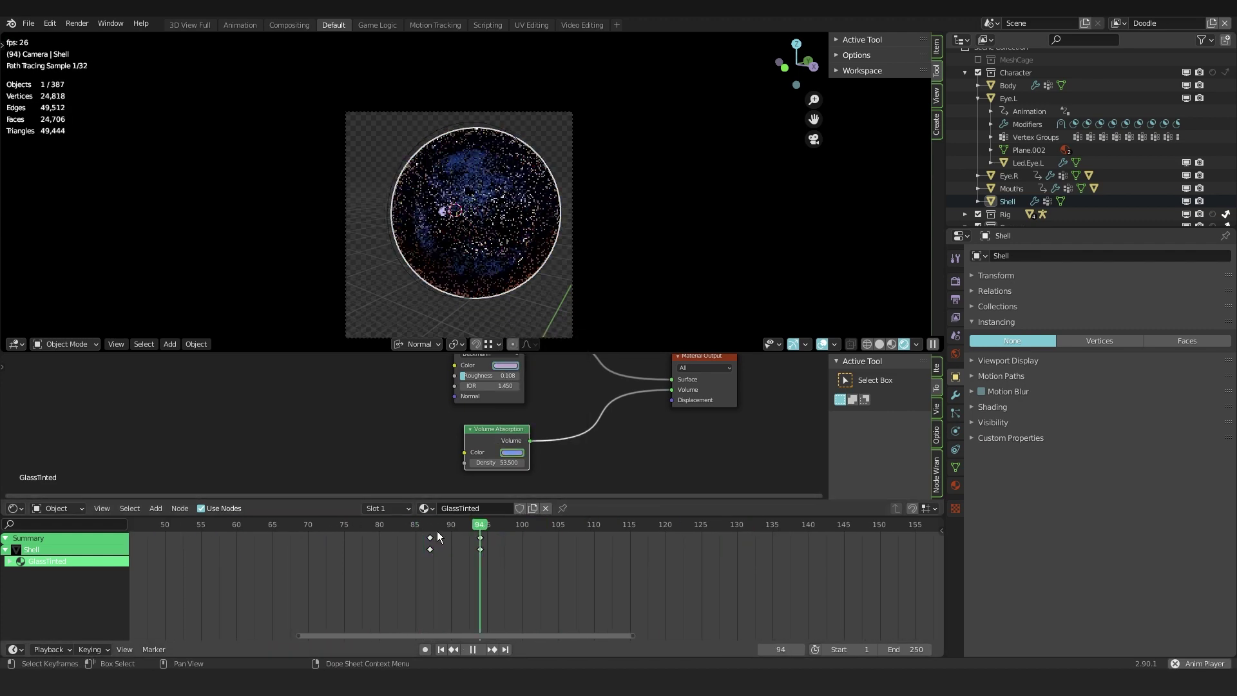